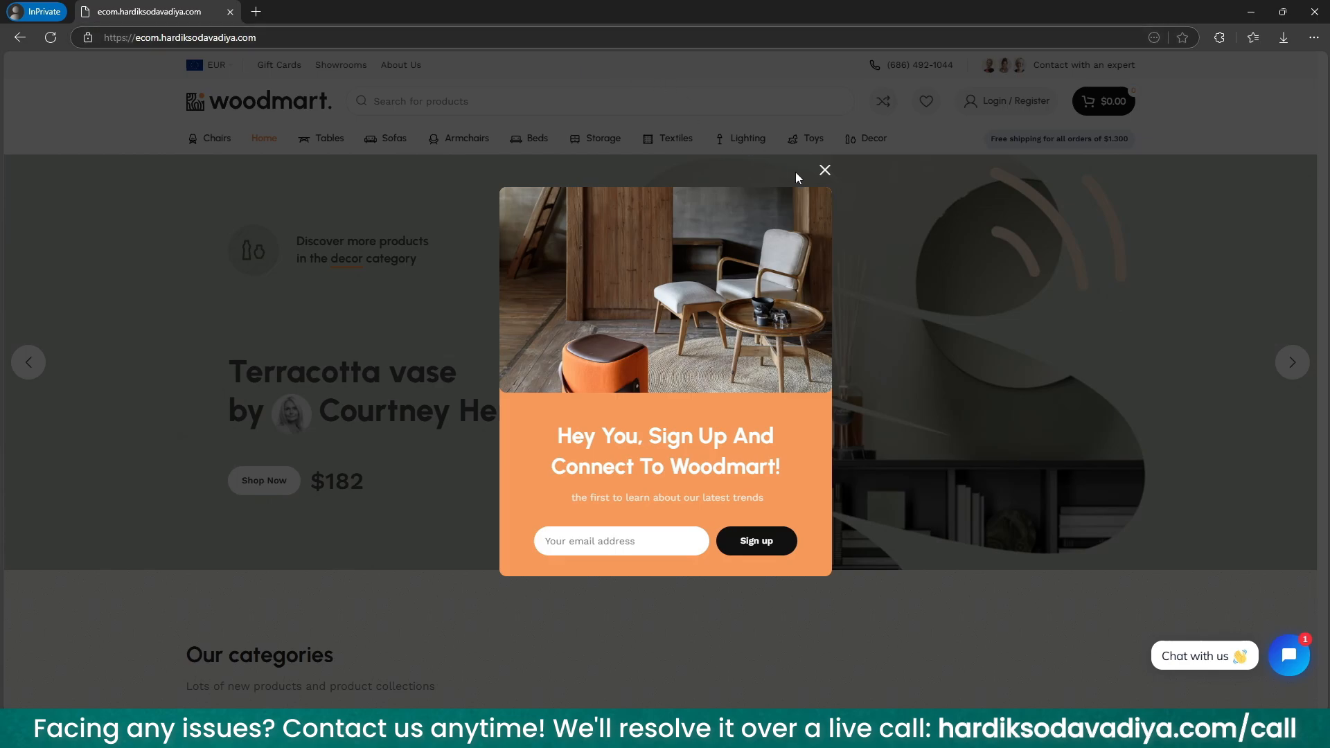
Step: Dismiss the sign-up popup and look through the store's home page down to the footer
{"action": "left_click", "coordinate": [826, 172]}
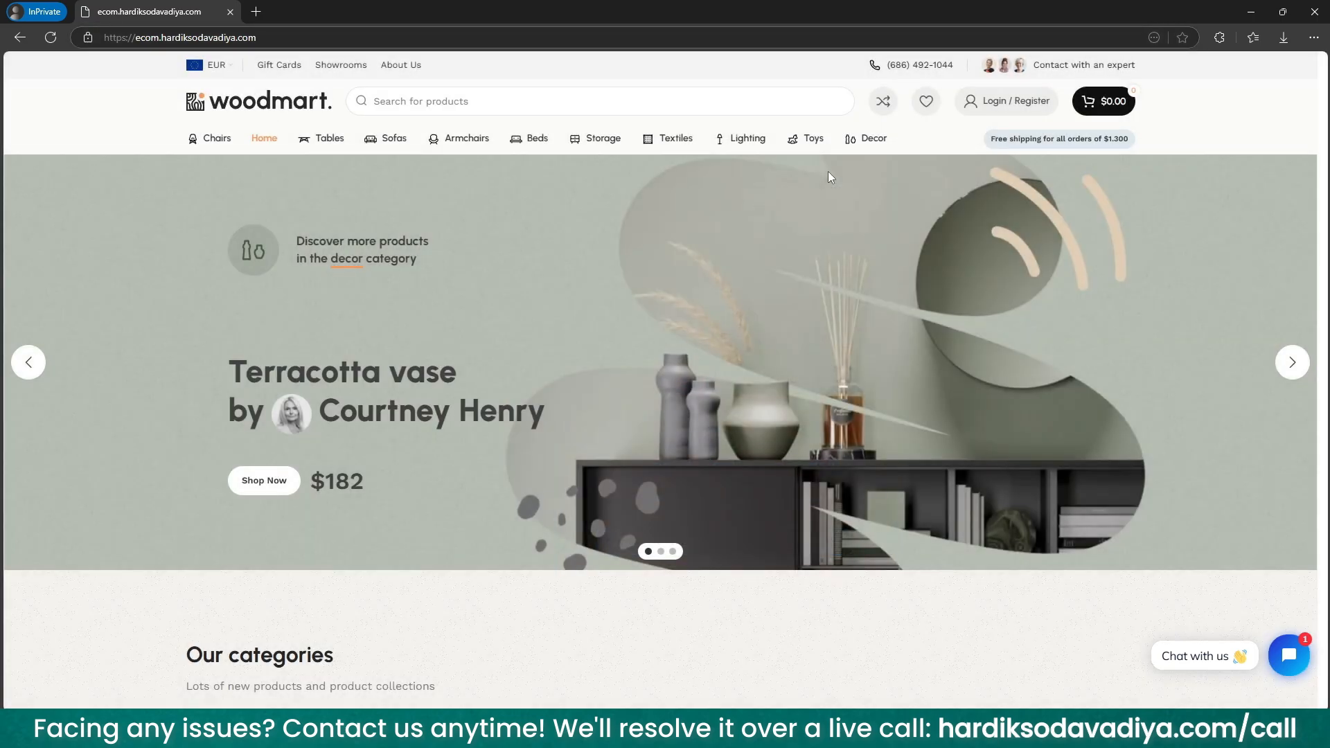
{"action": "scroll", "coordinate": [828, 177], "scroll_direction": "down", "scroll_amount": 10}
{"action": "scroll", "coordinate": [830, 179], "scroll_direction": "down", "scroll_amount": 18}
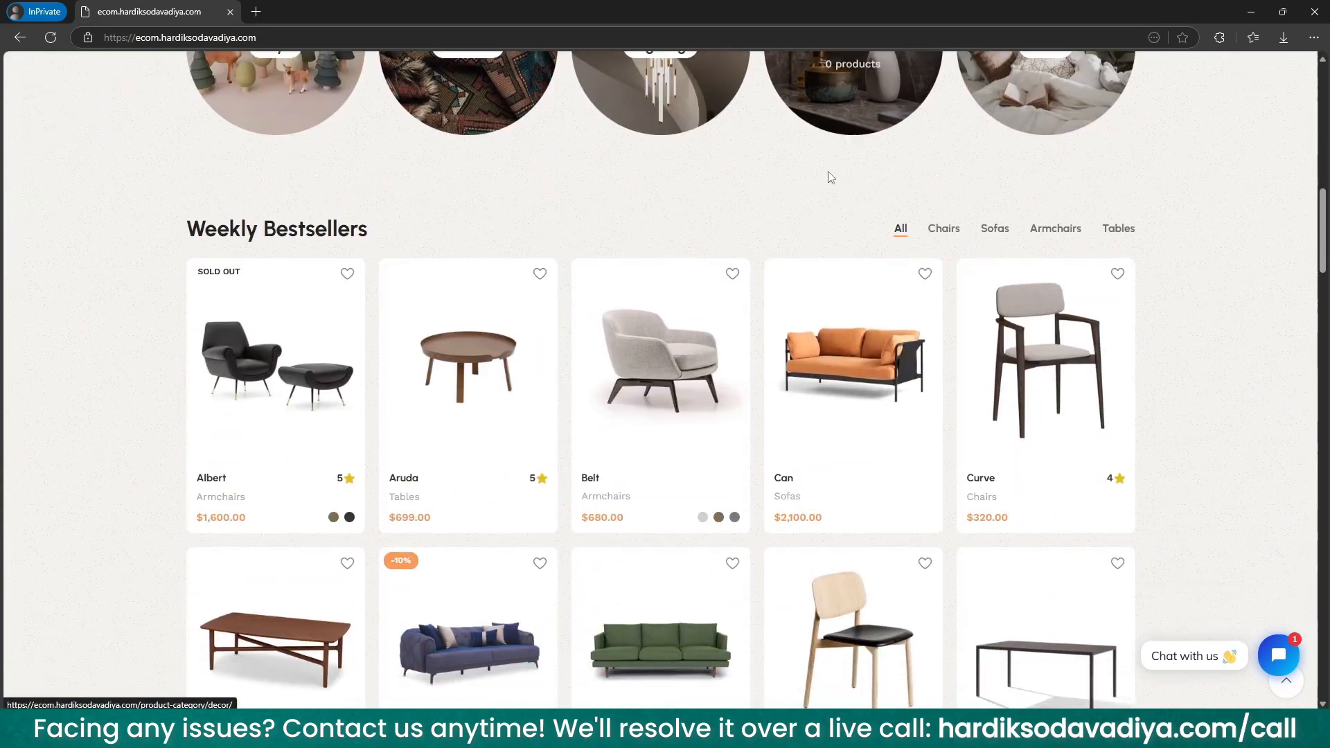
{"action": "scroll", "coordinate": [830, 179], "scroll_direction": "down", "scroll_amount": 5}
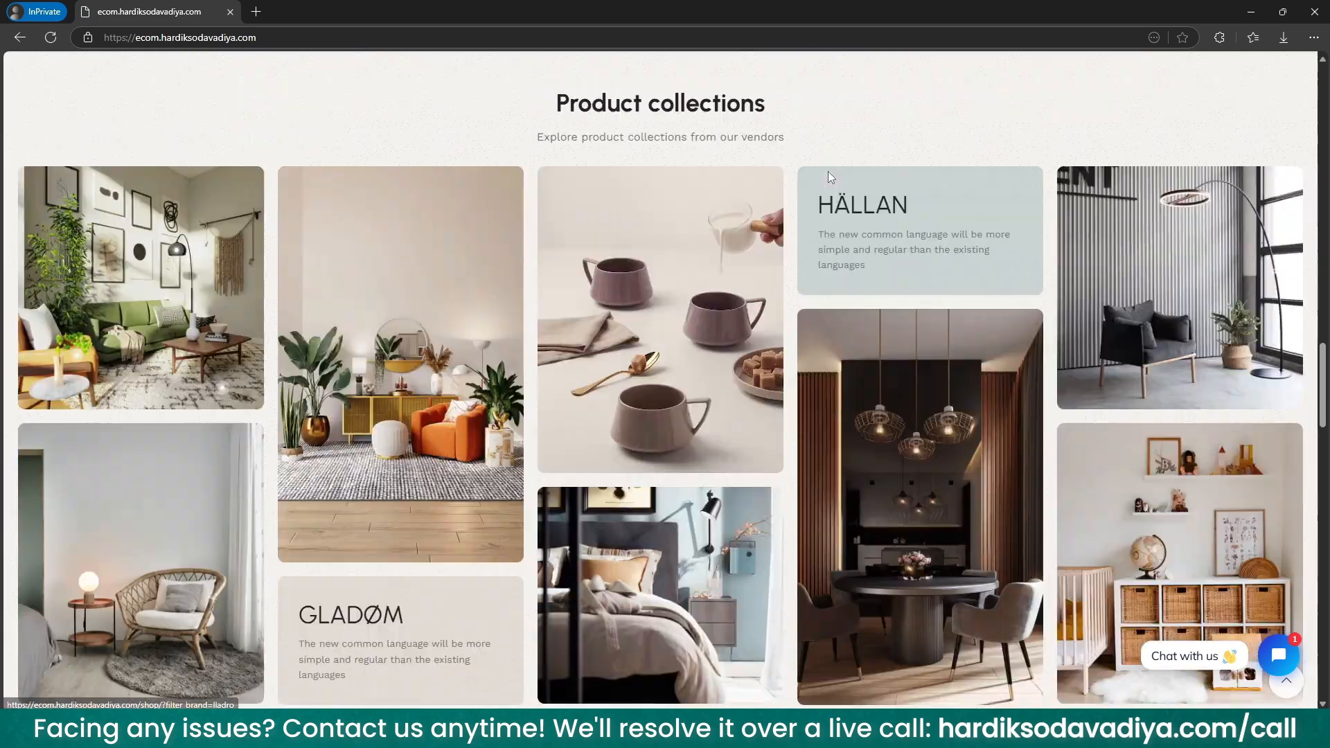
{"action": "scroll", "coordinate": [828, 176], "scroll_direction": "up", "scroll_amount": 3}
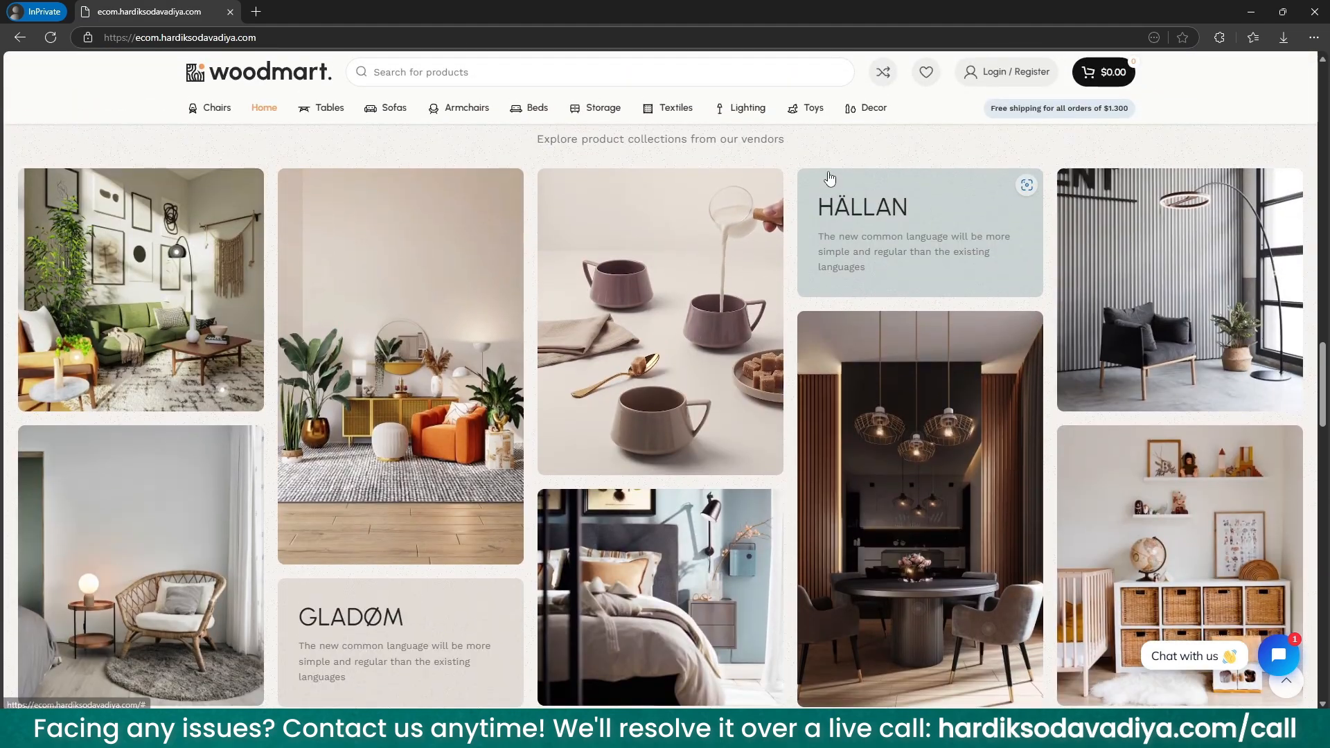
{"action": "scroll", "coordinate": [828, 176], "scroll_direction": "down", "scroll_amount": 10}
{"action": "scroll", "coordinate": [828, 177], "scroll_direction": "down", "scroll_amount": 15}
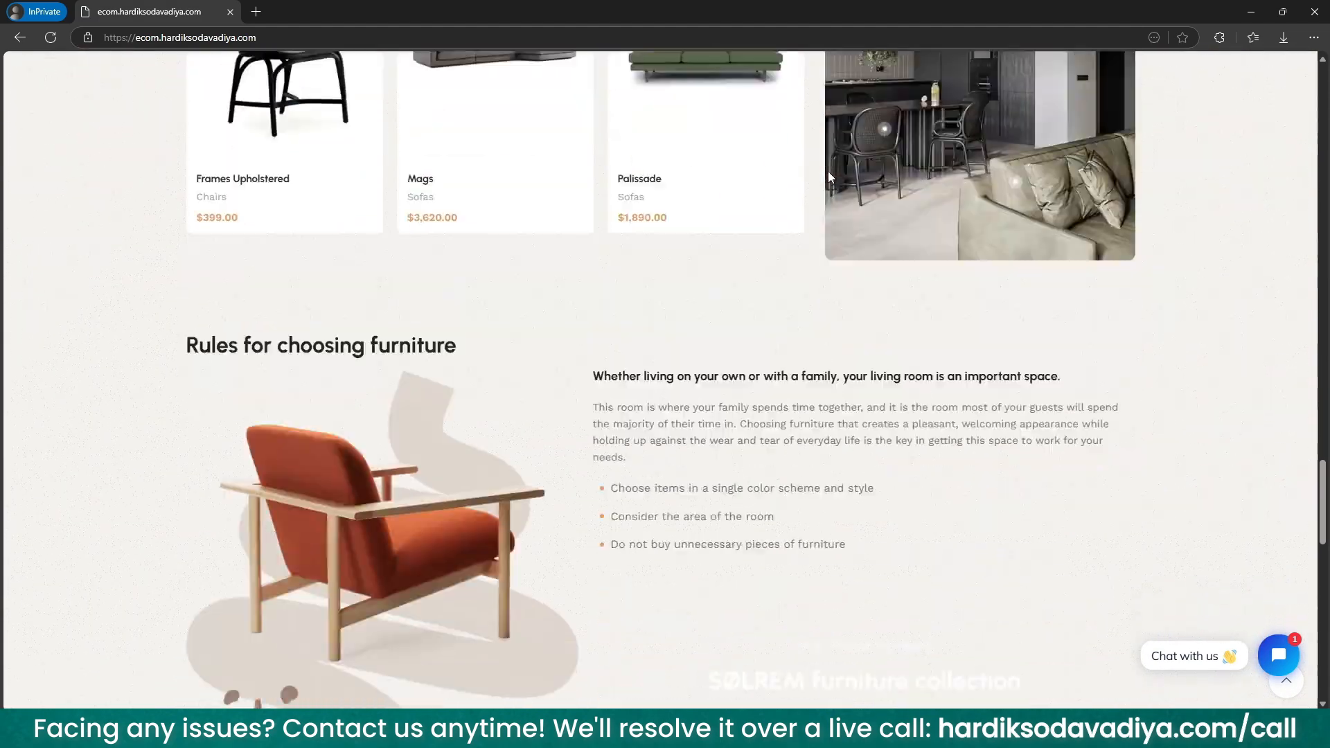
{"action": "scroll", "coordinate": [830, 177], "scroll_direction": "down", "scroll_amount": 2}
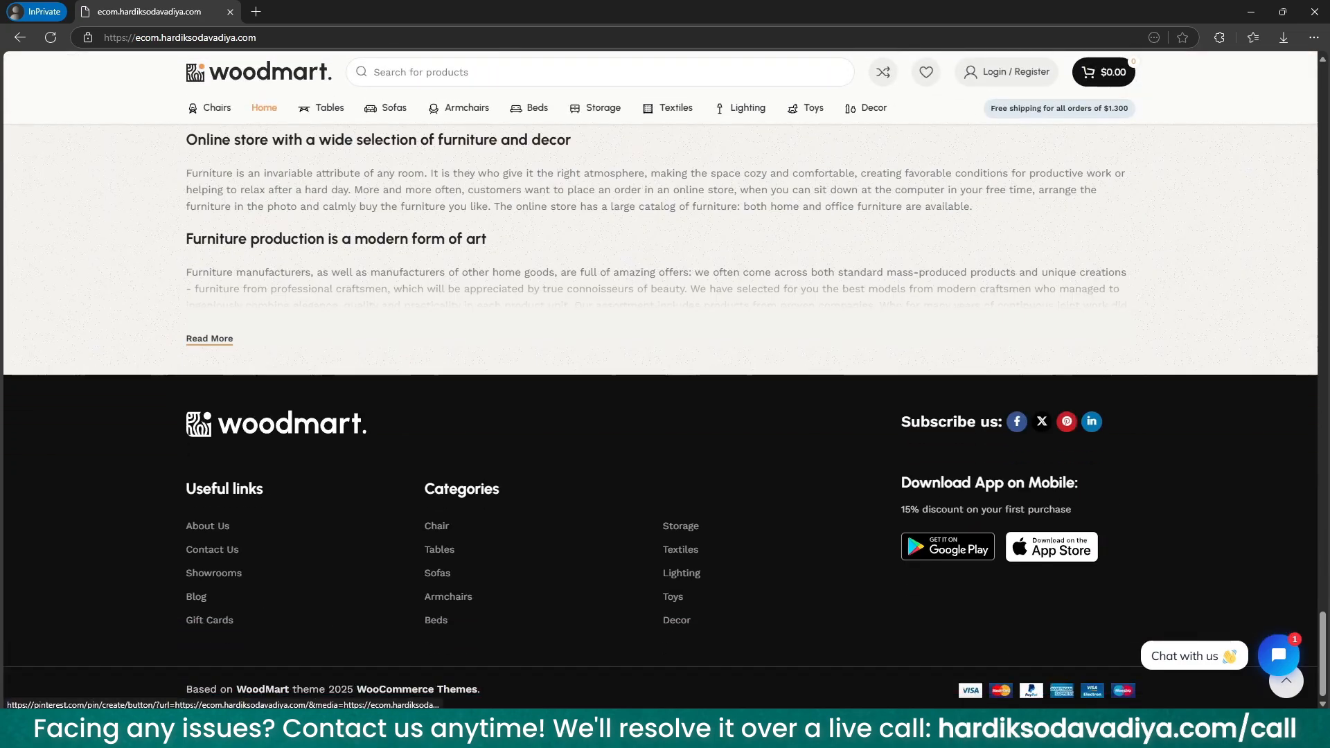
Step: Open the store's live chat to view its greeting, and reload the home page
{"action": "left_click", "coordinate": [1279, 656]}
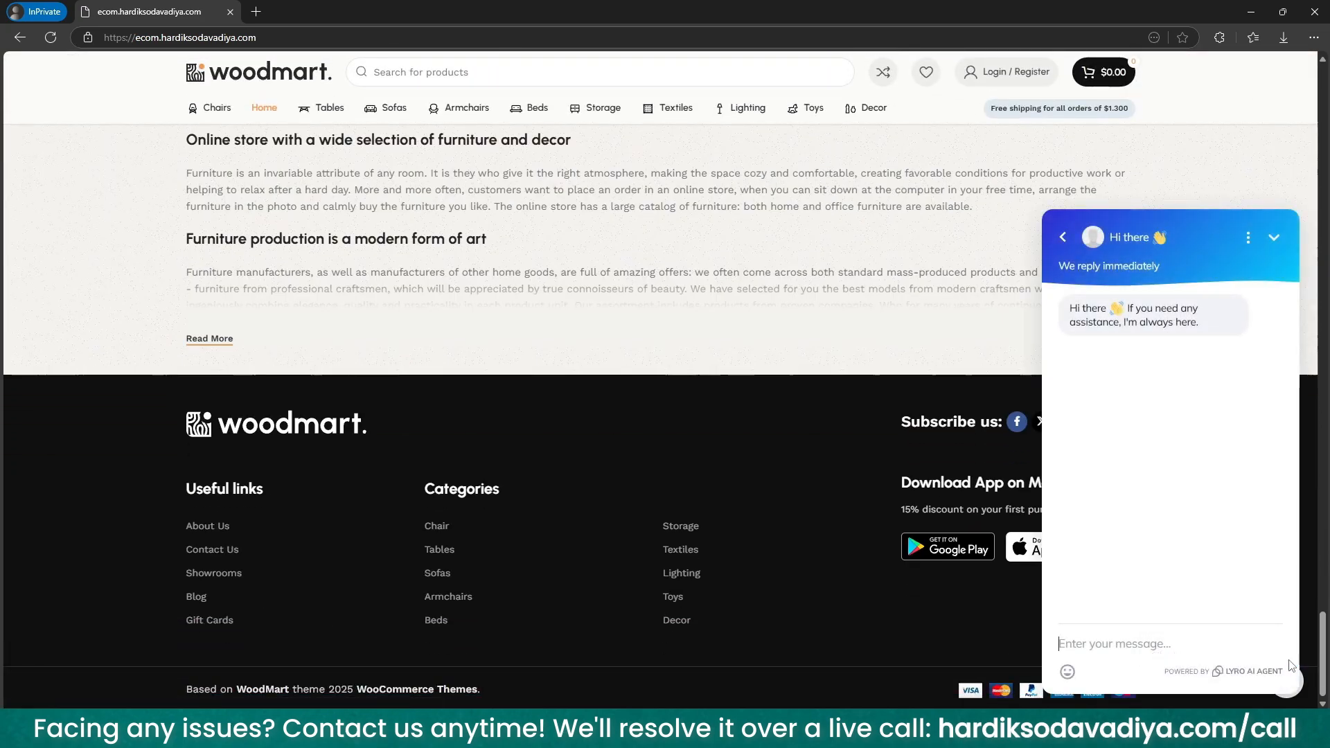
{"action": "scroll", "coordinate": [1223, 468], "scroll_direction": "up", "scroll_amount": 2}
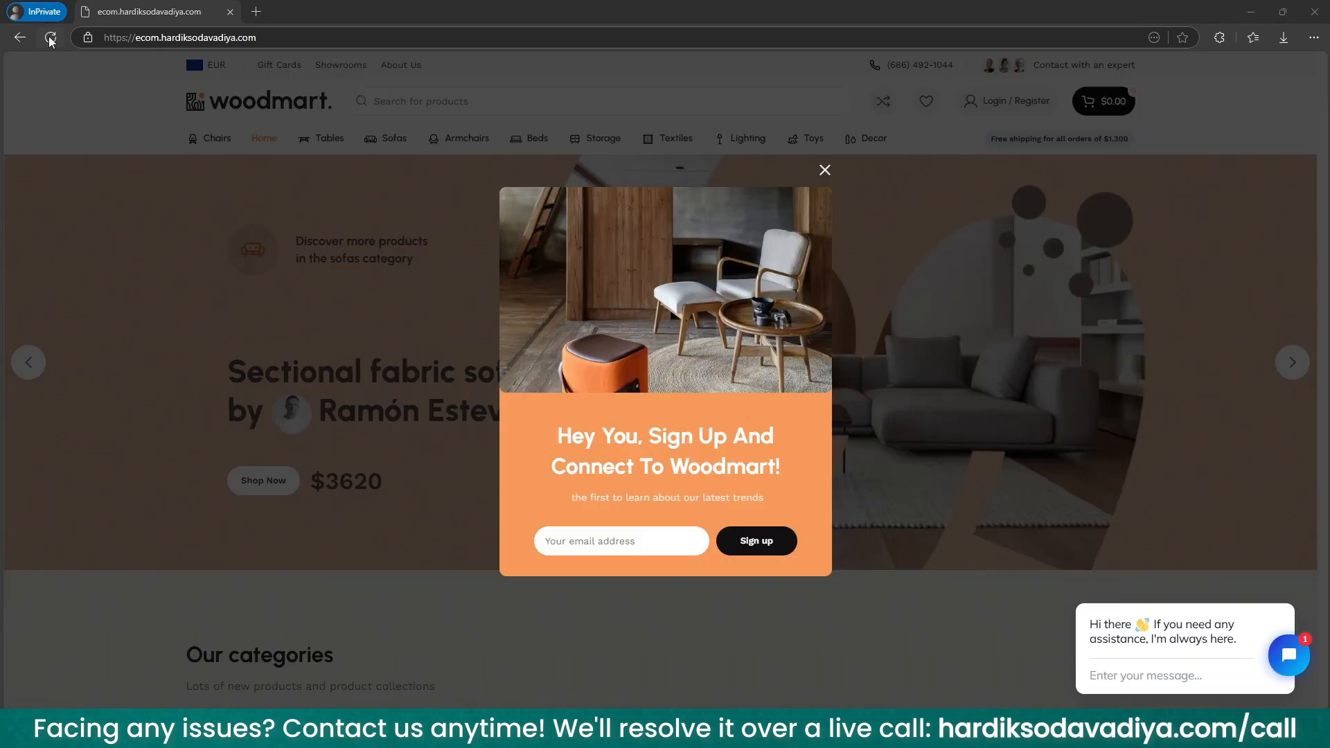
{"action": "left_click", "coordinate": [50, 38]}
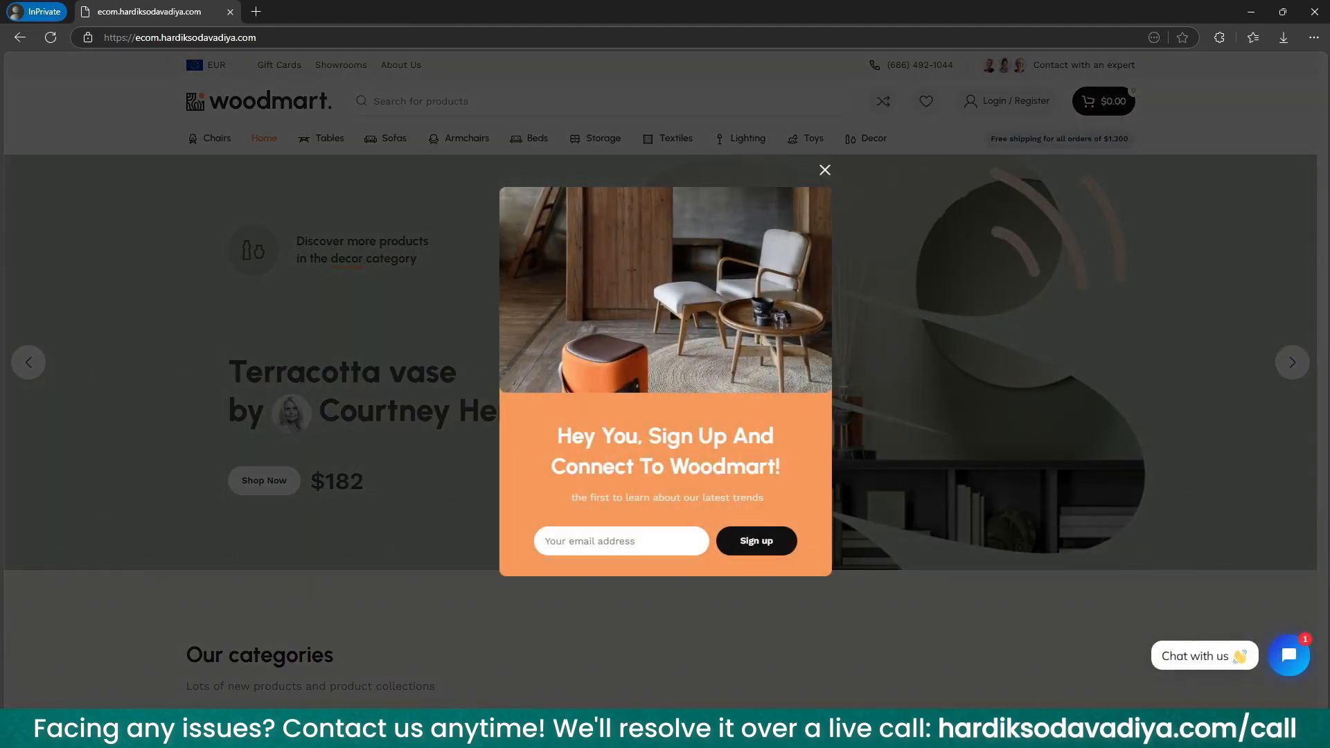
{"action": "left_click", "coordinate": [1155, 579]}
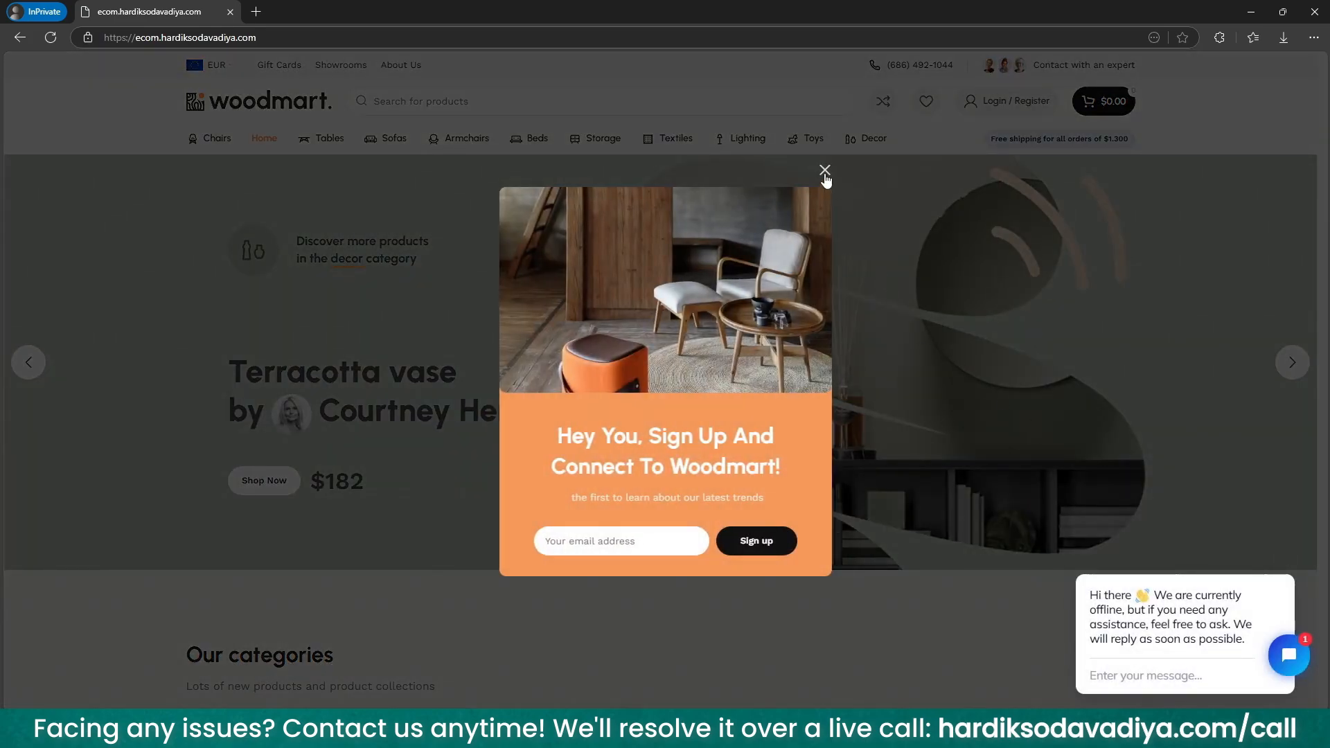
Step: Dismiss the sign-up popup, open the live chat and send the message "Hello"
{"action": "left_click", "coordinate": [824, 171]}
{"action": "left_click", "coordinate": [1278, 655]}
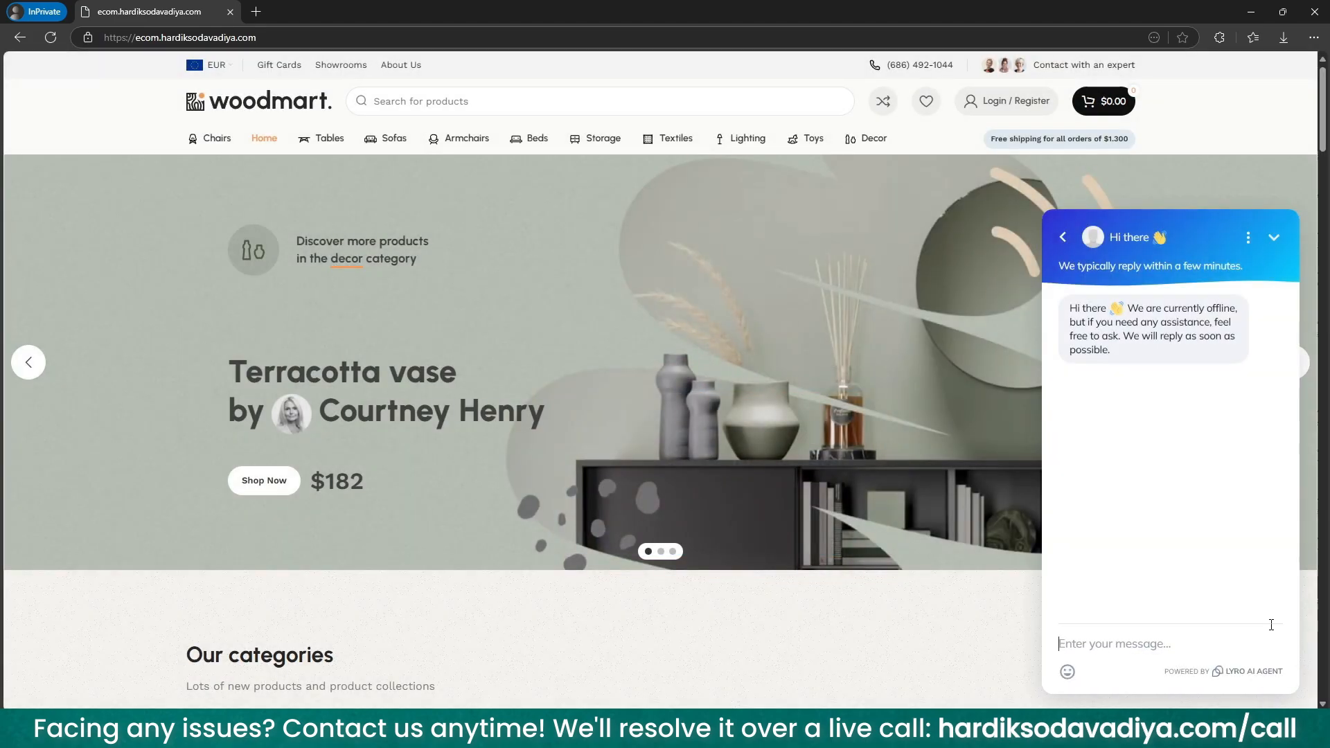
{"action": "type", "text": "Hello"}
{"action": "key", "text": "Return"}
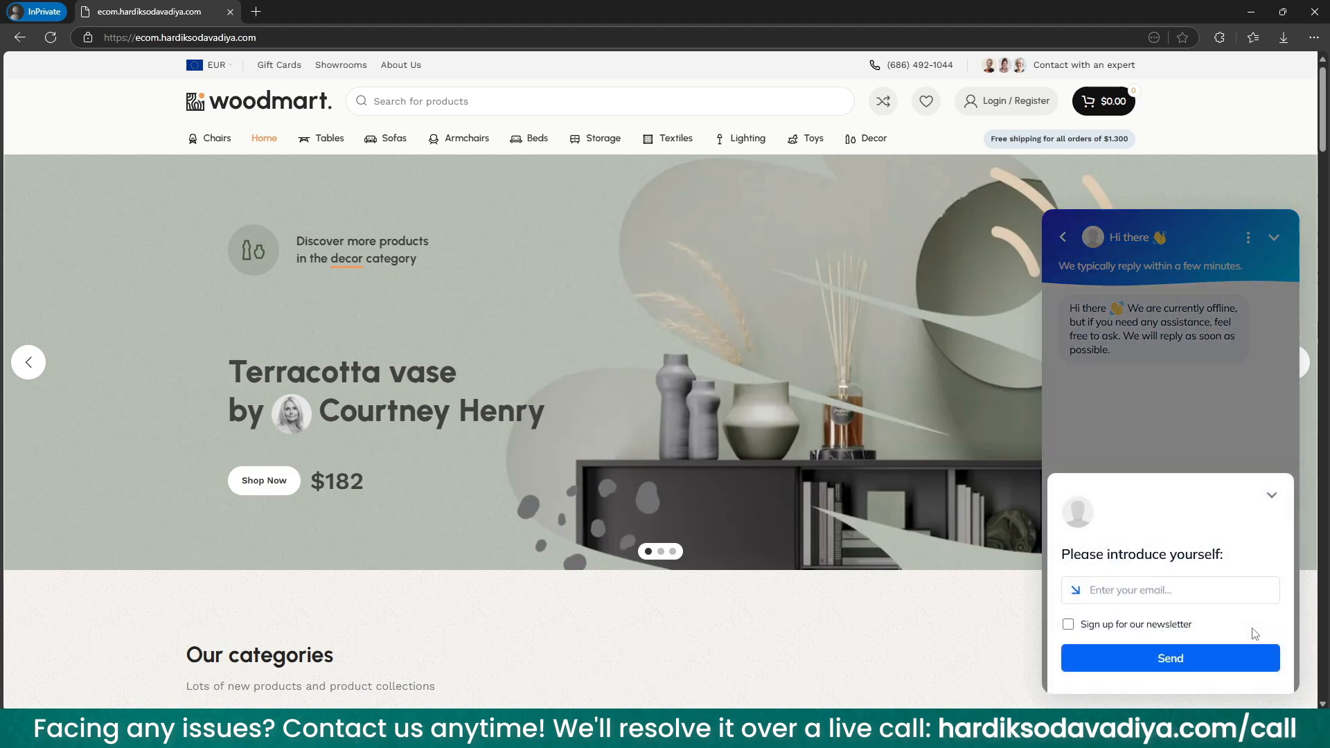
Step: Fill the chat's introduction form with a saved e-mail address and submit it without the newsletter sign-up
{"action": "left_click", "coordinate": [1192, 598]}
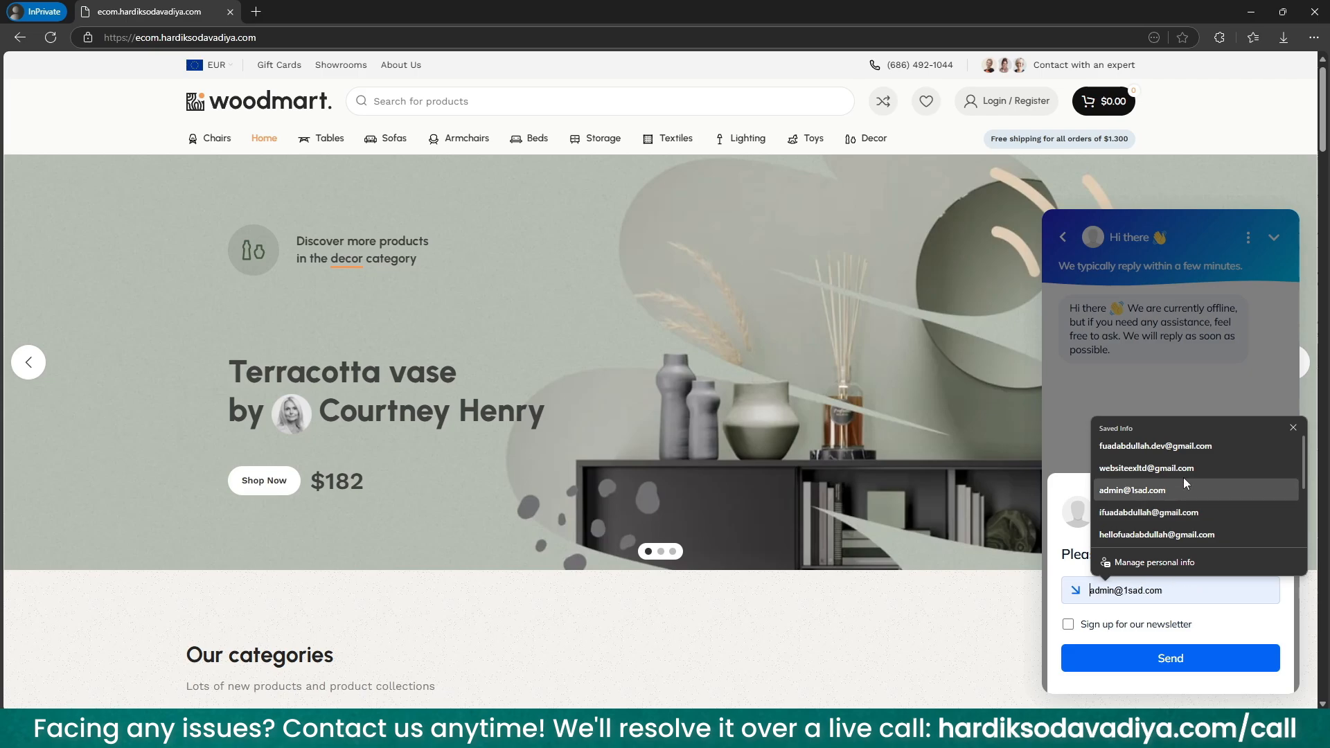
{"action": "left_click", "coordinate": [1179, 455]}
{"action": "left_click", "coordinate": [1199, 662]}
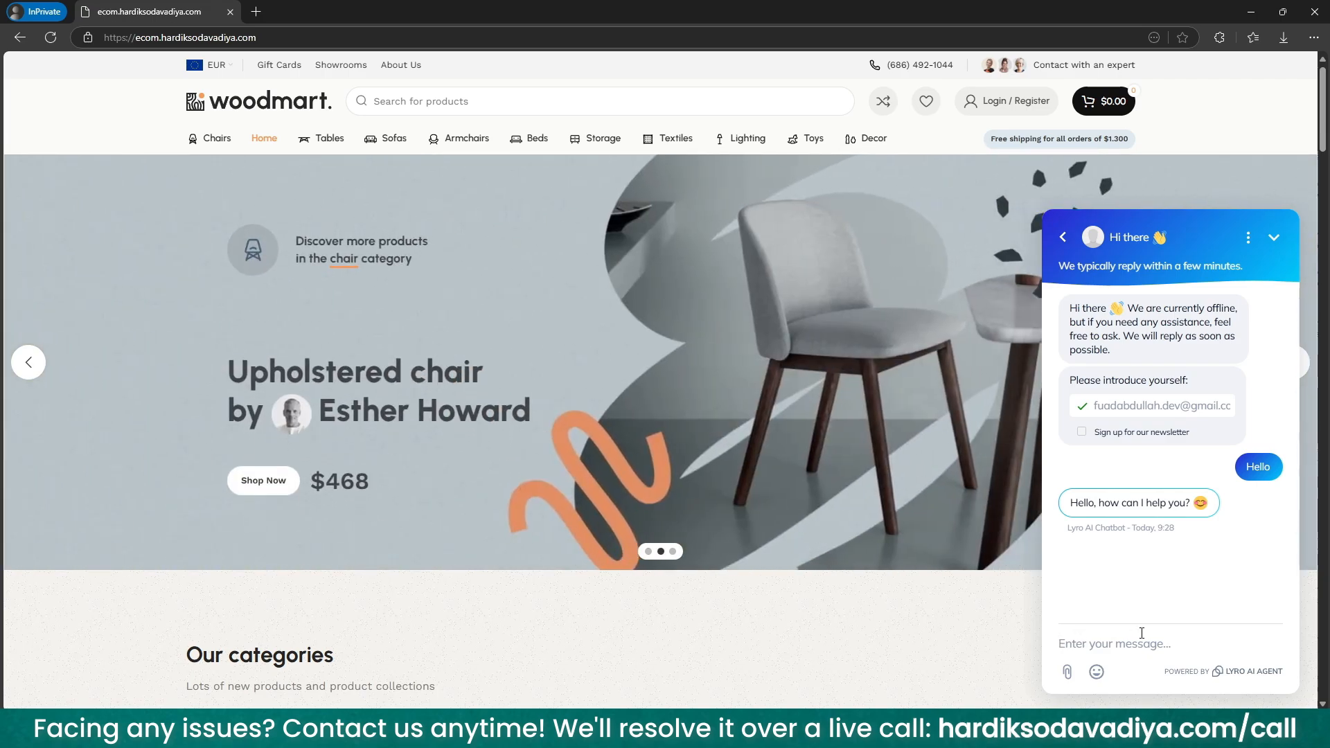
Step: Send the chatbot the questions "Tell me more about kettal brand" and "Tell me more about Woodmart"
{"action": "type", "text": "Tell me more about kettal brand"}
{"action": "key", "text": "Return"}
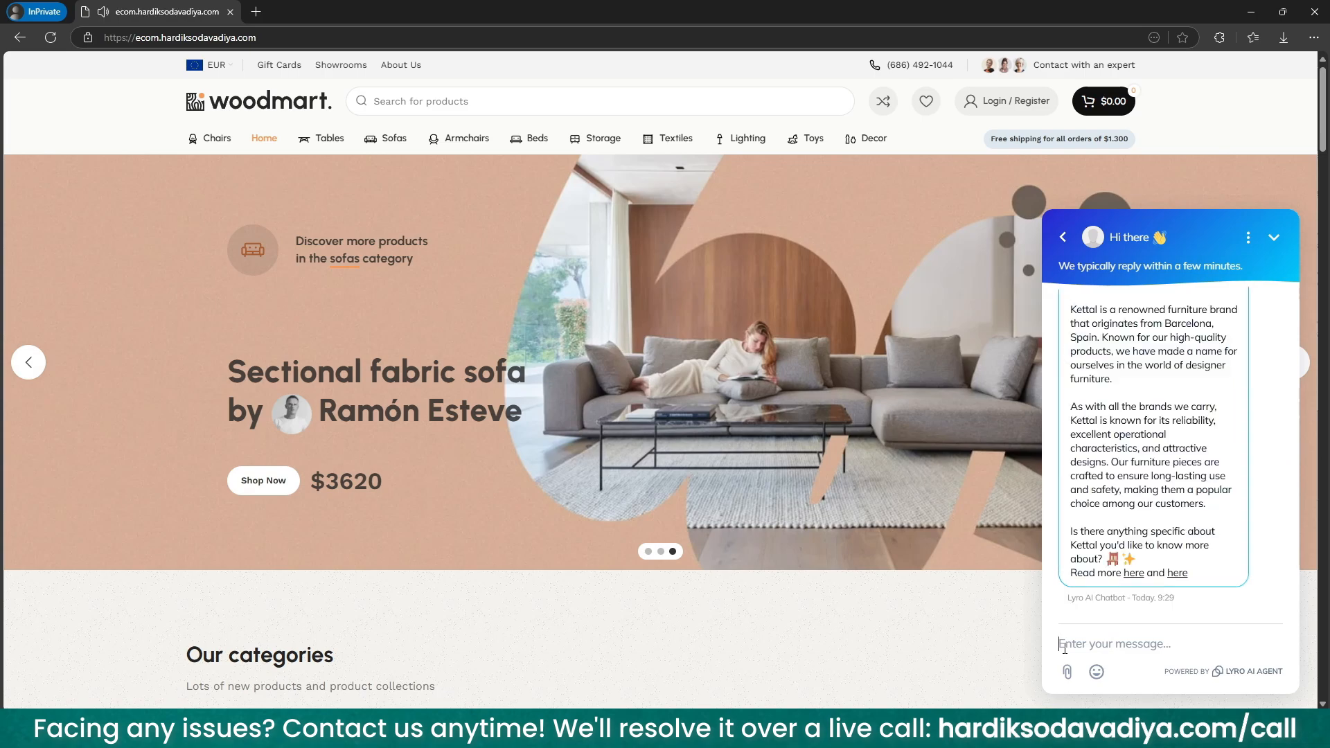
{"action": "type", "text": "Tell me more about"}
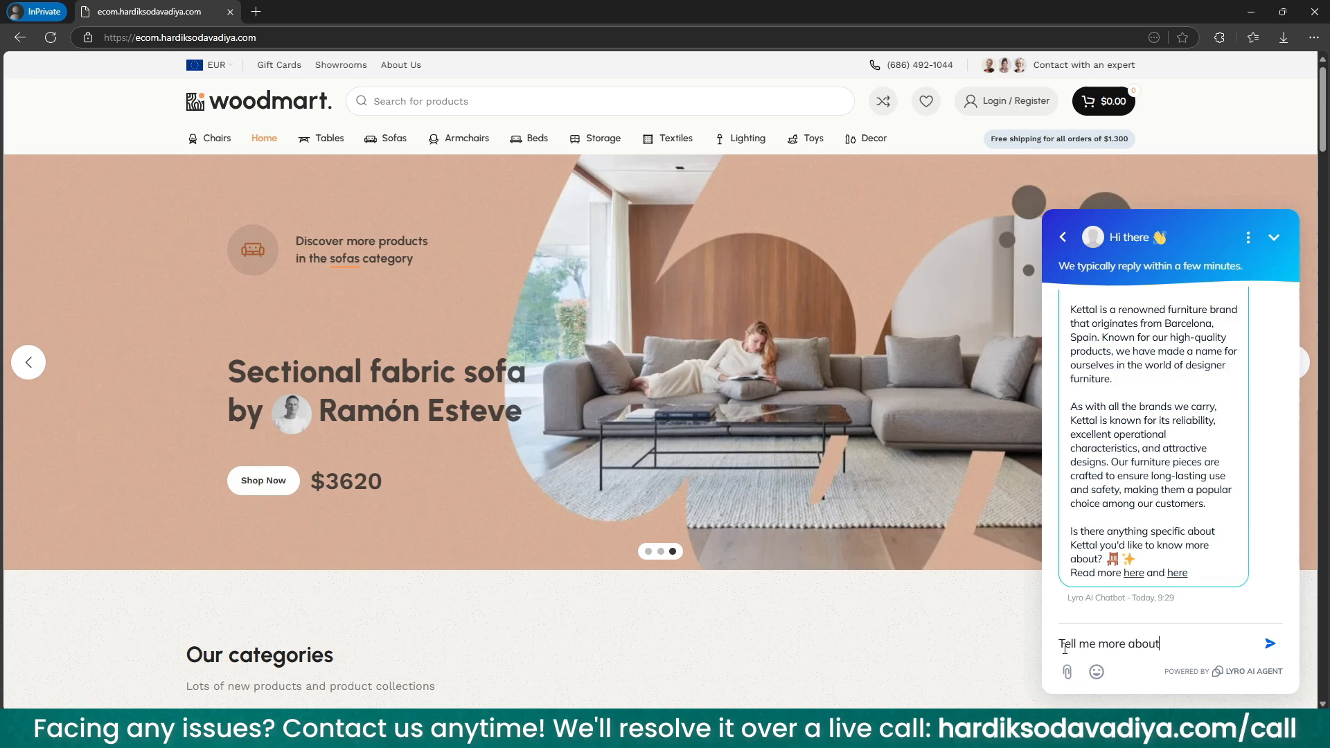
{"action": "type", "text": " Woodmart"}
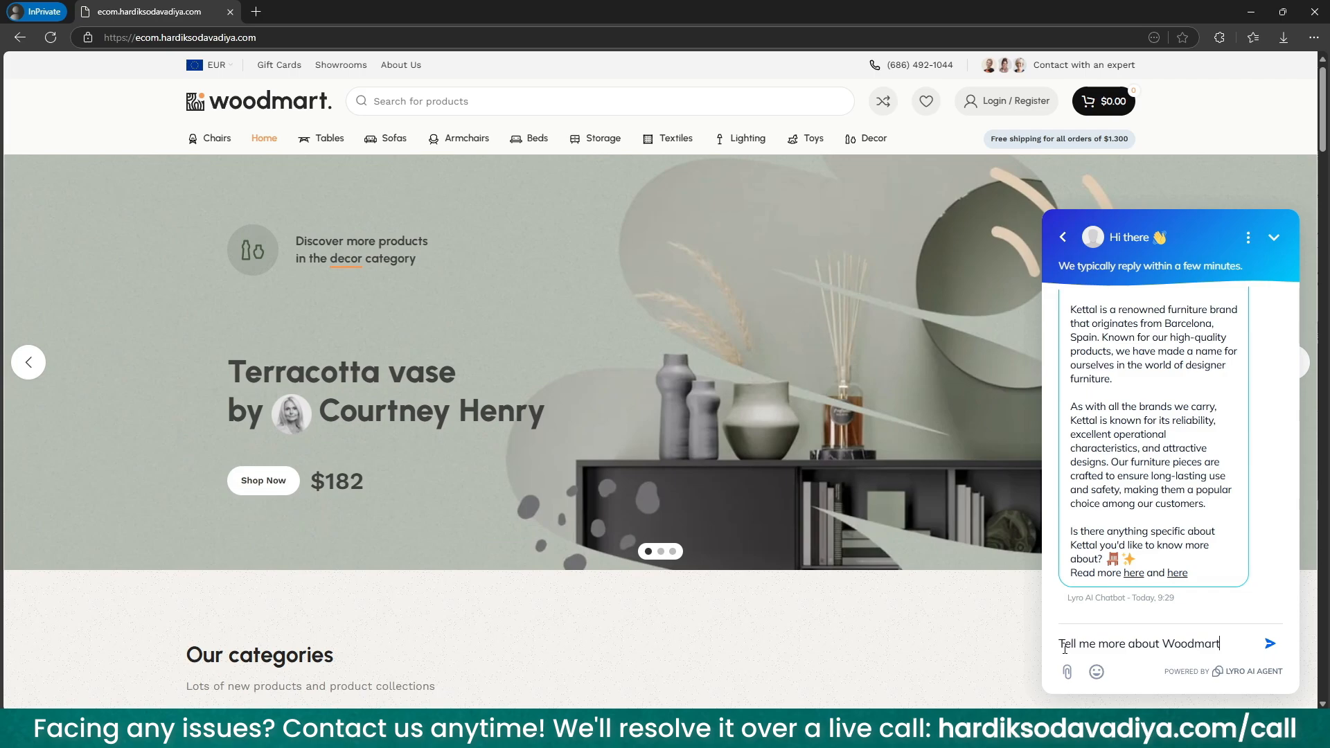
{"action": "key", "text": "Return"}
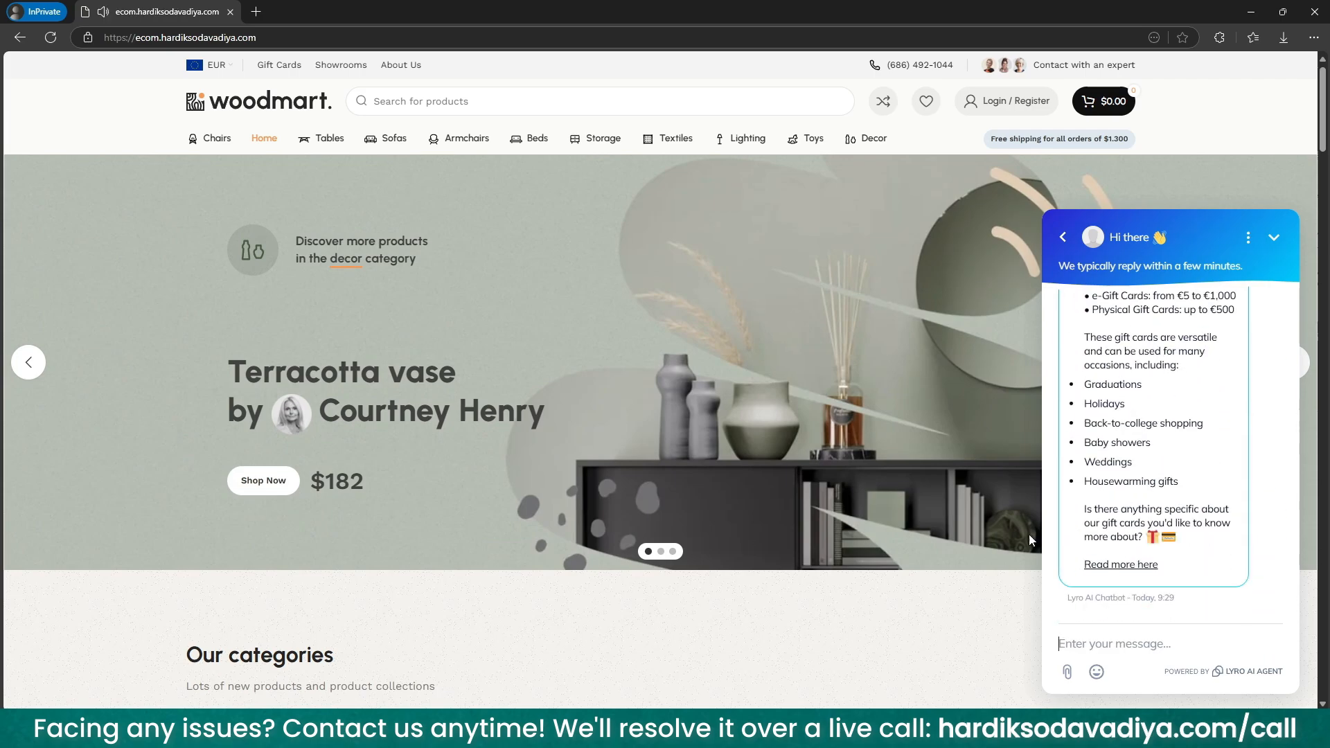
Step: Read through the chatbot's reply to the Woodmart question
{"action": "scroll", "coordinate": [1144, 485], "scroll_direction": "up", "scroll_amount": 5}
{"action": "scroll", "coordinate": [1144, 551], "scroll_direction": "down", "scroll_amount": 3}
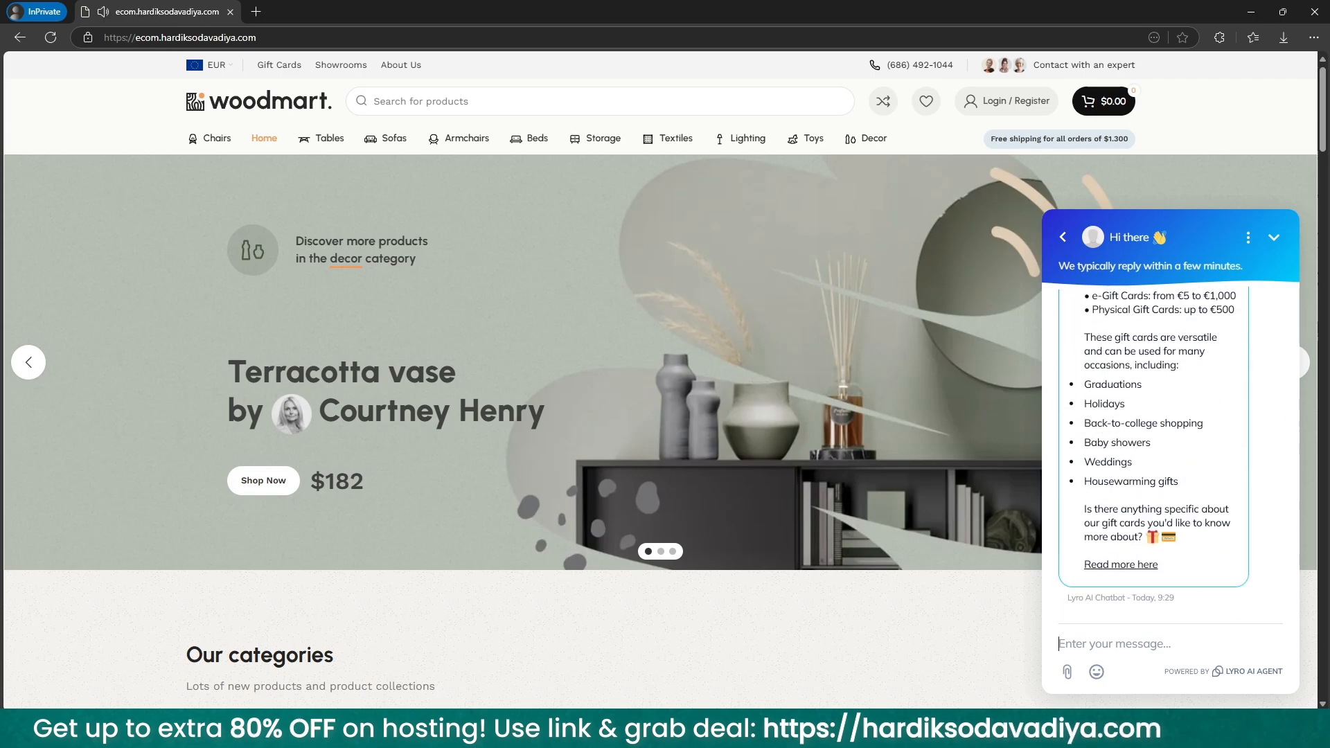
{"action": "scroll", "coordinate": [1146, 546], "scroll_direction": "up", "scroll_amount": 3}
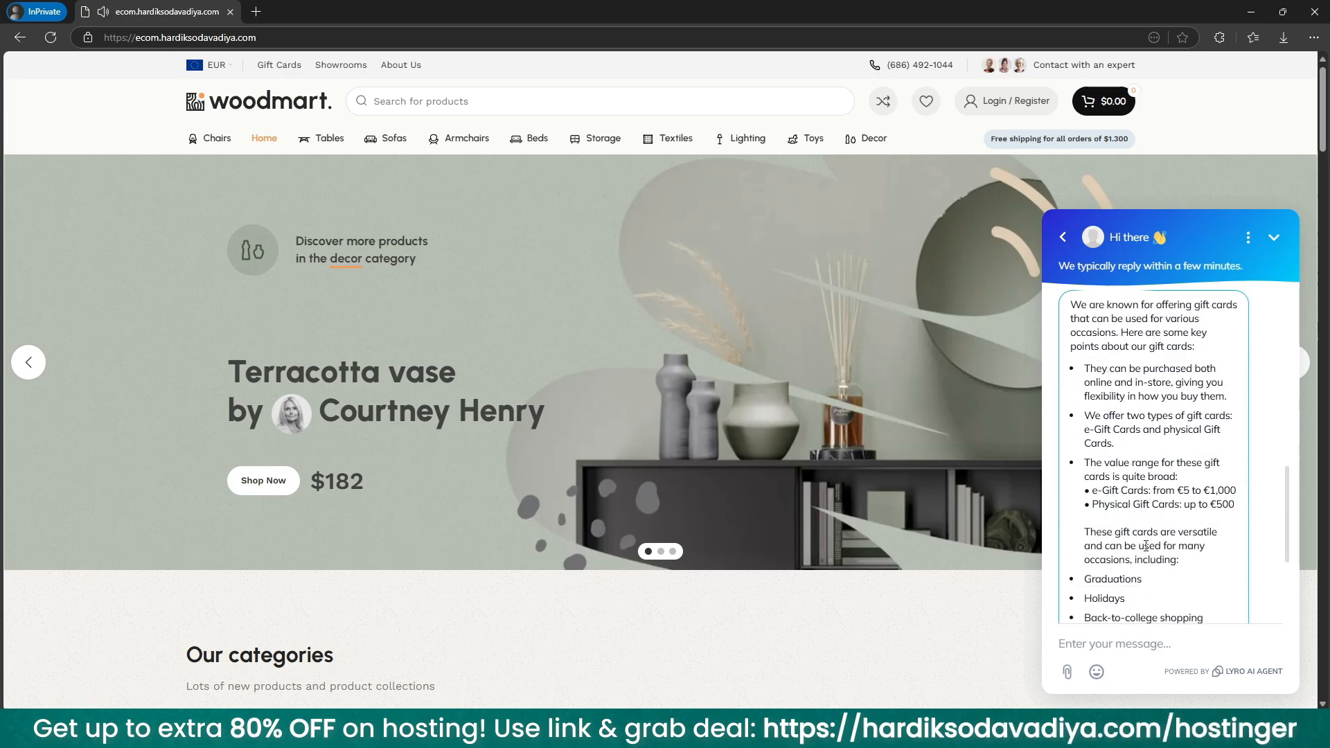
{"action": "scroll", "coordinate": [1145, 546], "scroll_direction": "down", "scroll_amount": 1}
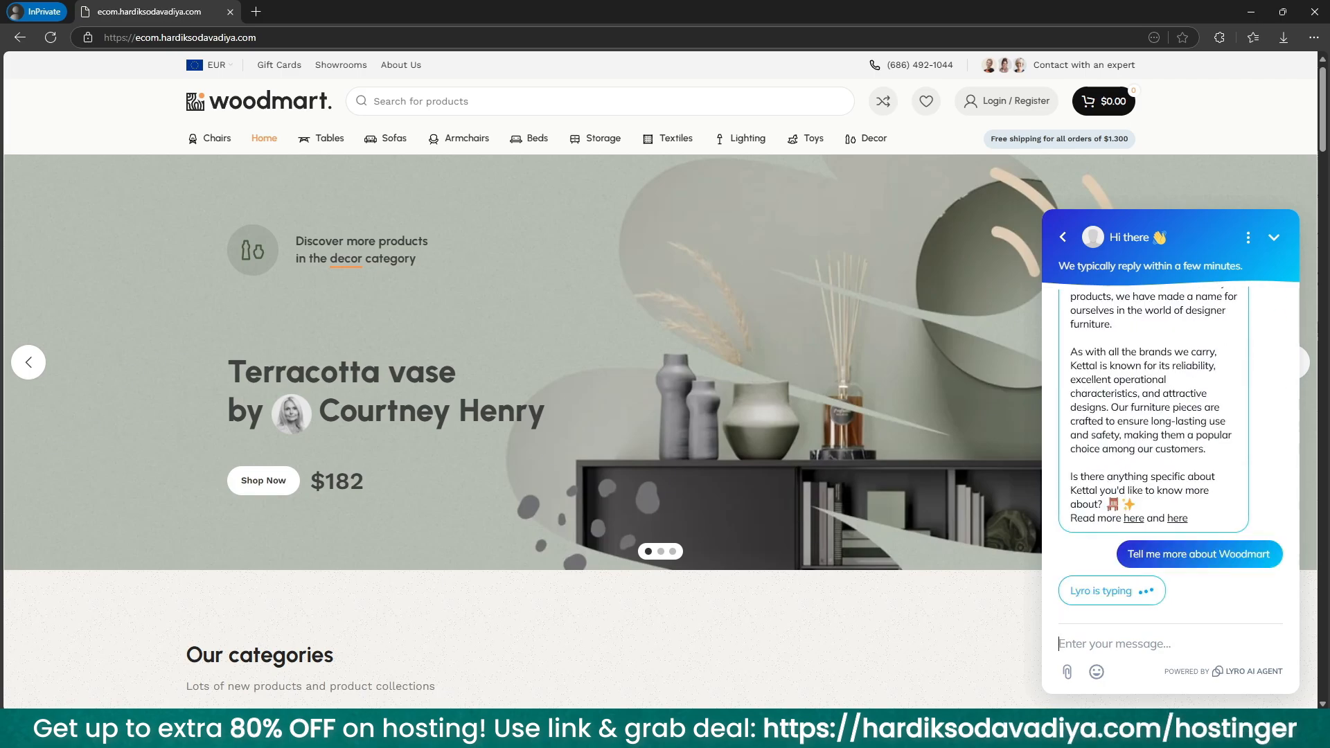
{"action": "scroll", "coordinate": [1148, 551], "scroll_direction": "up", "scroll_amount": 5}
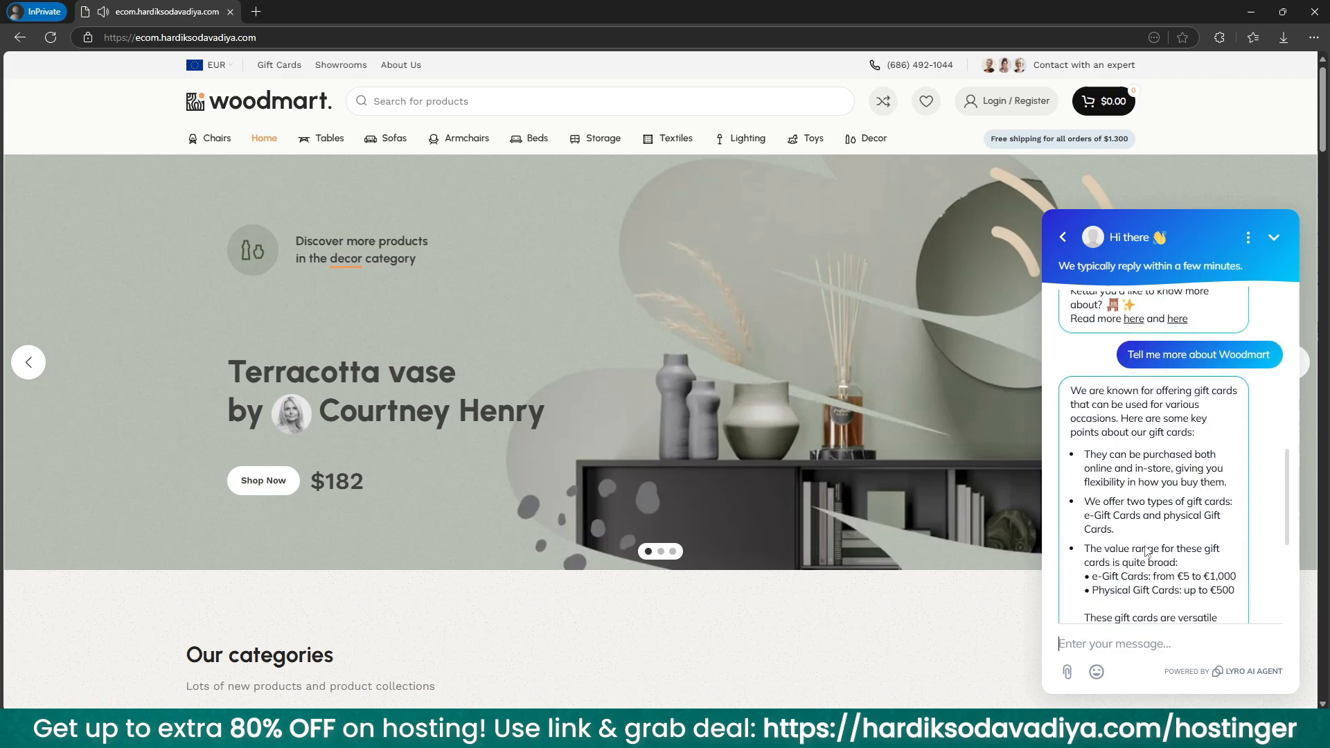
{"action": "scroll", "coordinate": [1147, 551], "scroll_direction": "down", "scroll_amount": 3}
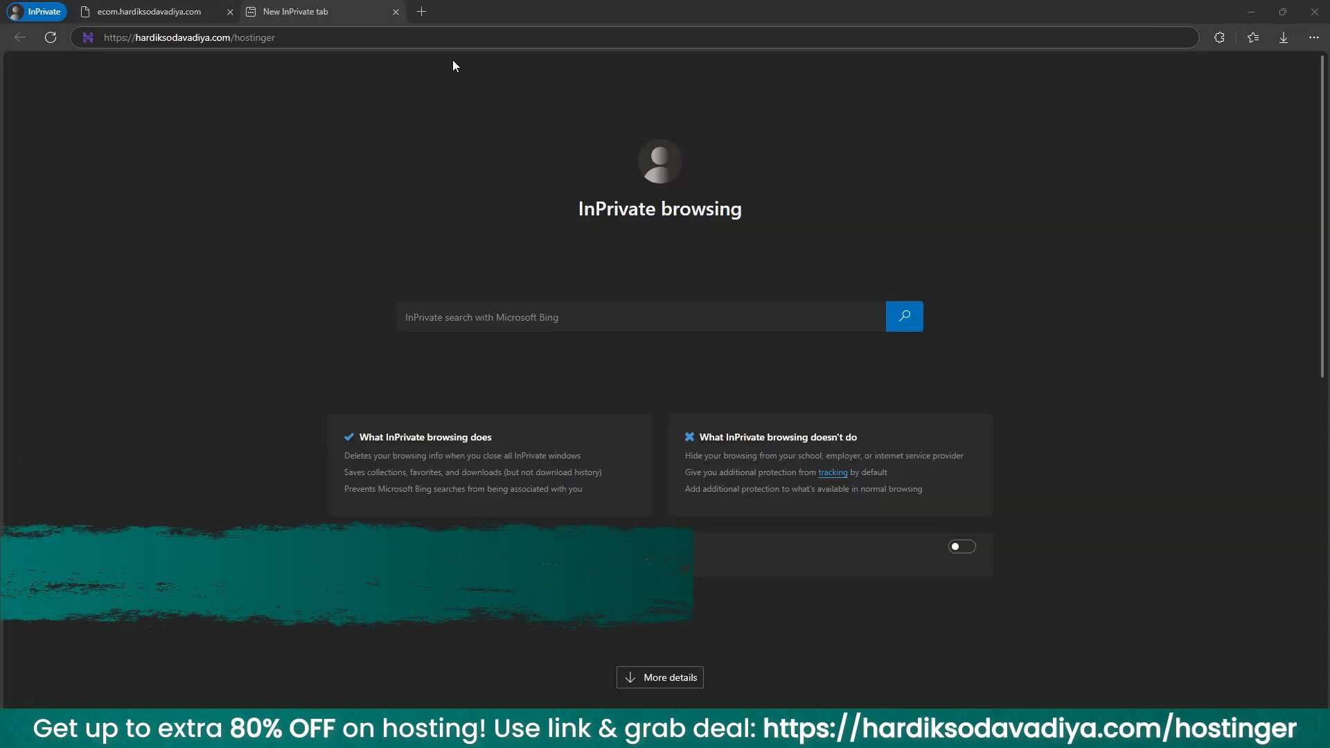
Step: Open hardiksodavadiya.com/hostinger in the new tab and view the hosting offer and plans
{"action": "key", "text": "Return"}
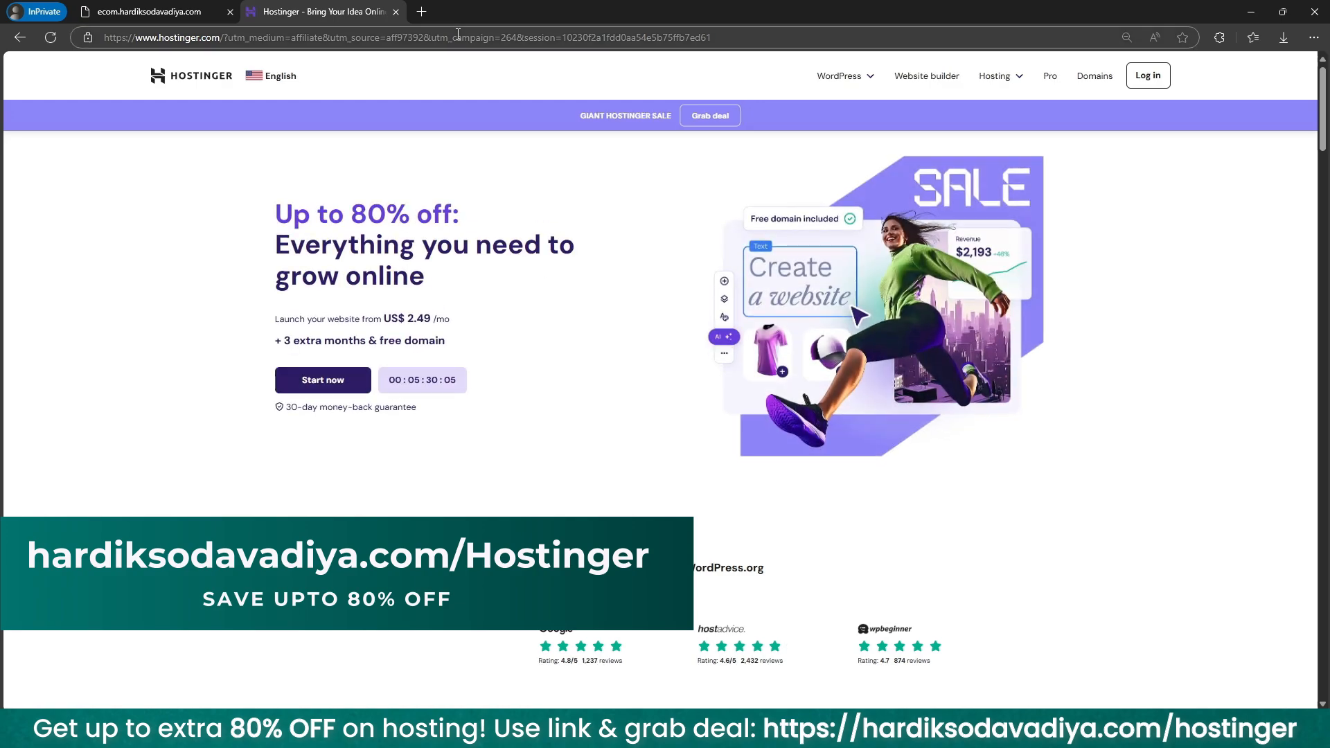
{"action": "scroll", "coordinate": [319, 291], "scroll_direction": "down", "scroll_amount": 5}
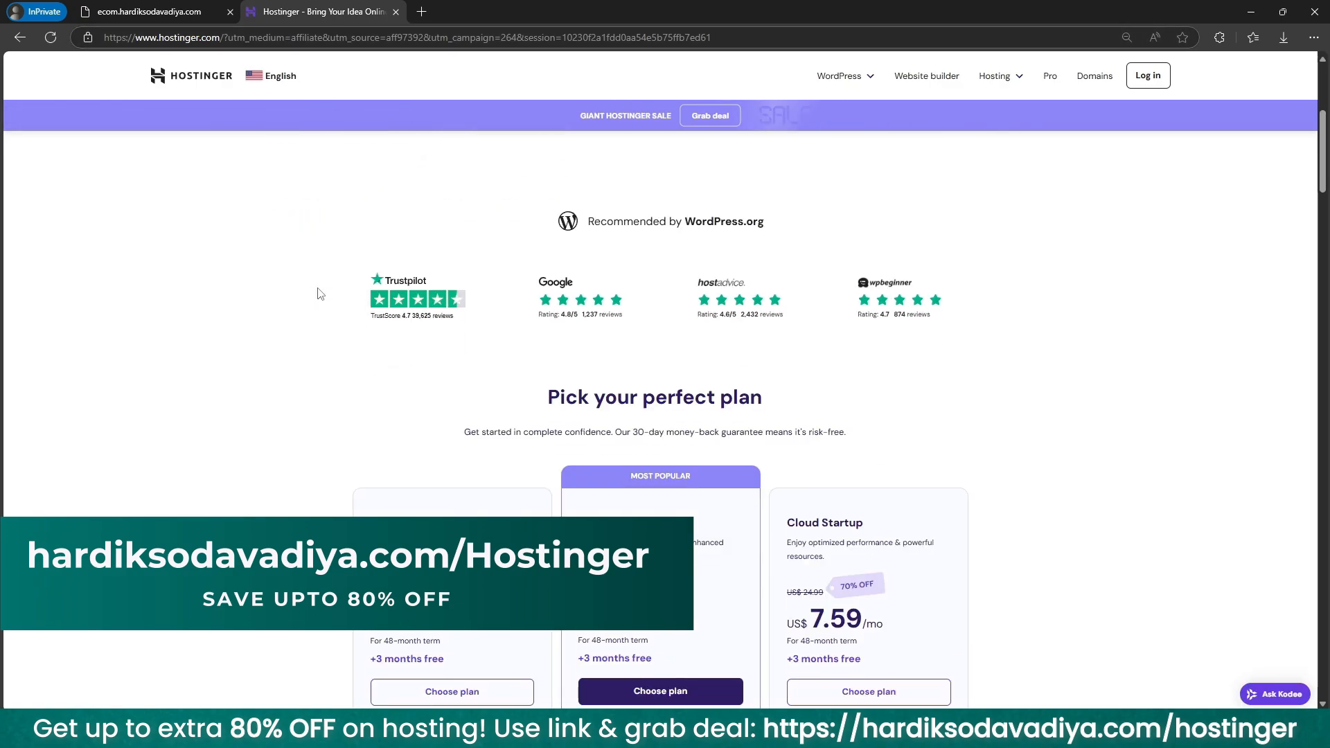
{"action": "scroll", "coordinate": [319, 289], "scroll_direction": "up", "scroll_amount": 5}
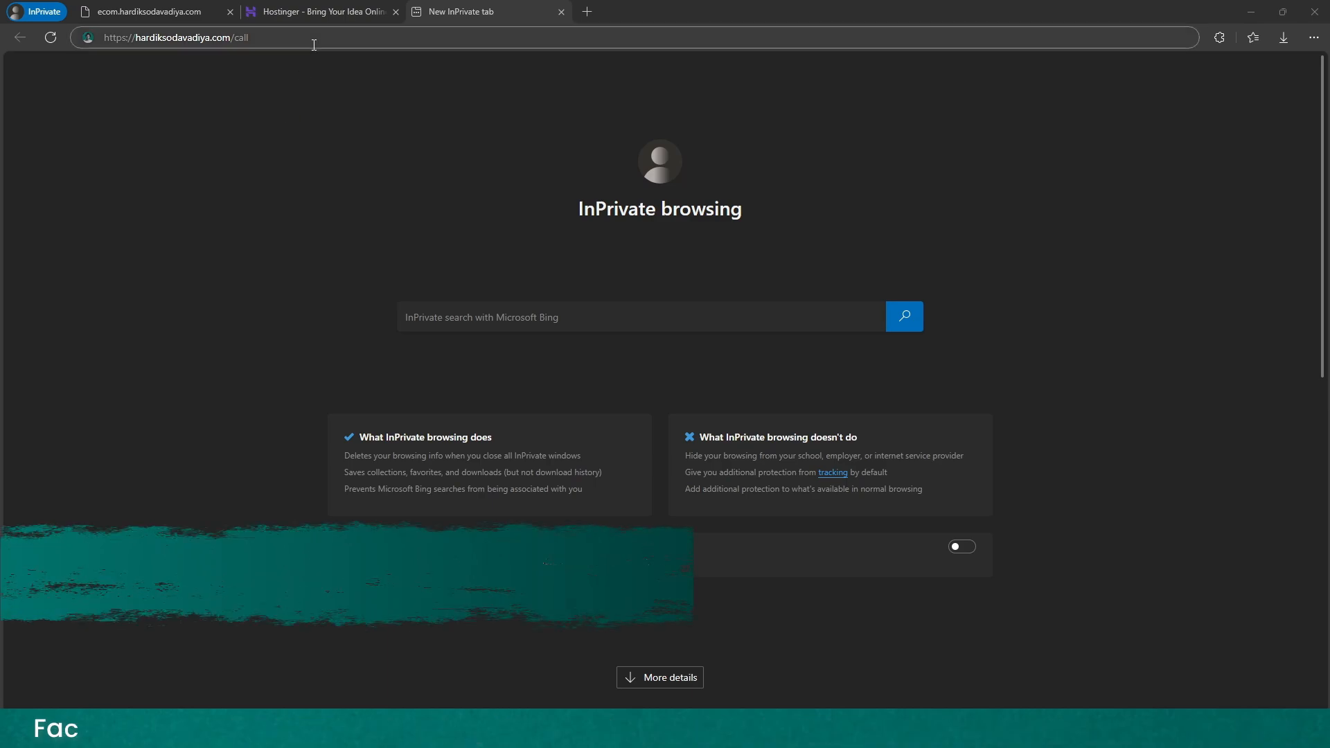
Step: Open hardiksodavadiya.com/call in the new tab and look over the contact form
{"action": "left_click", "coordinate": [314, 45]}
{"action": "key", "text": "Return"}
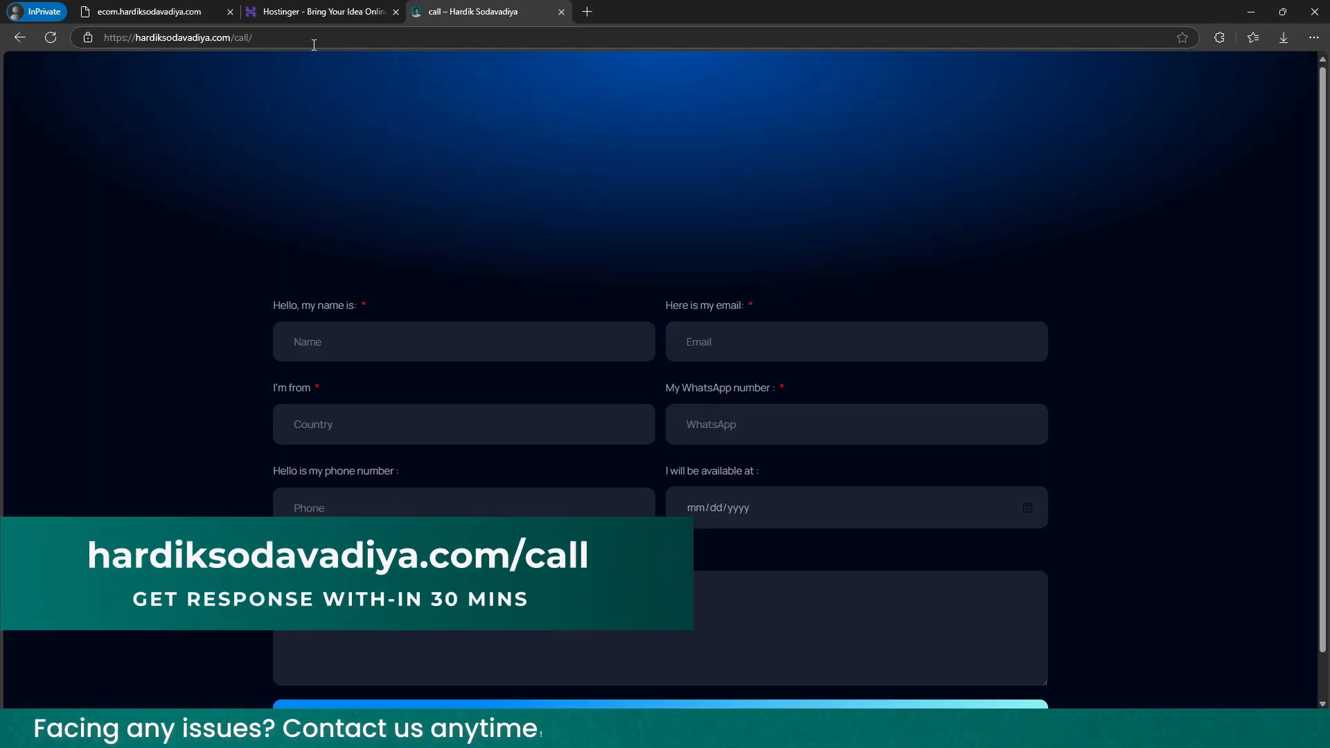
{"action": "scroll", "coordinate": [562, 456], "scroll_direction": "down", "scroll_amount": 1}
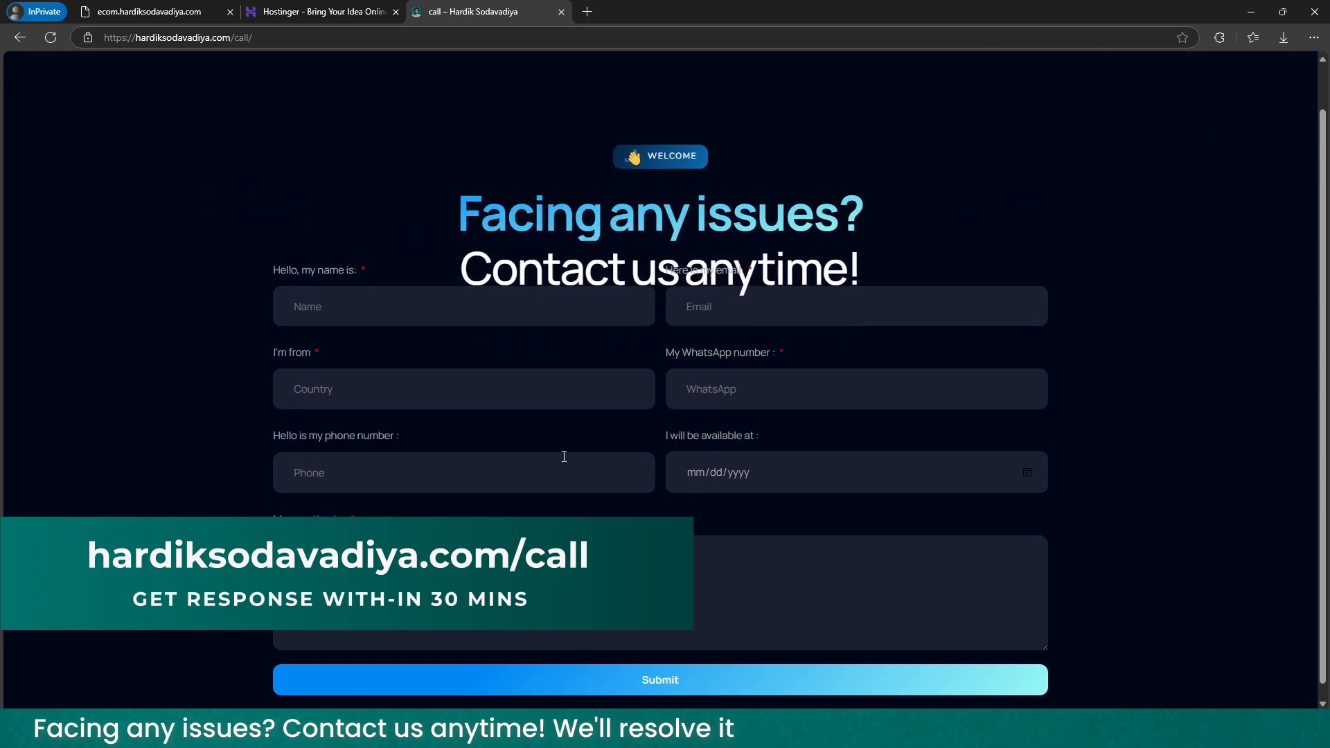
{"action": "scroll", "coordinate": [564, 456], "scroll_direction": "up", "scroll_amount": 1}
{"action": "scroll", "coordinate": [565, 453], "scroll_direction": "down", "scroll_amount": 1}
{"action": "scroll", "coordinate": [565, 452], "scroll_direction": "up", "scroll_amount": 1}
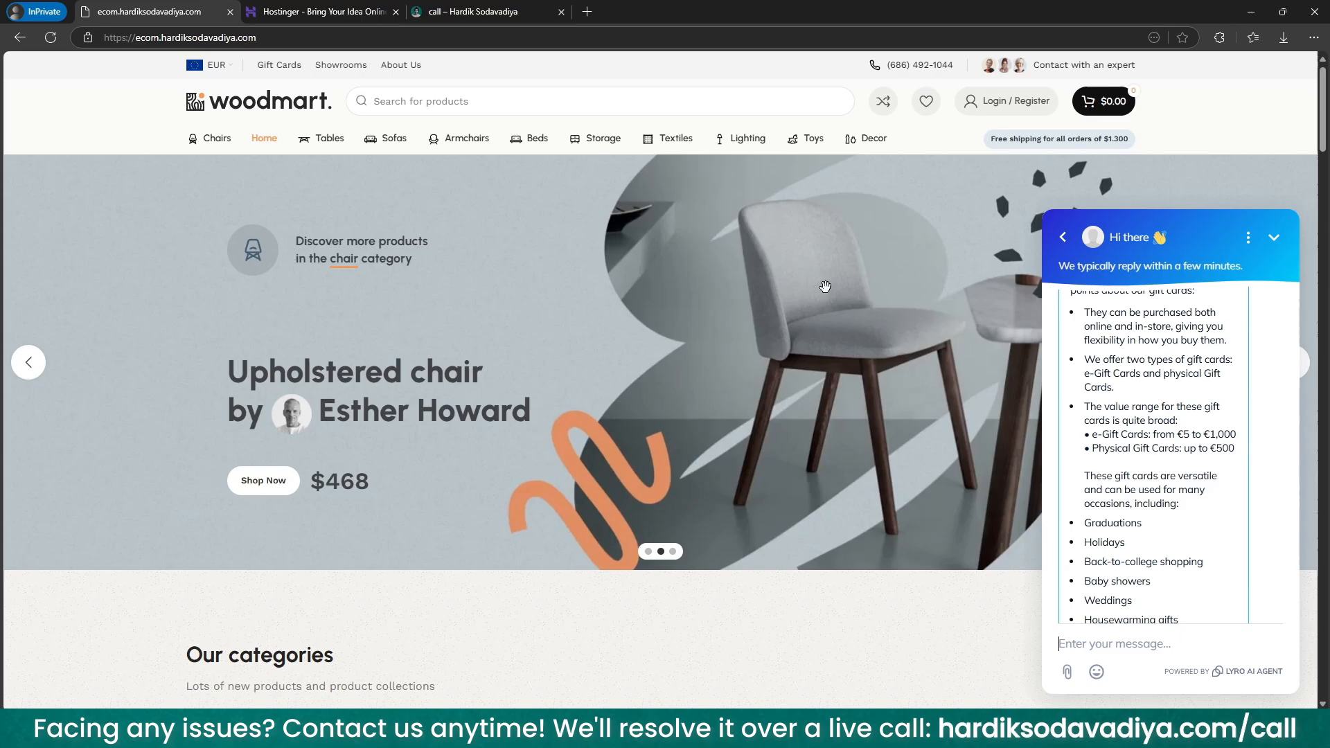
Step: Return to the store's tab, collapse the chat and look through the home page sections down to the footer and back up
{"action": "left_click", "coordinate": [148, 12]}
{"action": "left_click", "coordinate": [1272, 234]}
{"action": "scroll", "coordinate": [1170, 284], "scroll_direction": "down", "scroll_amount": 5}
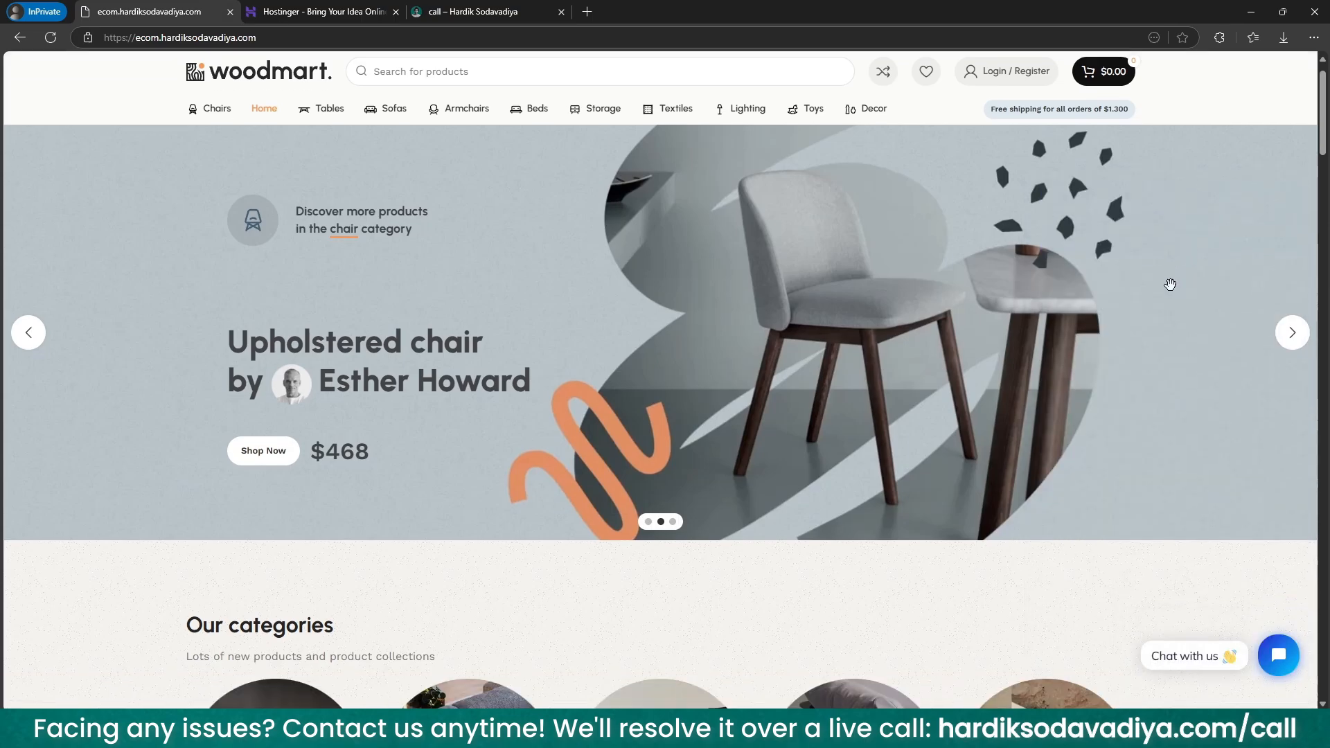
{"action": "scroll", "coordinate": [1169, 284], "scroll_direction": "down", "scroll_amount": 15}
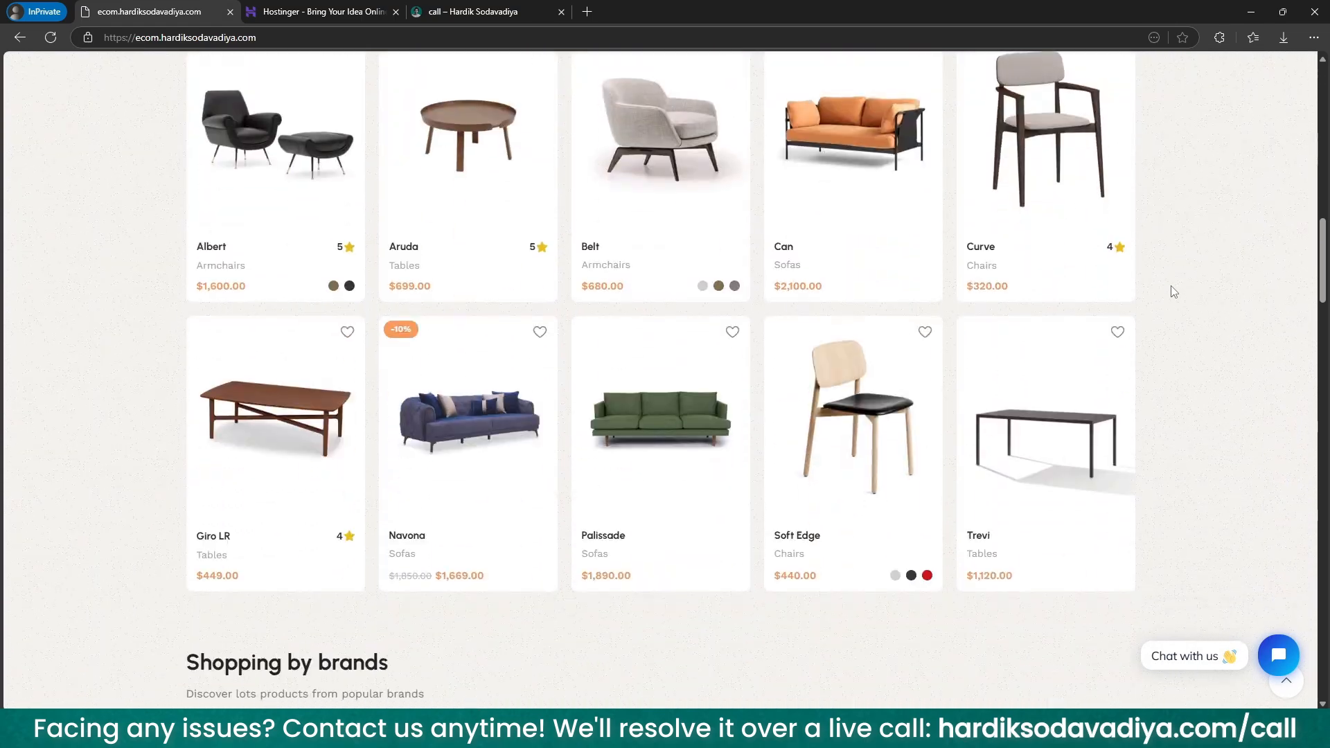
{"action": "scroll", "coordinate": [1173, 291], "scroll_direction": "down", "scroll_amount": 6}
{"action": "scroll", "coordinate": [1170, 291], "scroll_direction": "up", "scroll_amount": 3}
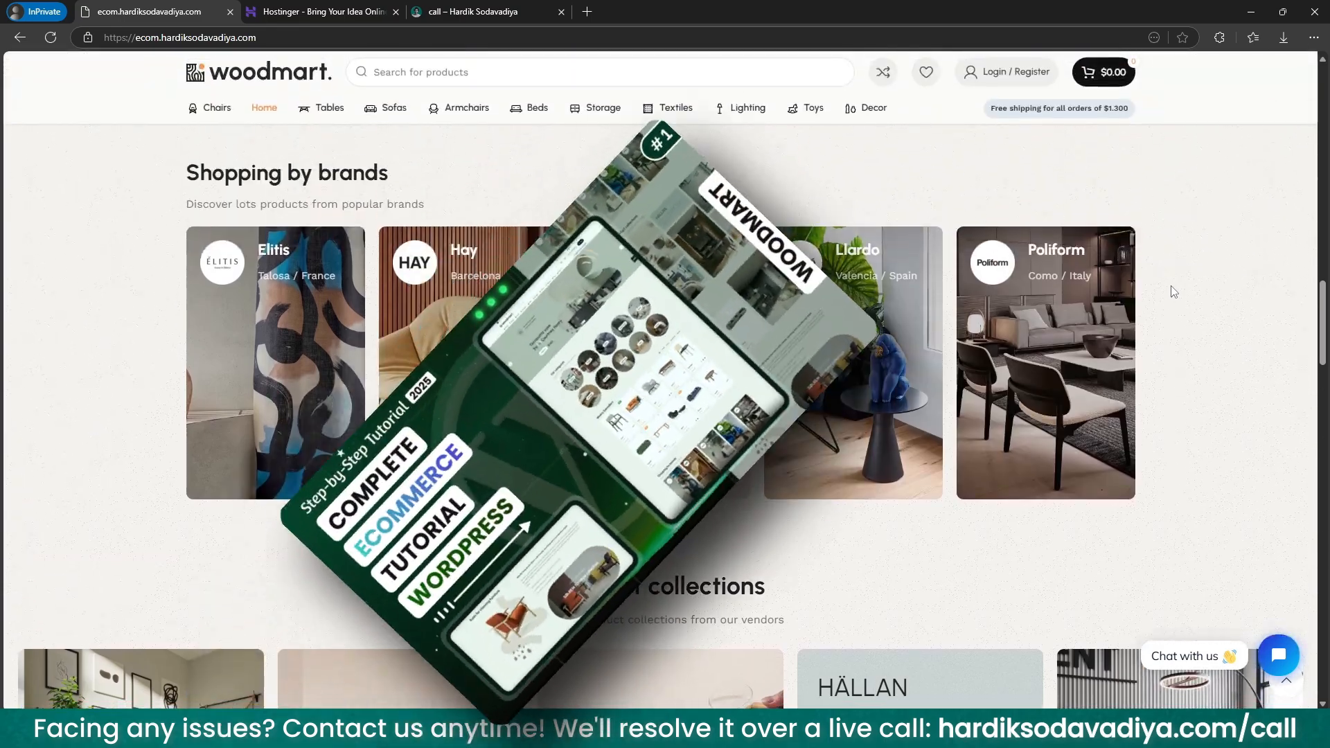
{"action": "scroll", "coordinate": [1170, 291], "scroll_direction": "down", "scroll_amount": 6}
{"action": "scroll", "coordinate": [1171, 286], "scroll_direction": "down", "scroll_amount": 15}
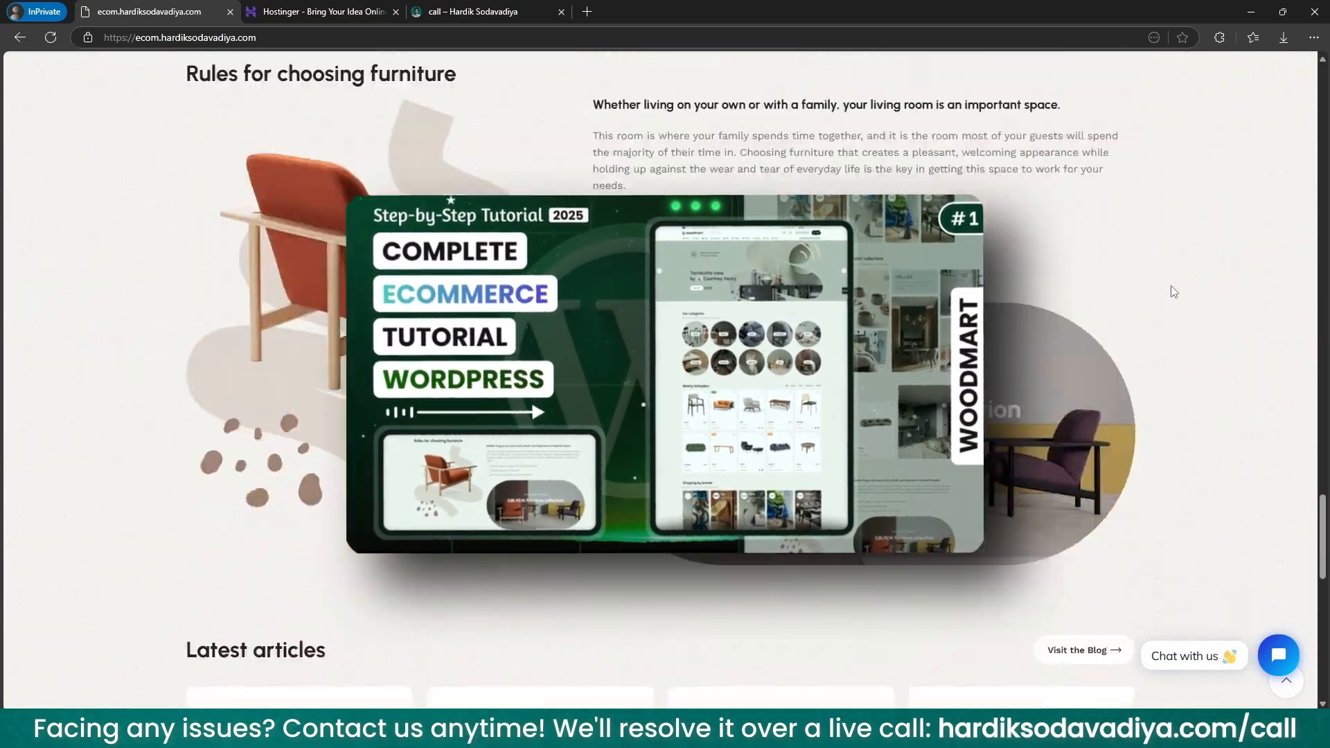
{"action": "scroll", "coordinate": [1170, 285], "scroll_direction": "down", "scroll_amount": 6}
{"action": "scroll", "coordinate": [1170, 286], "scroll_direction": "up", "scroll_amount": 1}
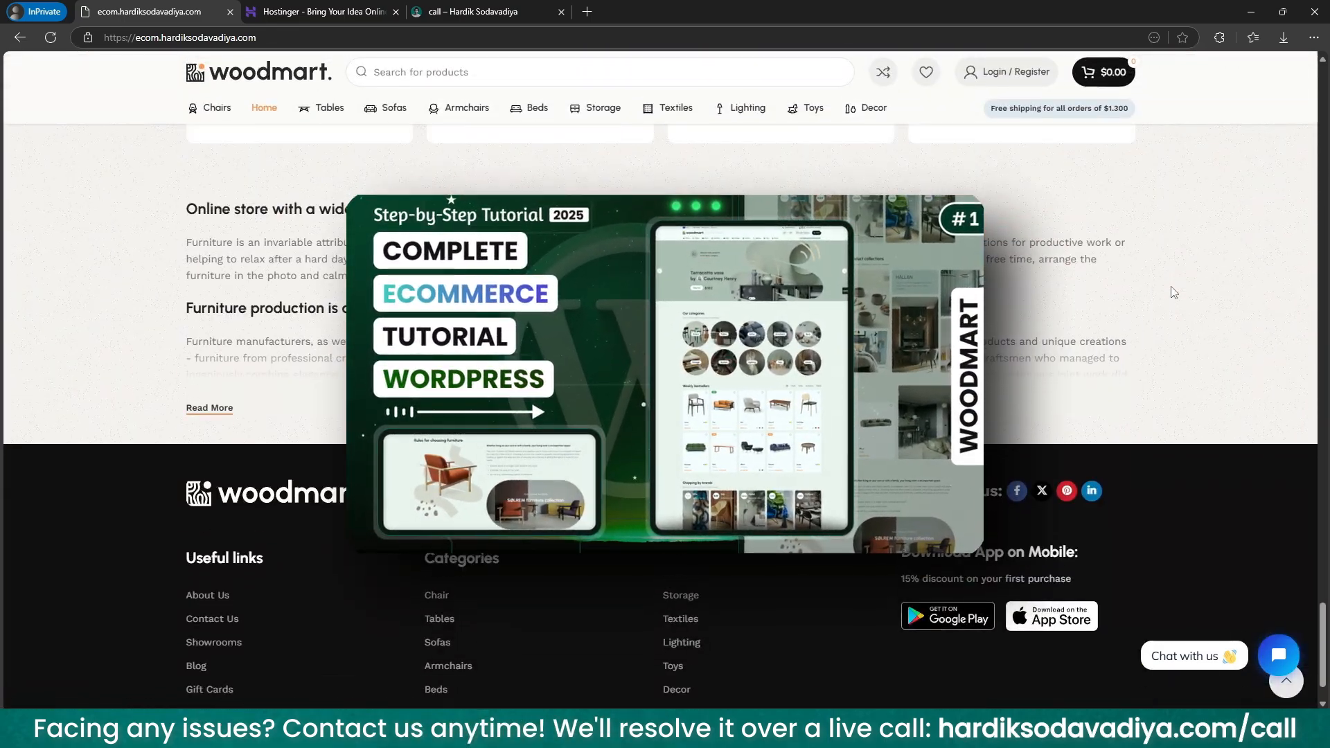
{"action": "middle_click", "coordinate": [1170, 284]}
{"action": "scroll", "coordinate": [1170, 283], "scroll_direction": "up", "scroll_amount": 20}
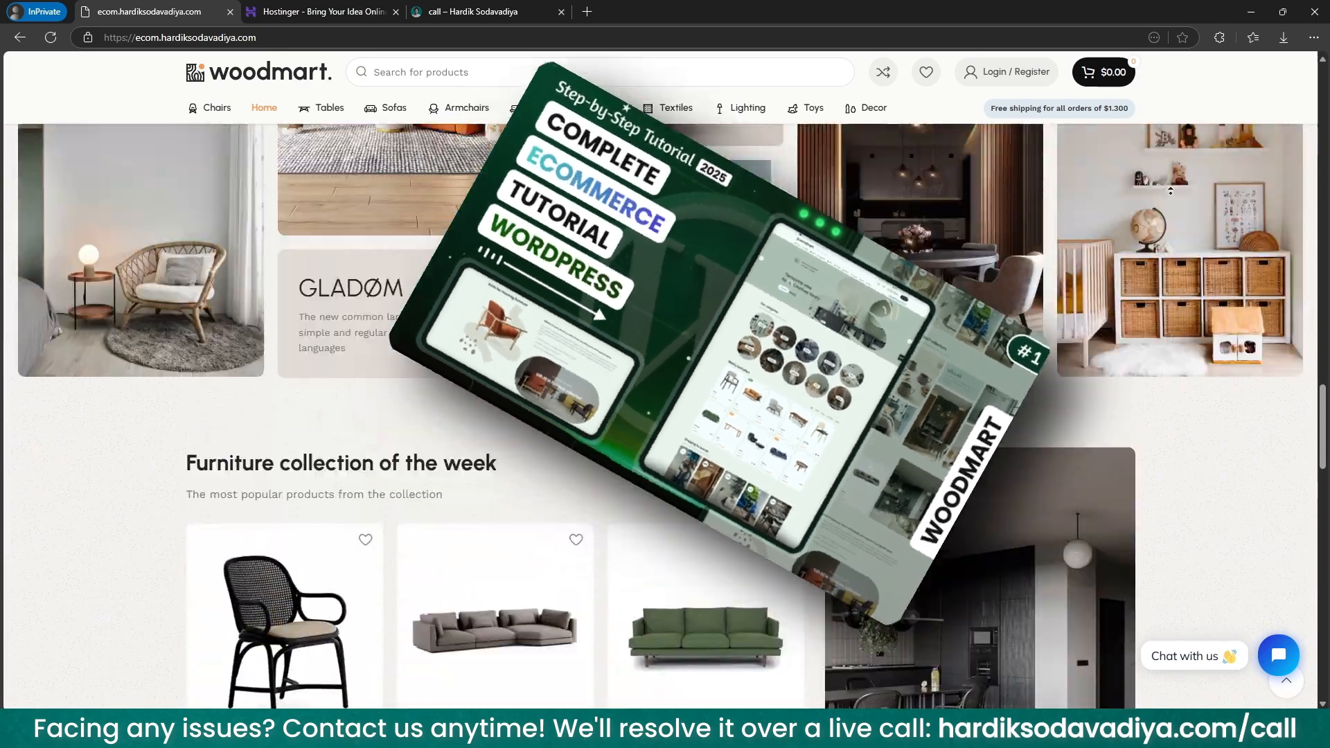
{"action": "scroll", "coordinate": [1170, 194], "scroll_direction": "up", "scroll_amount": 10}
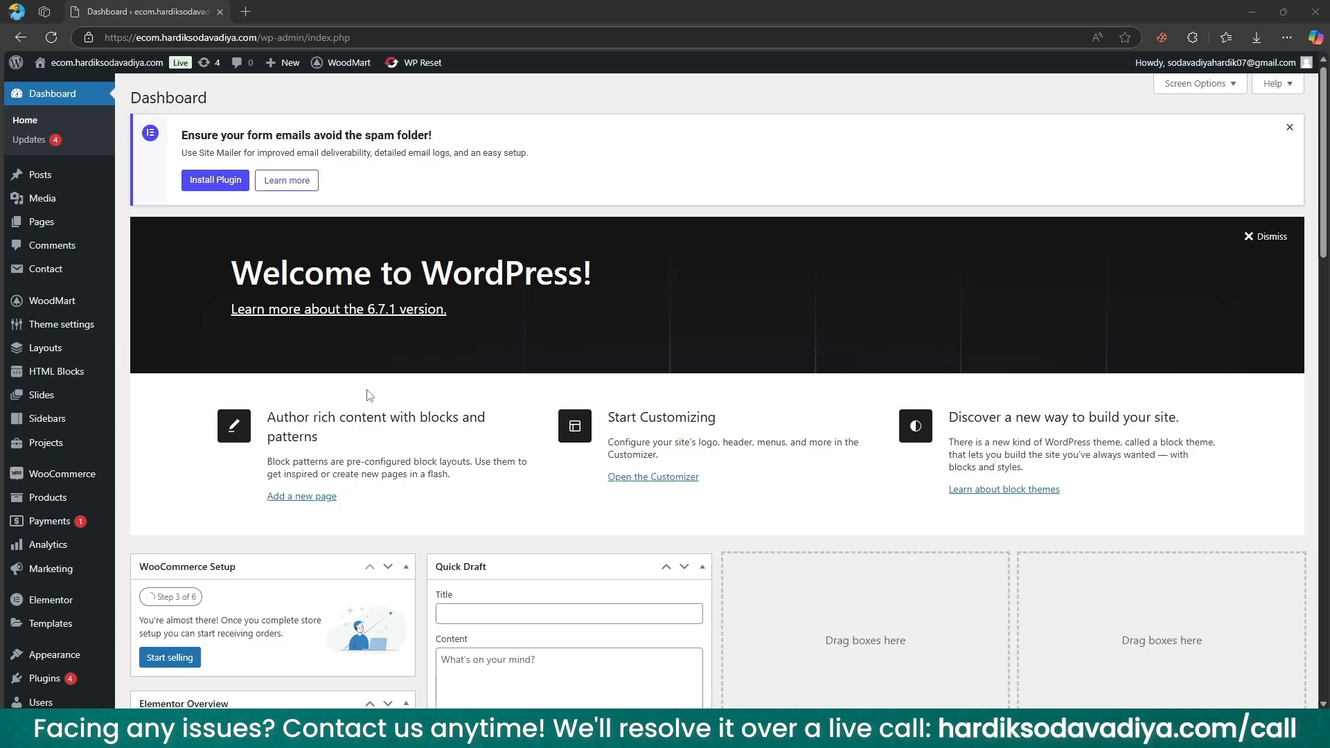
Step: Find the Tidio – Live Chat & AI Chatbots plugin among the WordPress plugins, then install and activate it
{"action": "mouse_move", "coordinate": [104, 682]}
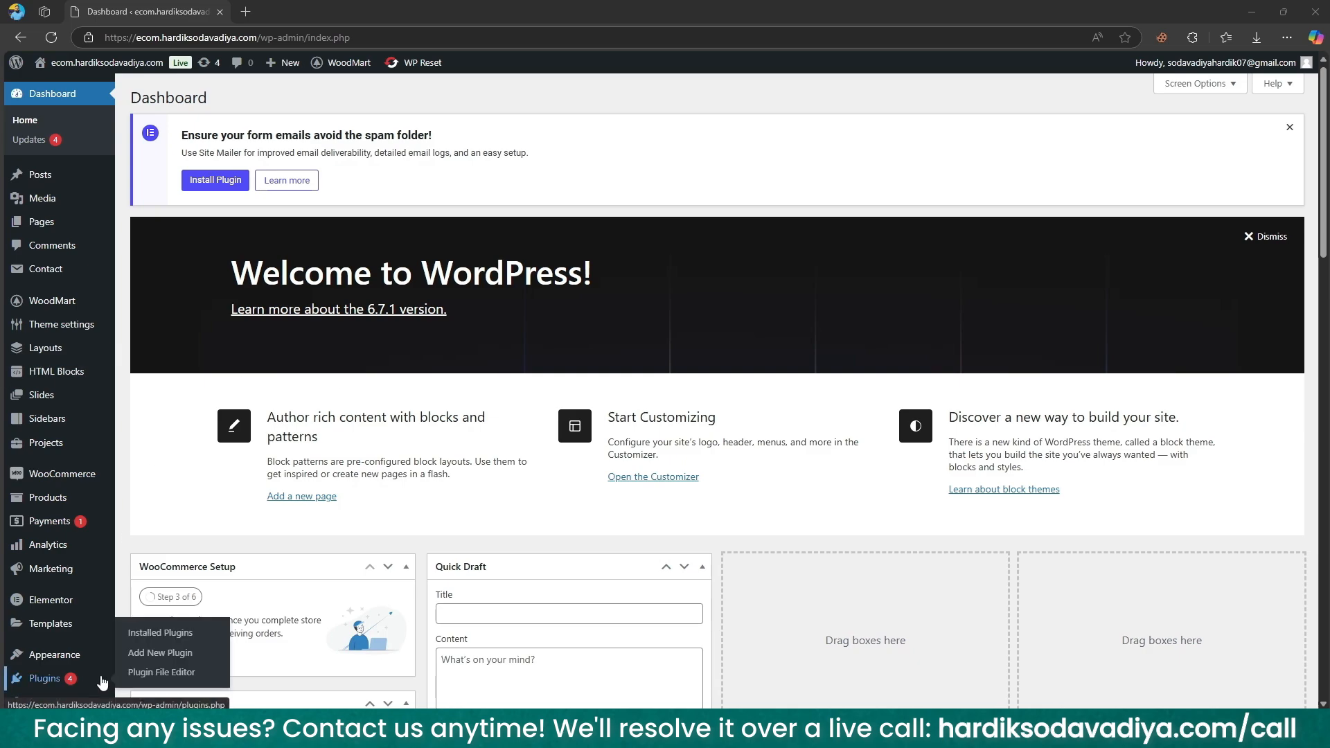
{"action": "left_click", "coordinate": [142, 655]}
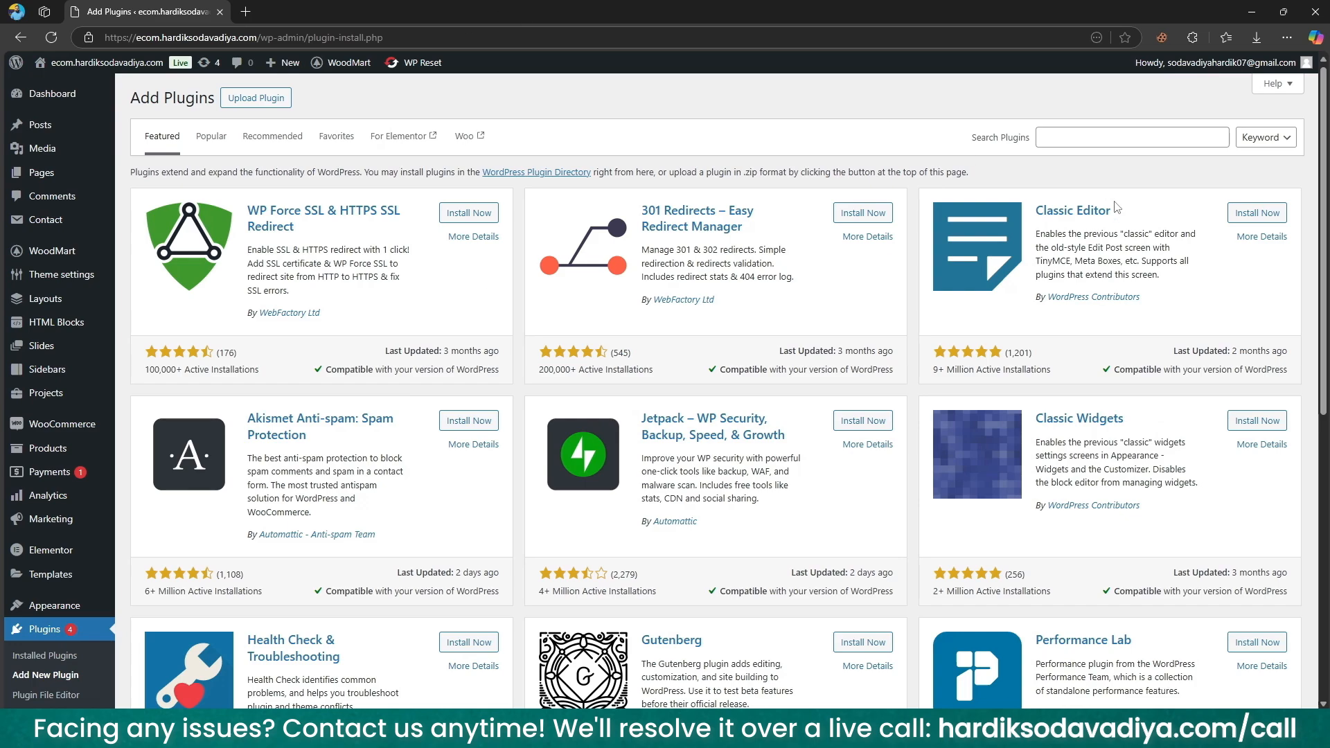
{"action": "left_click", "coordinate": [1122, 131]}
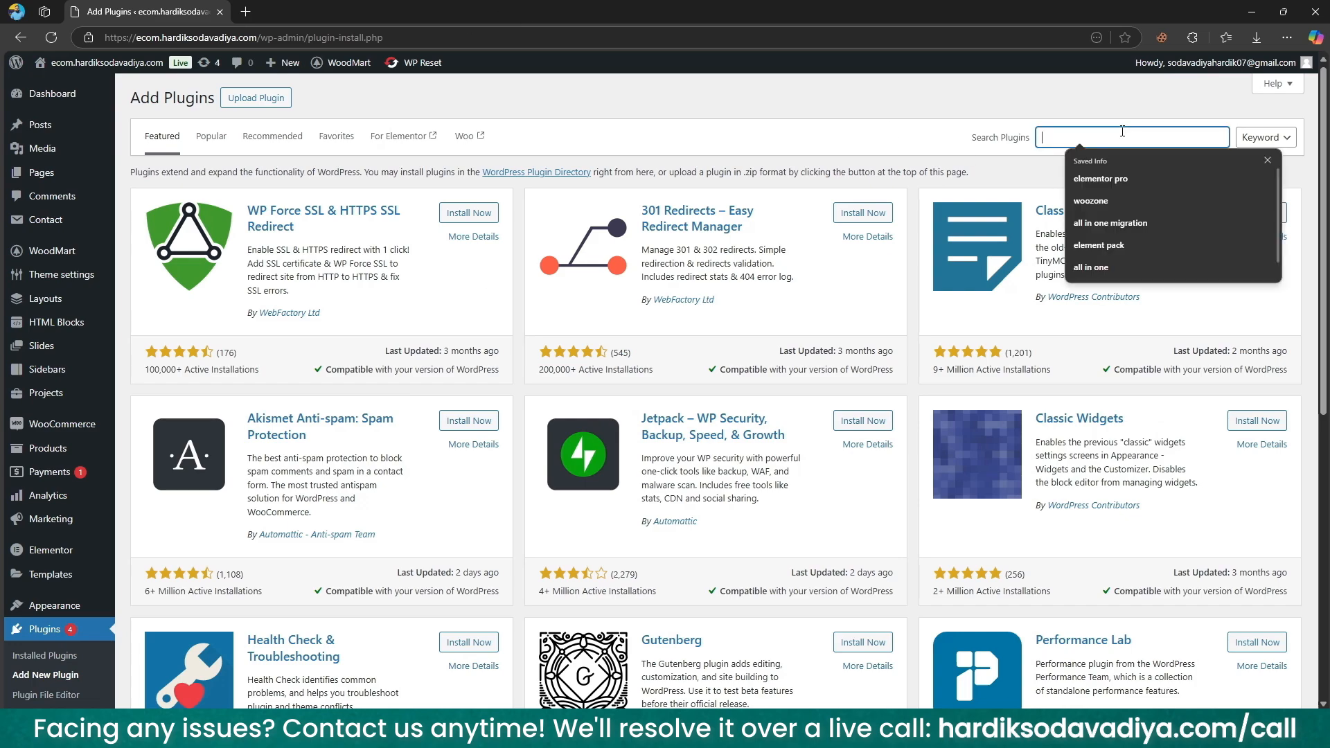
{"action": "type", "text": "tidio"}
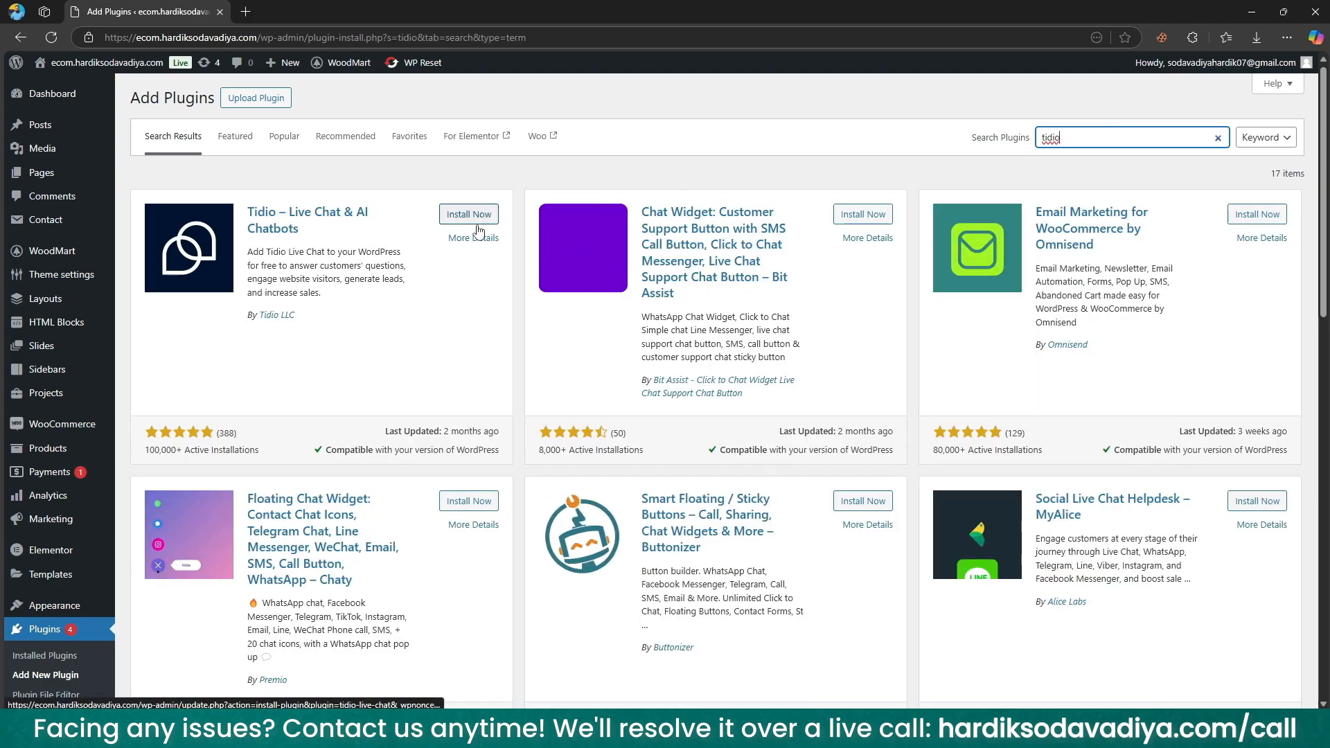
{"action": "left_click", "coordinate": [477, 223]}
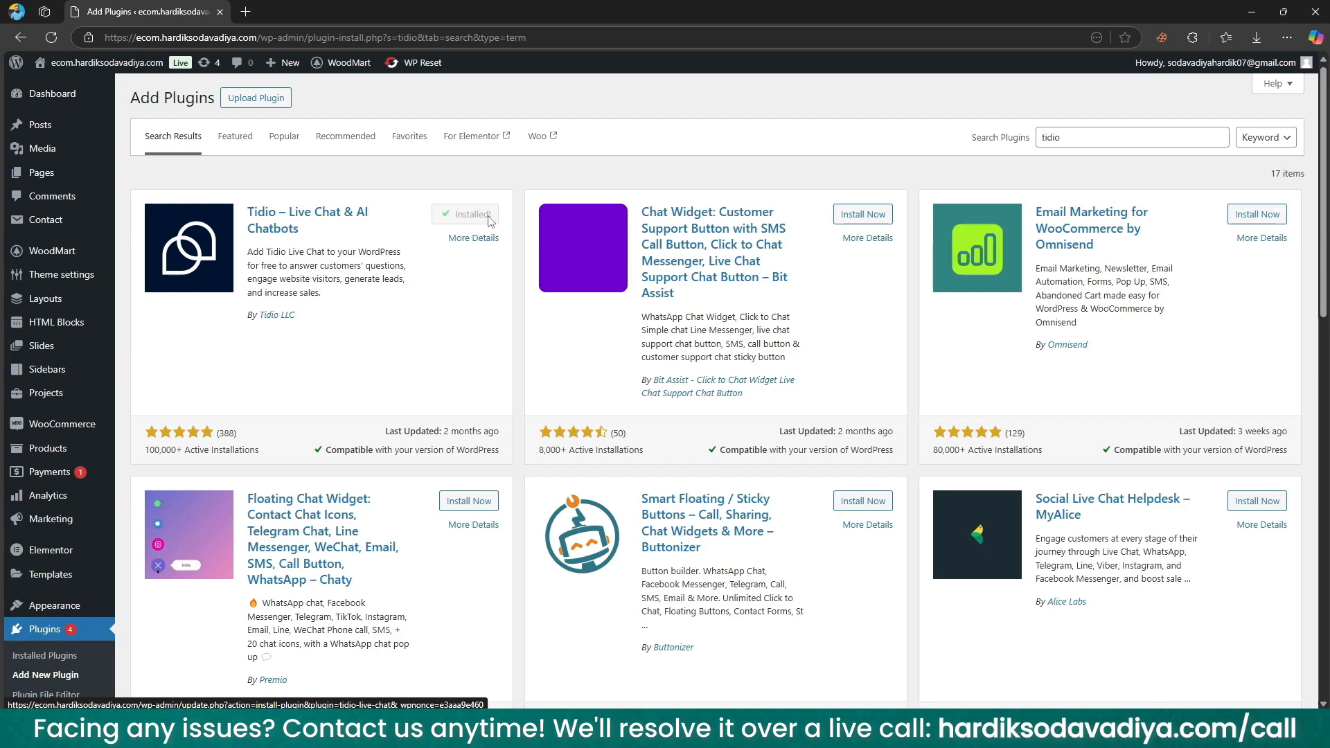
{"action": "left_click", "coordinate": [488, 219]}
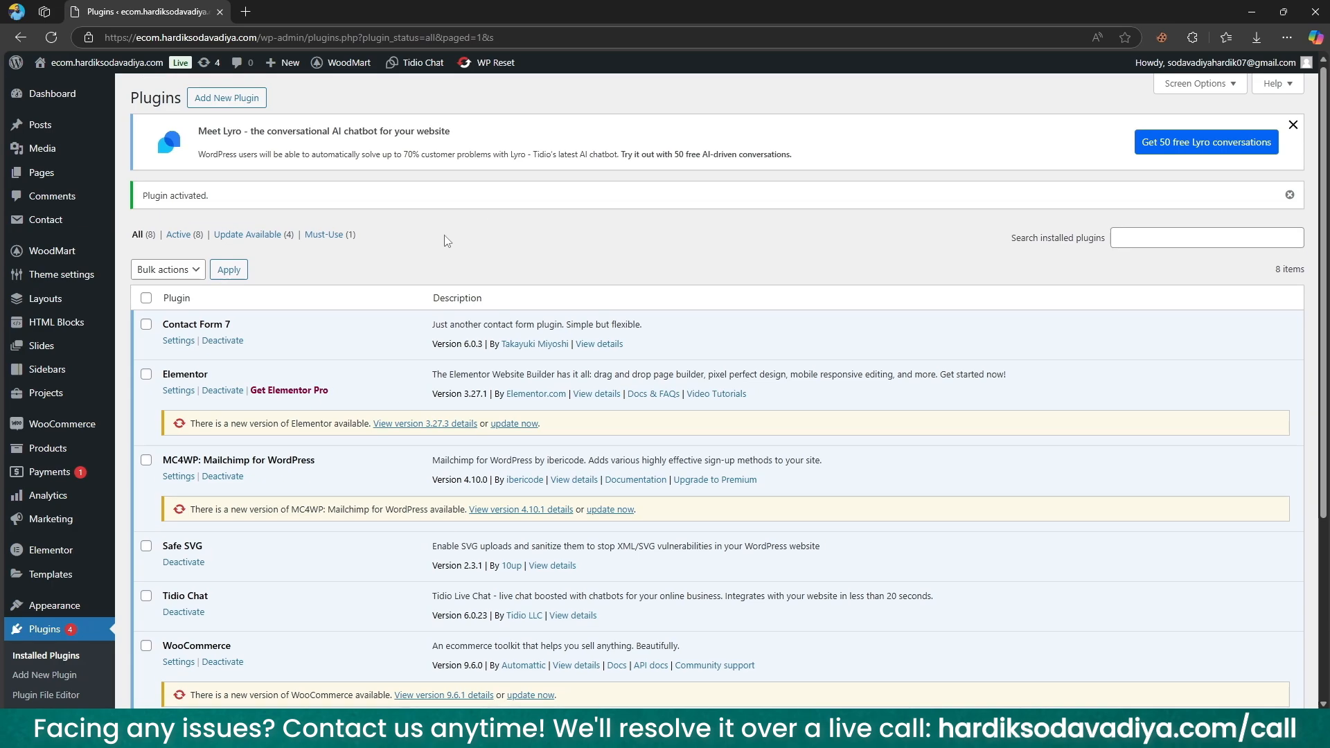
Step: Submit the free account form on the Tidio Chat plugin page and decline saving the password in the browser
{"action": "scroll", "coordinate": [265, 448], "scroll_direction": "down", "scroll_amount": 5}
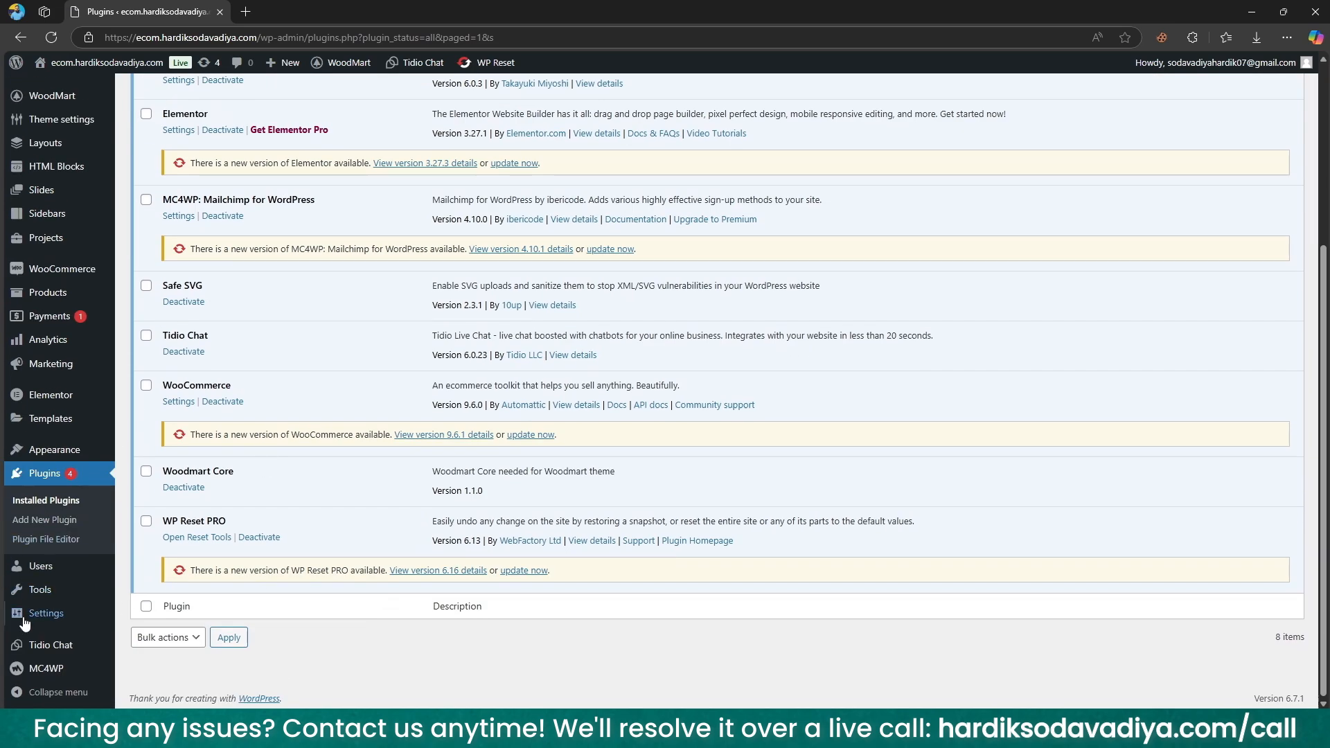
{"action": "left_click", "coordinate": [84, 646]}
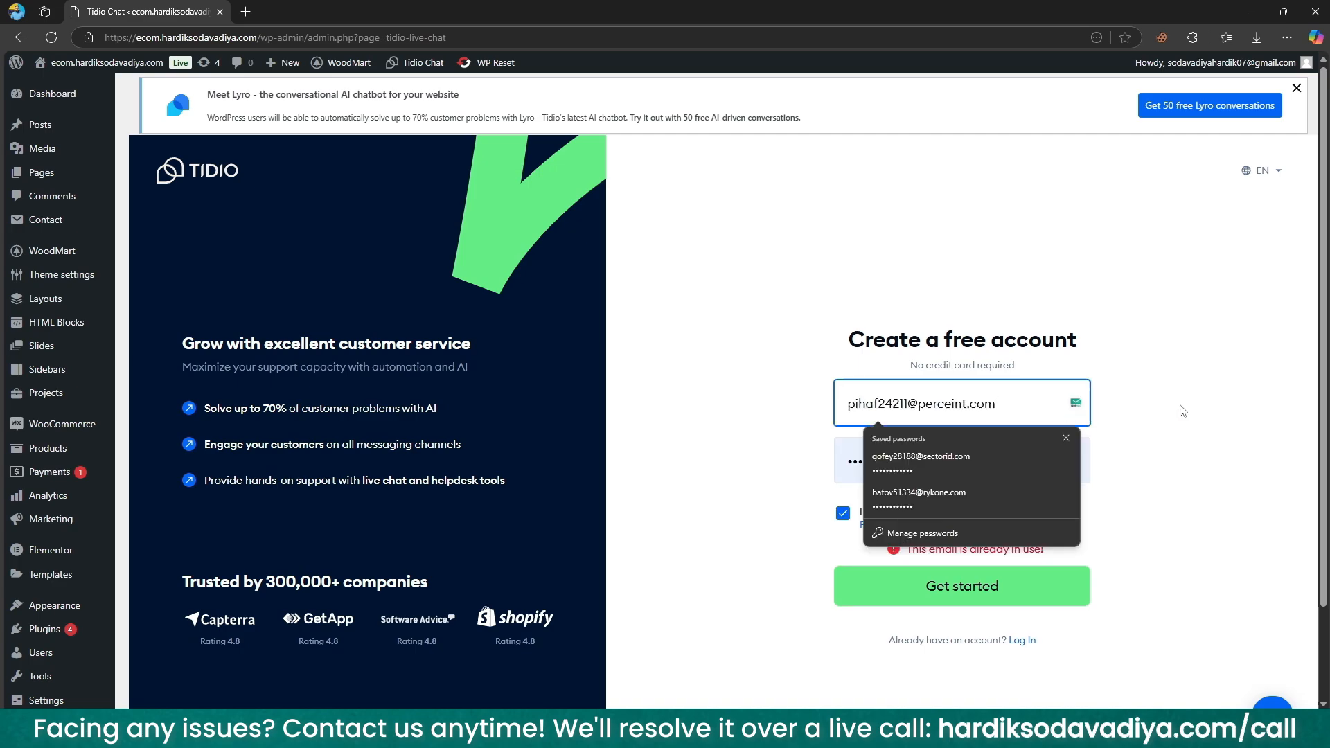
{"action": "left_click", "coordinate": [1181, 406]}
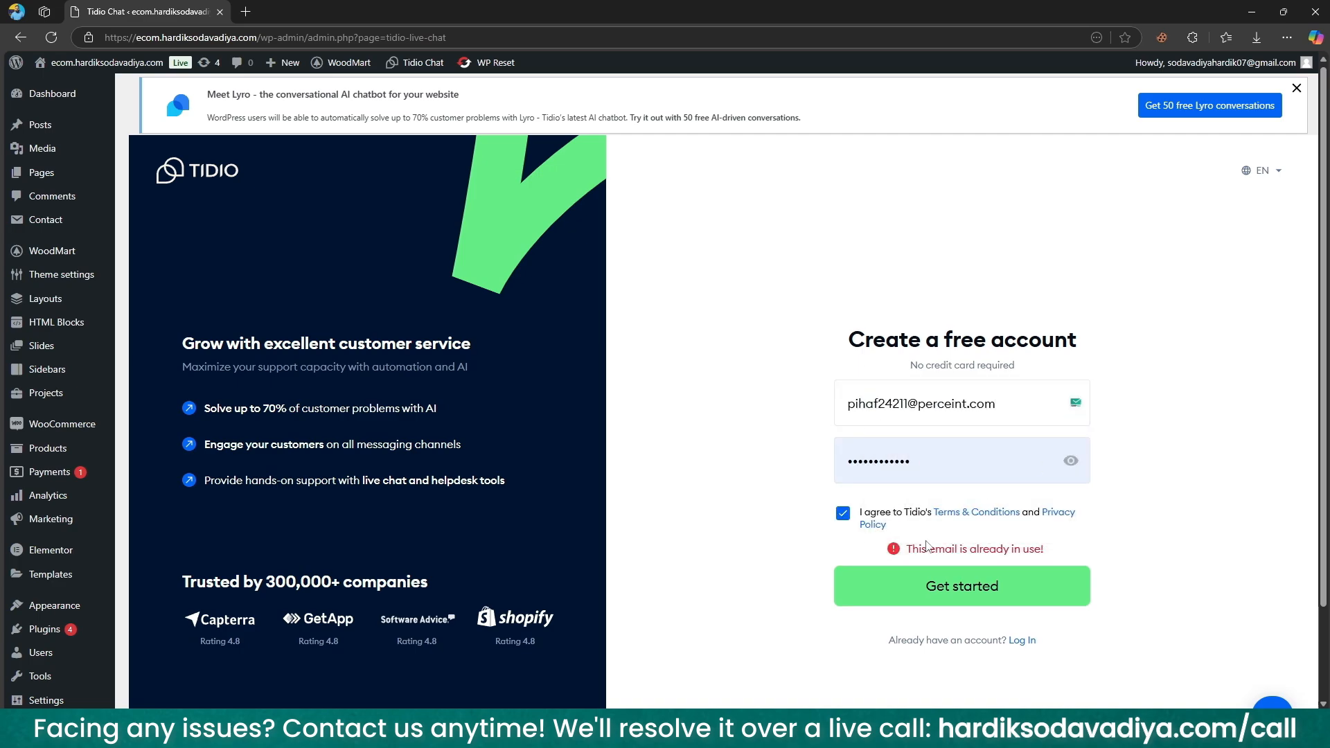
{"action": "left_click", "coordinate": [932, 592]}
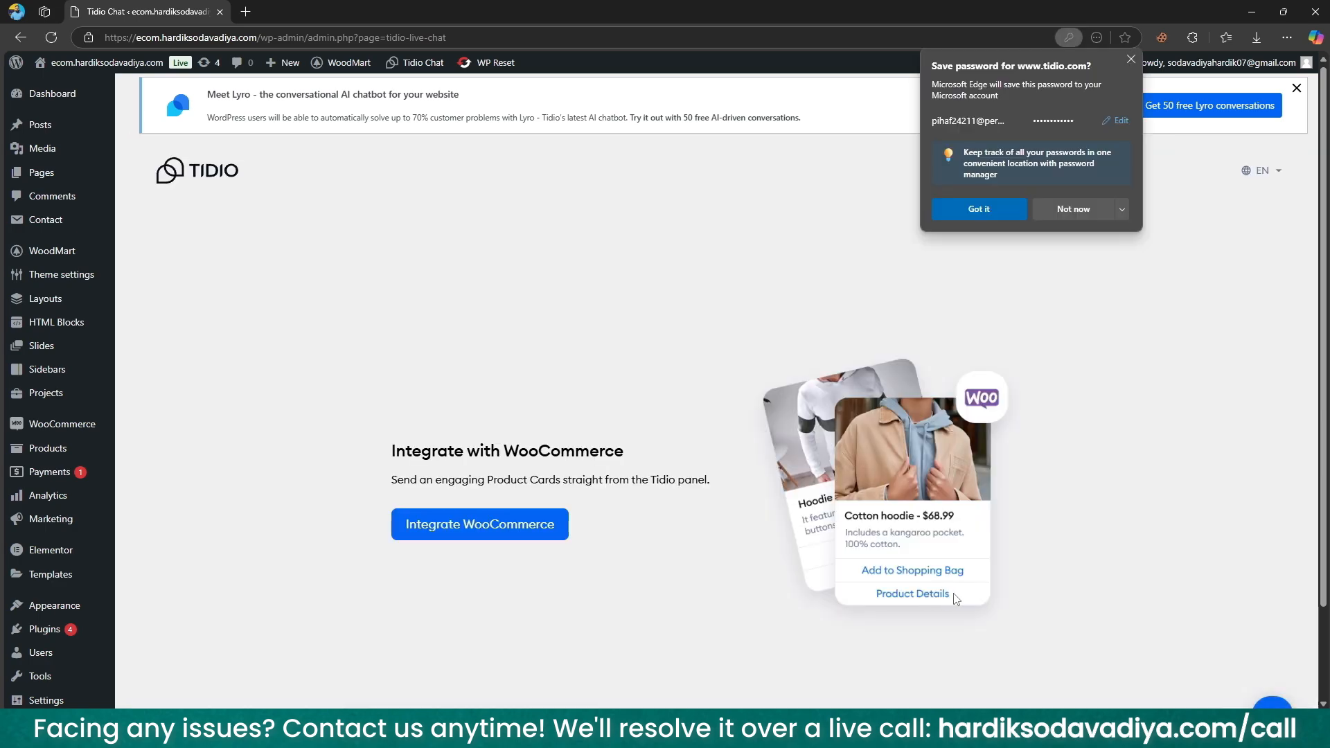
{"action": "left_click", "coordinate": [1074, 204]}
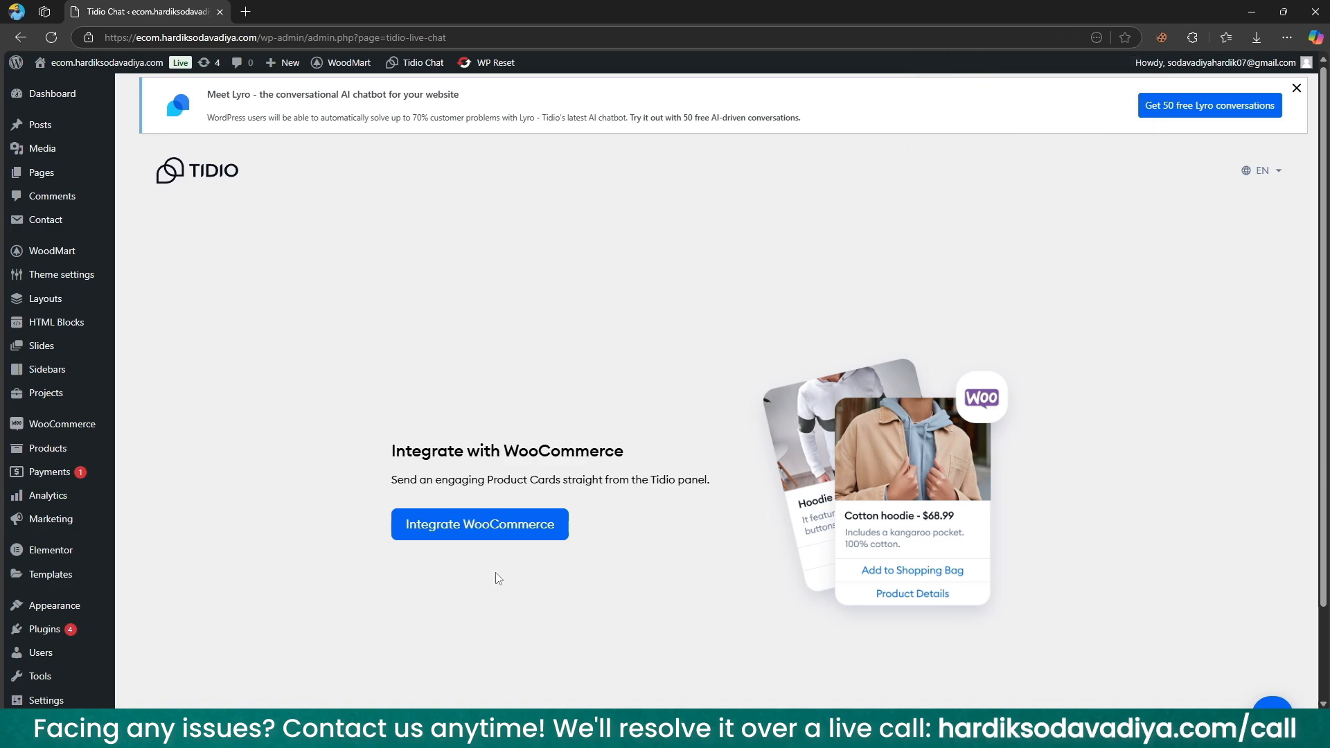
Step: Integrate Tidio with WooCommerce, approving its read access to the store, and open the Tidio panel
{"action": "left_click", "coordinate": [523, 538]}
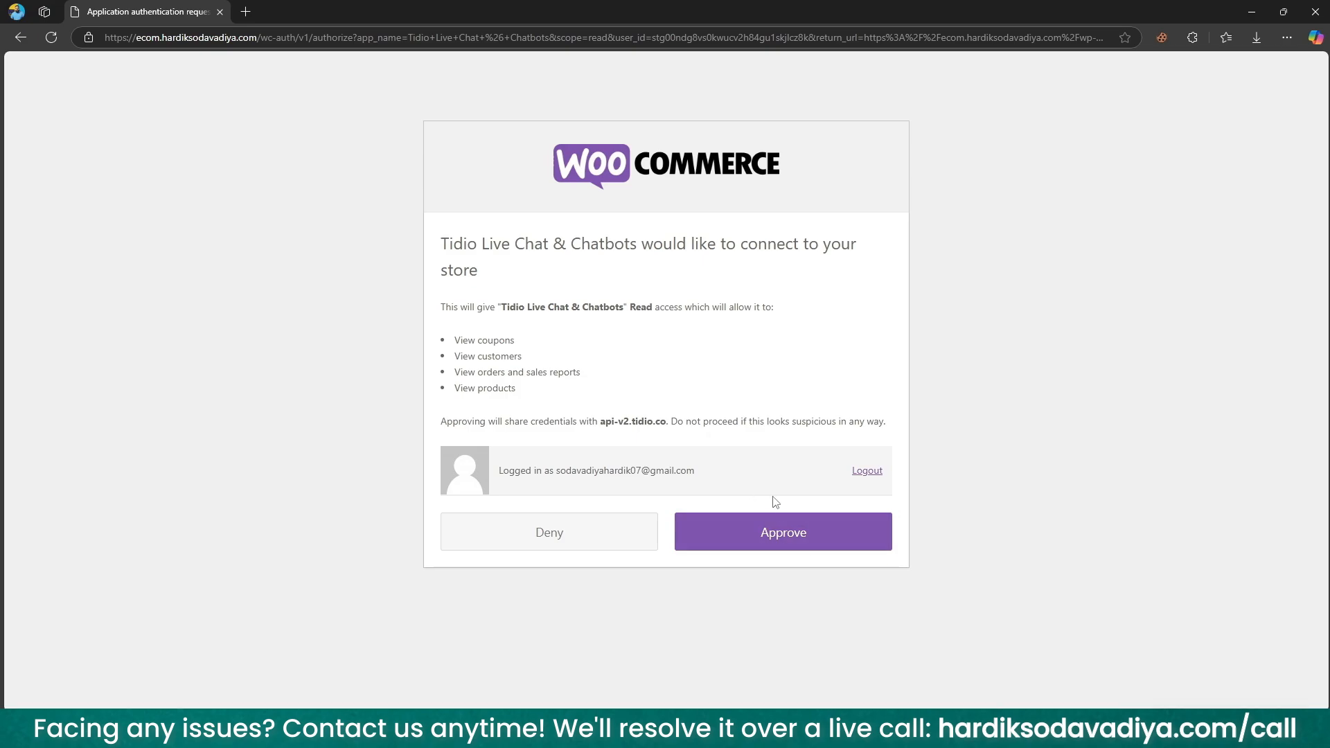
{"action": "left_click", "coordinate": [797, 520]}
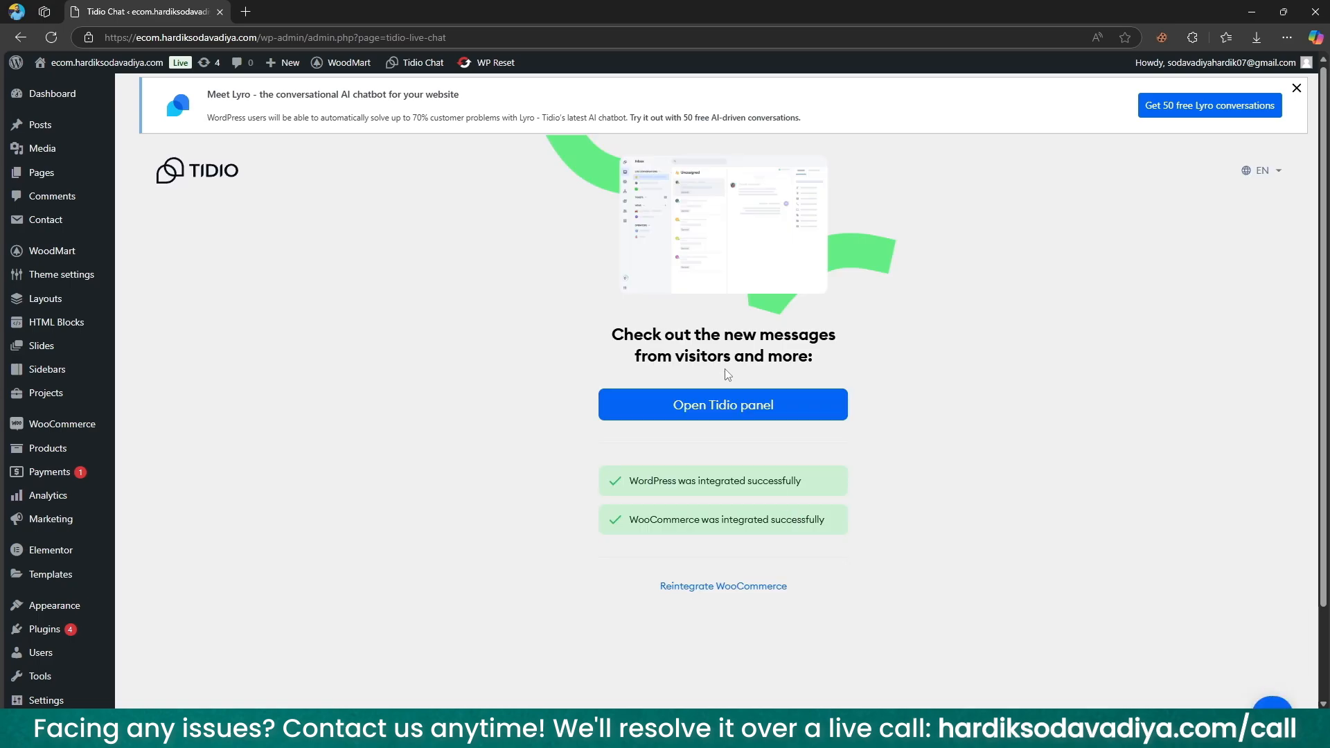
{"action": "left_click", "coordinate": [725, 400]}
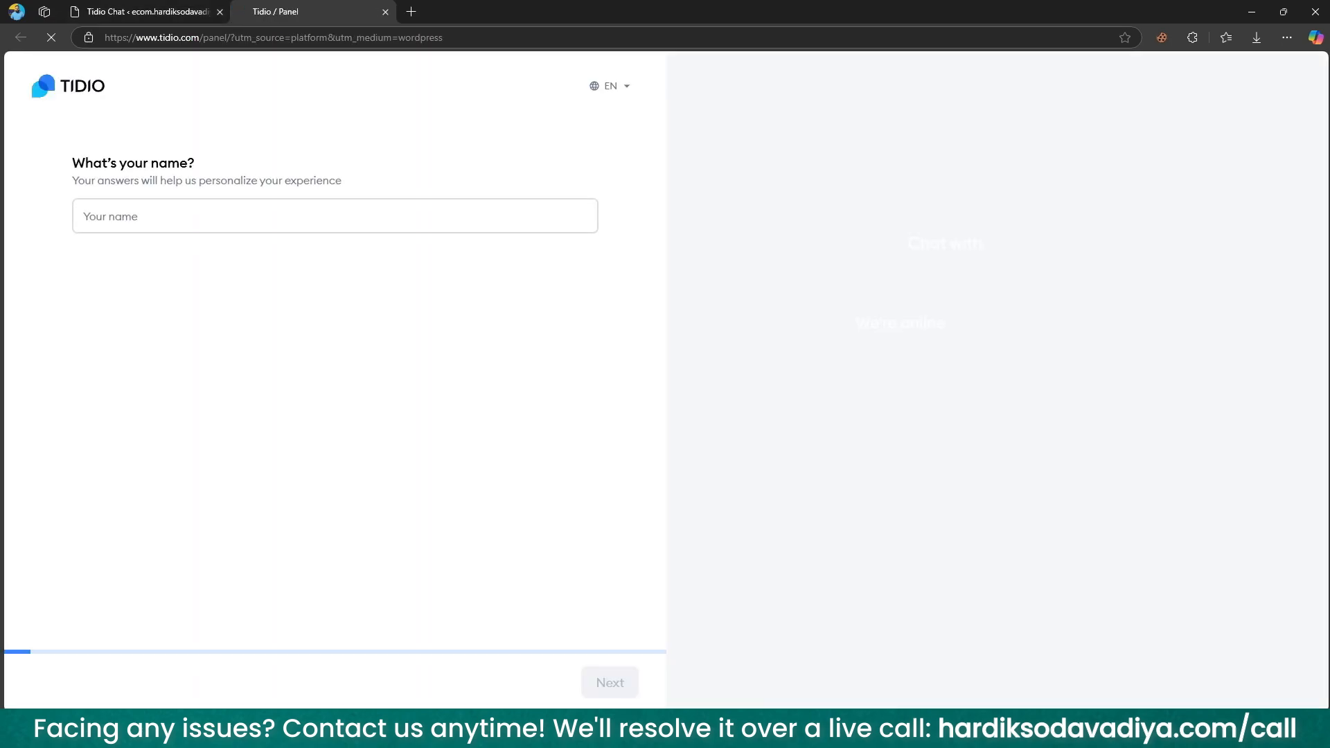
Step: Fill in the owner's name, choose "I'm a business owner" and "I'm just getting started", and continue the Tidio onboarding
{"action": "left_click", "coordinate": [199, 216]}
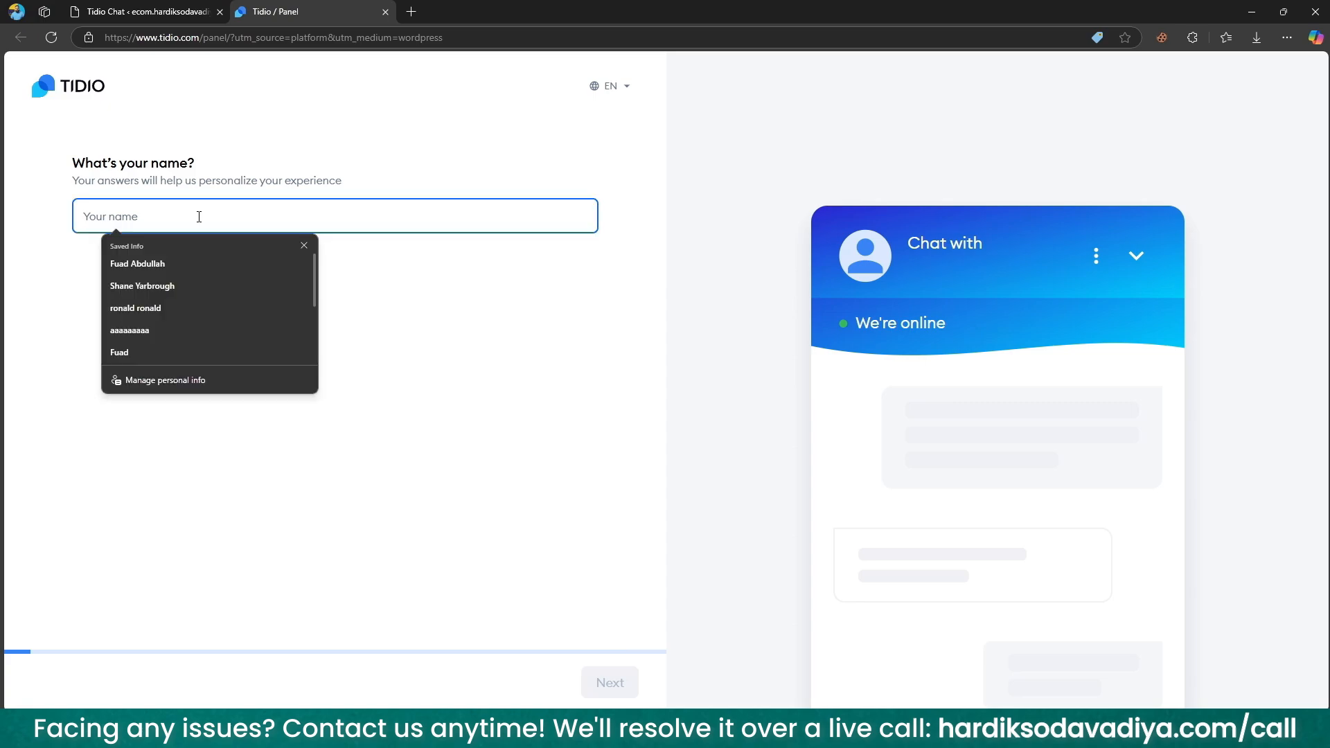
{"action": "type", "text": "Hardik Sodavadiya"}
{"action": "left_click", "coordinate": [357, 162]}
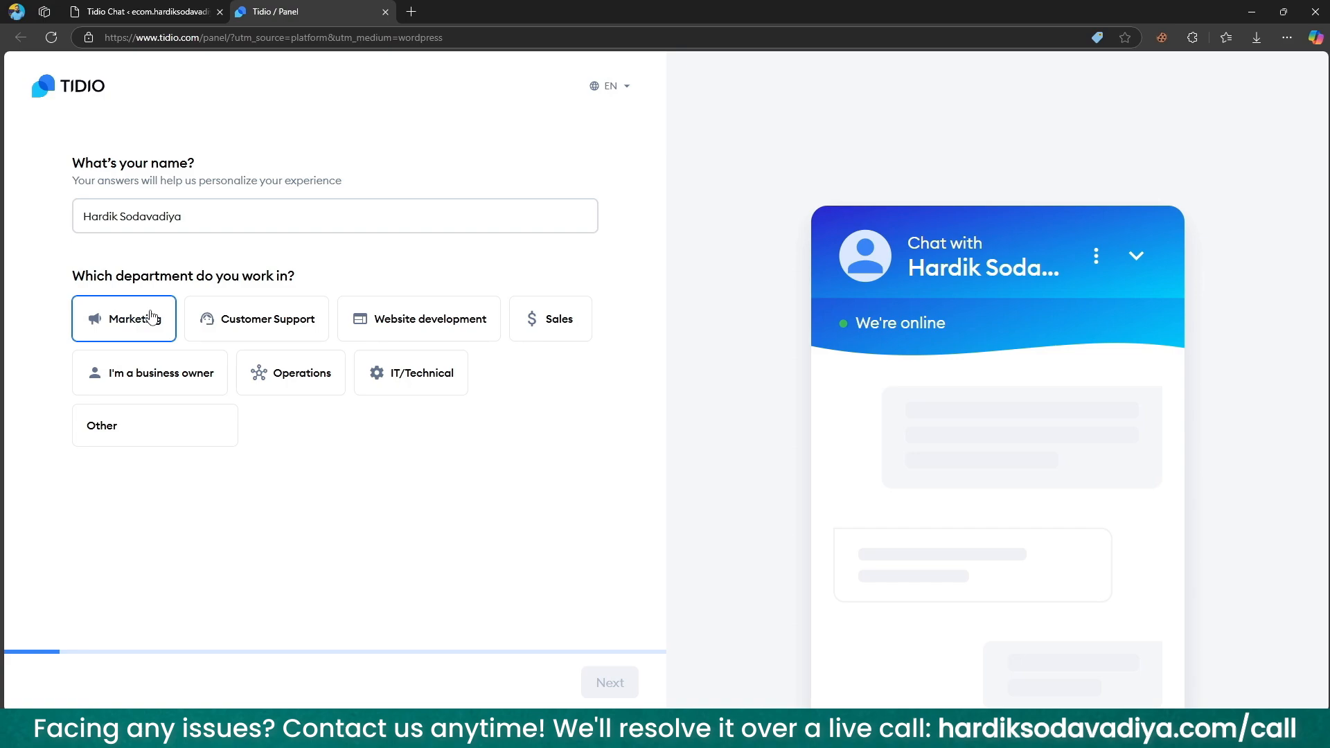
{"action": "left_click", "coordinate": [83, 368]}
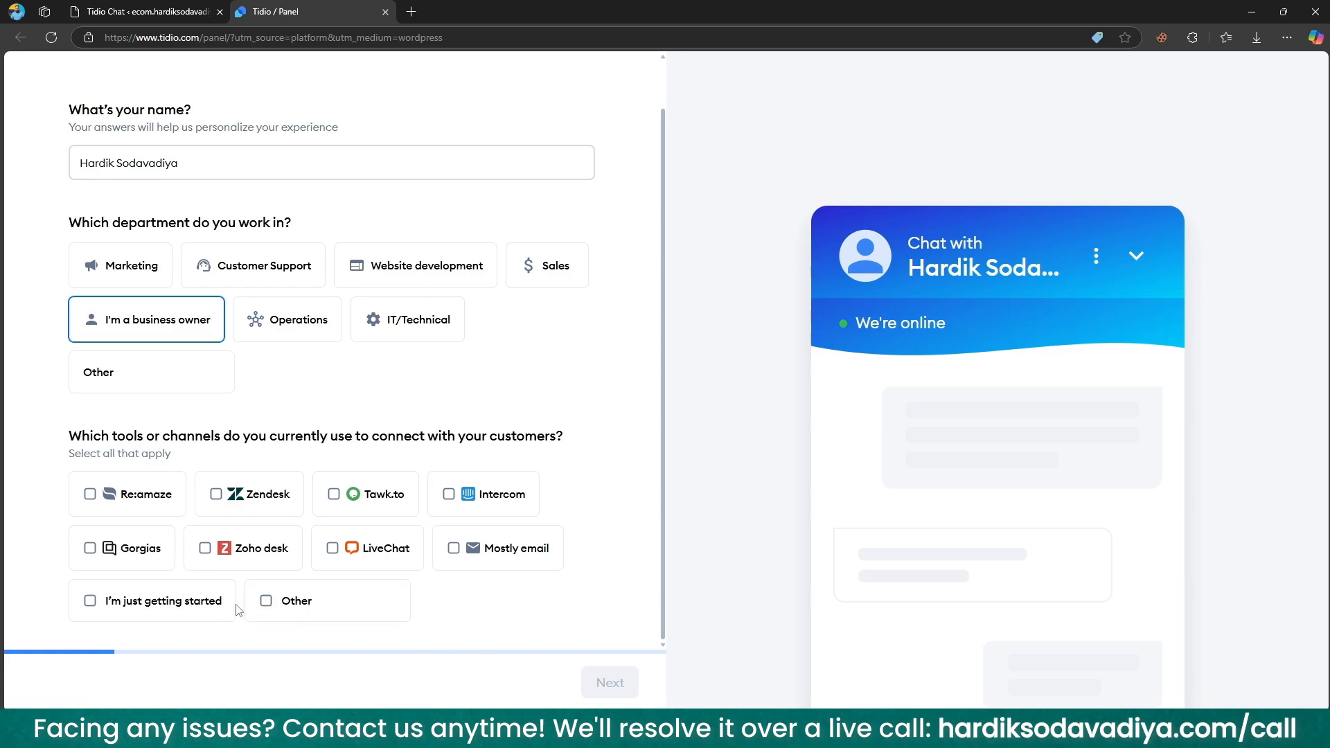
{"action": "left_click", "coordinate": [211, 603]}
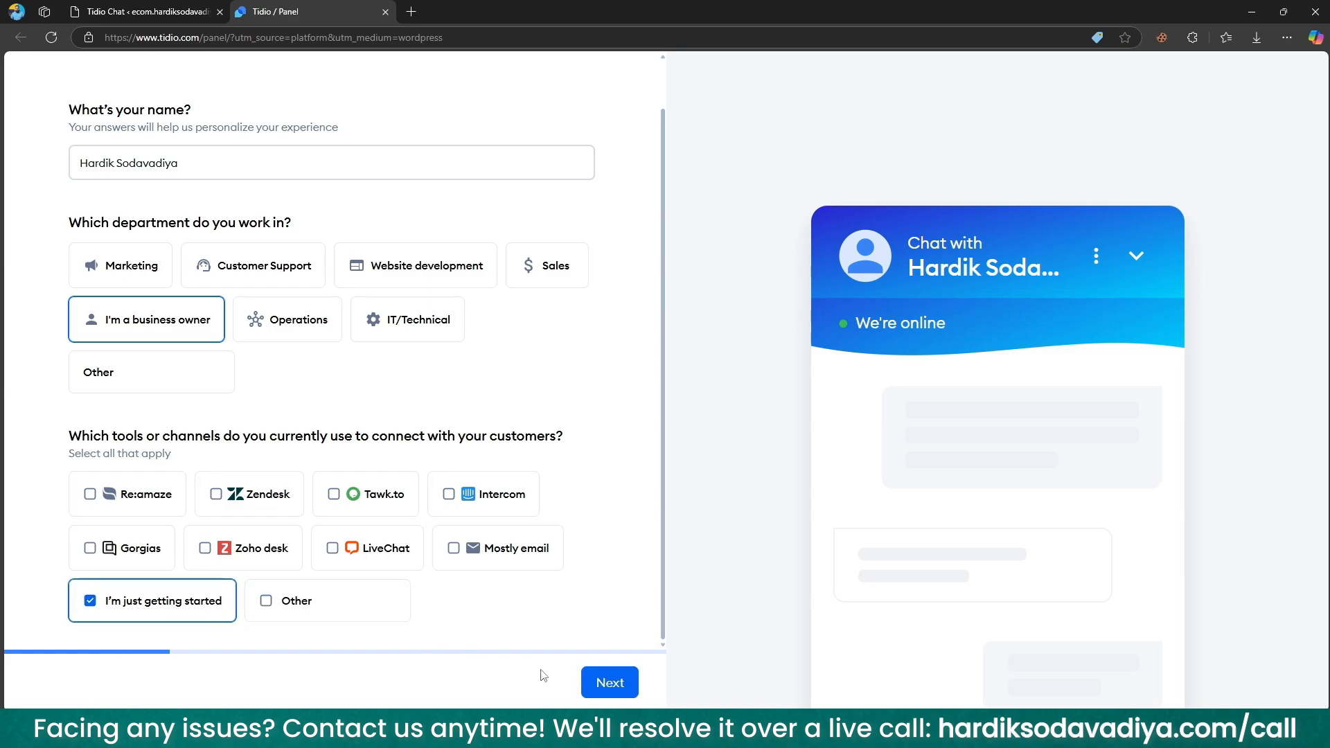
{"action": "left_click", "coordinate": [601, 681]}
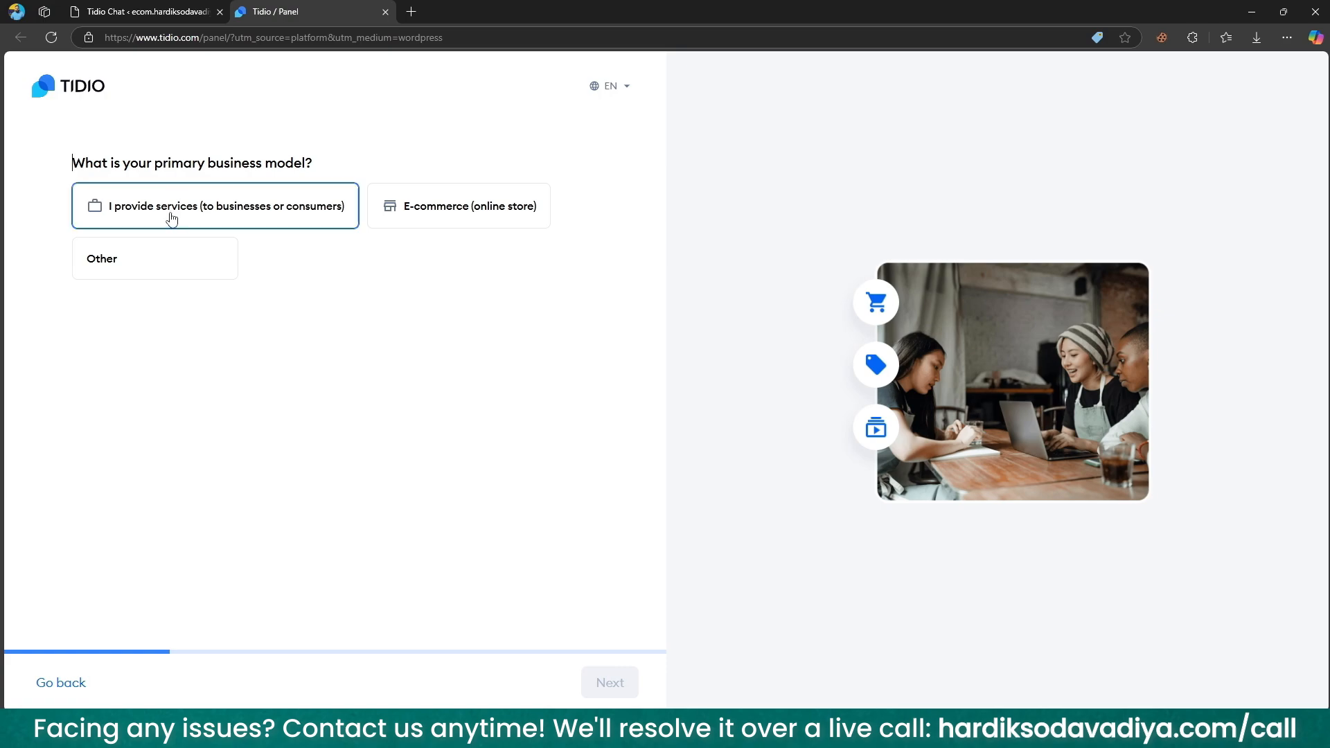
Step: Set the business model to E-commerce, industry to Home & Garden Furnishings and Design, and monthly conversations to Up to 200, and continue
{"action": "left_click", "coordinate": [418, 199]}
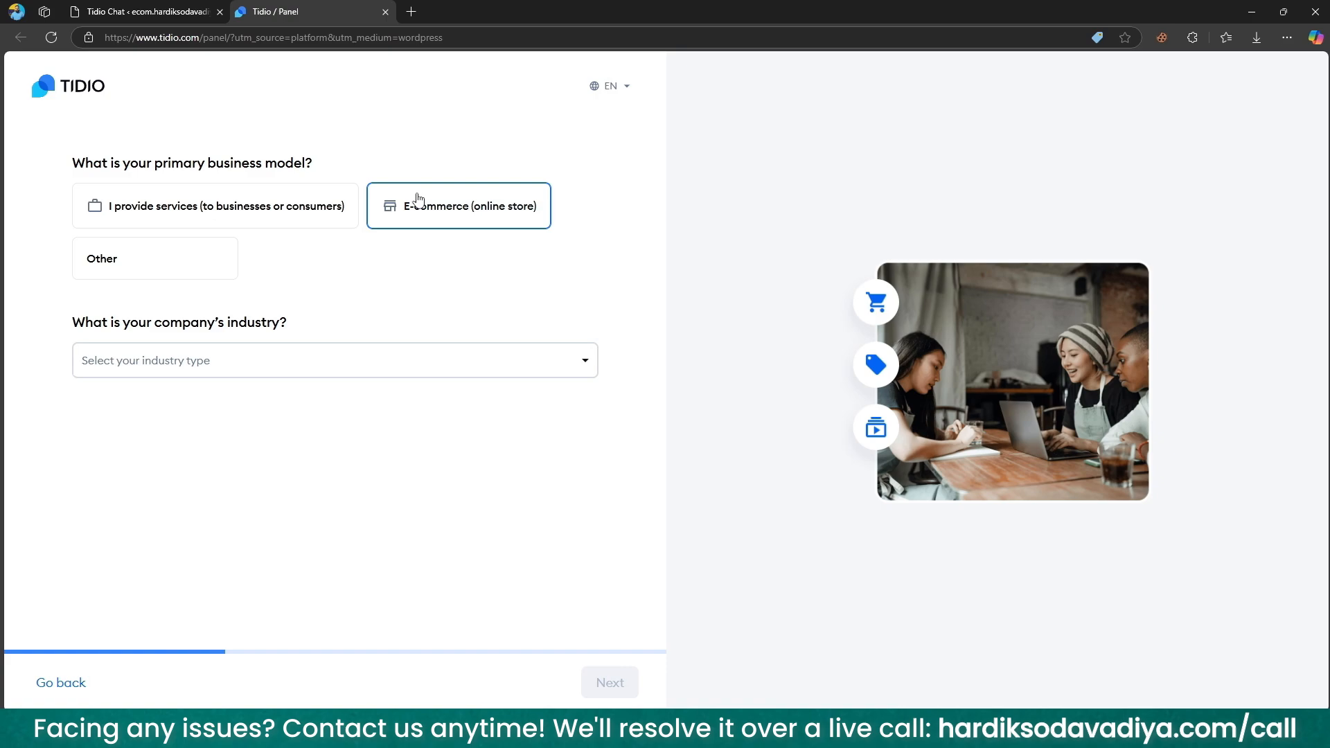
{"action": "left_click", "coordinate": [277, 371]}
{"action": "type", "text": "home"}
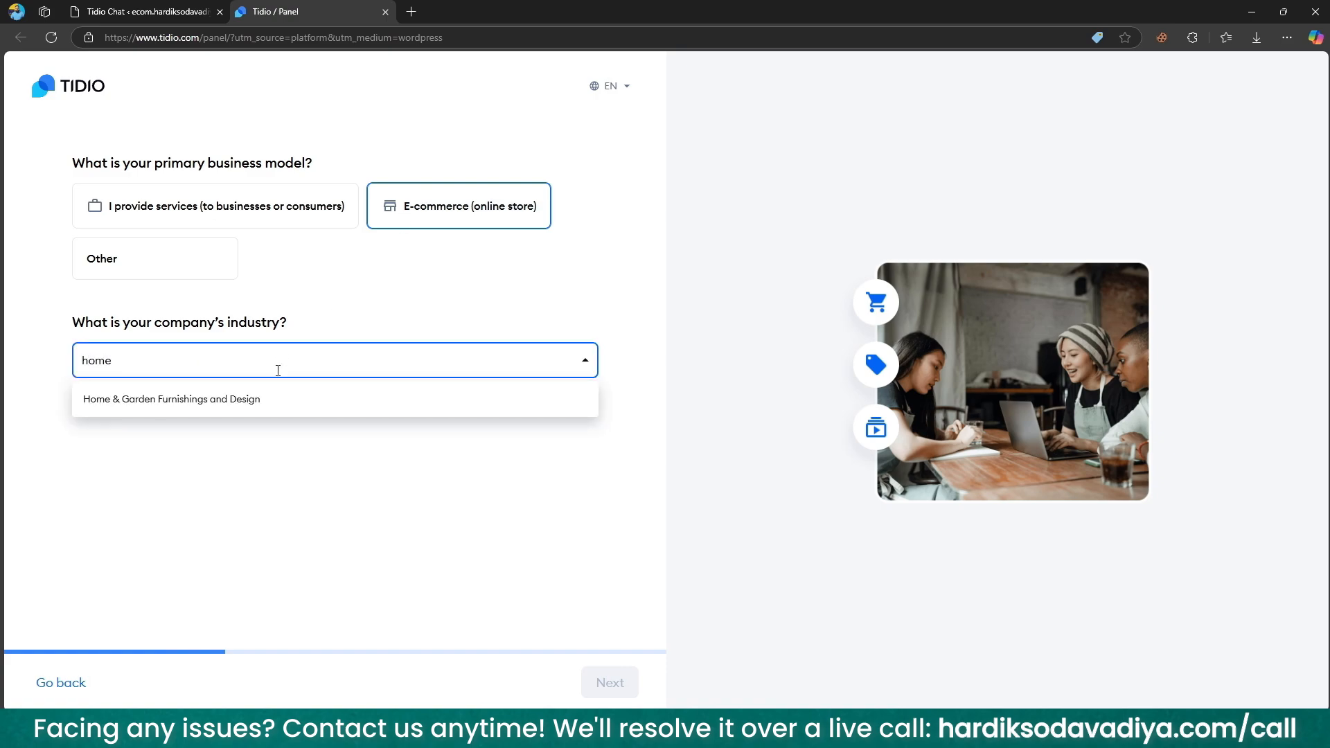
{"action": "left_click", "coordinate": [279, 399]}
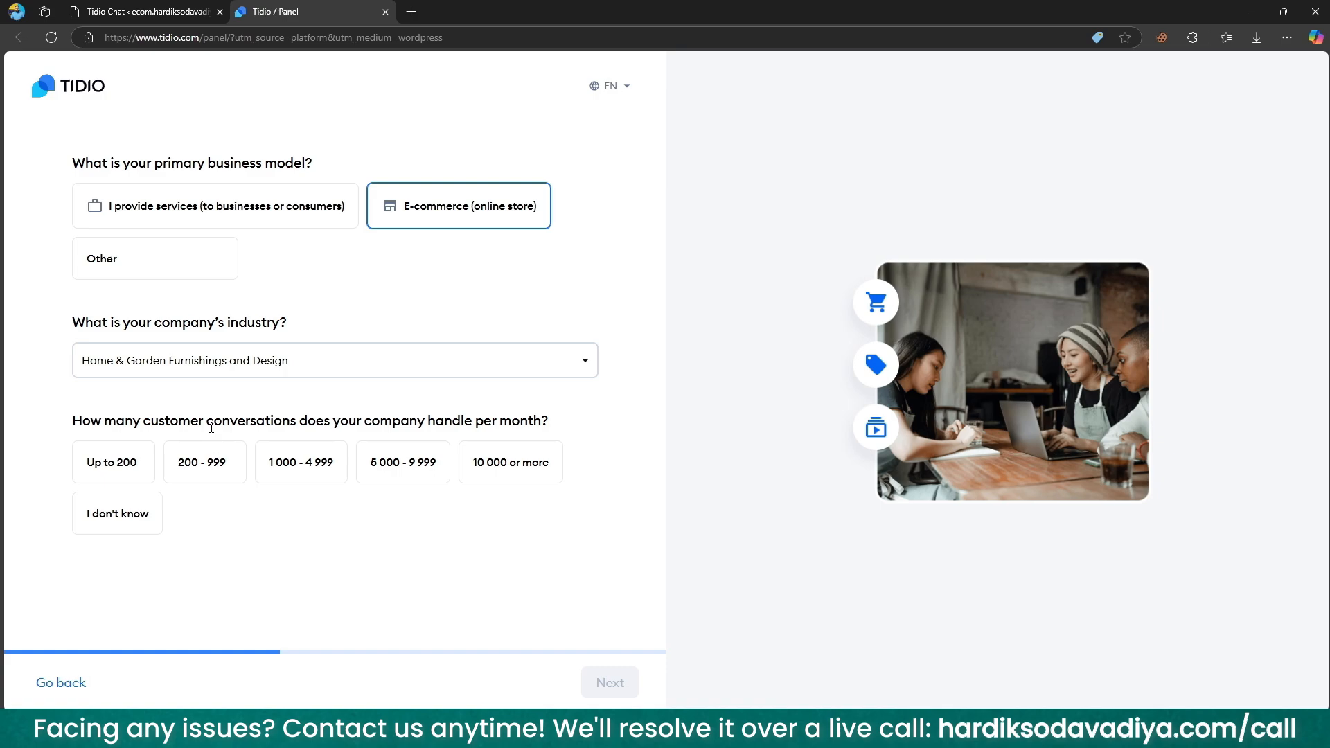
{"action": "left_click", "coordinate": [127, 451]}
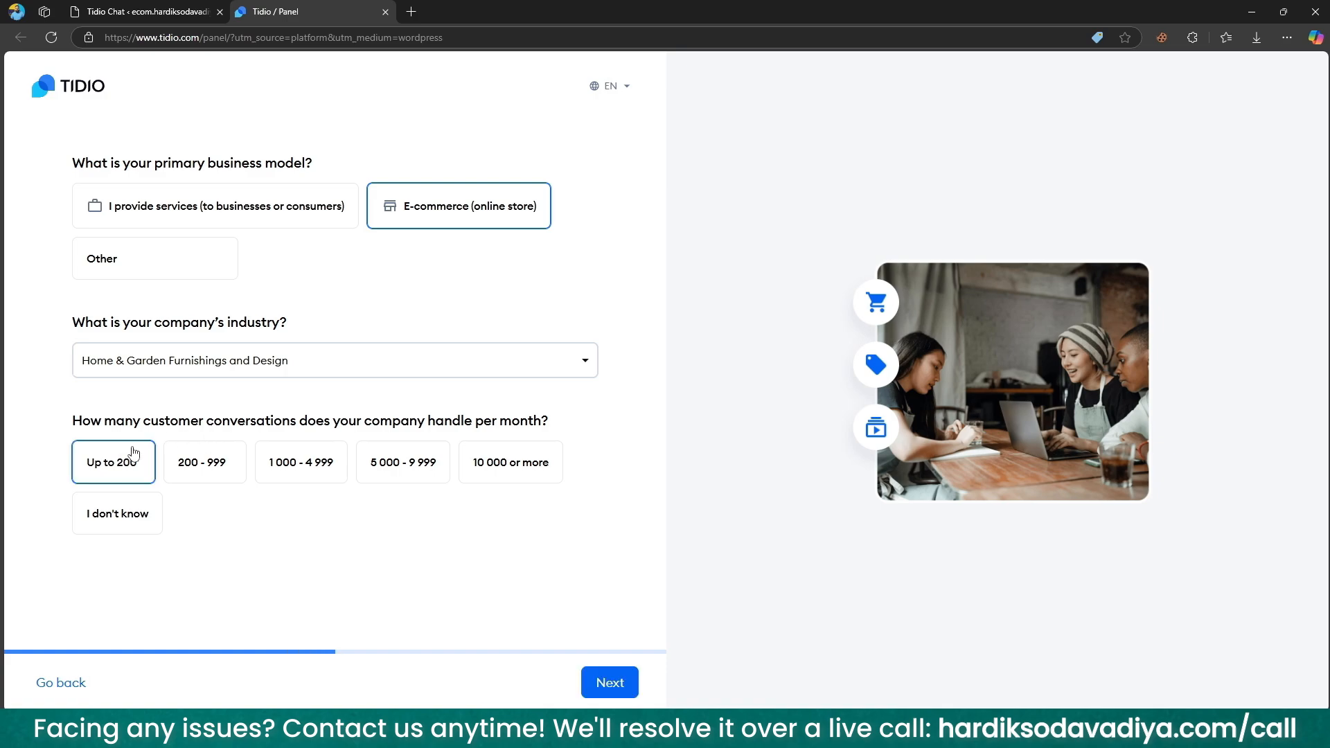
{"action": "left_click", "coordinate": [634, 685]}
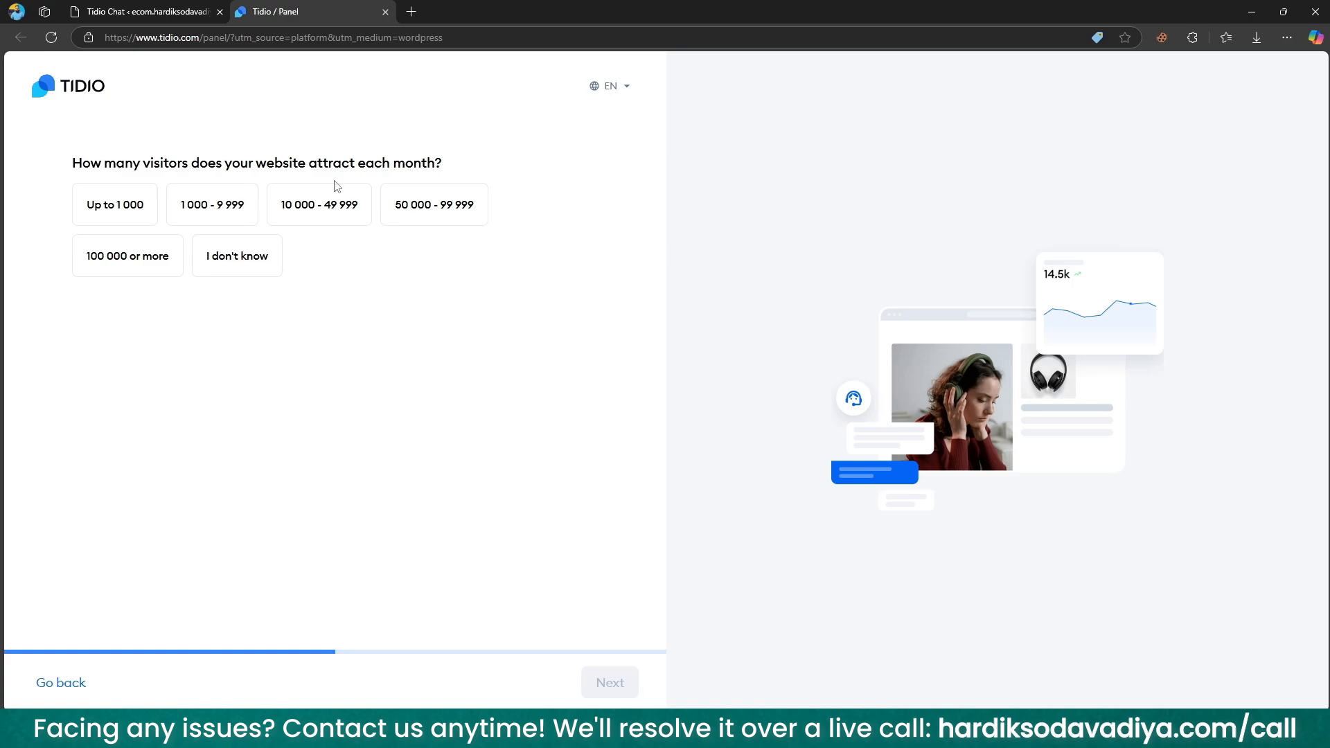
Step: Set monthly website visitors to 1 000 - 9 999 and customer support agents to 2 - 5, and continue
{"action": "left_click", "coordinate": [222, 208]}
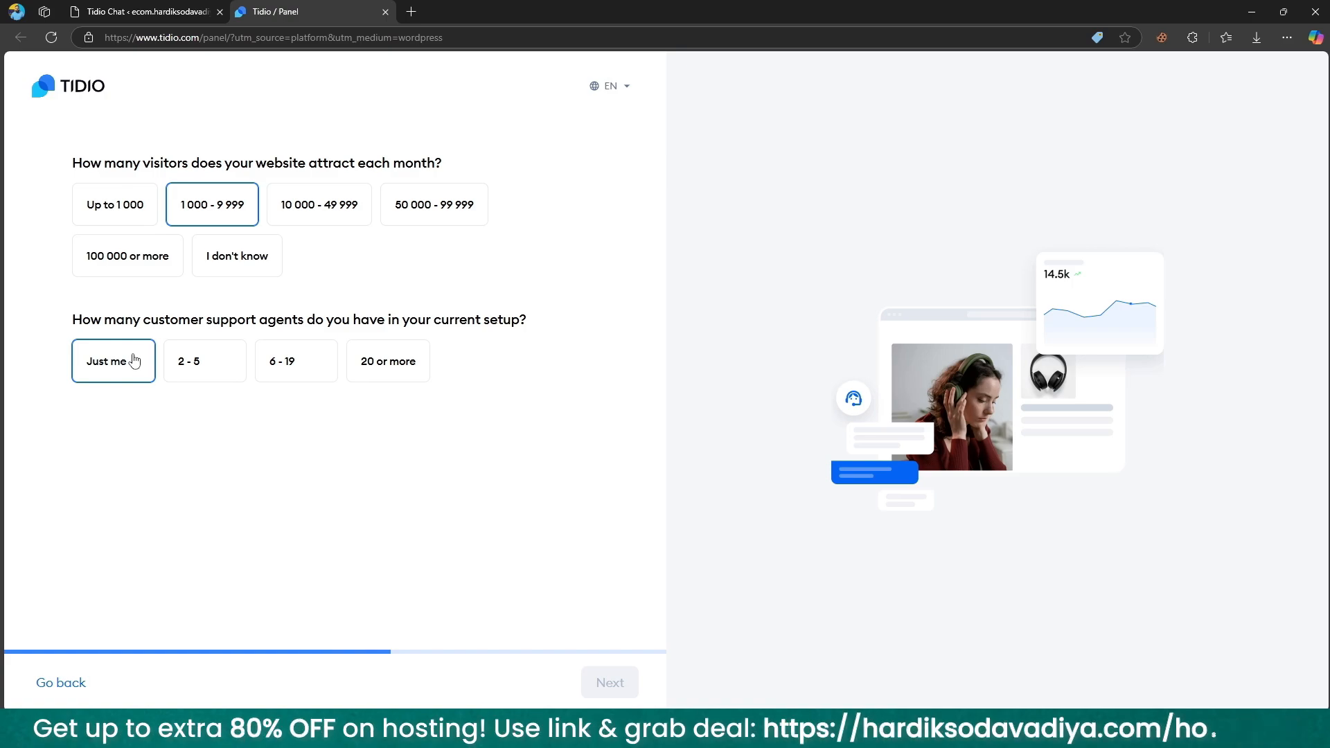
{"action": "left_click", "coordinate": [201, 363]}
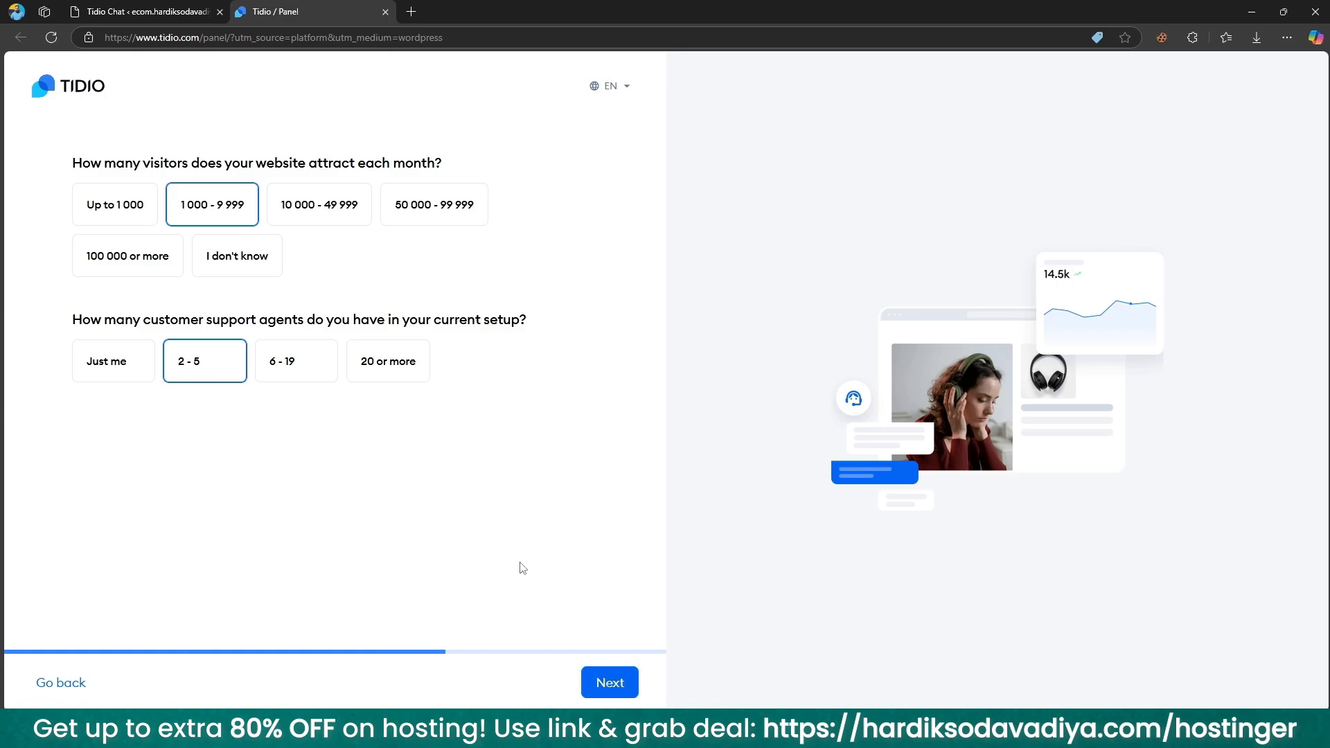
{"action": "left_click", "coordinate": [614, 682]}
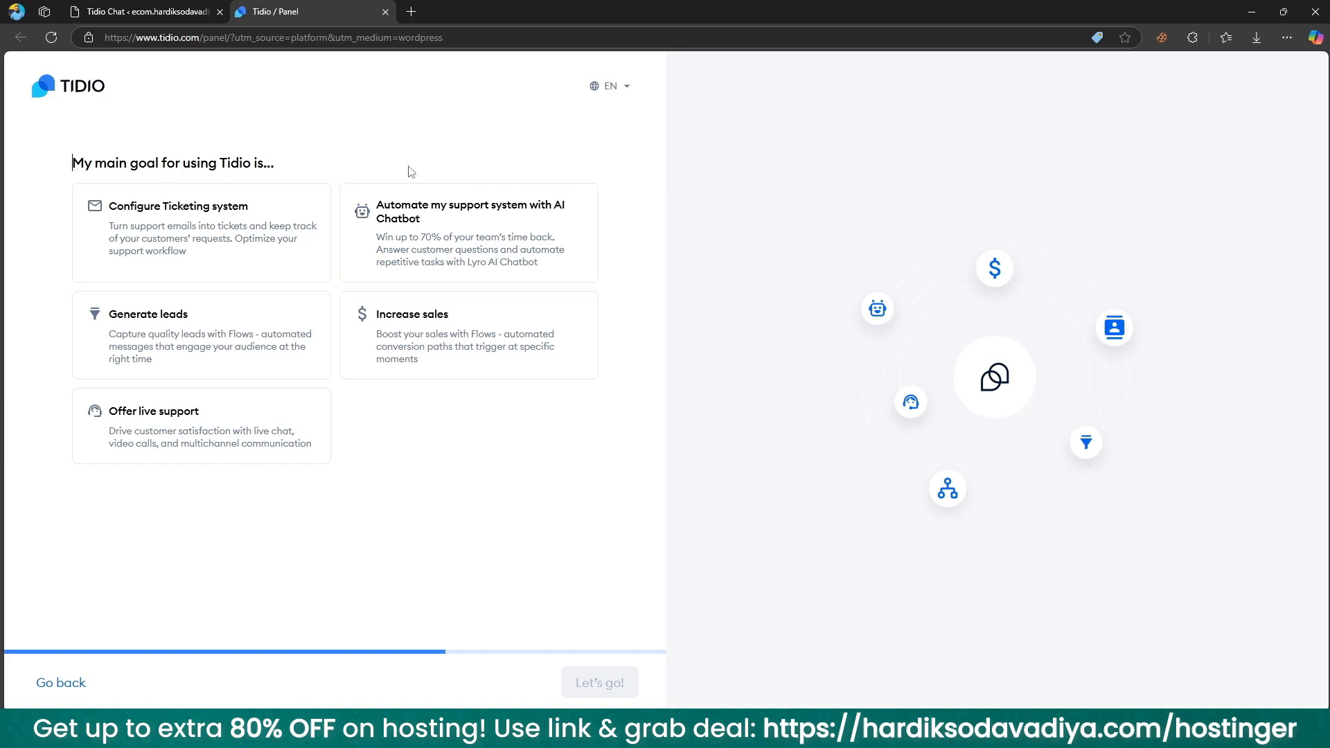
Step: Choose "Automate my support system with AI Chatbot" as main goal and "Website (via live chat)" as channel, and finish the onboarding
{"action": "left_click", "coordinate": [437, 221]}
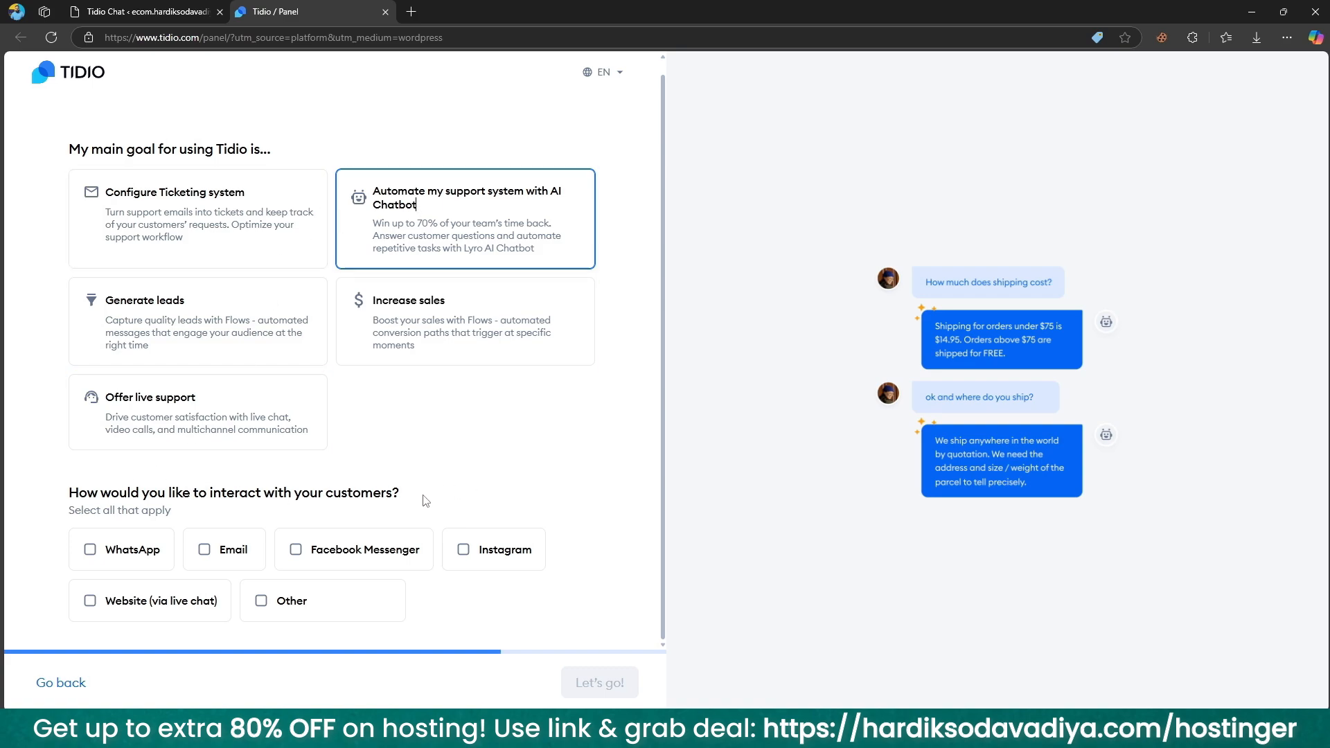
{"action": "left_click", "coordinate": [148, 620]}
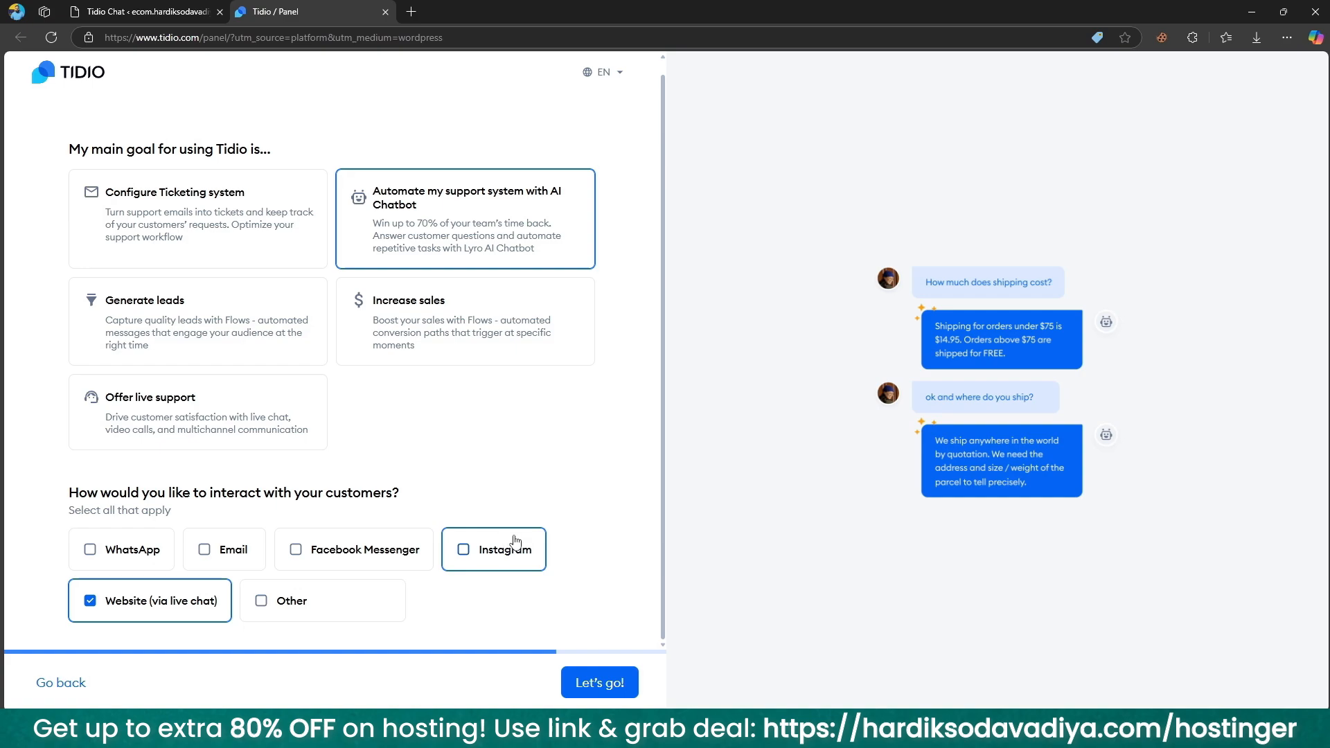
{"action": "left_click", "coordinate": [607, 682]}
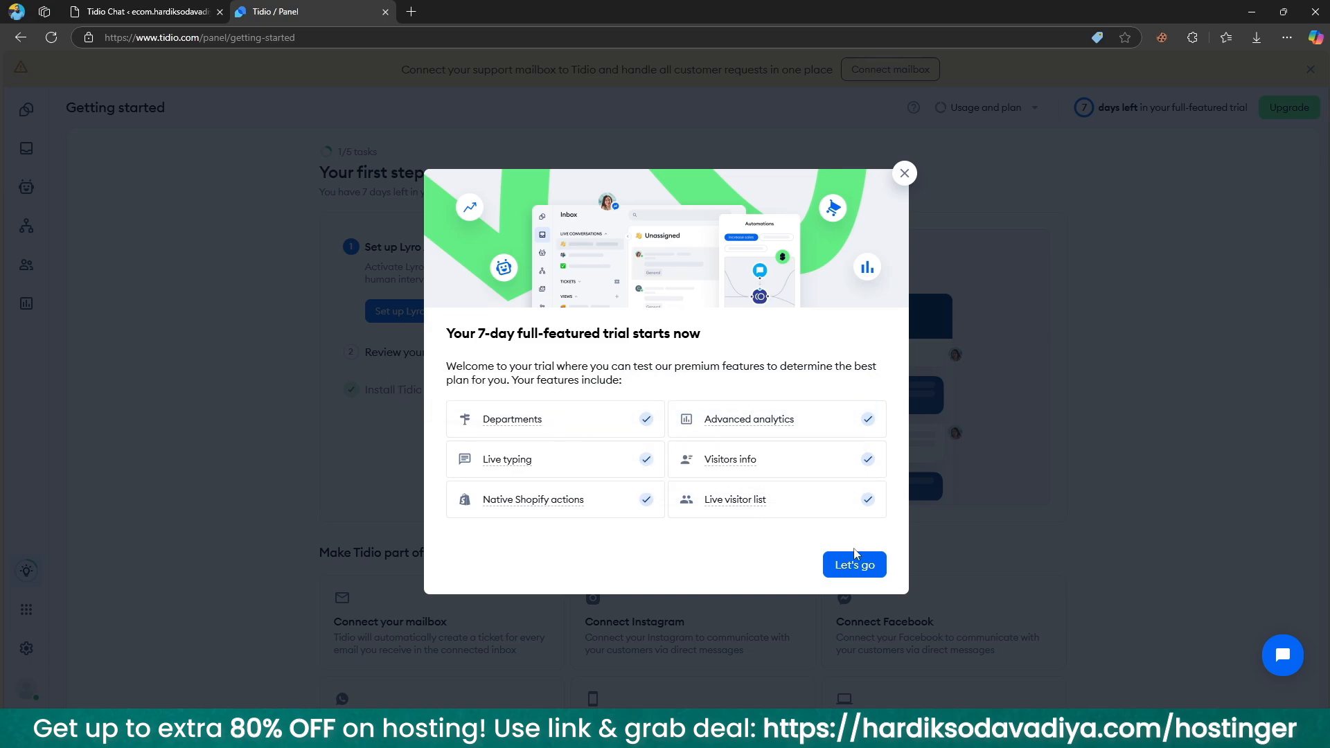
Step: Dismiss the trial and mailbox pop-ups and start the Lyro AI Chatbot setup from the first steps
{"action": "left_click", "coordinate": [904, 176]}
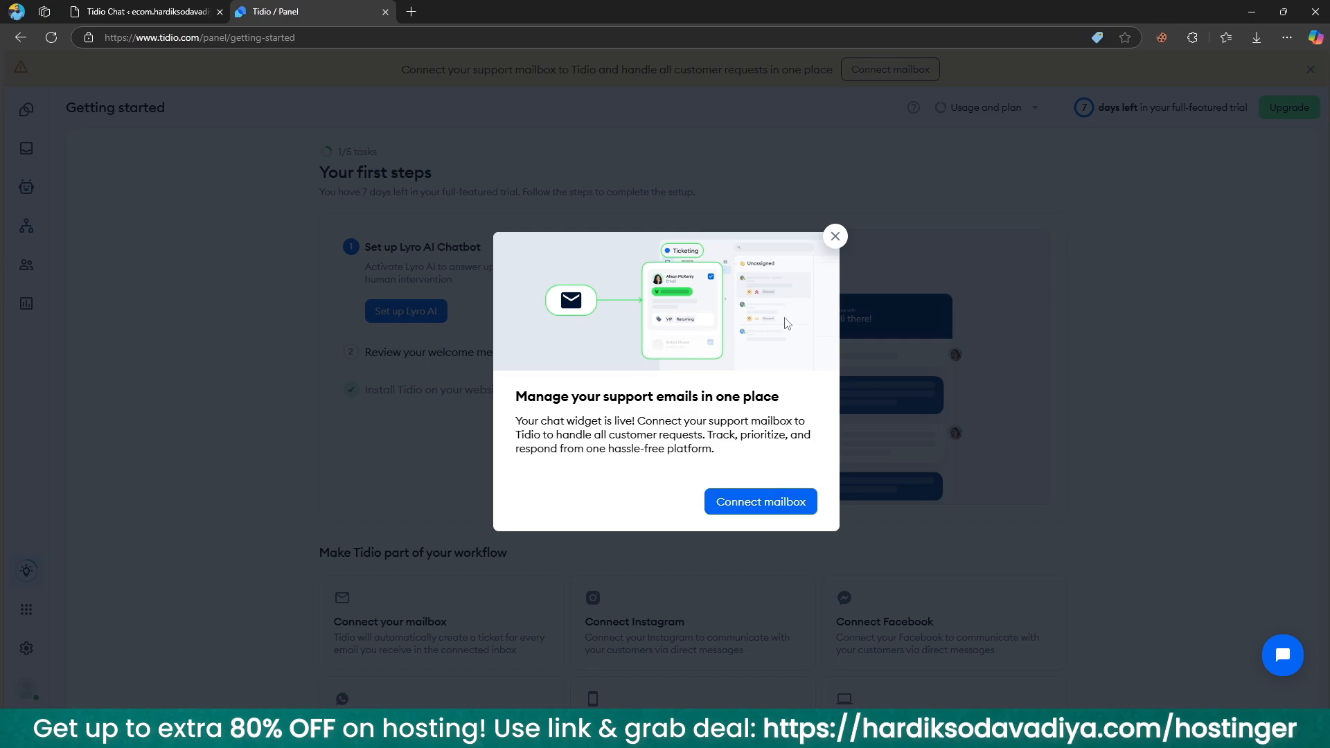
{"action": "left_click", "coordinate": [834, 236]}
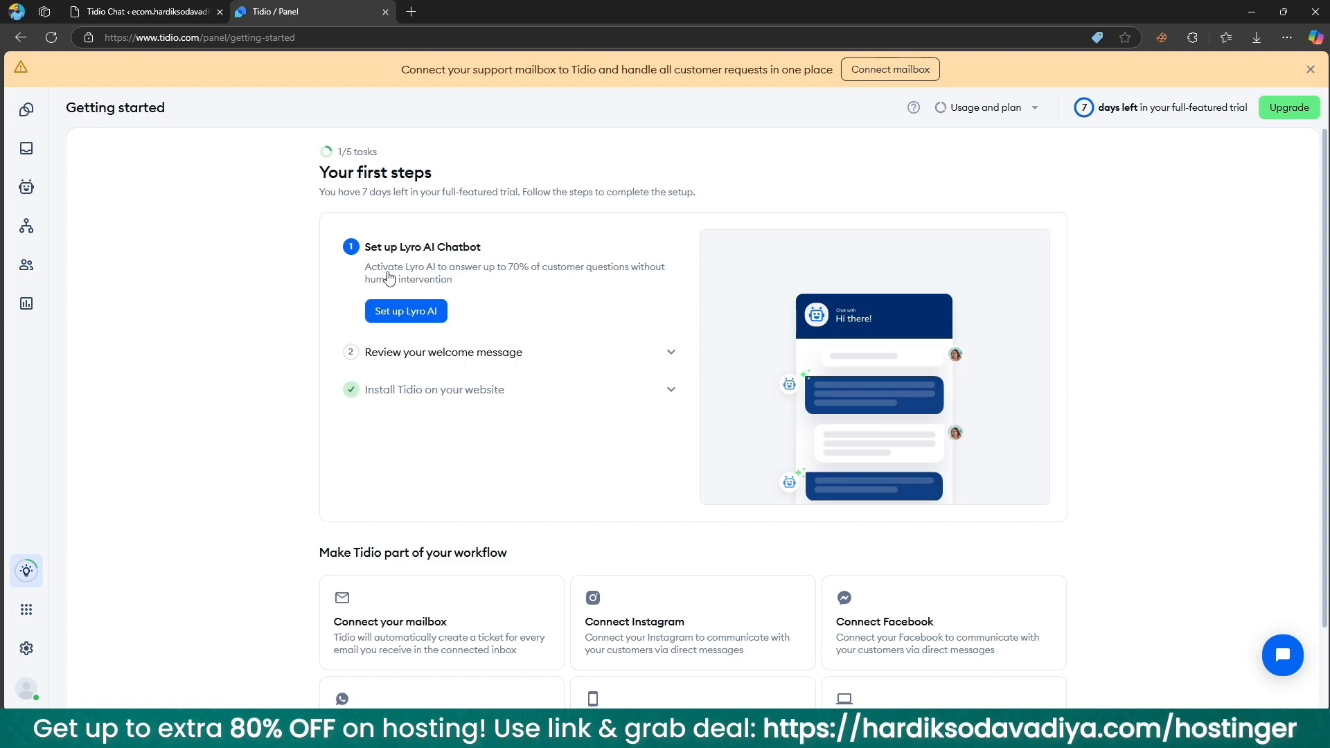
{"action": "left_click", "coordinate": [409, 312]}
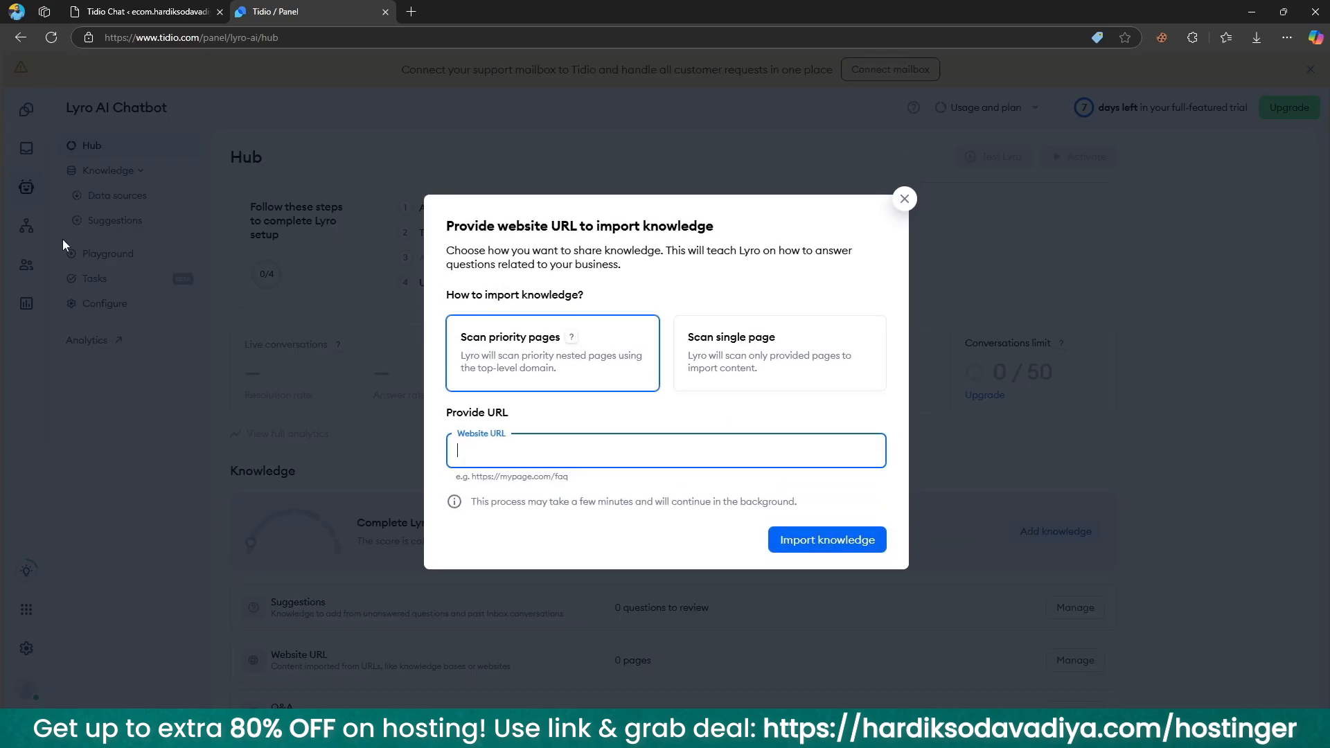
Step: Import Lyro knowledge from the store's website URL using the Scan priority pages option
{"action": "left_click", "coordinate": [183, 12]}
{"action": "left_click_drag", "start_coordinate": [257, 39], "coordinate": [104, 44]}
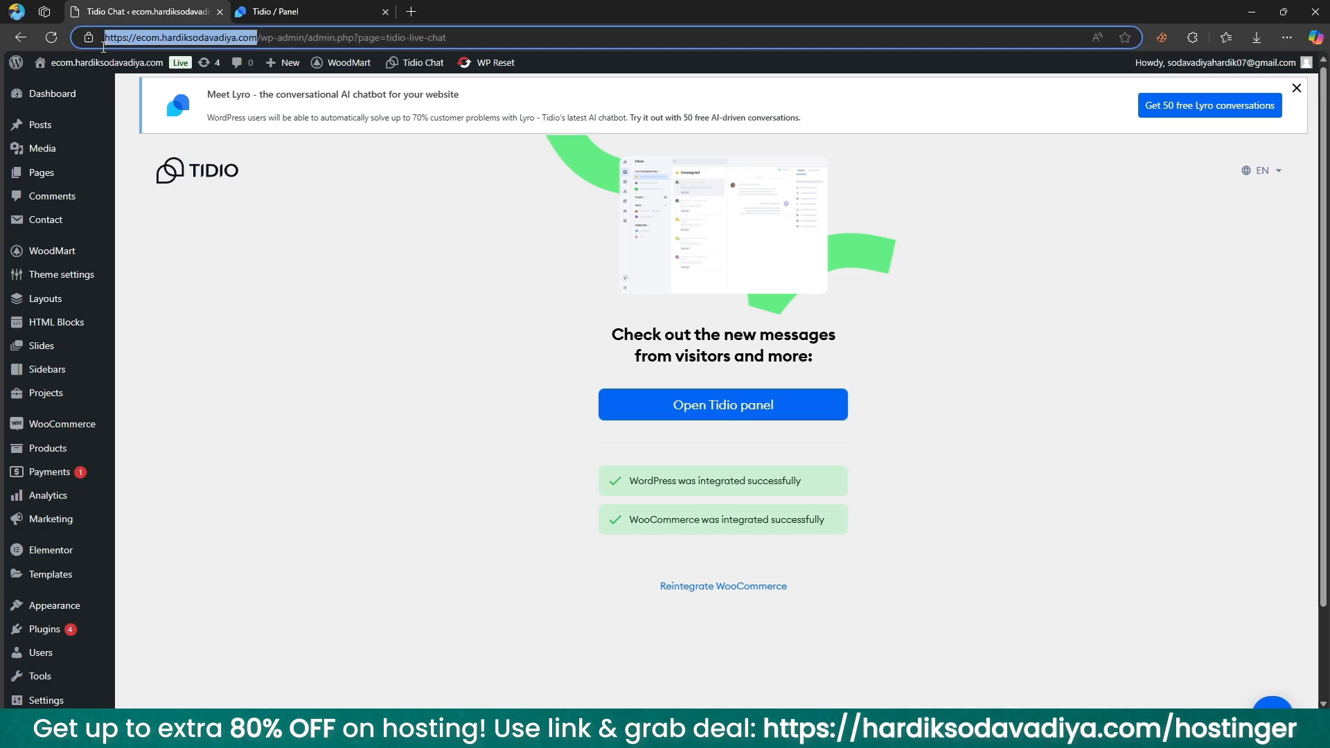
{"action": "left_click", "coordinate": [330, 7]}
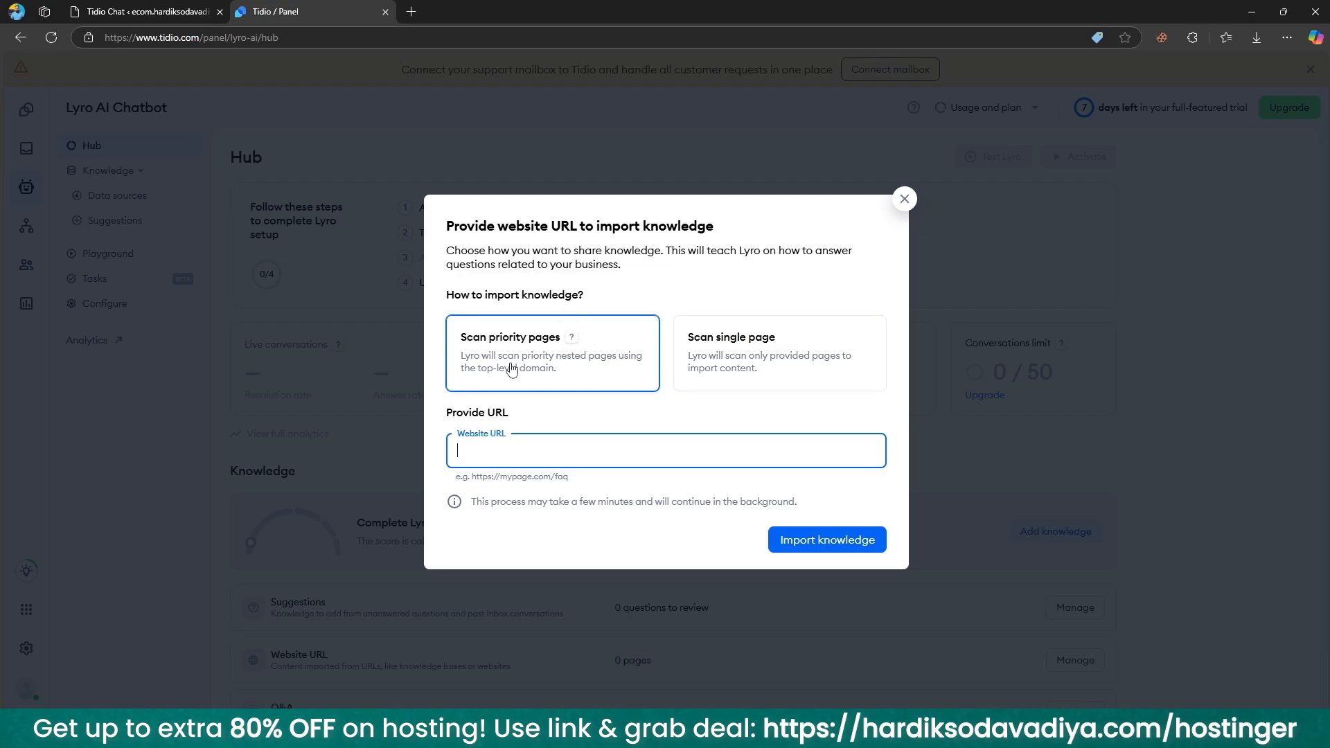
{"action": "left_click", "coordinate": [589, 366]}
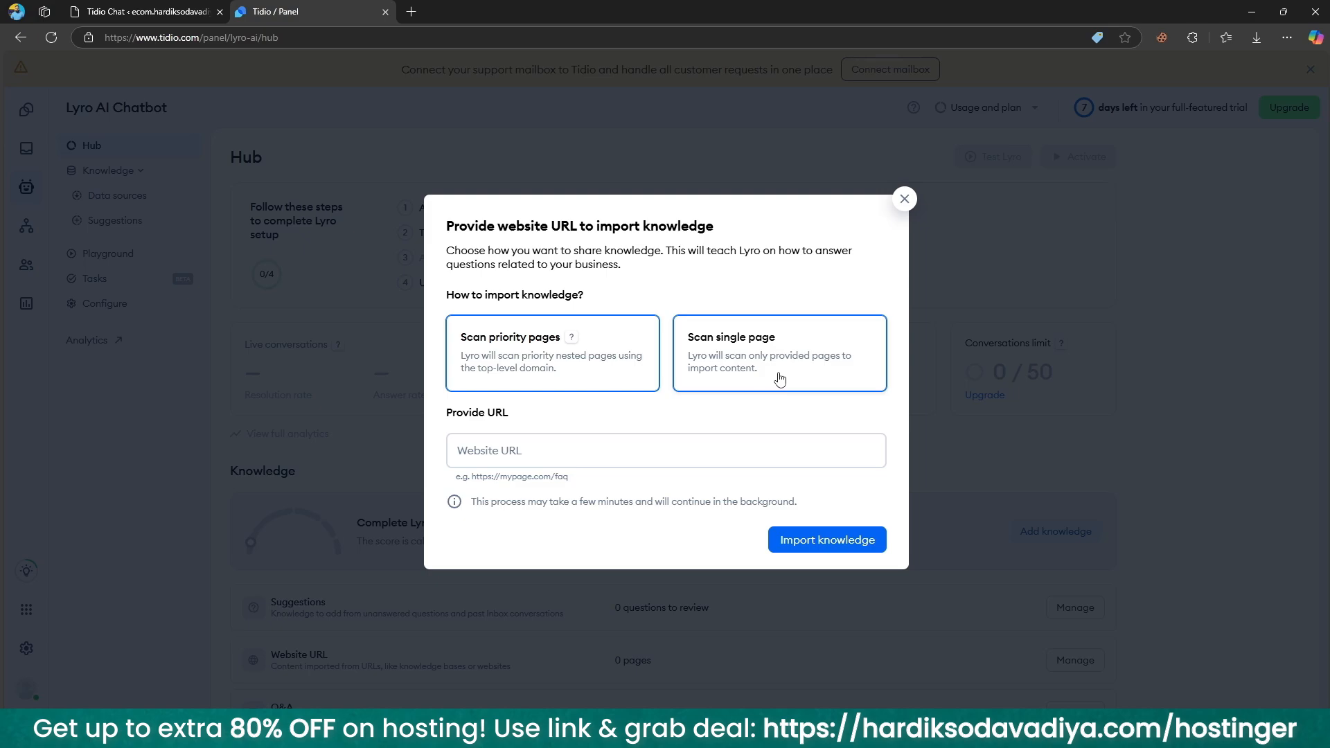
{"action": "left_click", "coordinate": [629, 445]}
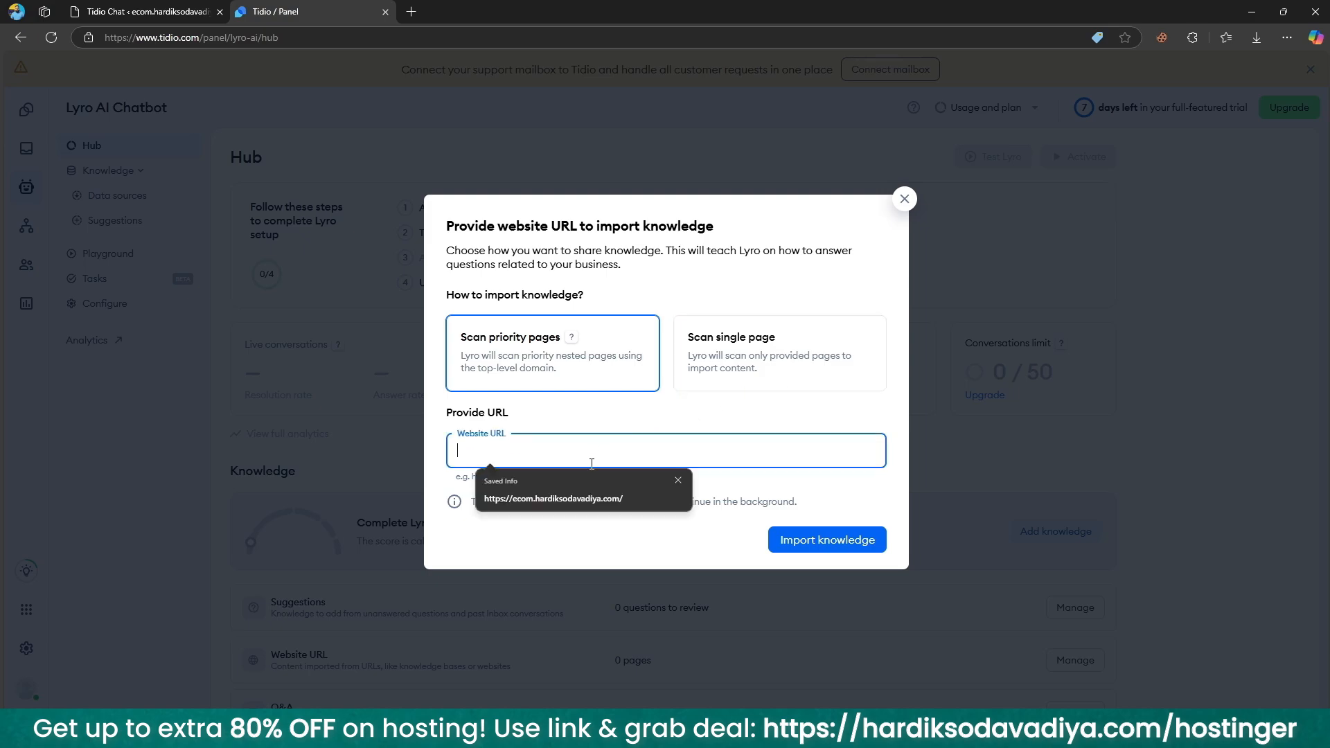
{"action": "left_click", "coordinate": [576, 491]}
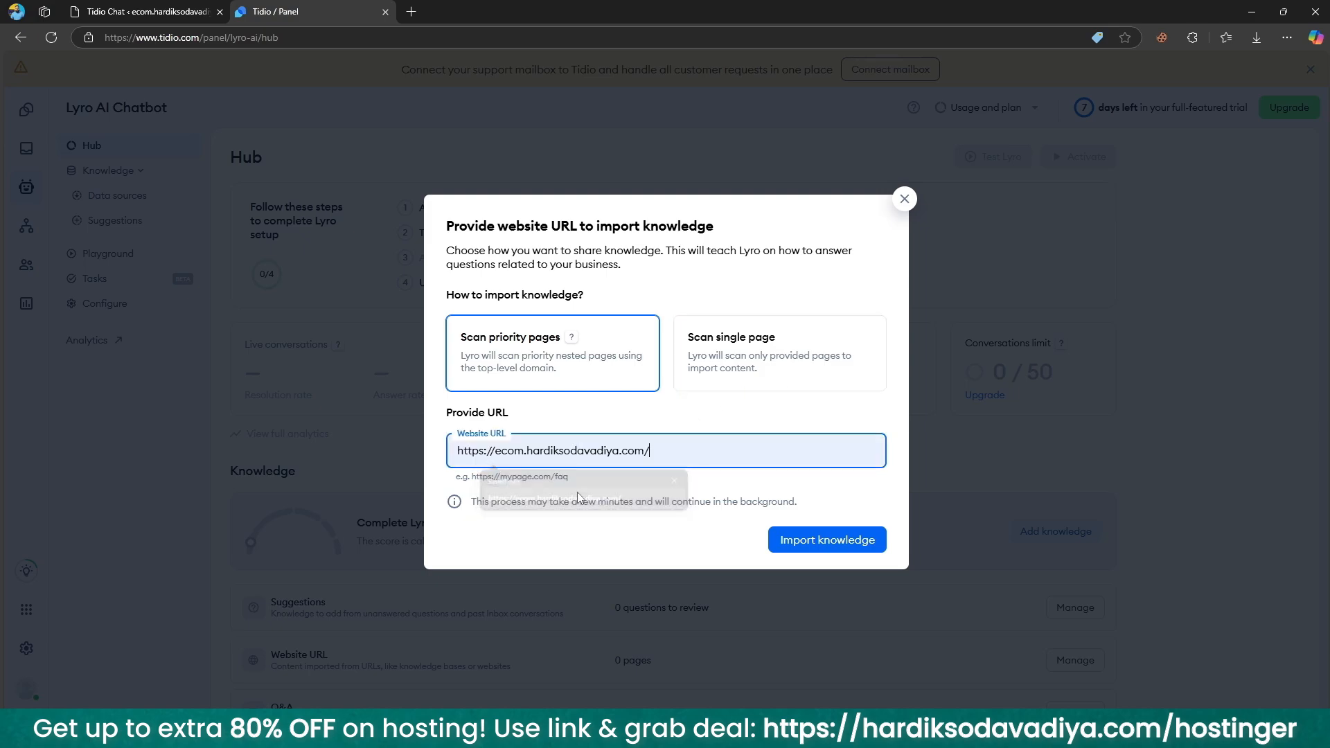
{"action": "left_click", "coordinate": [838, 542]}
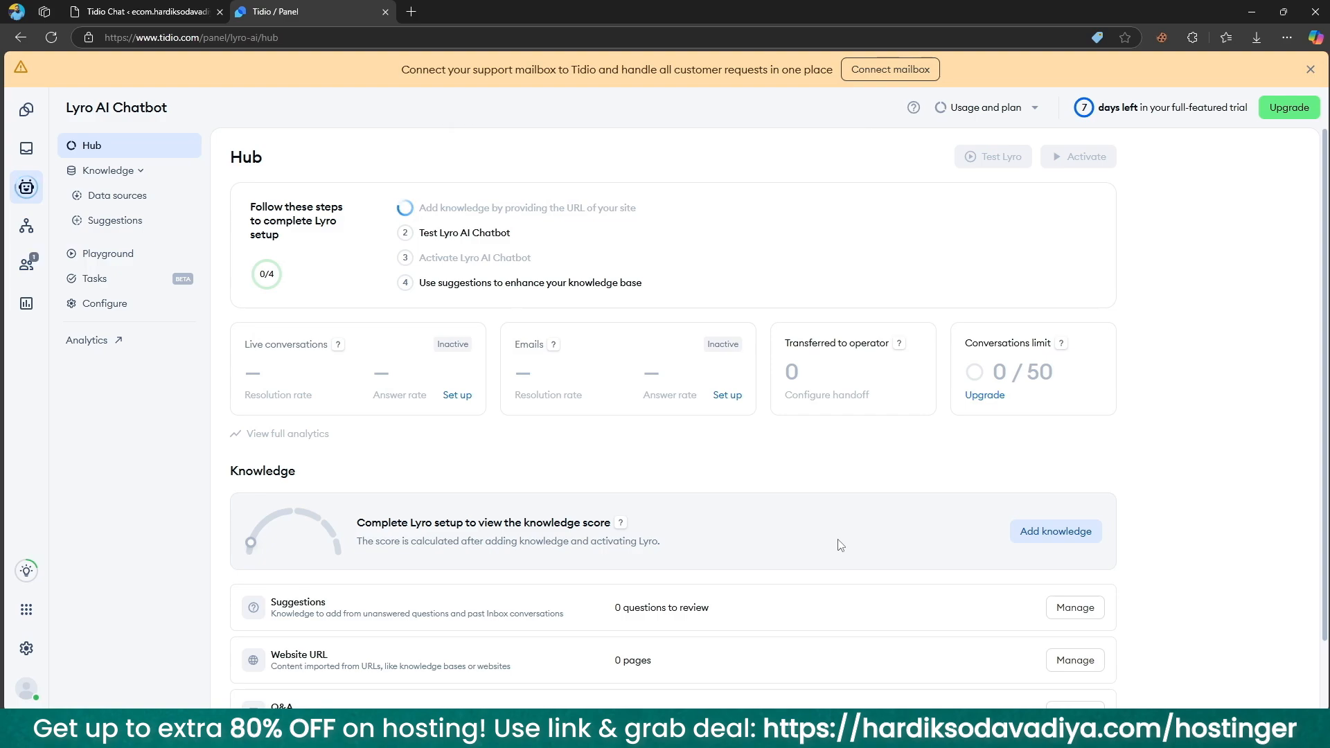
Step: Open the Tidio dashboard in a new browser tab and look over its quick actions and performance metrics
{"action": "middle_click", "coordinate": [26, 109]}
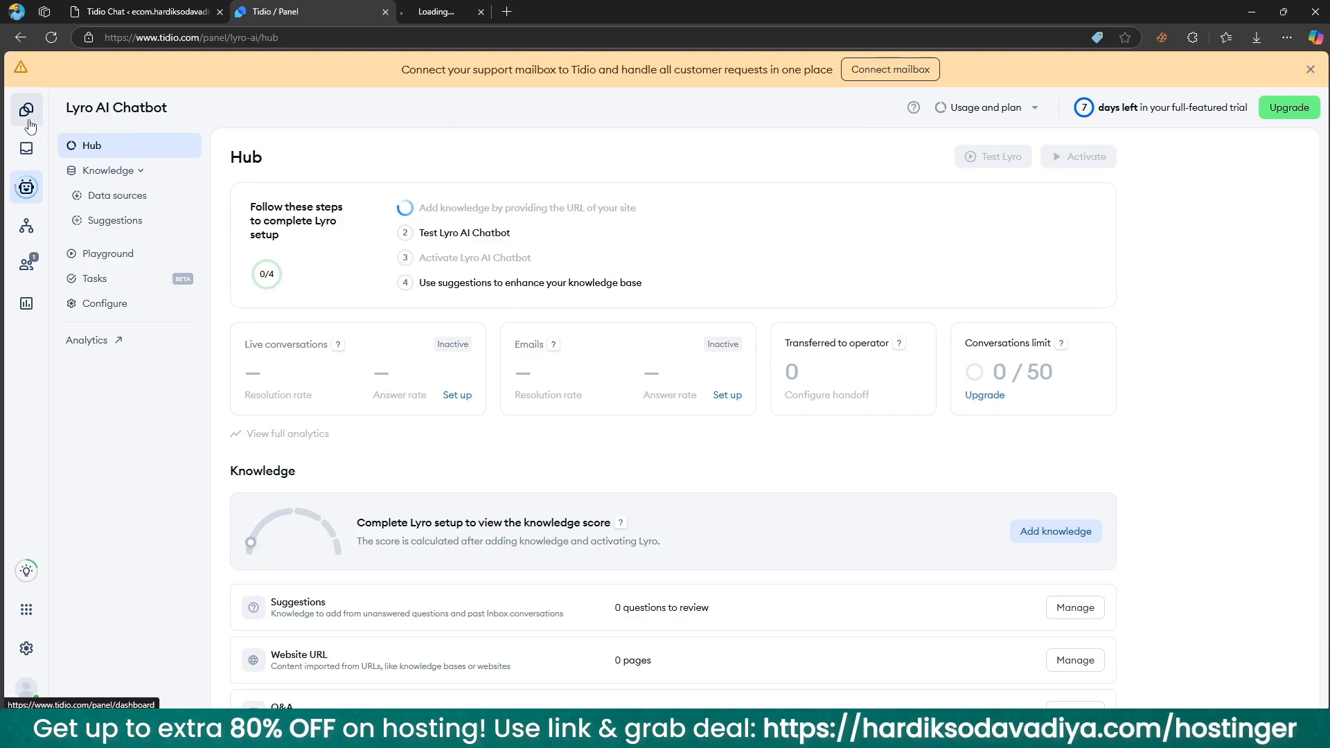
{"action": "left_click", "coordinate": [457, 11]}
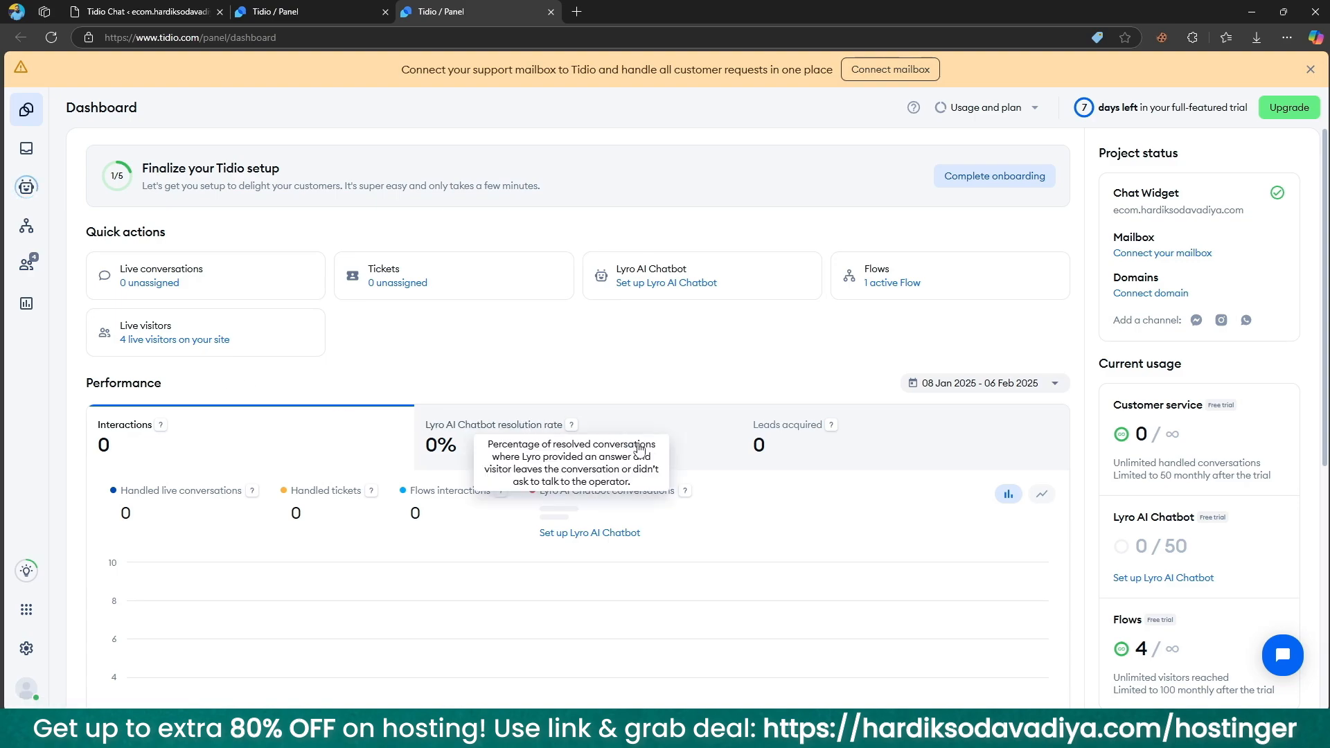
{"action": "mouse_move", "coordinate": [830, 424]}
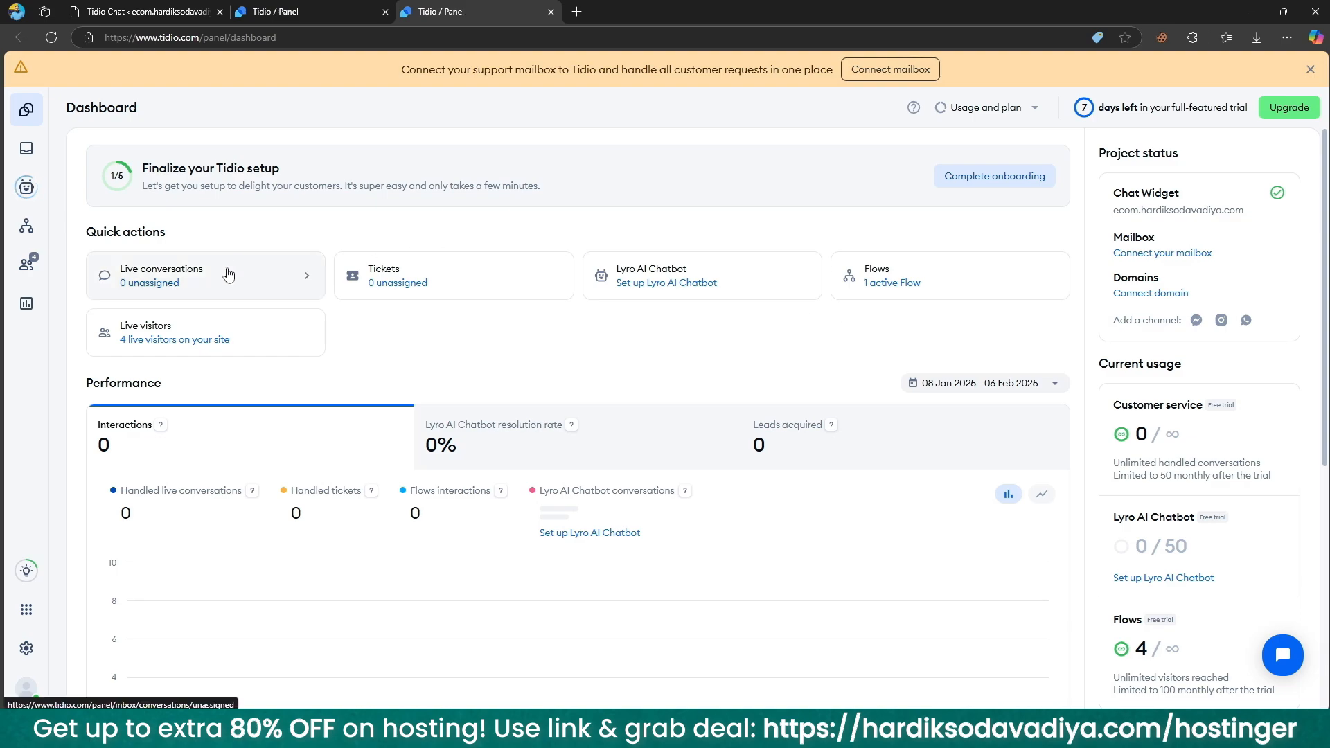
Step: Start a simulated conversation from the Inbox and open the chat widget in the visitor window
{"action": "left_click", "coordinate": [31, 161]}
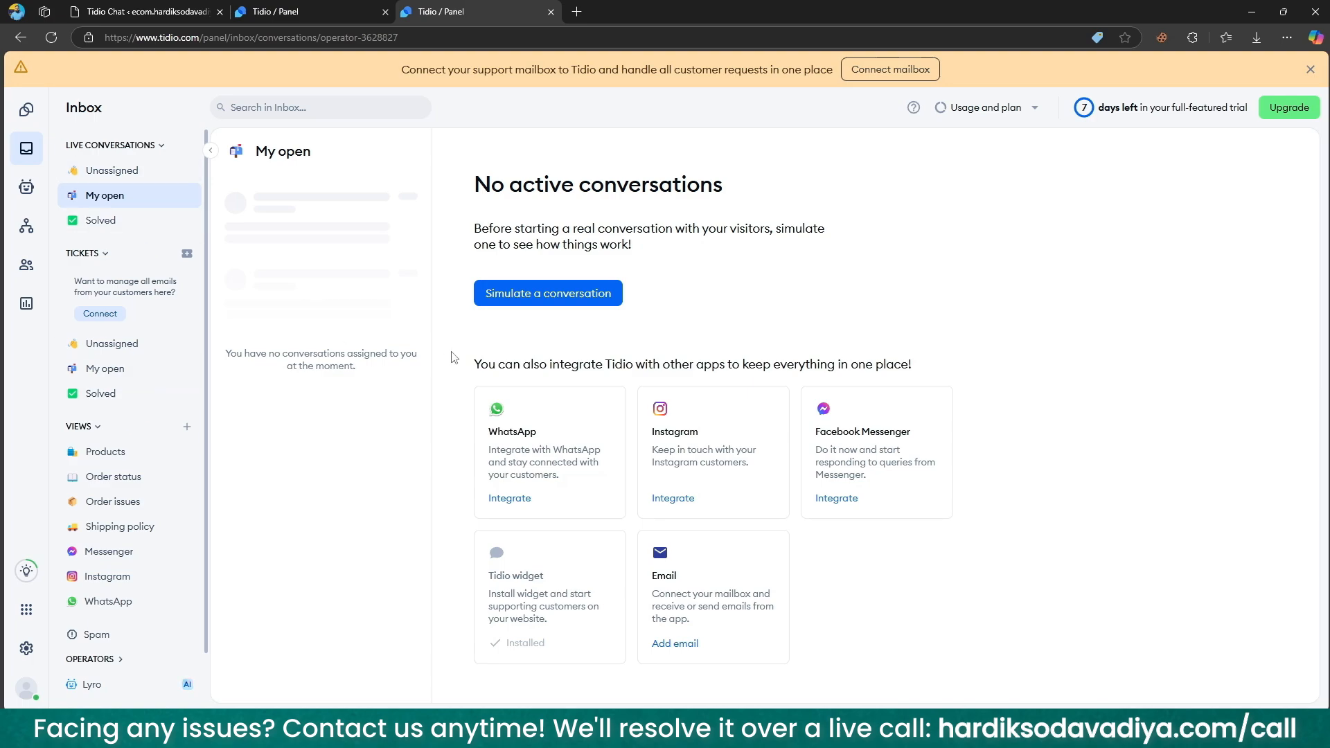
{"action": "left_click", "coordinate": [520, 298]}
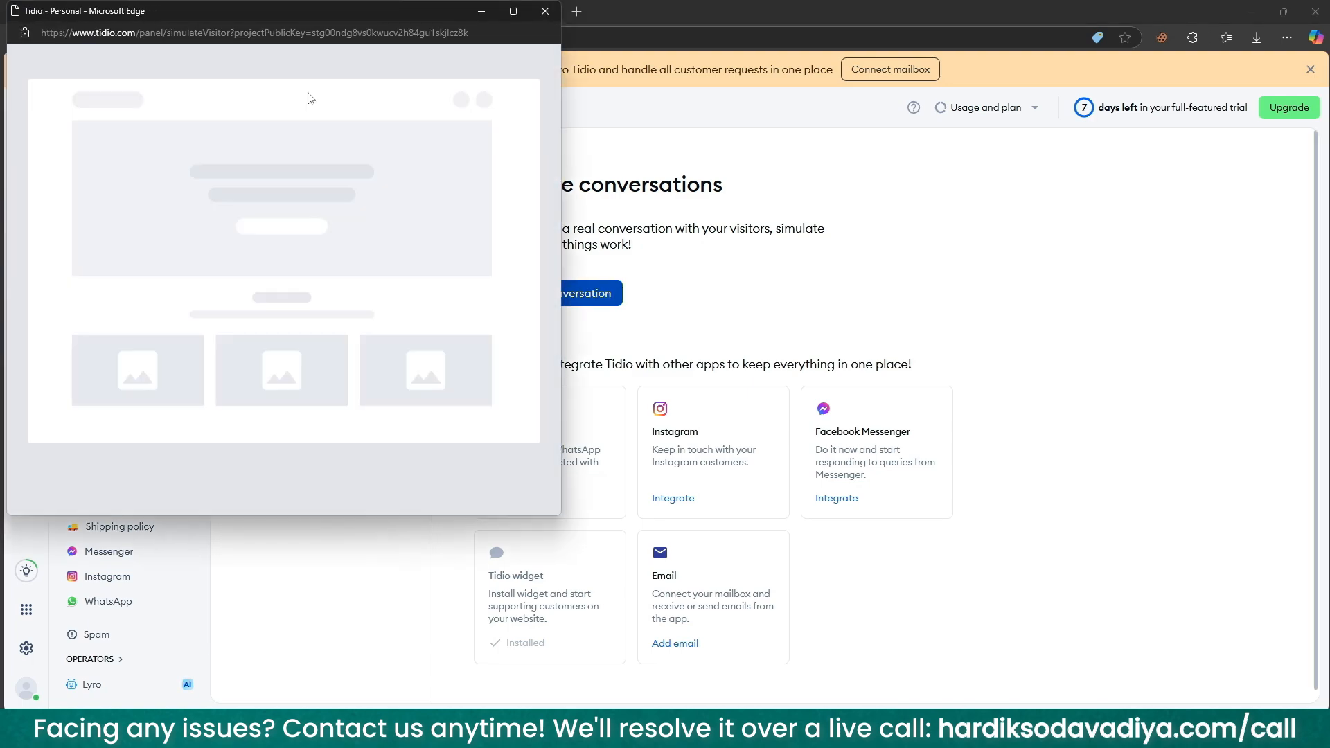
{"action": "left_click_drag", "start_coordinate": [331, 11], "coordinate": [1041, 88]}
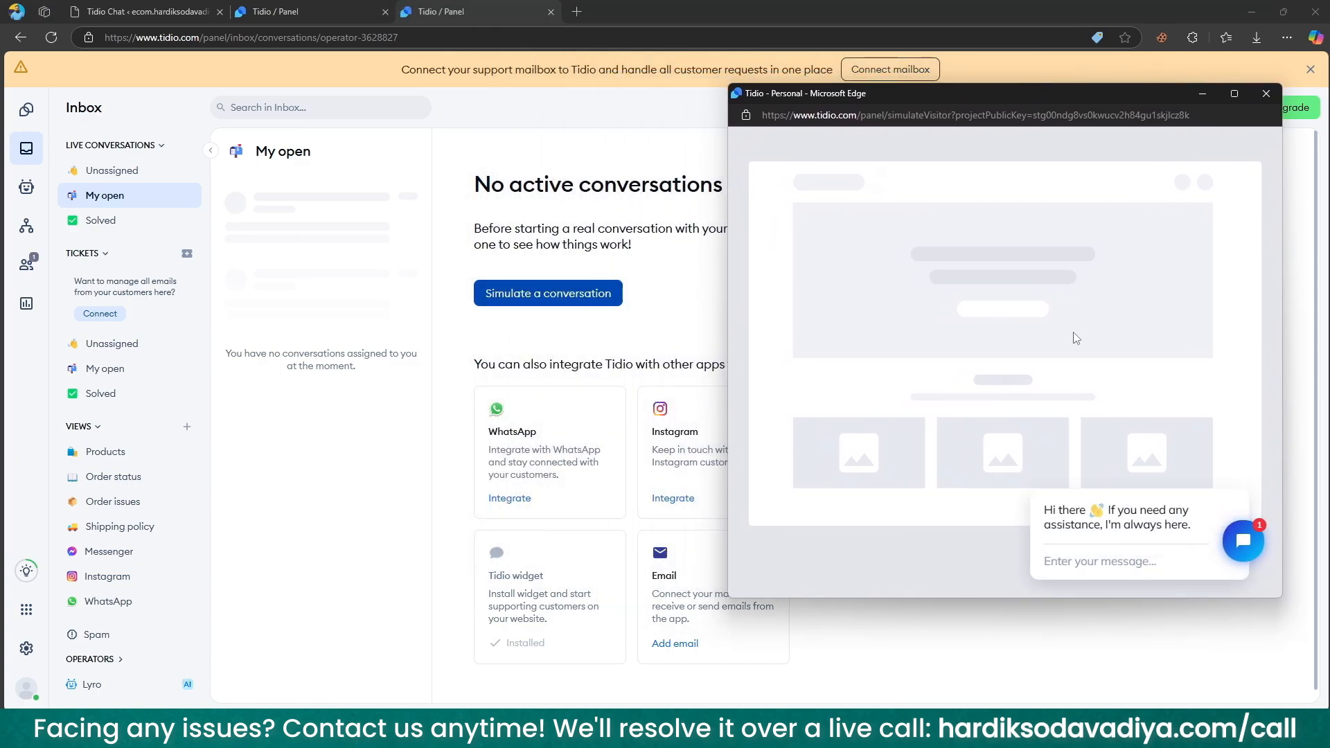
{"action": "mouse_move", "coordinate": [1149, 513]}
{"action": "left_click", "coordinate": [1247, 557]}
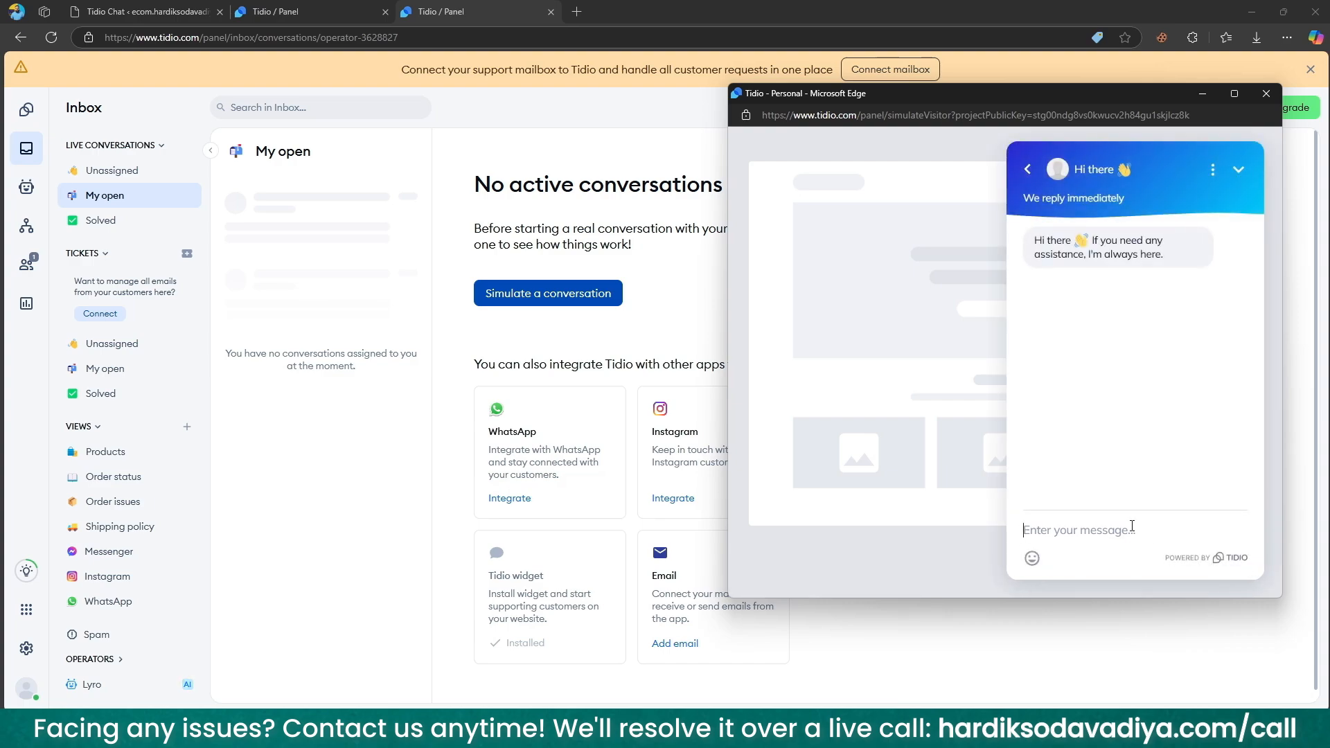
Step: Submit the visitor message "Hello, is there anyone to talk ?" in the simulated chat
{"action": "type", "text": "Hello, is there anton"}
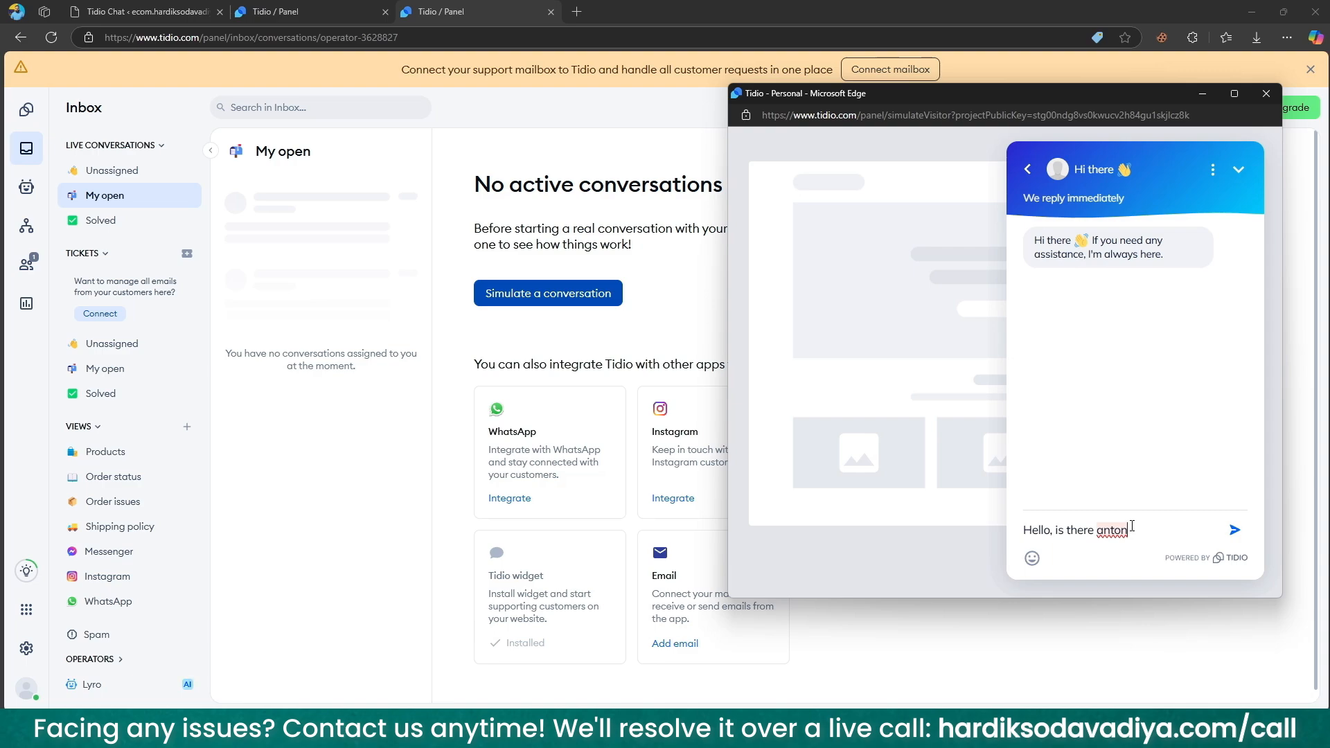
{"action": "key", "text": "BackSpace"}
{"action": "key", "text": "BackSpace"}
{"action": "key", "text": "BackSpace"}
{"action": "type", "text": "yone to twa"}
{"action": "key", "text": "Return"}
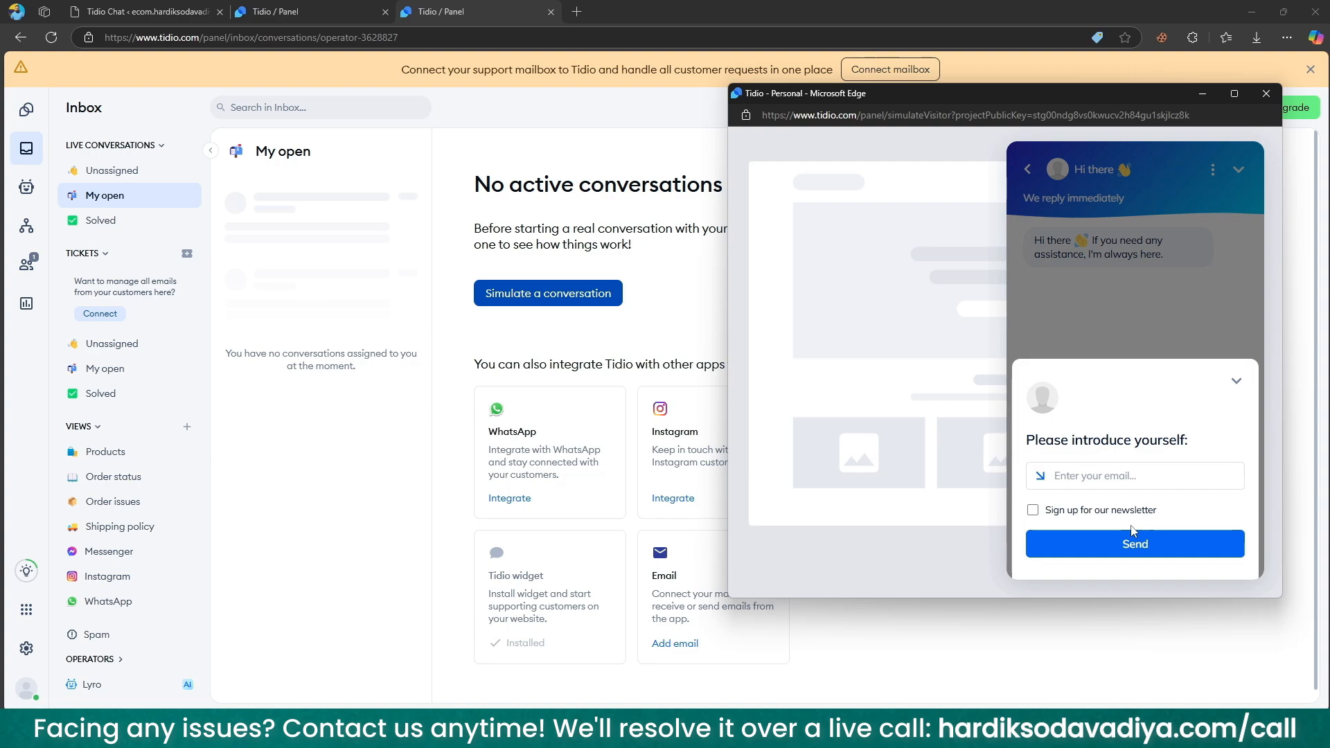
Step: Fill in the visitor's email in the introduction form, sign up for the newsletter, and send the form
{"action": "type", "text": "ad"}
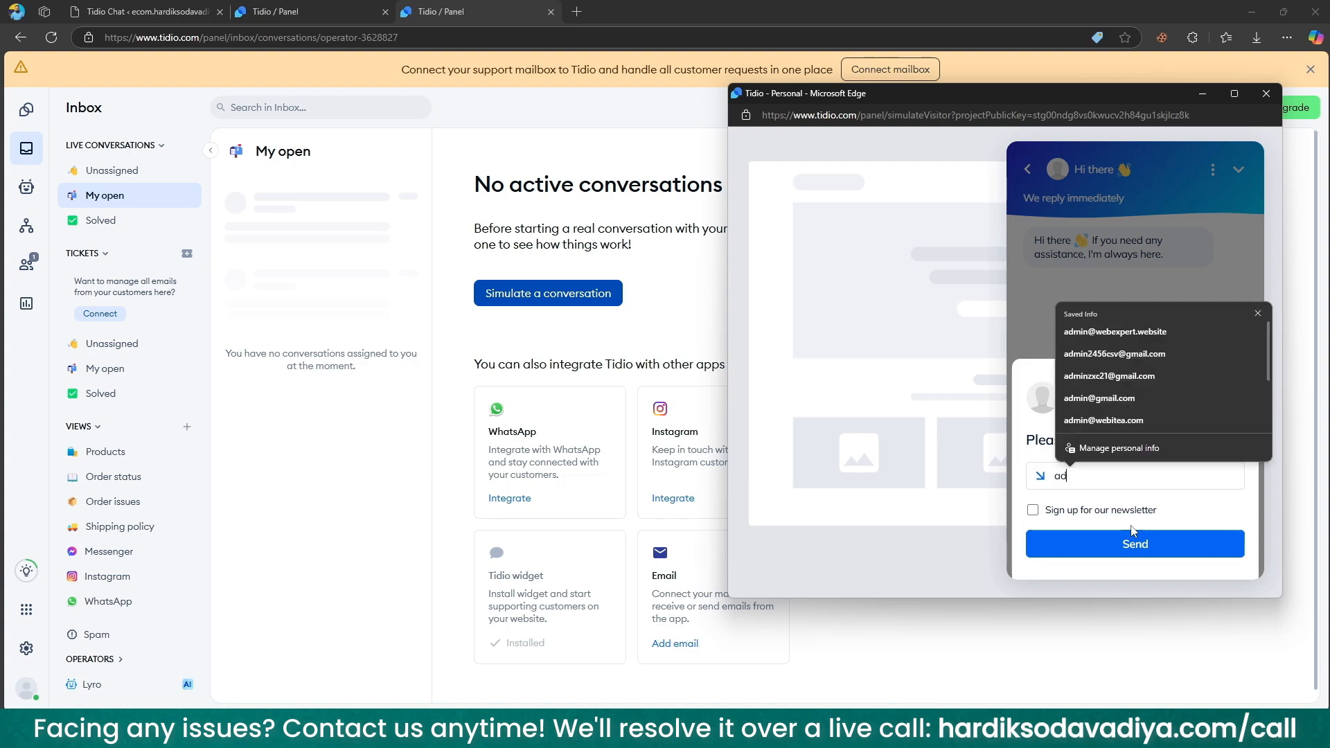
{"action": "type", "text": "min@"}
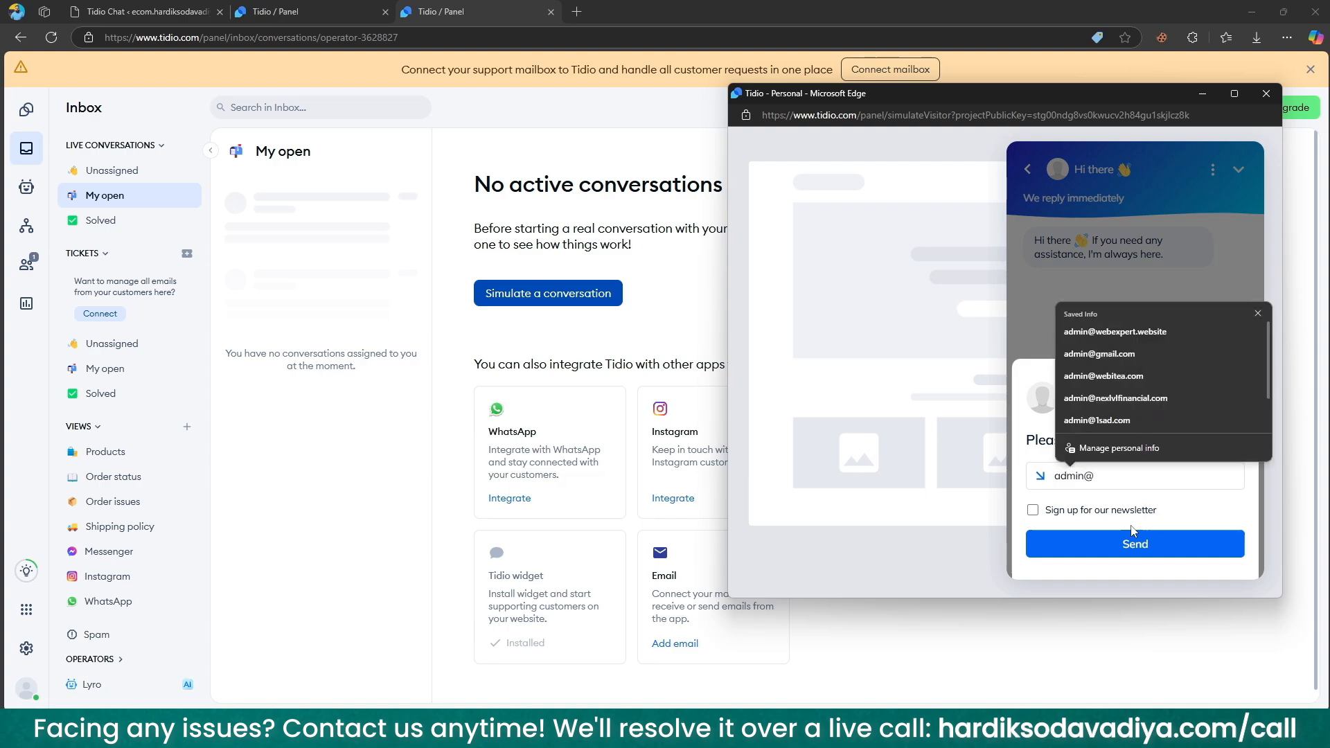
{"action": "key", "text": "Down"}
{"action": "key", "text": "Down"}
{"action": "key", "text": "Down"}
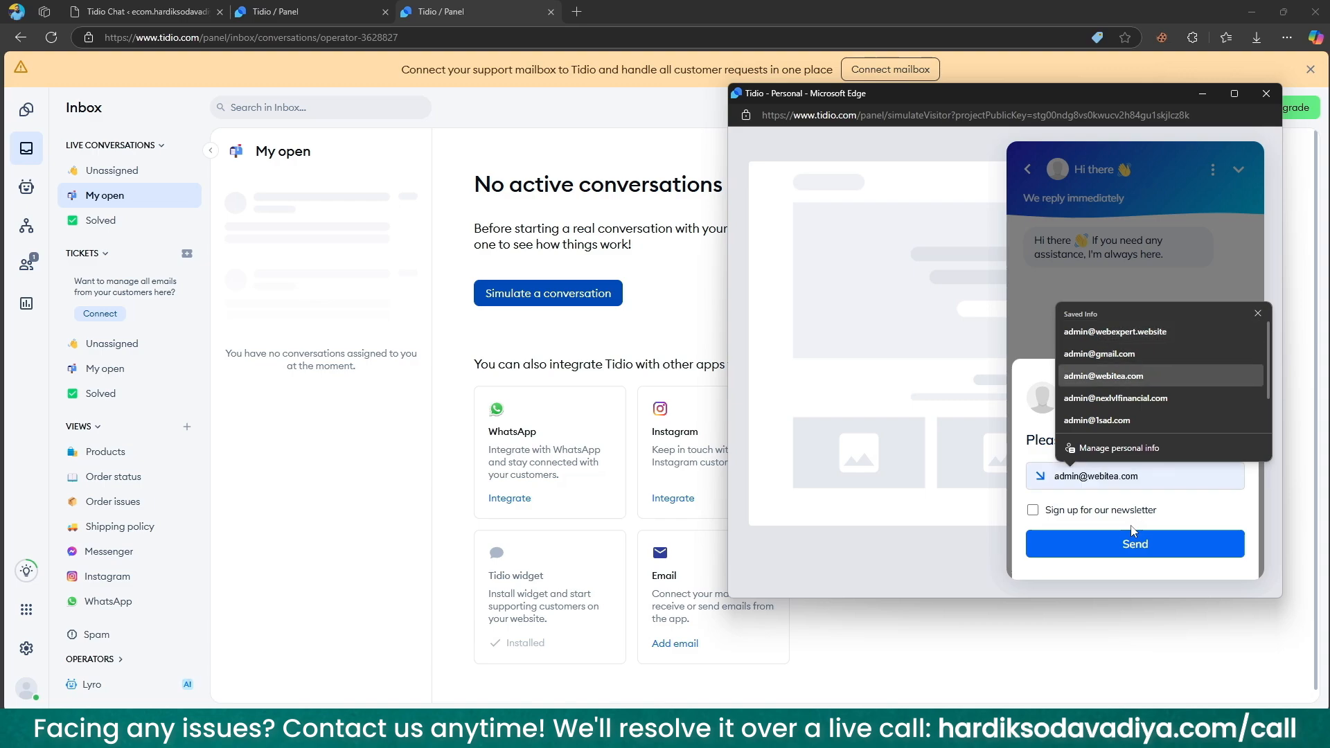
{"action": "key", "text": "Down"}
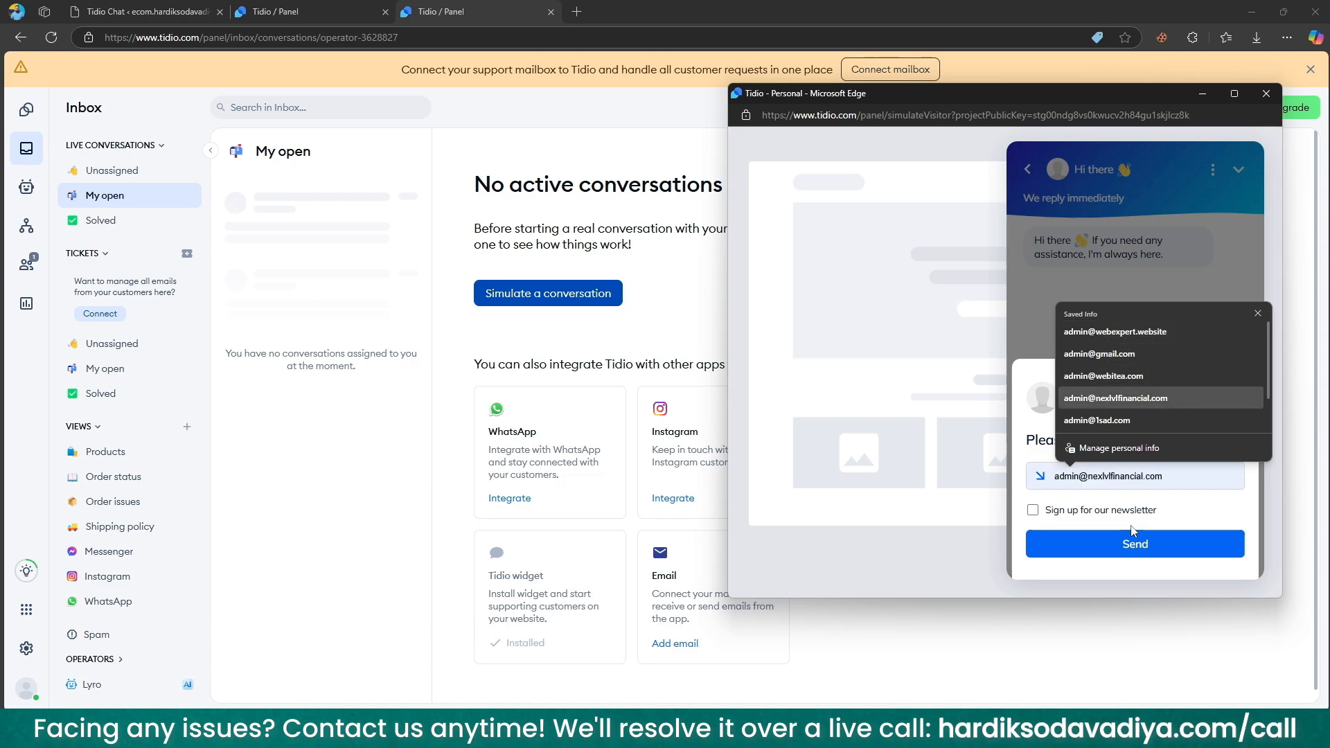
{"action": "key", "text": "Down"}
{"action": "key", "text": "Return"}
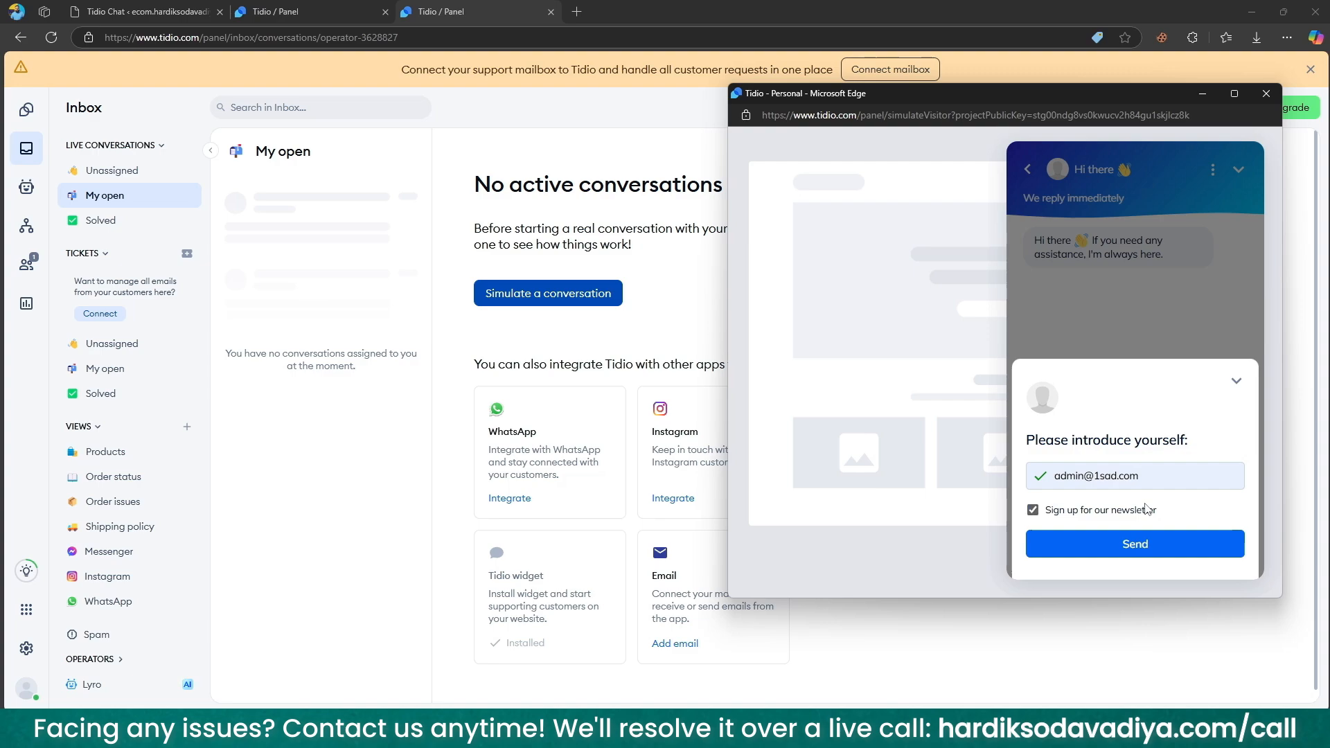
{"action": "left_click", "coordinate": [1168, 547]}
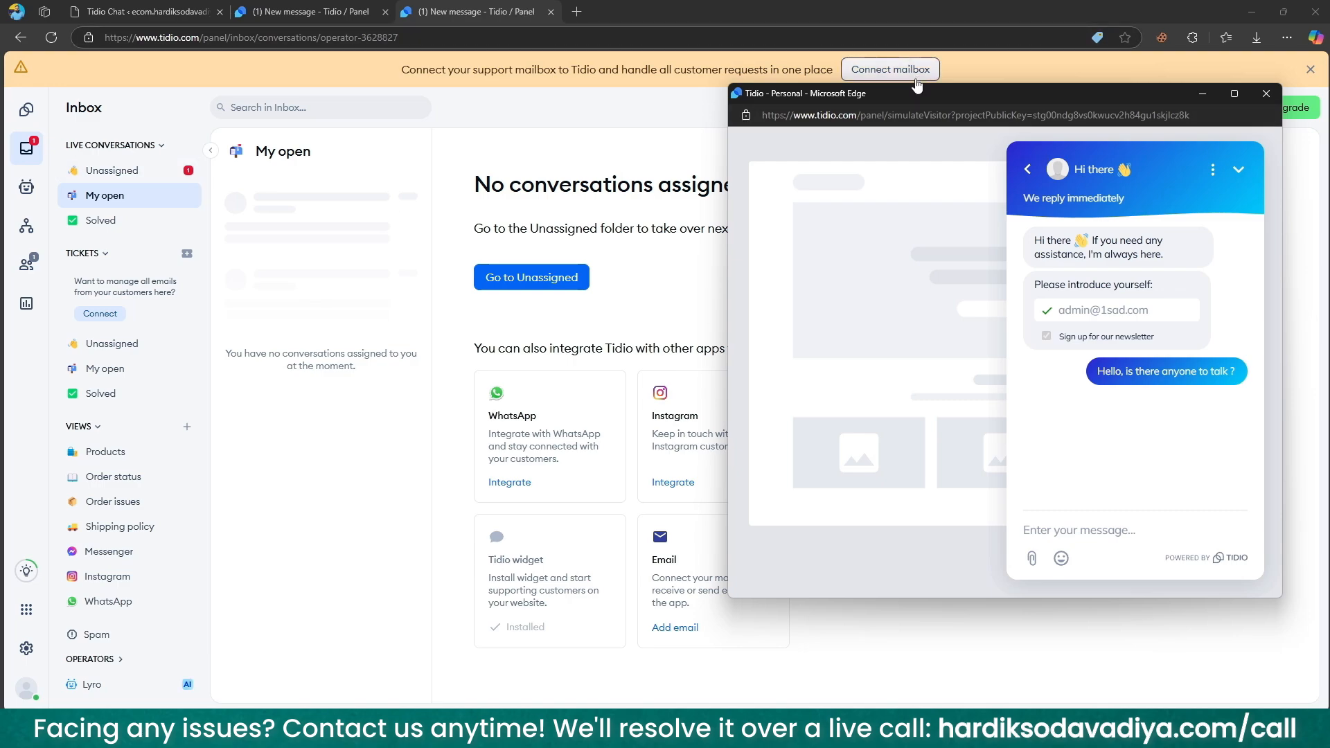
Step: With the simulator window placed beside the Inbox, join the unassigned live conversation and reply "Hello, How can i help you ?"
{"action": "left_click_drag", "start_coordinate": [912, 92], "coordinate": [644, 75]}
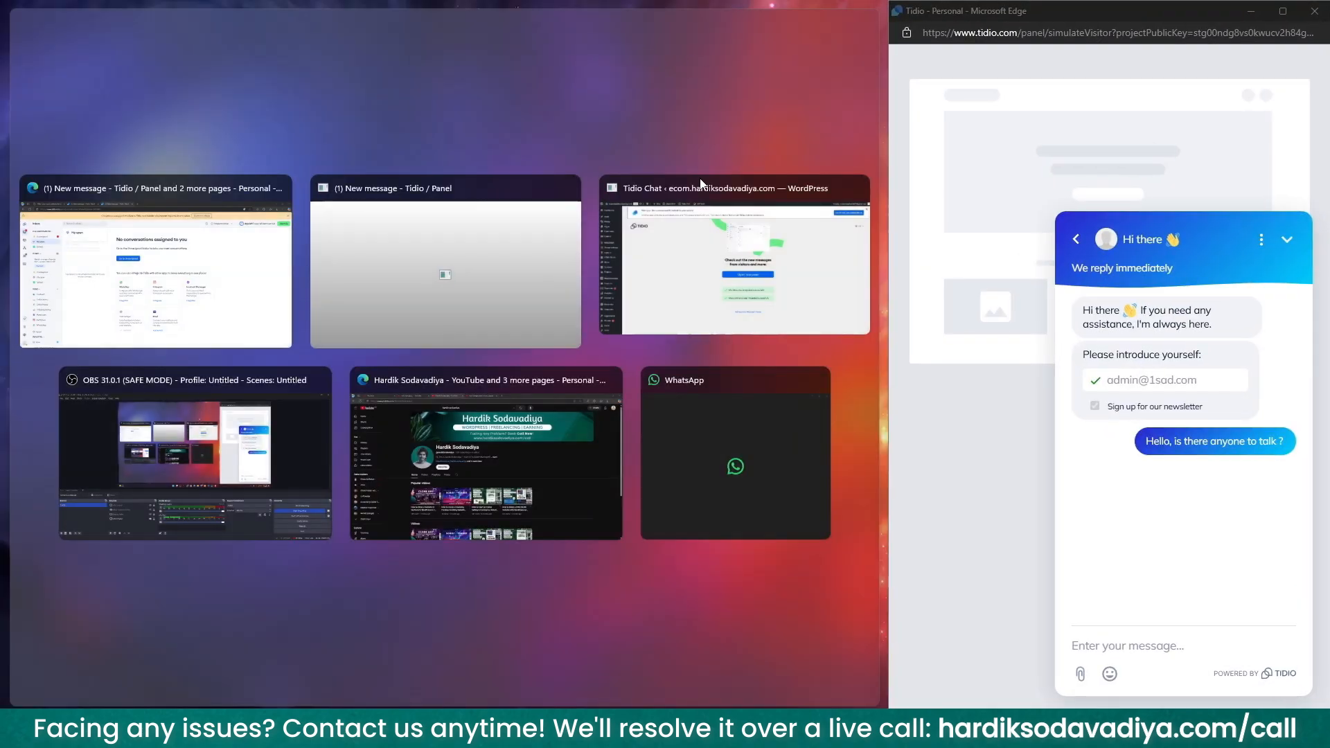
{"action": "left_click", "coordinate": [274, 267]}
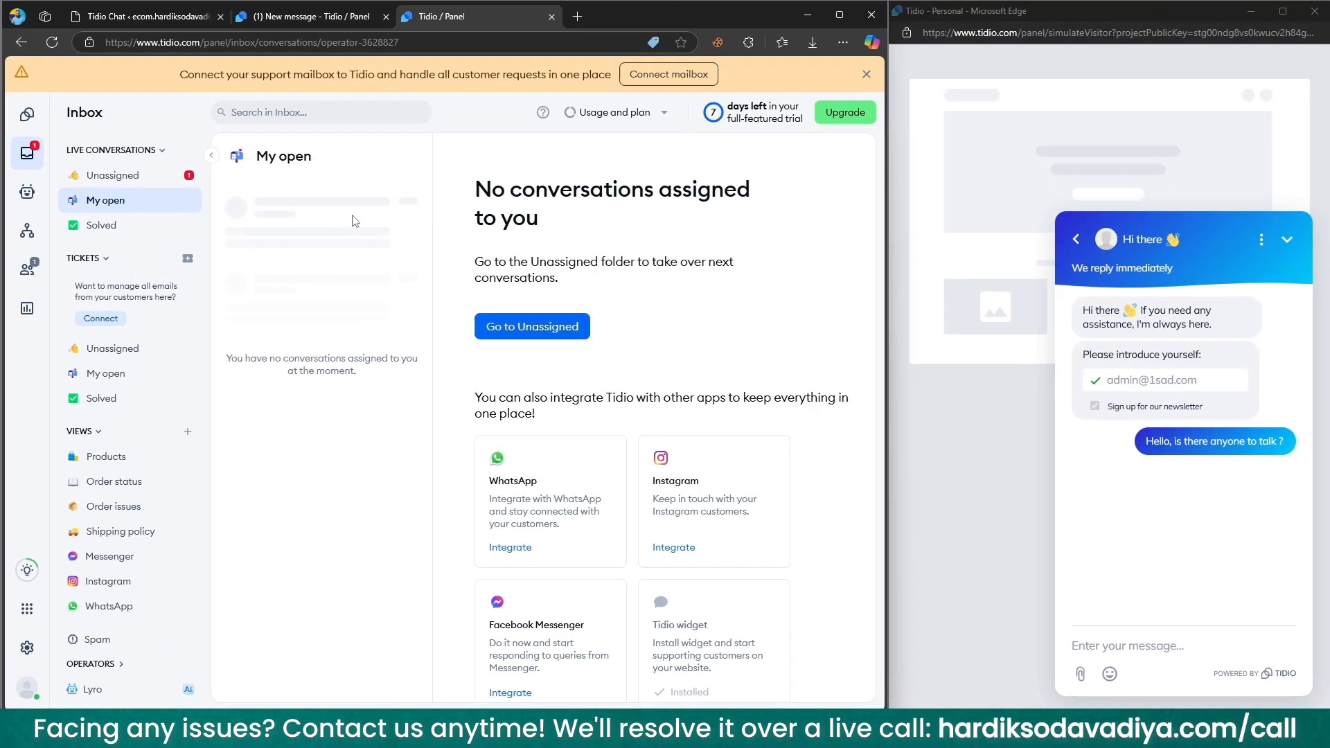
{"action": "left_click", "coordinate": [135, 180]}
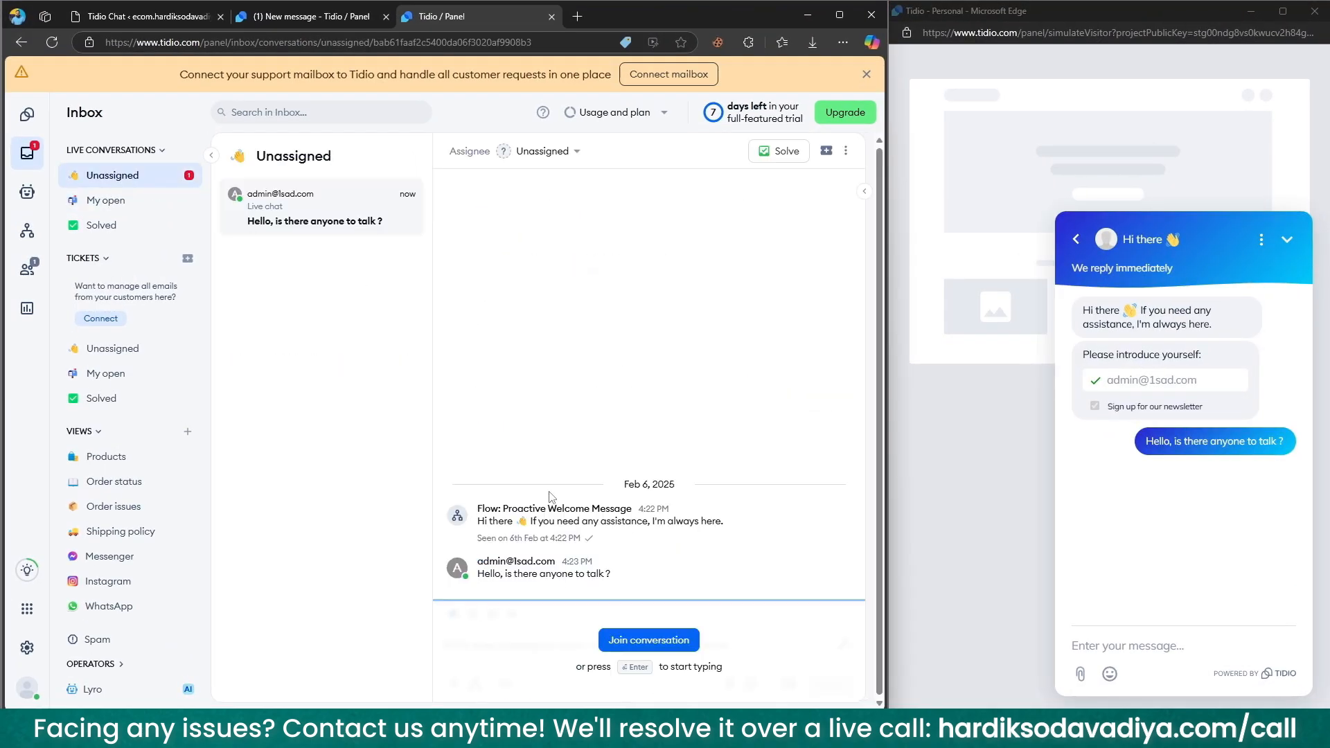
{"action": "left_click", "coordinate": [630, 642]}
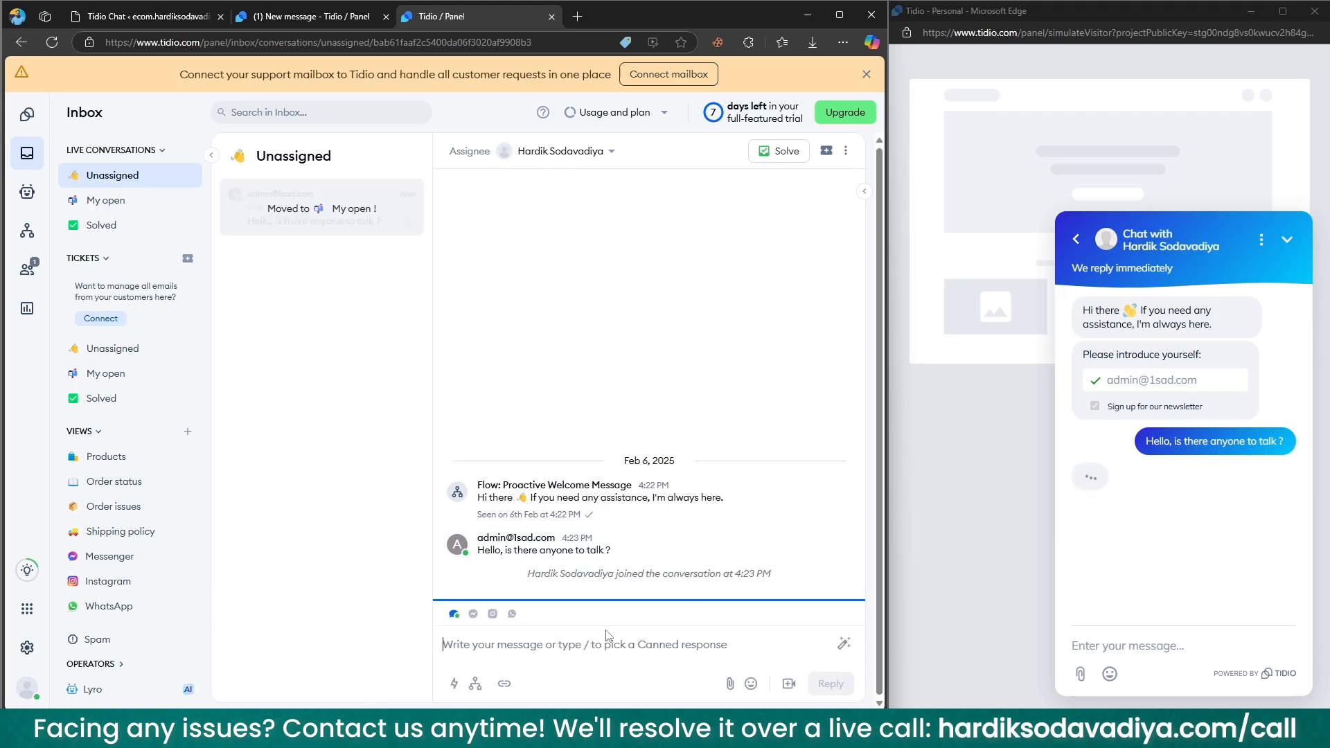
{"action": "type", "text": "He"}
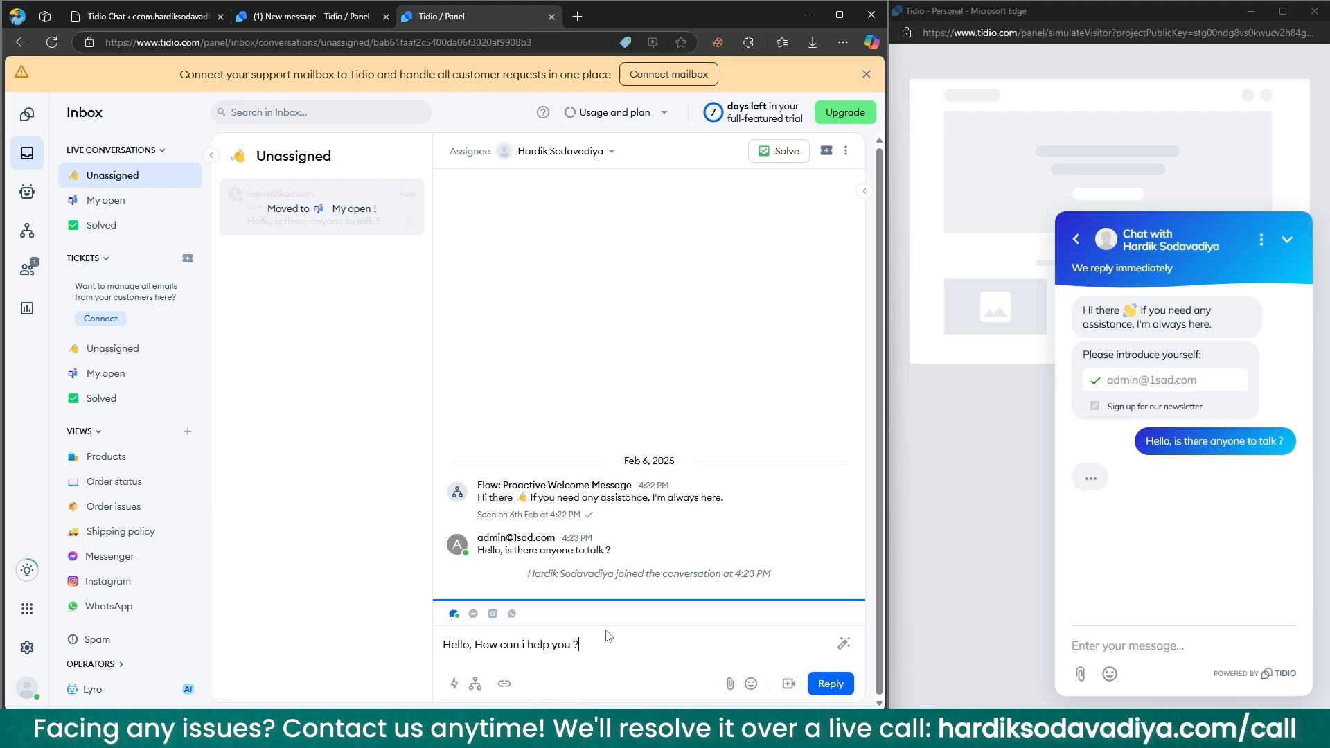
{"action": "key", "text": "Return"}
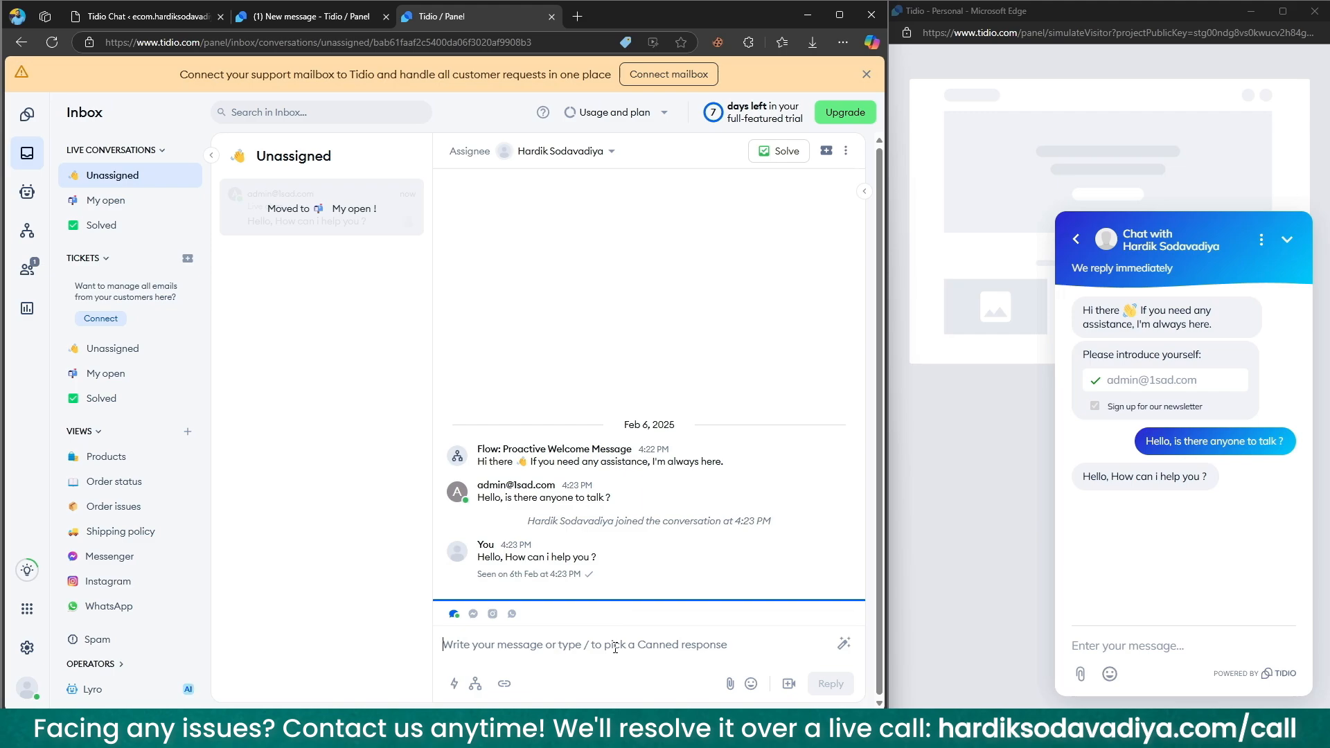
{"action": "type", "text": "afa"}
{"action": "type", "text": "f"}
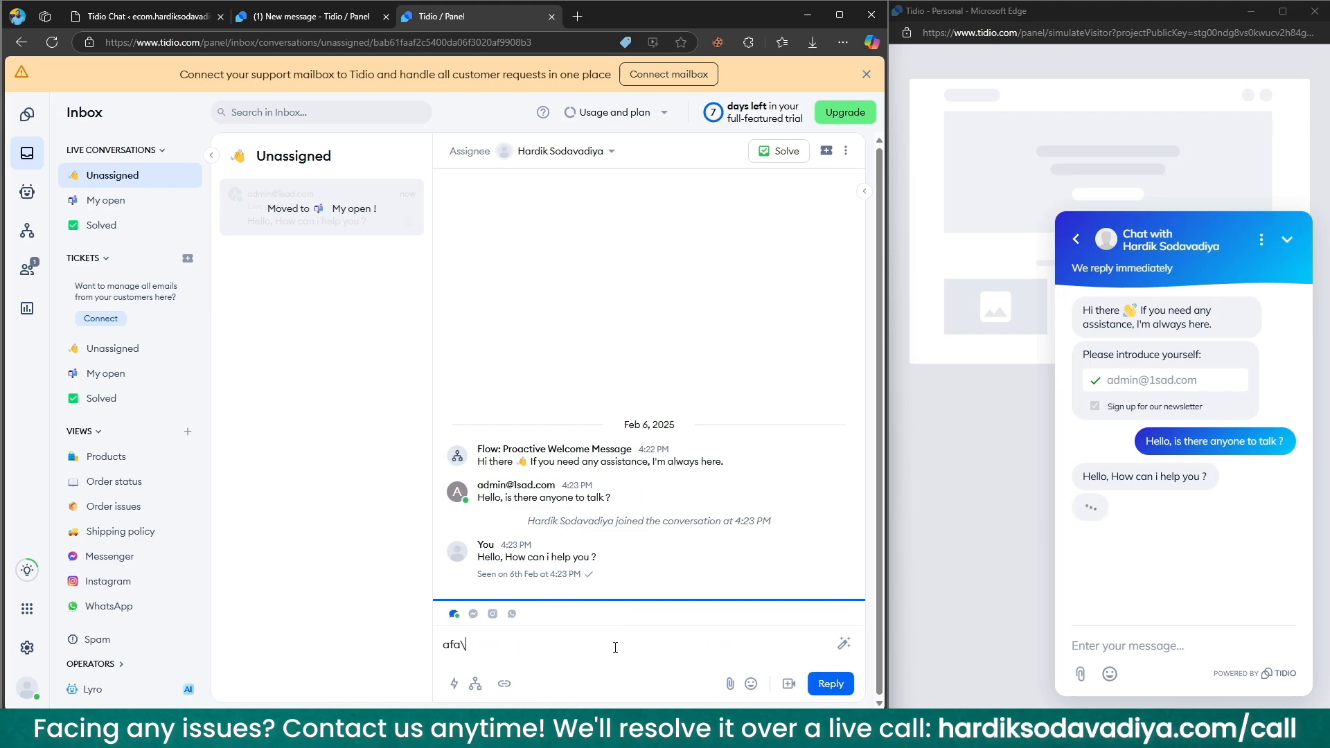
{"action": "key", "text": "BackSpace"}
{"action": "key", "text": "BackSpace"}
{"action": "key", "text": "BackSpace"}
{"action": "key", "text": "BackSpace"}
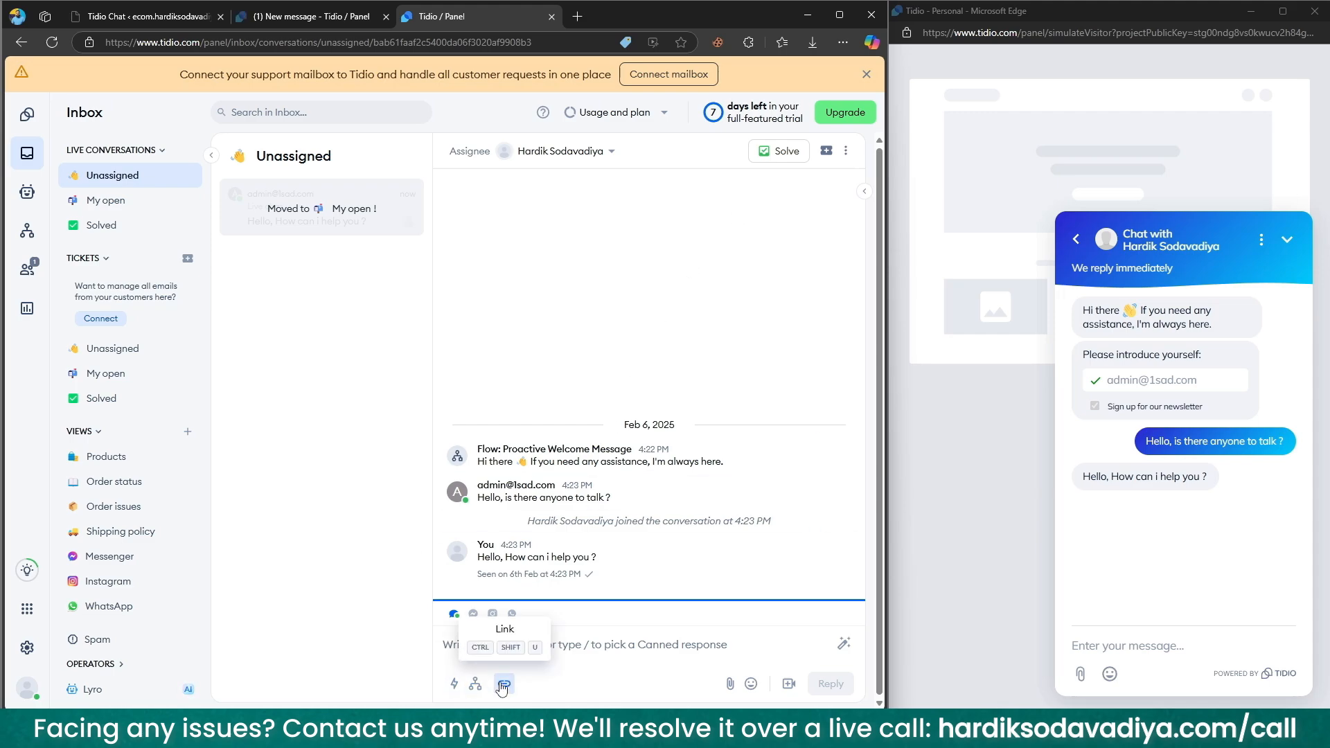
Step: Look through the canned responses and flows available for replies, and close the conversation simulator window
{"action": "left_click", "coordinate": [453, 684]}
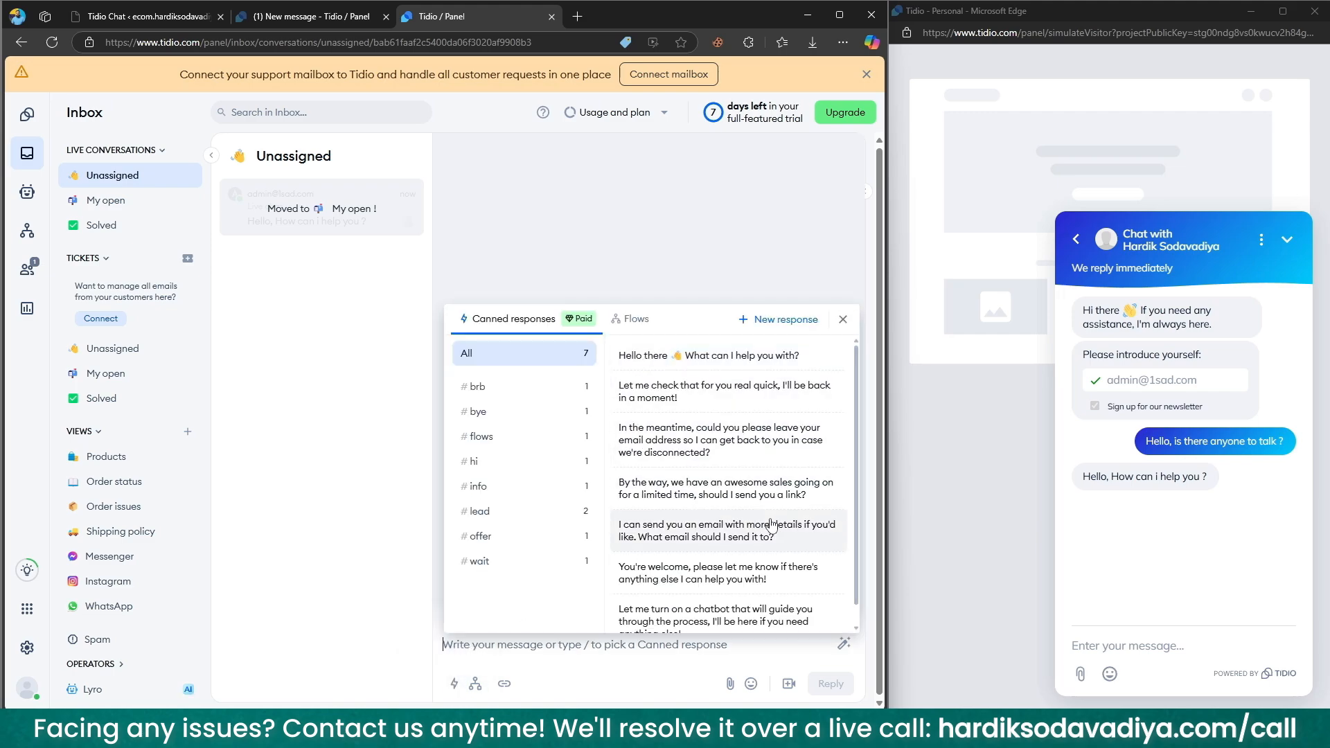
{"action": "scroll", "coordinate": [761, 526], "scroll_direction": "down", "scroll_amount": 1}
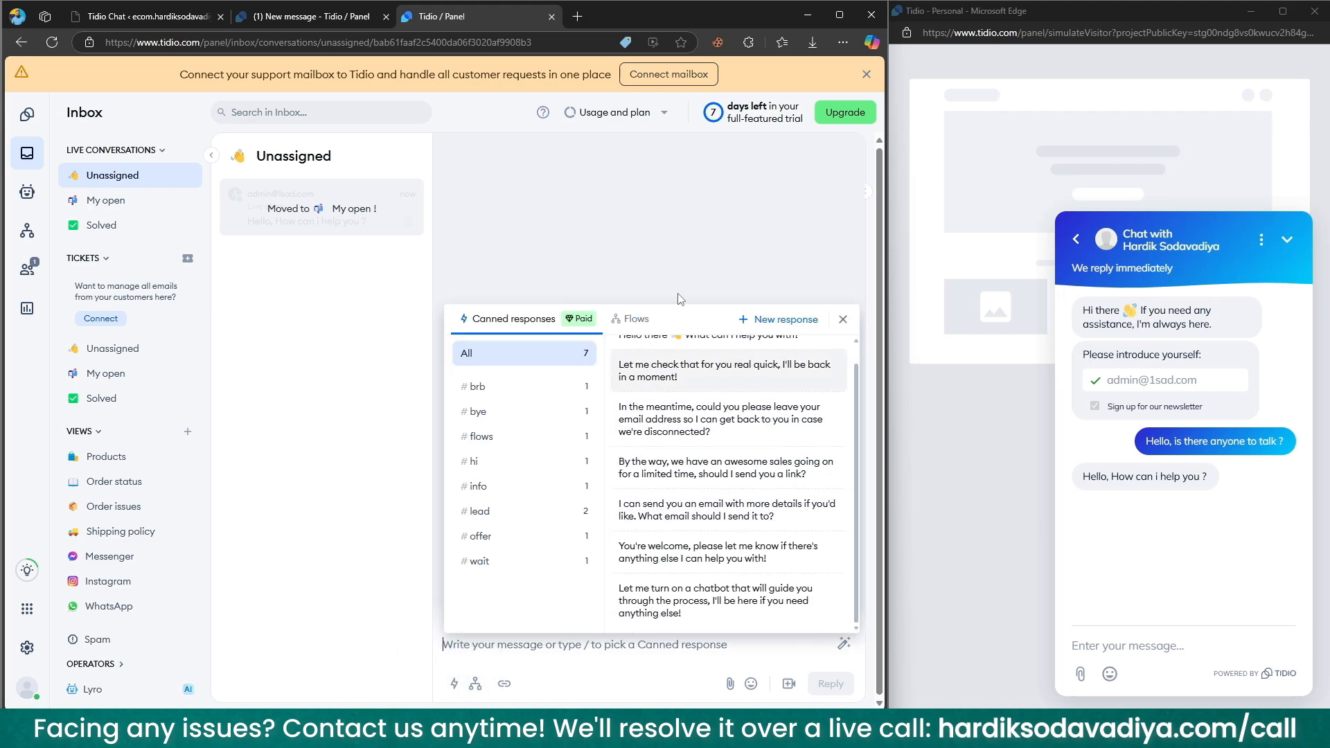
{"action": "left_click", "coordinate": [537, 244]}
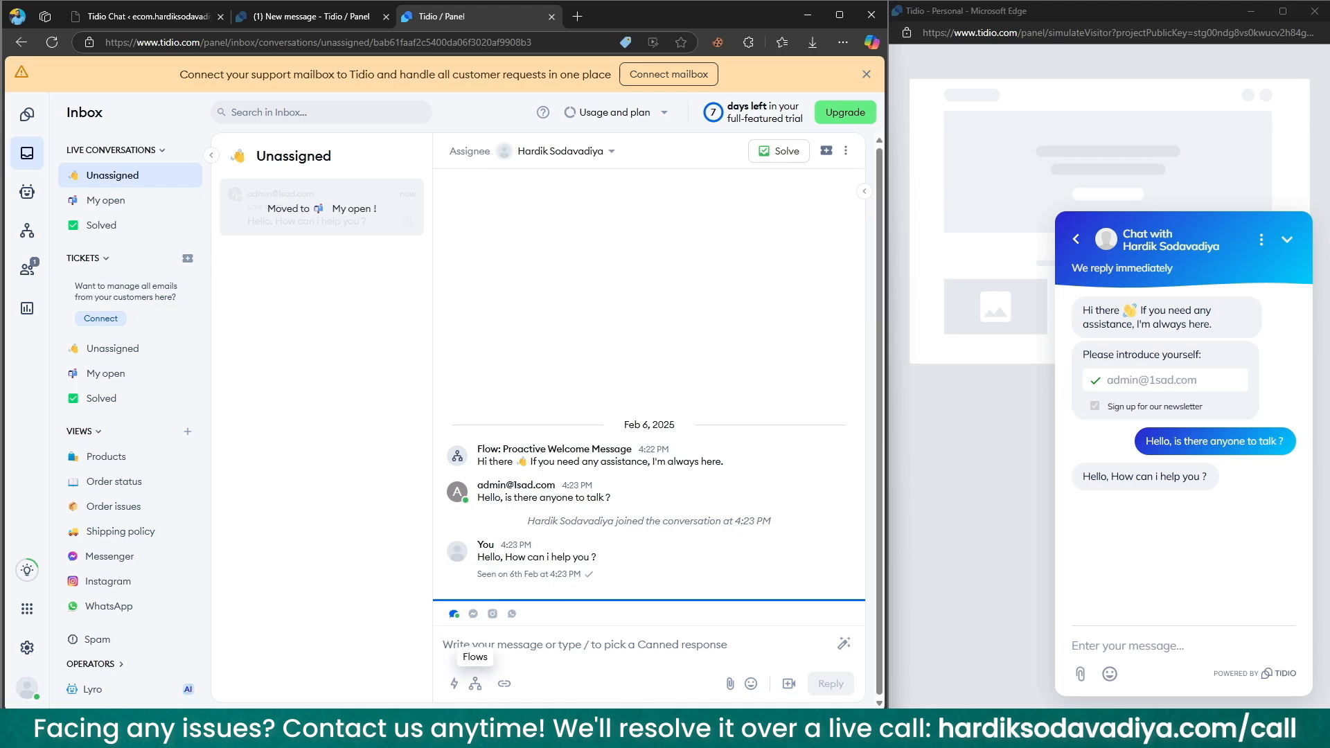
{"action": "left_click", "coordinate": [477, 686]}
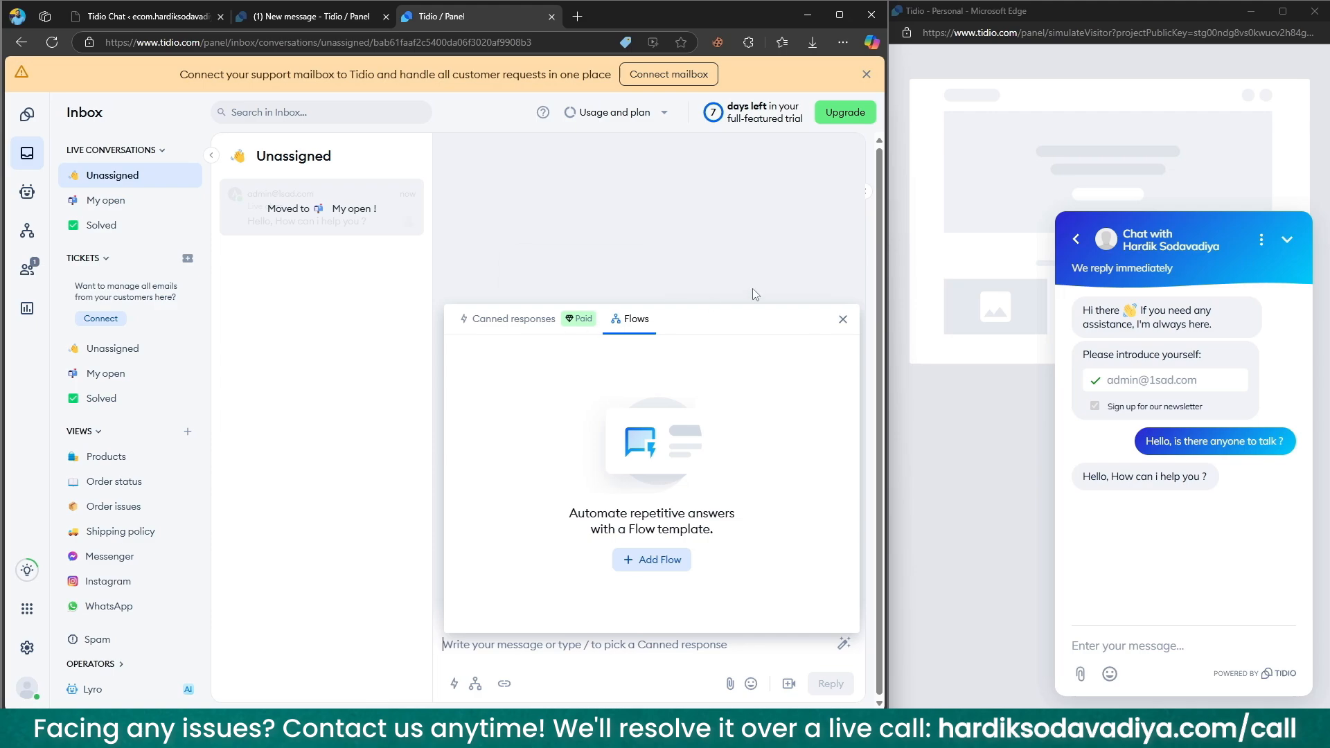
{"action": "left_click", "coordinate": [842, 319]}
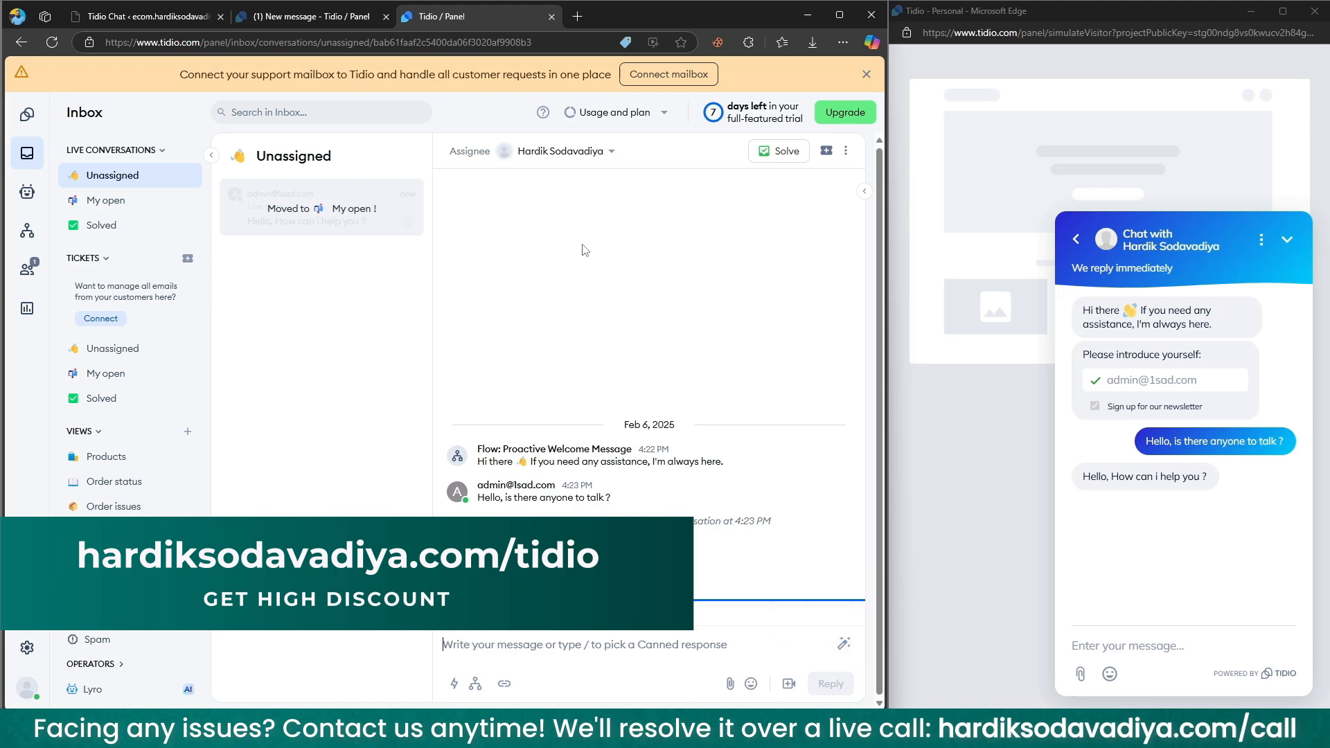
{"action": "left_click", "coordinate": [1316, 11]}
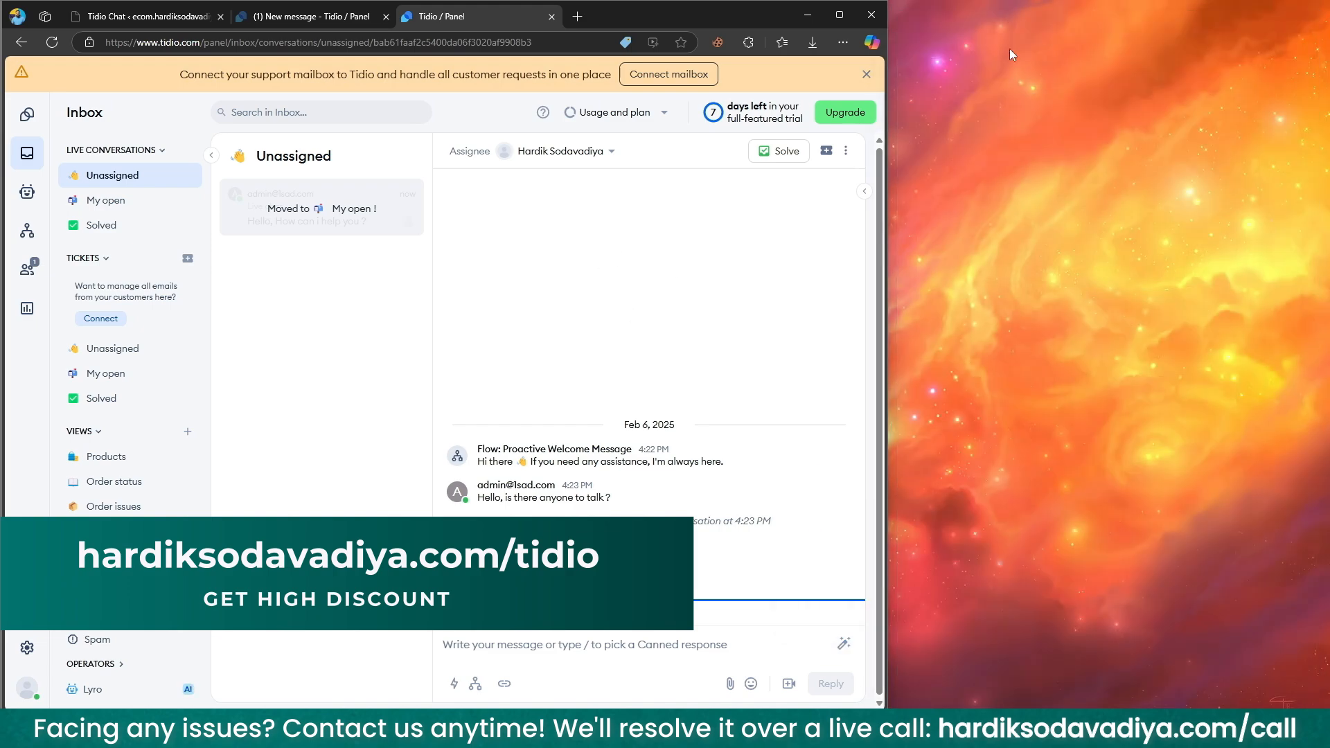
Step: Maximize the Inbox window, mark the open live conversation as solved, and dismiss the rating request
{"action": "left_click", "coordinate": [840, 21]}
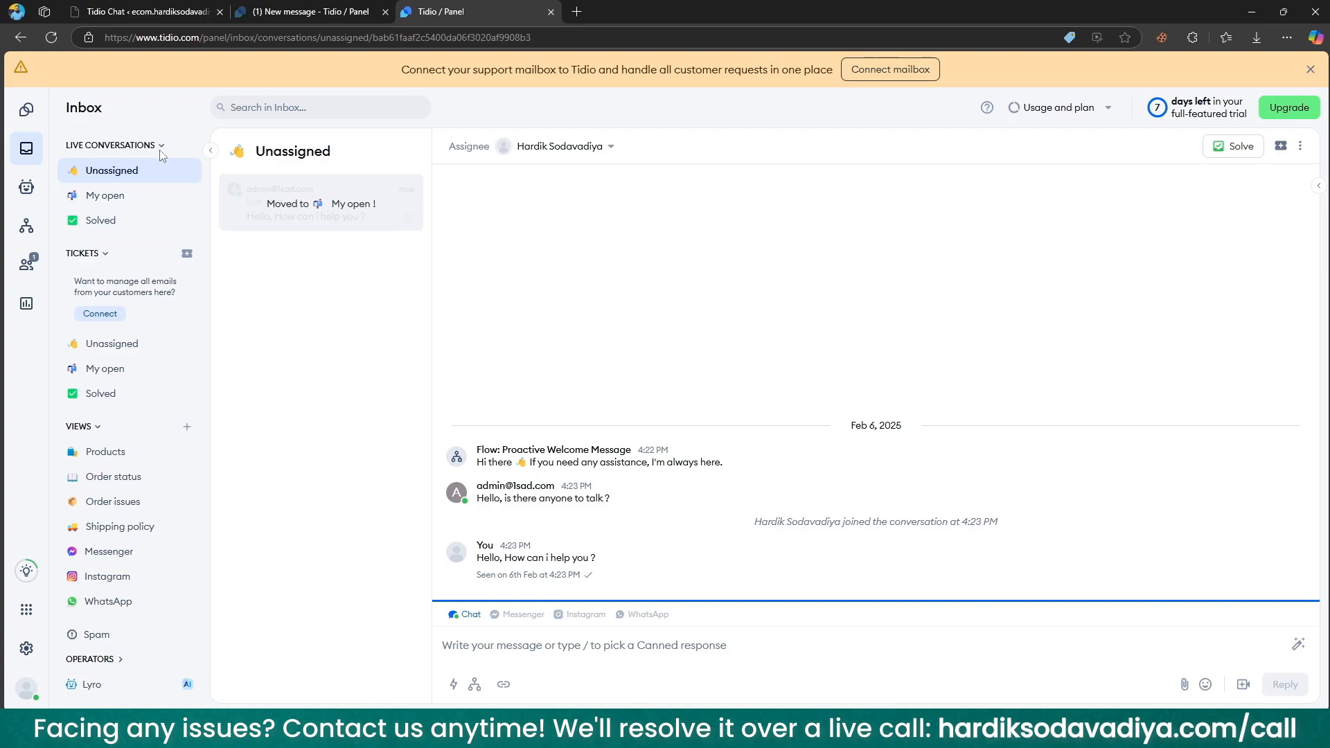
{"action": "left_click", "coordinate": [1237, 146]}
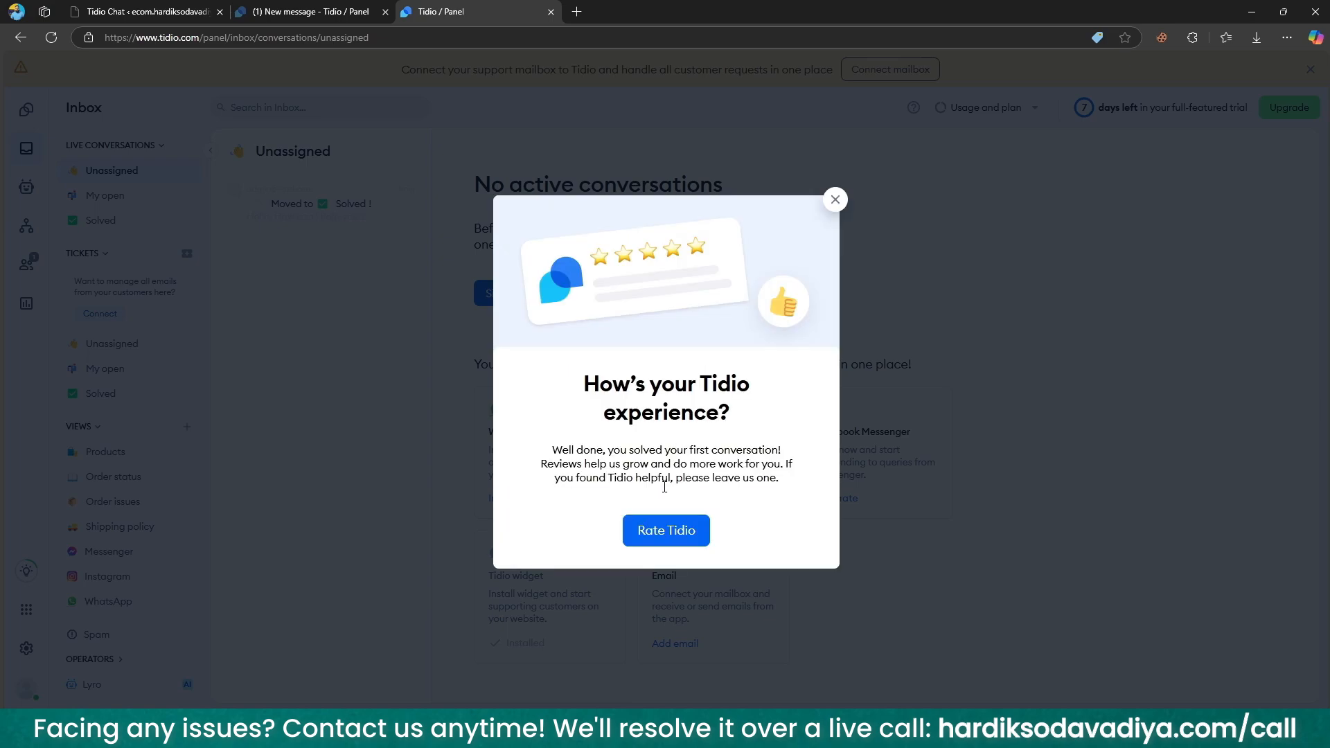
{"action": "left_click", "coordinate": [835, 200]}
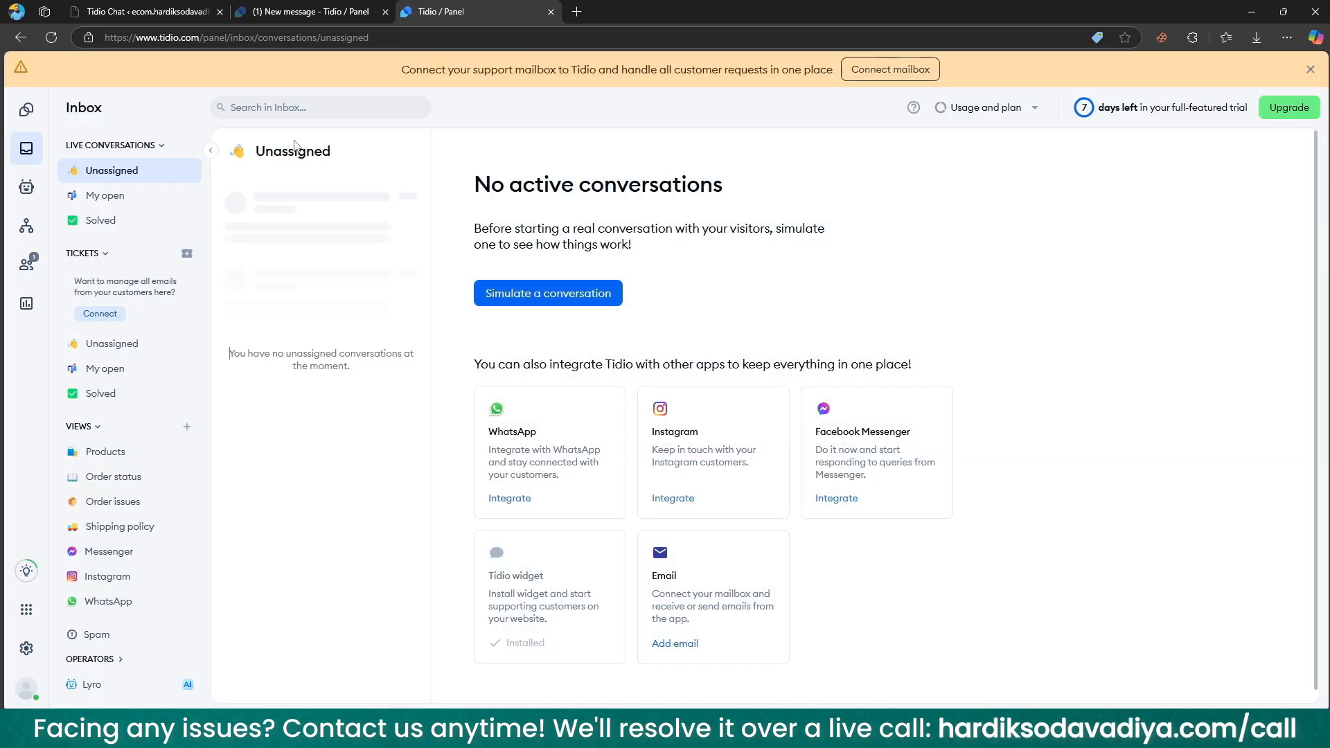
Step: Permanently delete the simulated conversation from the solved live conversations
{"action": "left_click", "coordinate": [158, 216]}
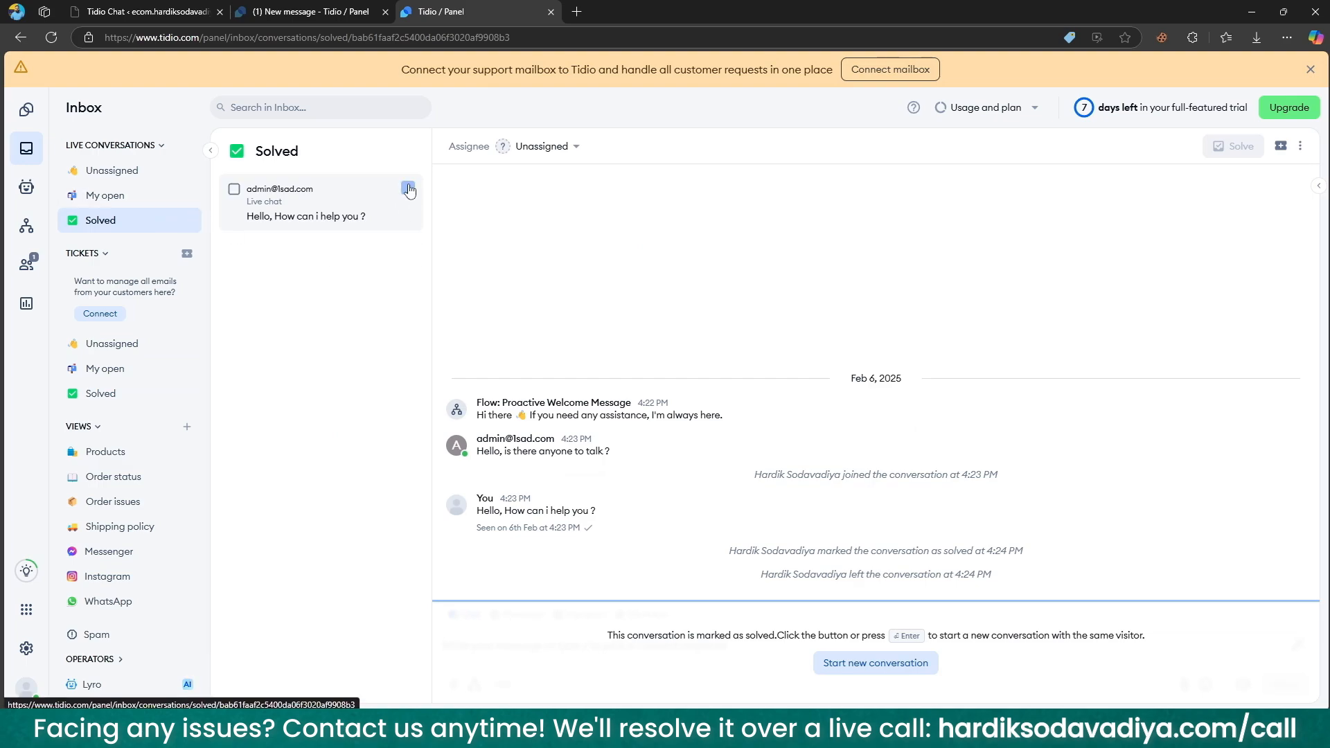
{"action": "left_click", "coordinate": [407, 188]}
{"action": "left_click", "coordinate": [453, 291]}
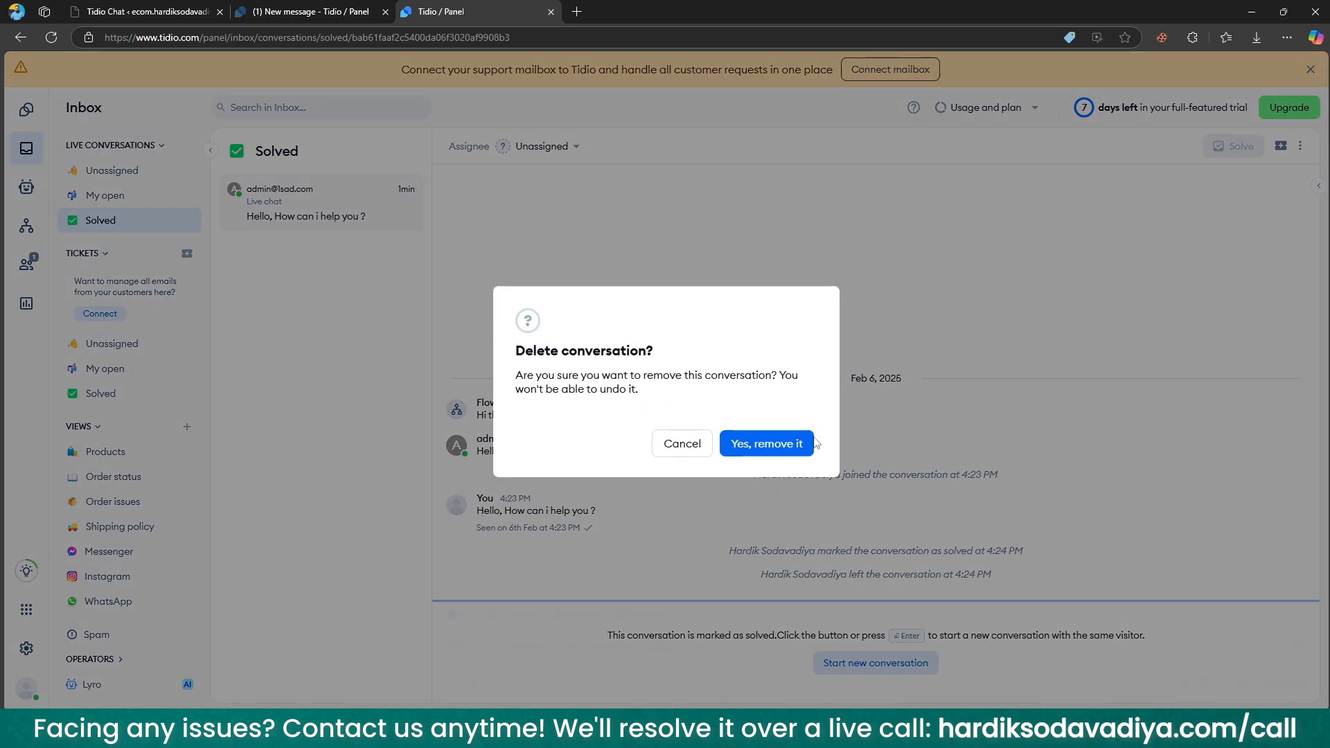
{"action": "left_click", "coordinate": [775, 443]}
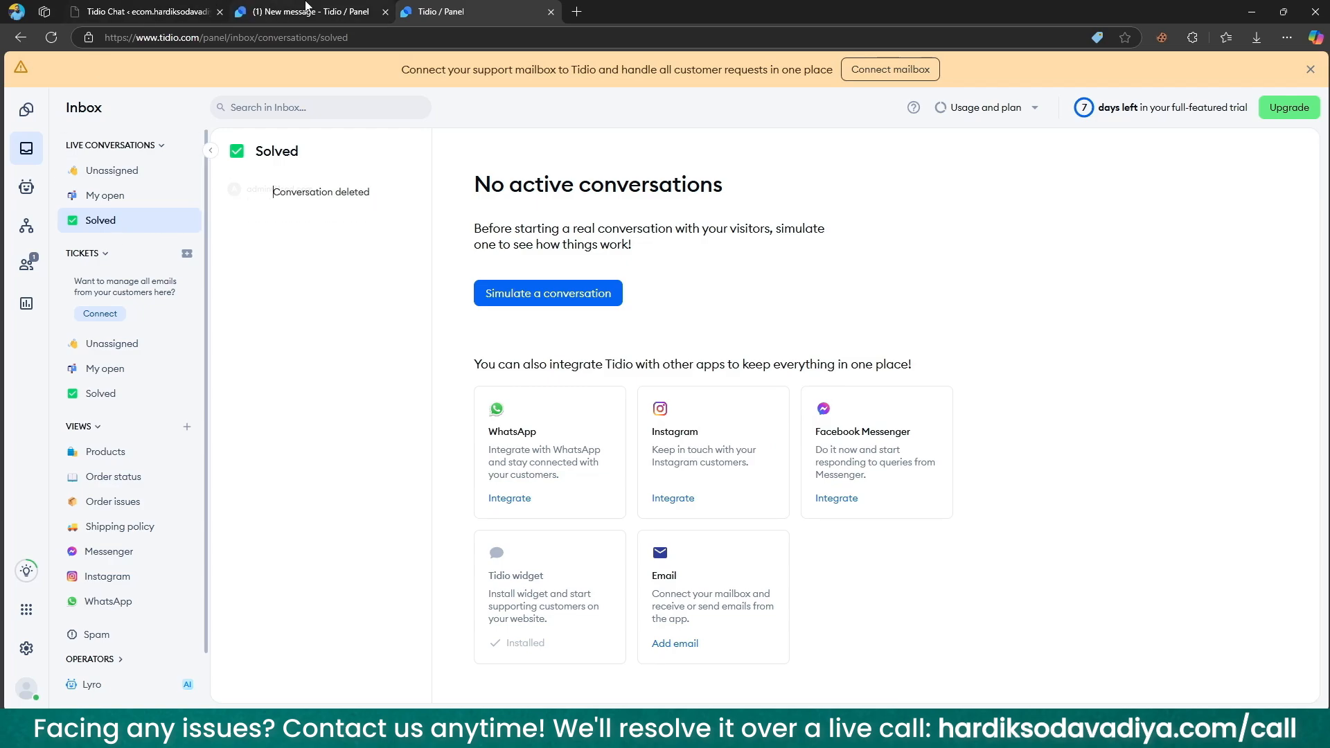
Step: Review the Lyro AI Chatbot Hub and the website pages added as data sources, dismissing the search feature tip
{"action": "left_click", "coordinate": [306, 9]}
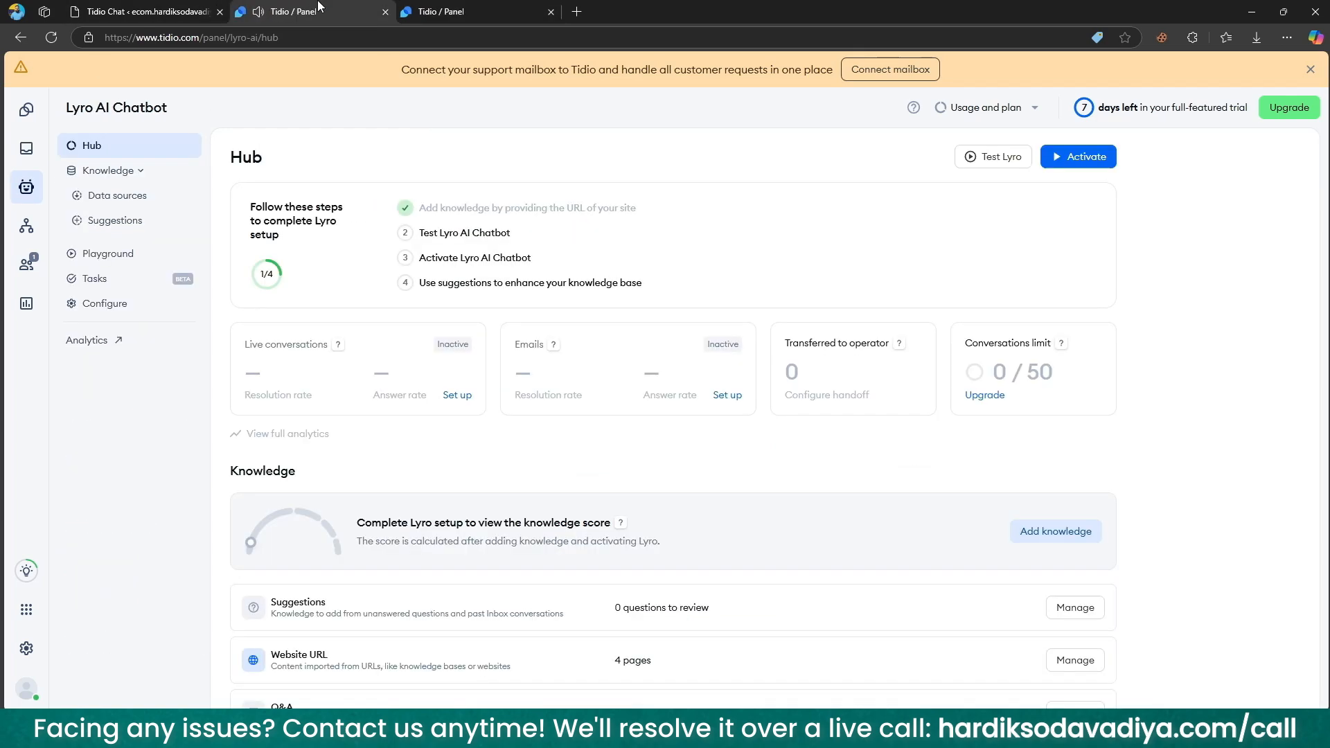
{"action": "scroll", "coordinate": [399, 298], "scroll_direction": "down", "scroll_amount": 1}
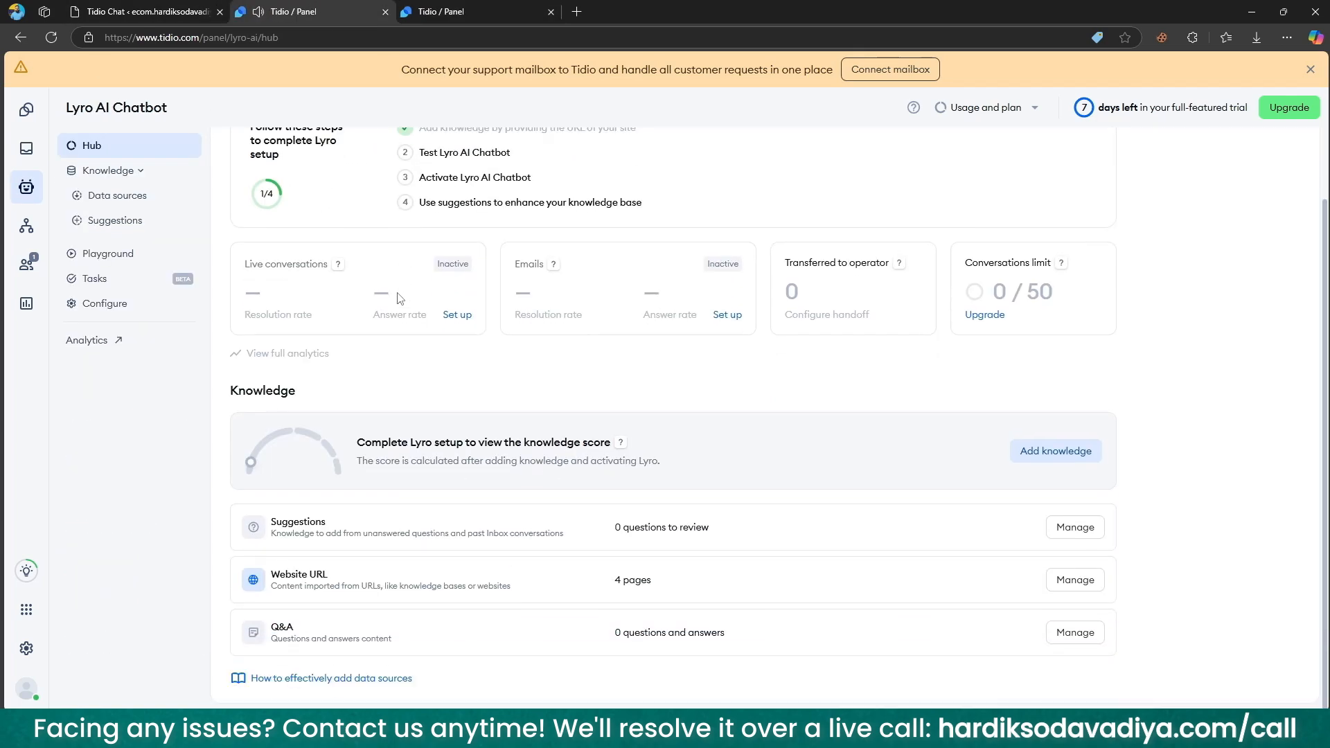
{"action": "scroll", "coordinate": [485, 229], "scroll_direction": "up", "scroll_amount": 1}
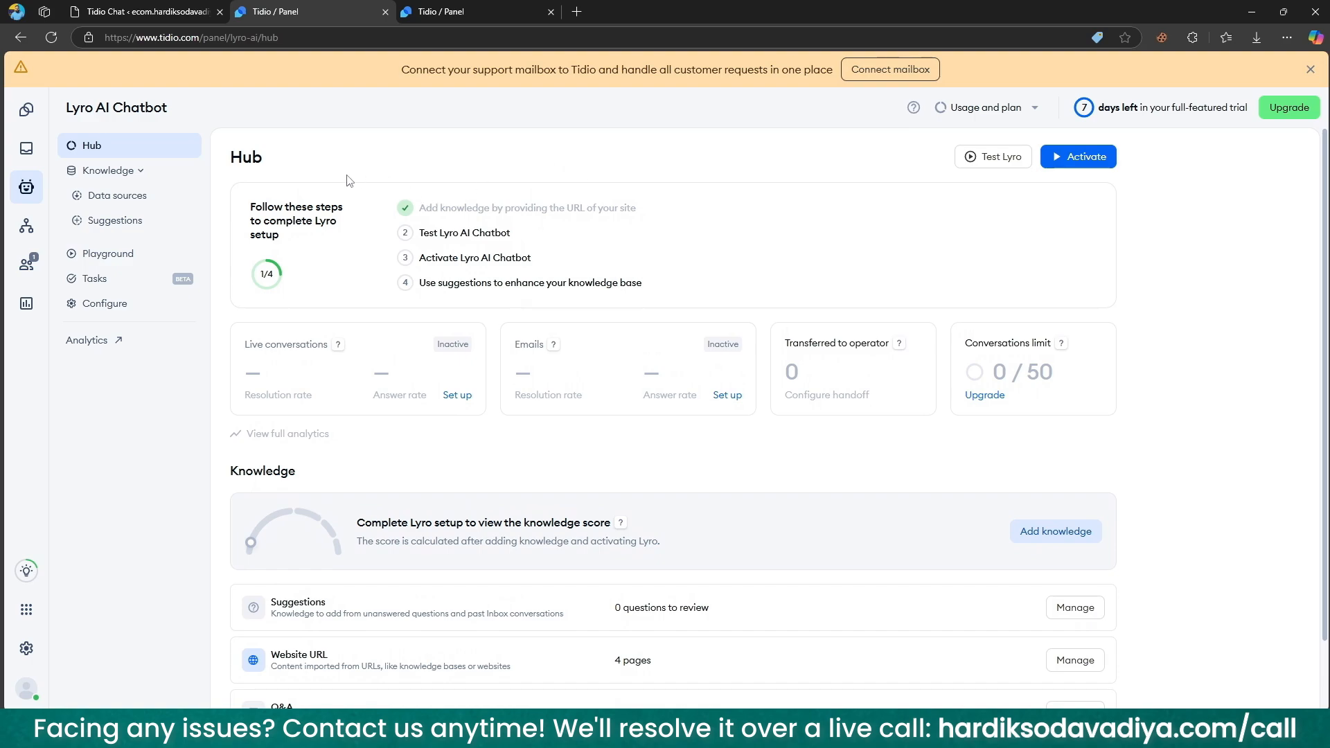
{"action": "left_click", "coordinate": [115, 173]}
{"action": "left_click", "coordinate": [114, 178]}
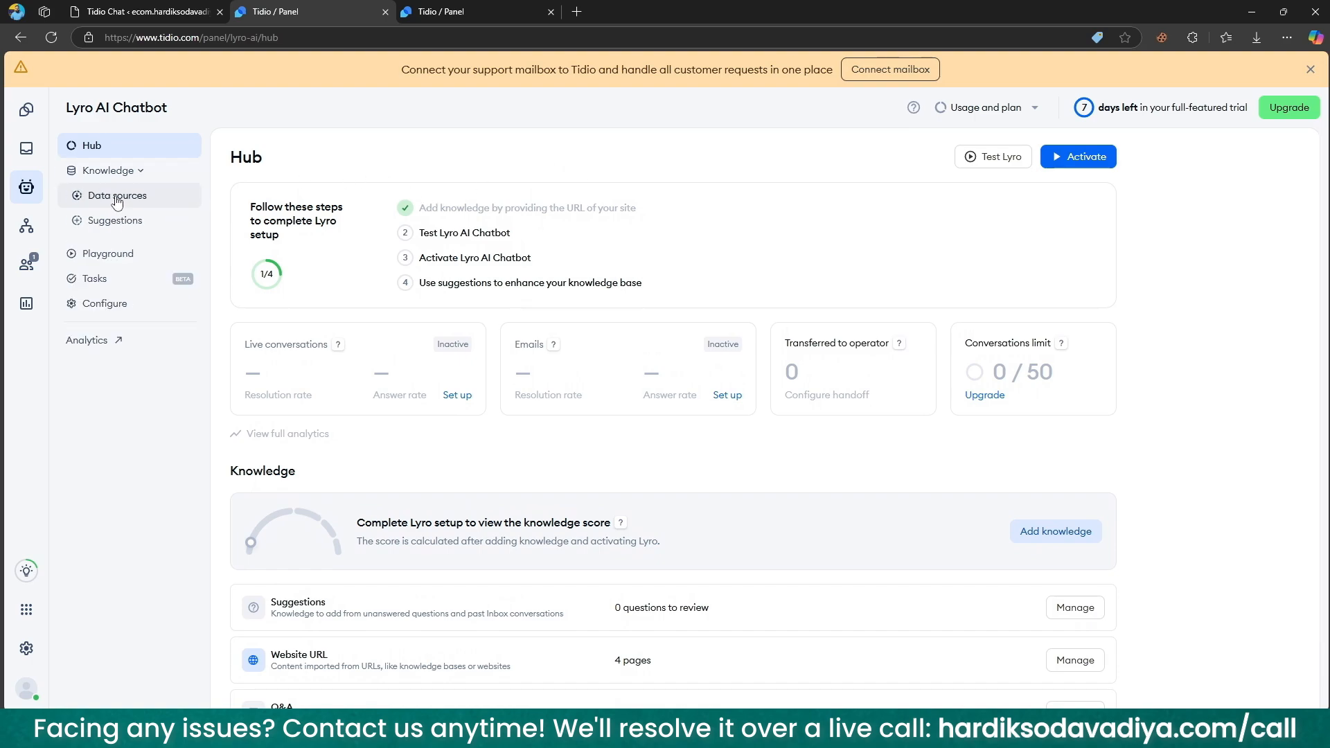
{"action": "left_click", "coordinate": [117, 196]}
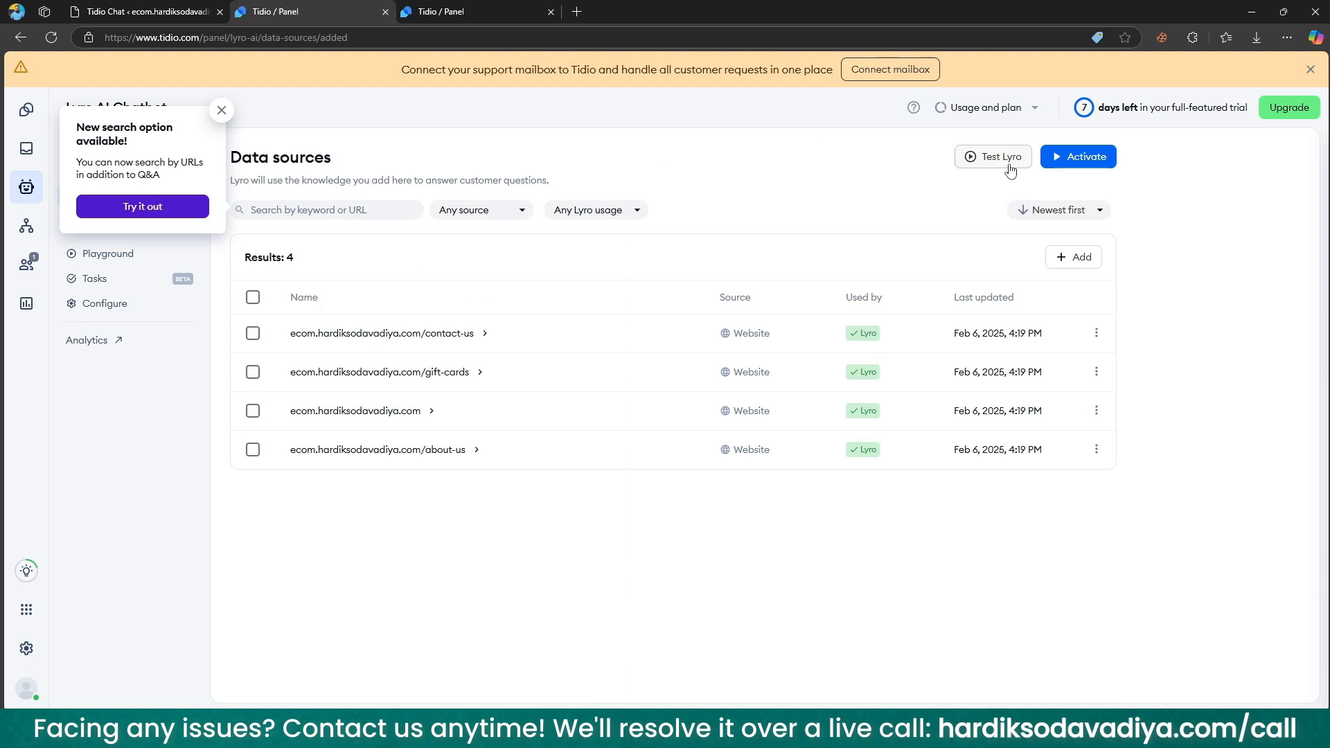
{"action": "left_click", "coordinate": [222, 110]}
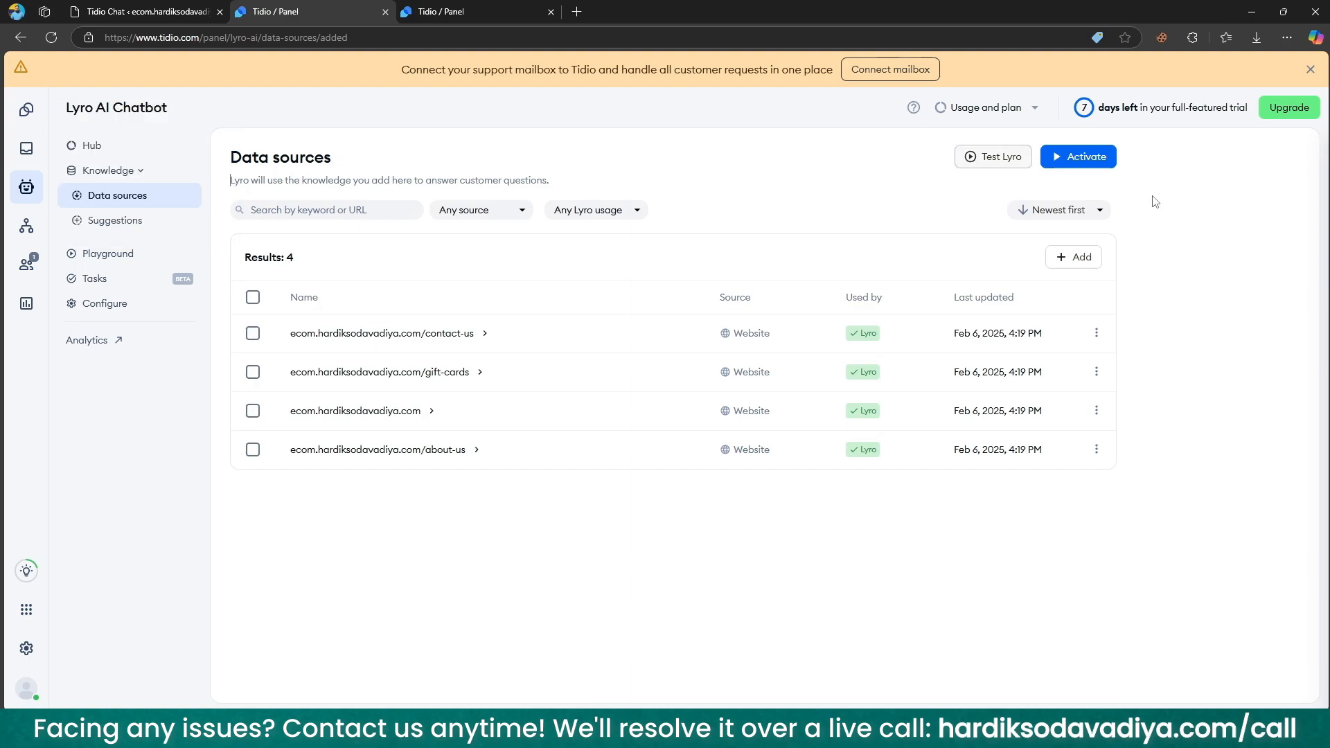
Step: Test Lyro with the sample question "Where is the Kettal brand from?" and check the source page linked in its answer
{"action": "left_click", "coordinate": [973, 161]}
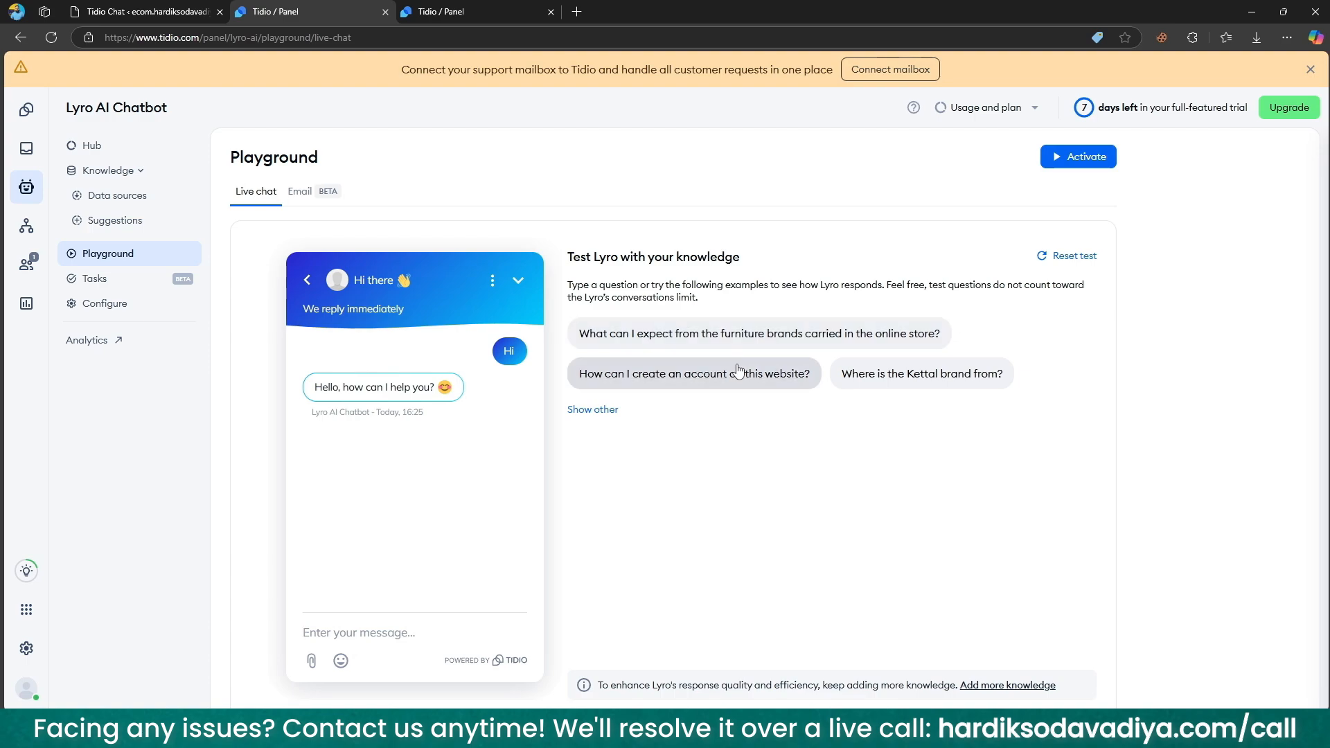
{"action": "left_click", "coordinate": [895, 380]}
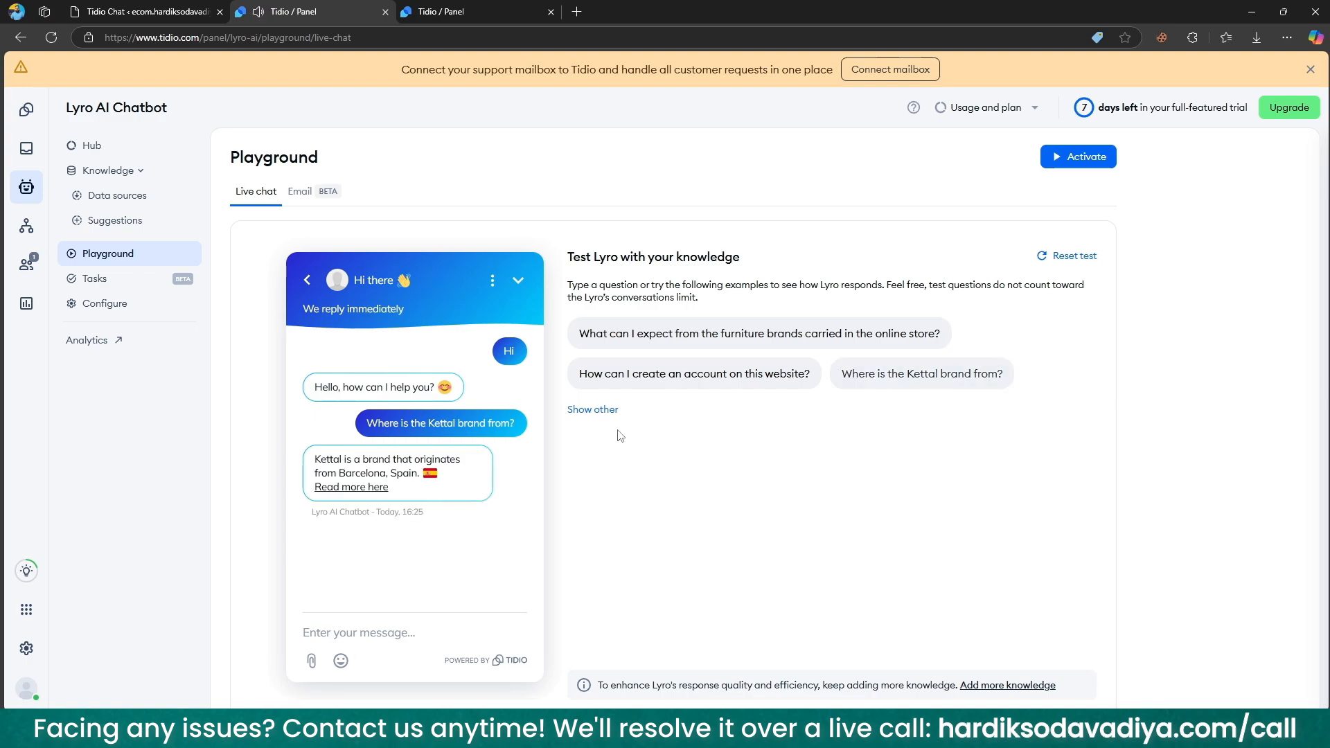
{"action": "left_click", "coordinate": [368, 486]}
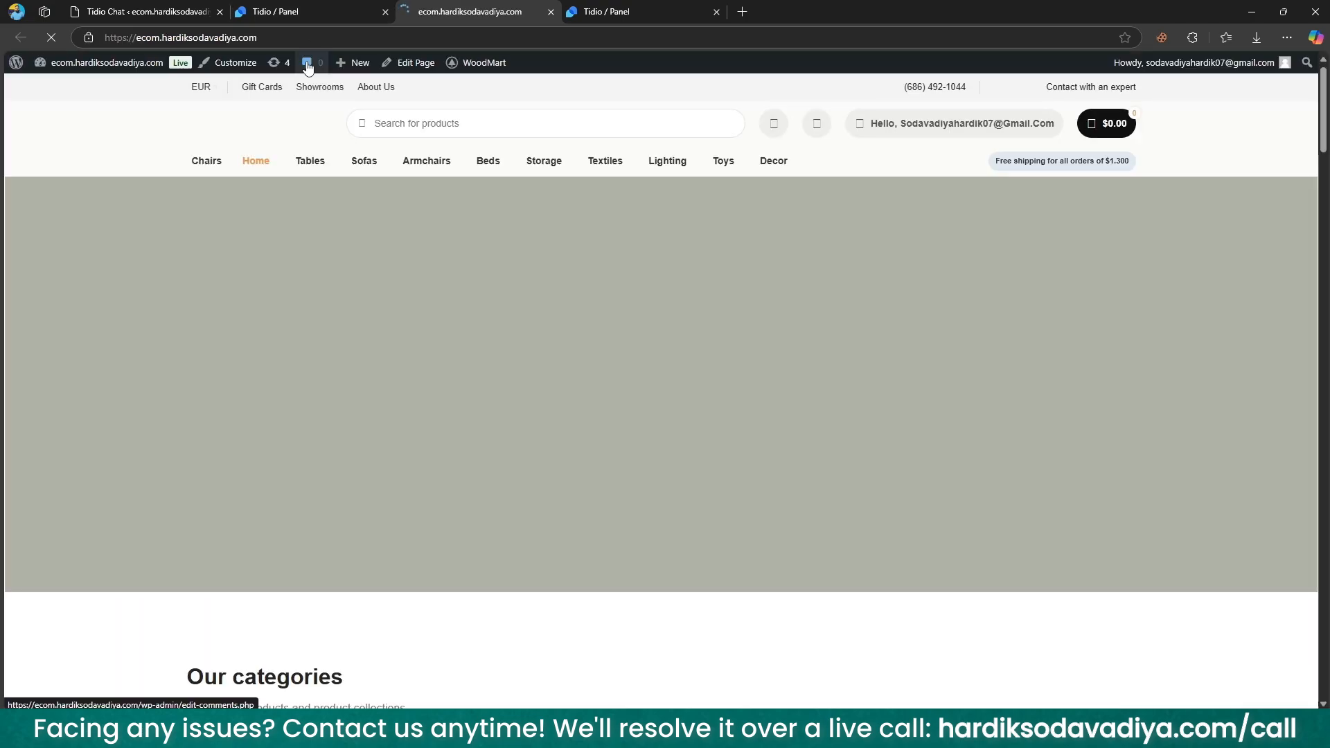
{"action": "scroll", "coordinate": [375, 244], "scroll_direction": "down", "scroll_amount": 5}
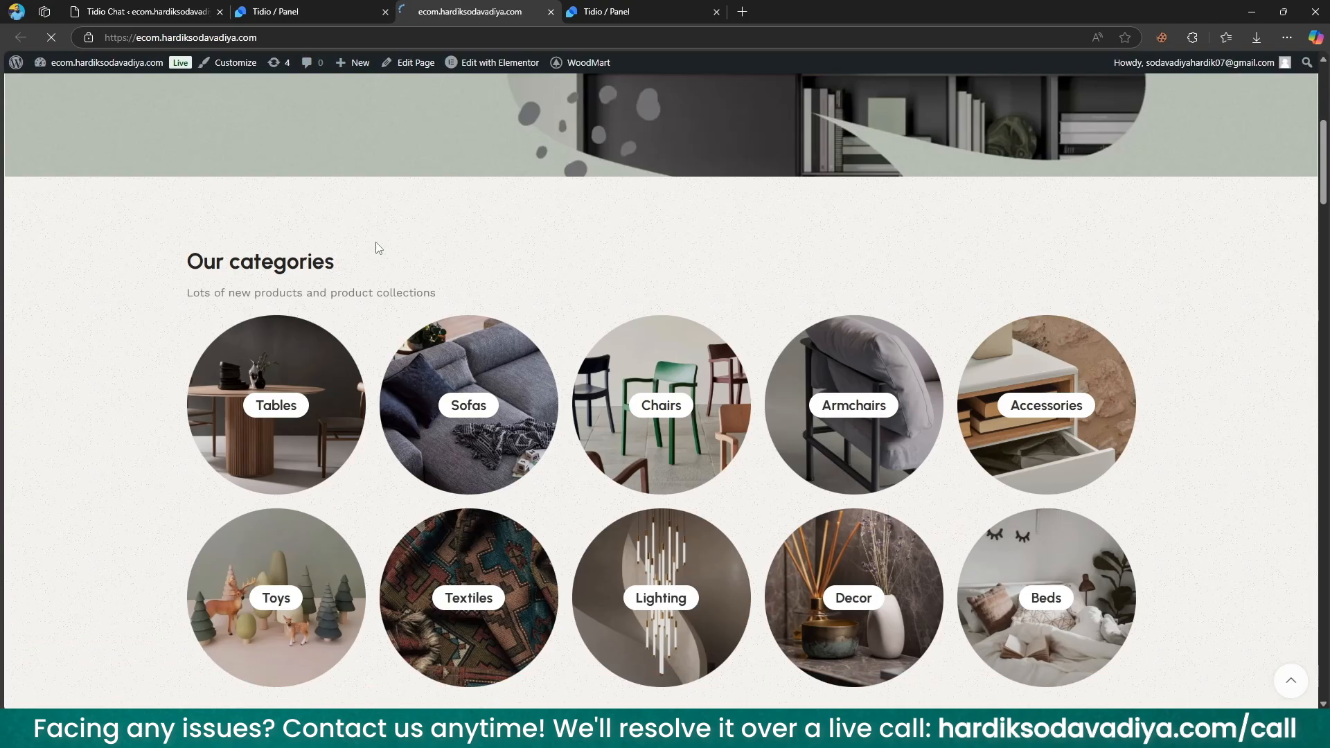
{"action": "scroll", "coordinate": [375, 247], "scroll_direction": "down", "scroll_amount": 1}
{"action": "left_click", "coordinate": [550, 12]}
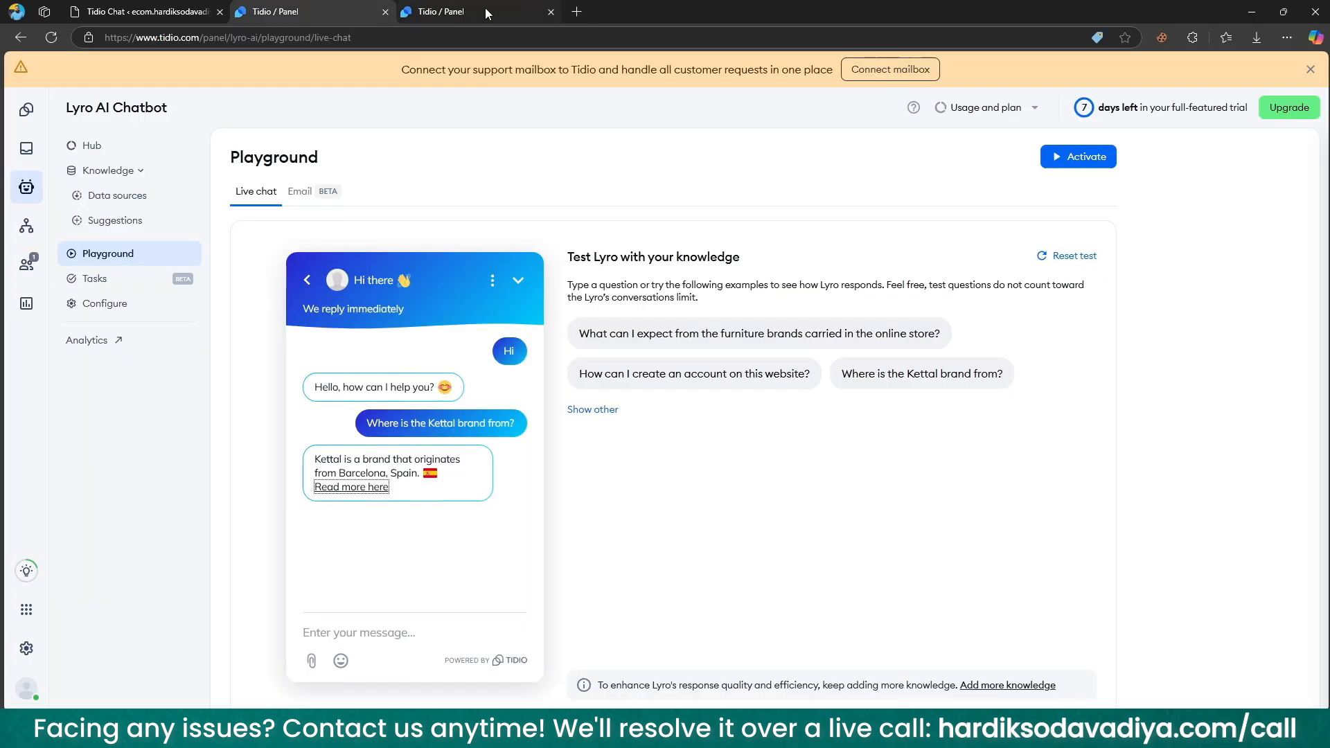
Step: Load other sample questions, ask Lyro "Can I purchase WoodMart Gift Cards online or in-store?", and collapse the test chat
{"action": "left_click", "coordinate": [600, 412]}
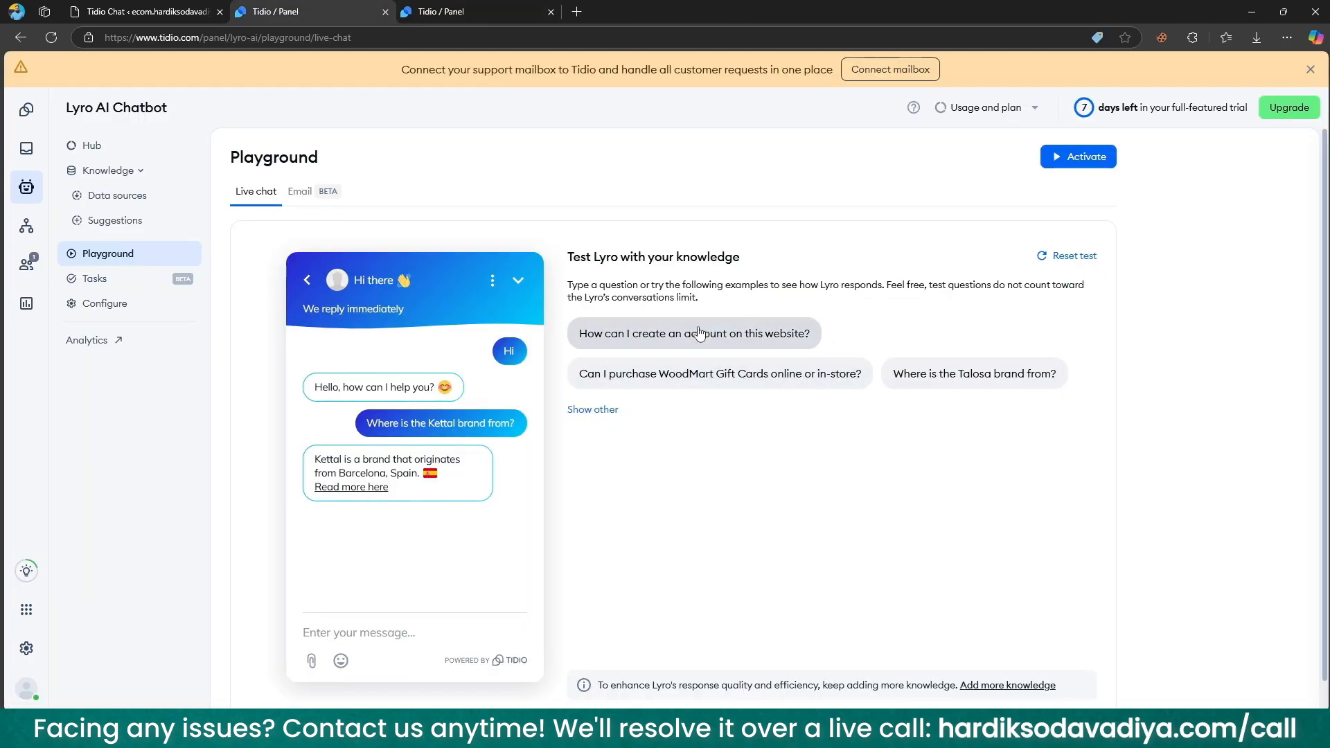
{"action": "left_click", "coordinate": [748, 385]}
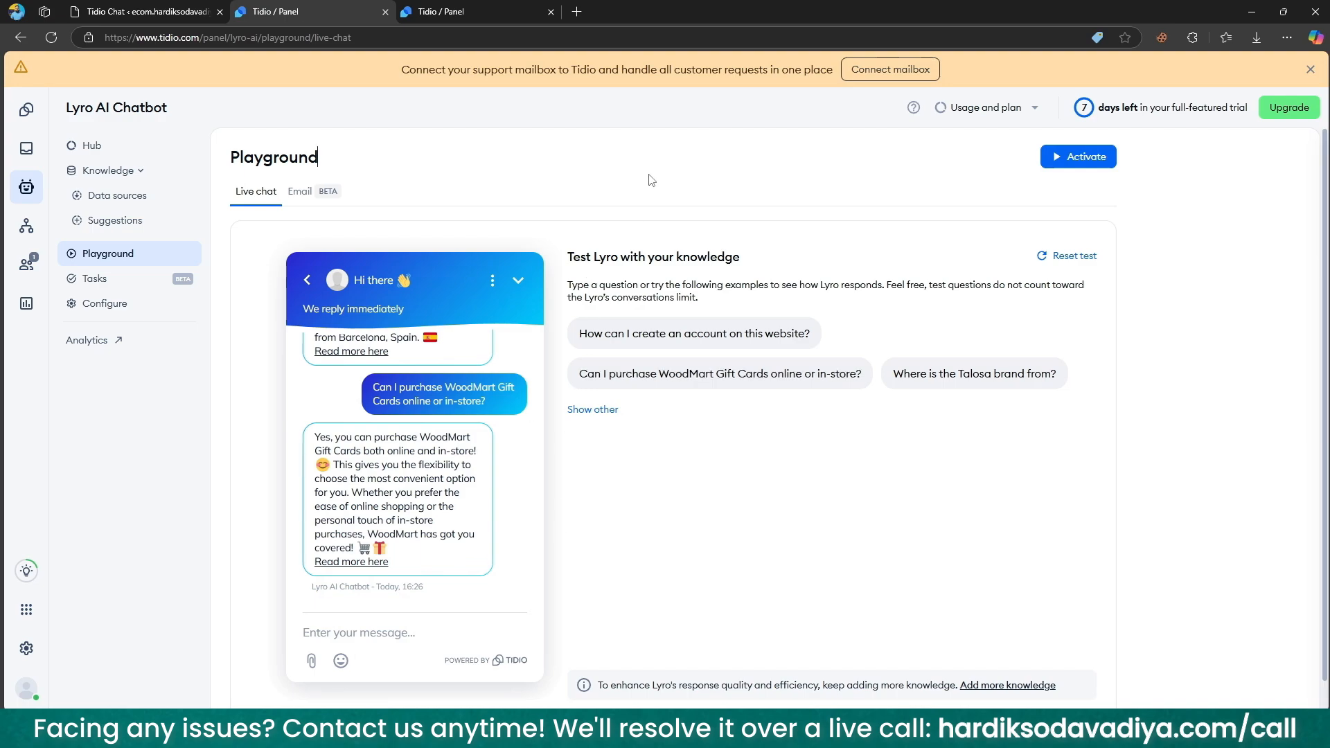
{"action": "left_click", "coordinate": [511, 282]}
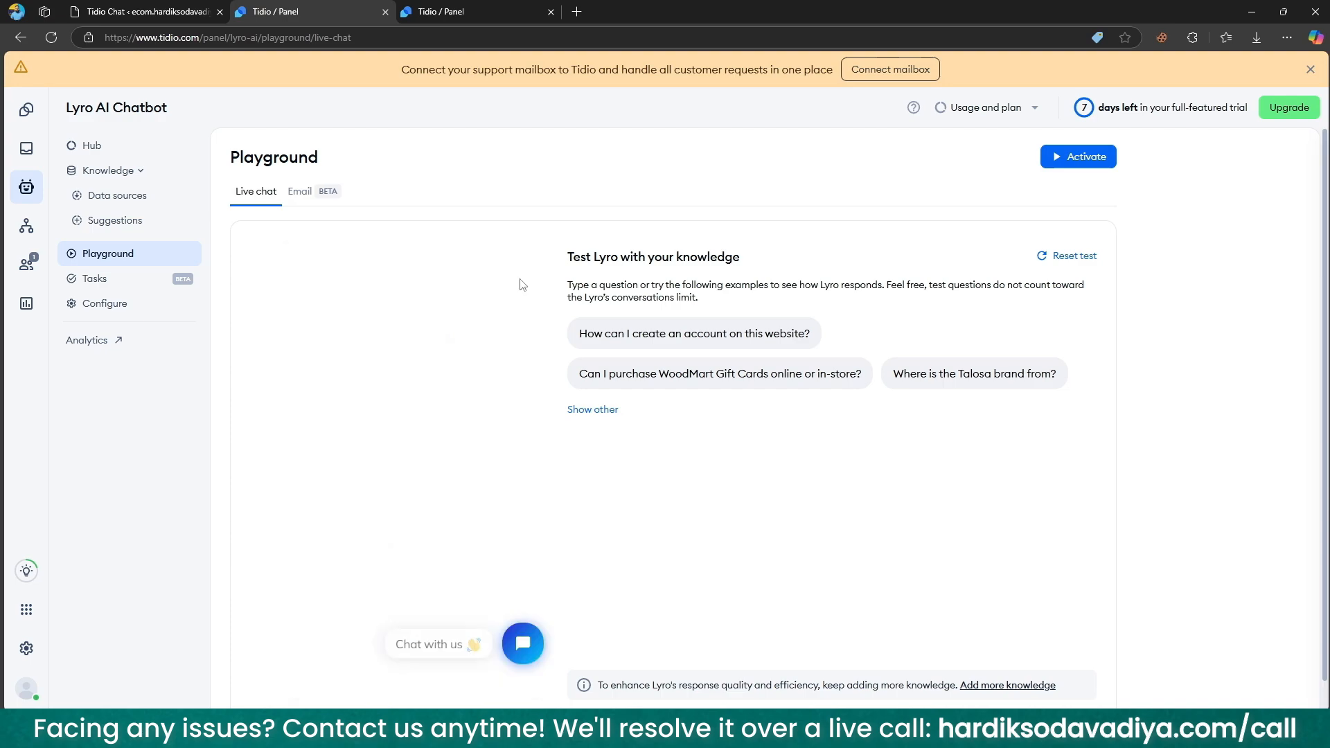
Step: Look over the email playground, the knowledge suggestions, and the setup progress and usage overview in the Lyro Hub
{"action": "left_click", "coordinate": [326, 198]}
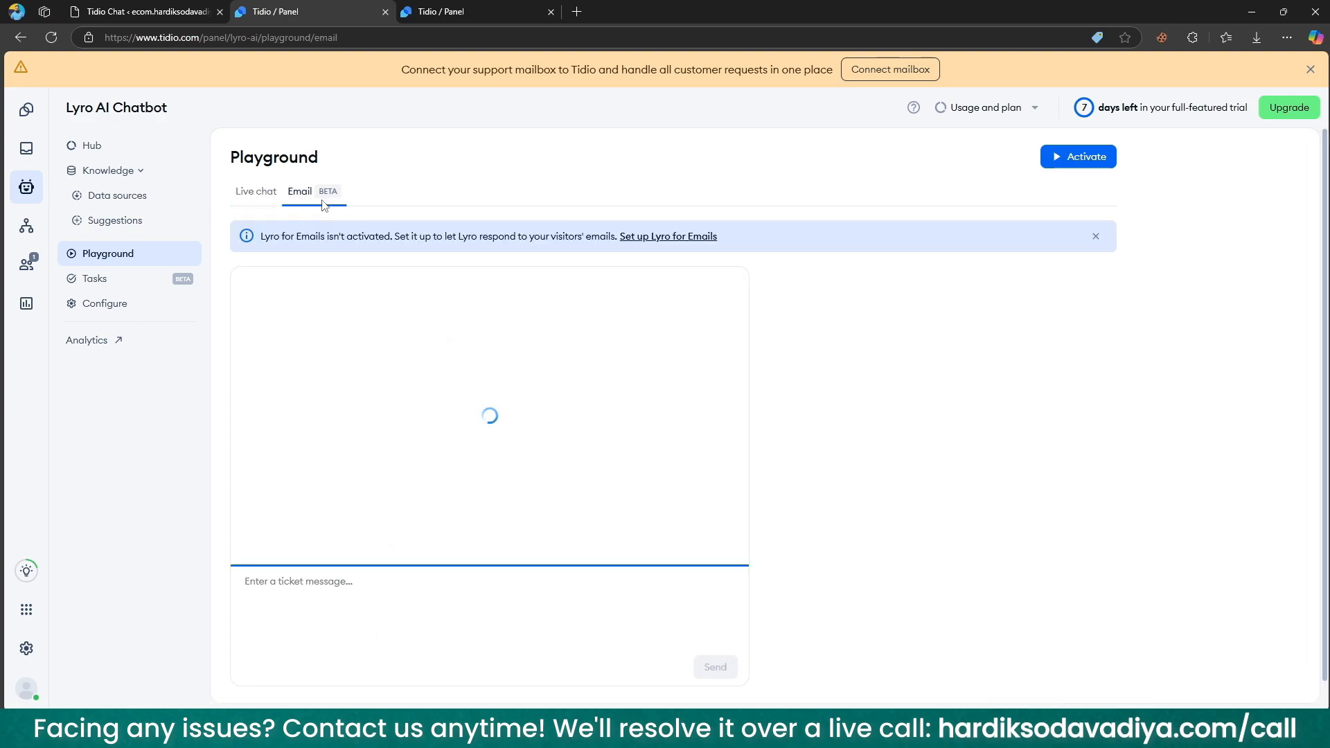
{"action": "left_click", "coordinate": [261, 200]}
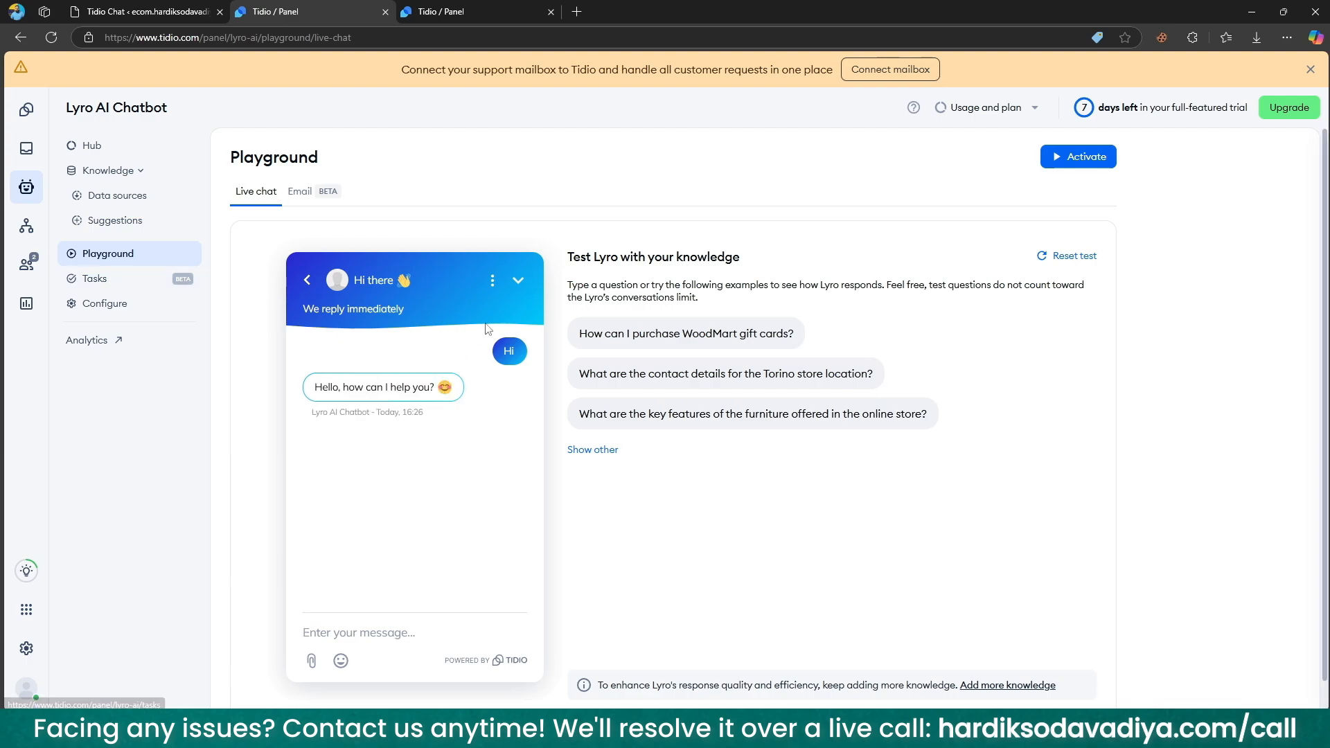
{"action": "left_click", "coordinate": [138, 222]}
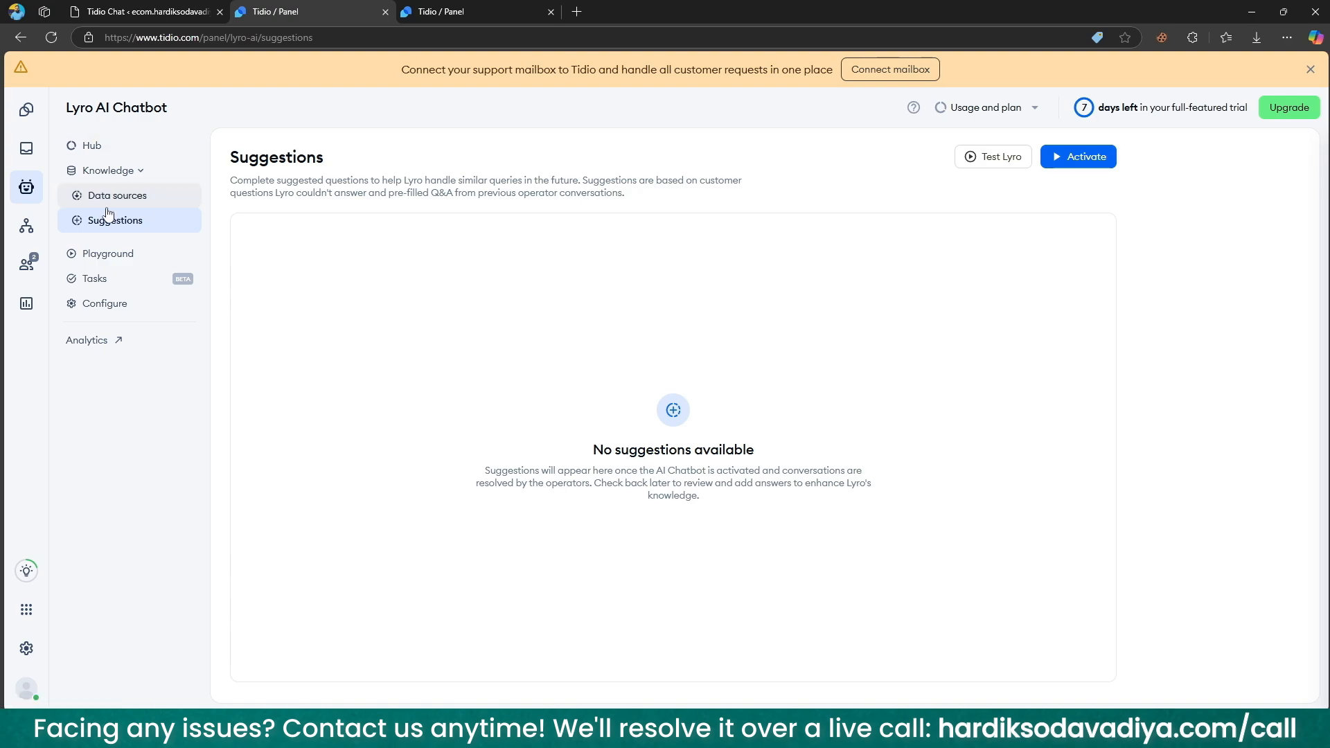
{"action": "left_click", "coordinate": [149, 147]}
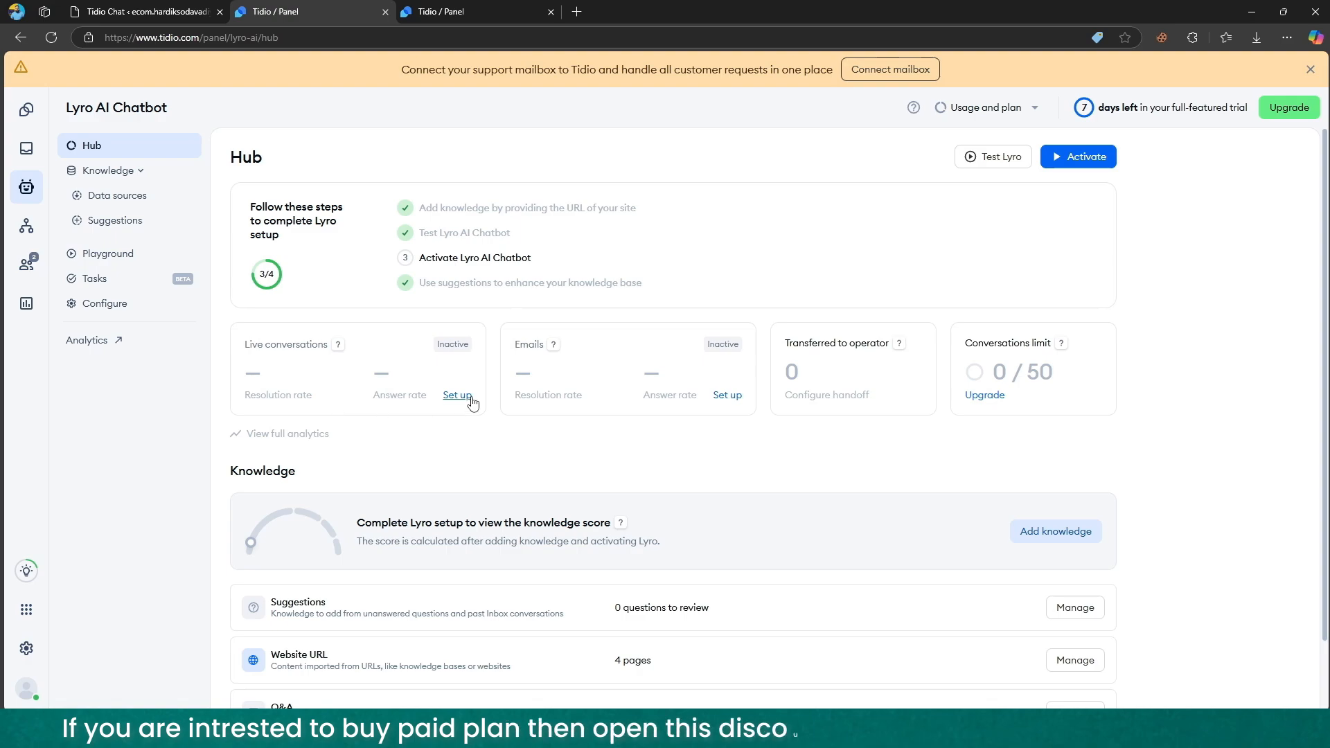
{"action": "scroll", "coordinate": [528, 492], "scroll_direction": "down", "scroll_amount": 2}
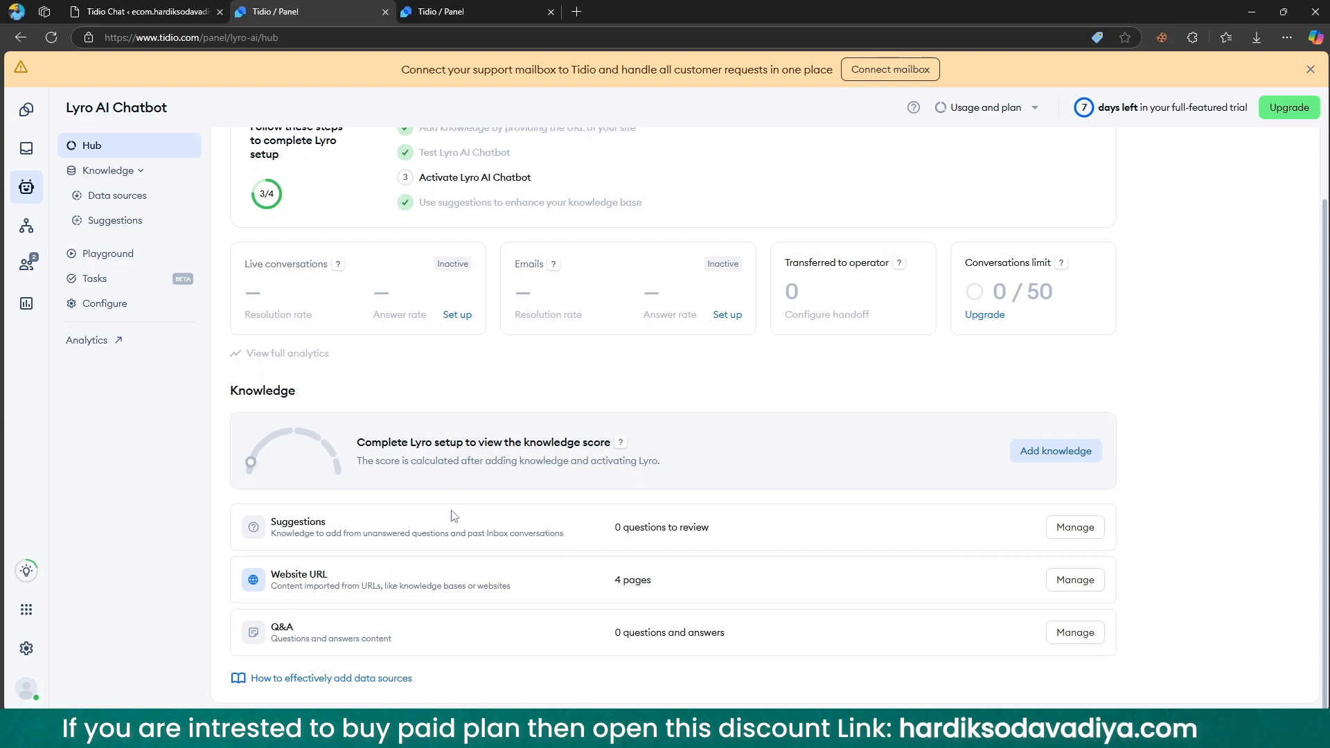
{"action": "scroll", "coordinate": [703, 611], "scroll_direction": "up", "scroll_amount": 2}
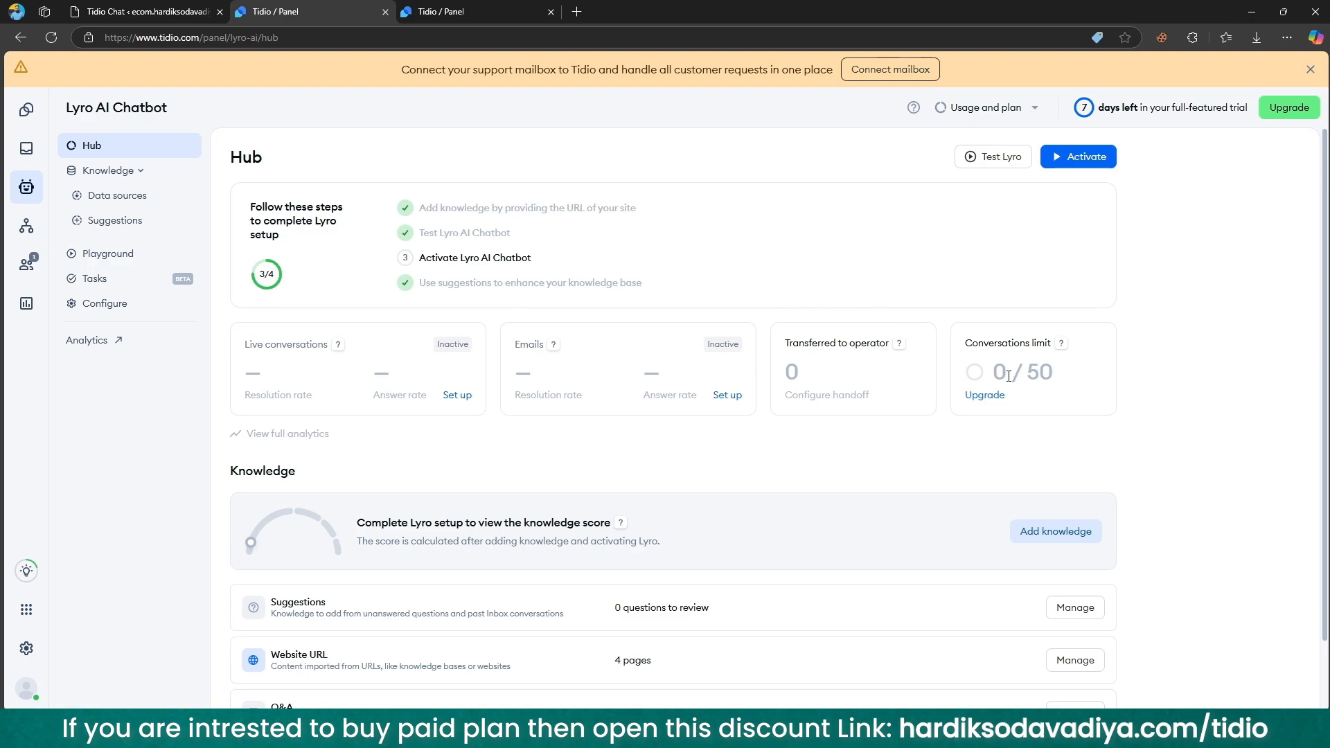
Step: Activate the Lyro AI Chatbot and dismiss the activation and setup notices
{"action": "left_click", "coordinate": [1080, 157]}
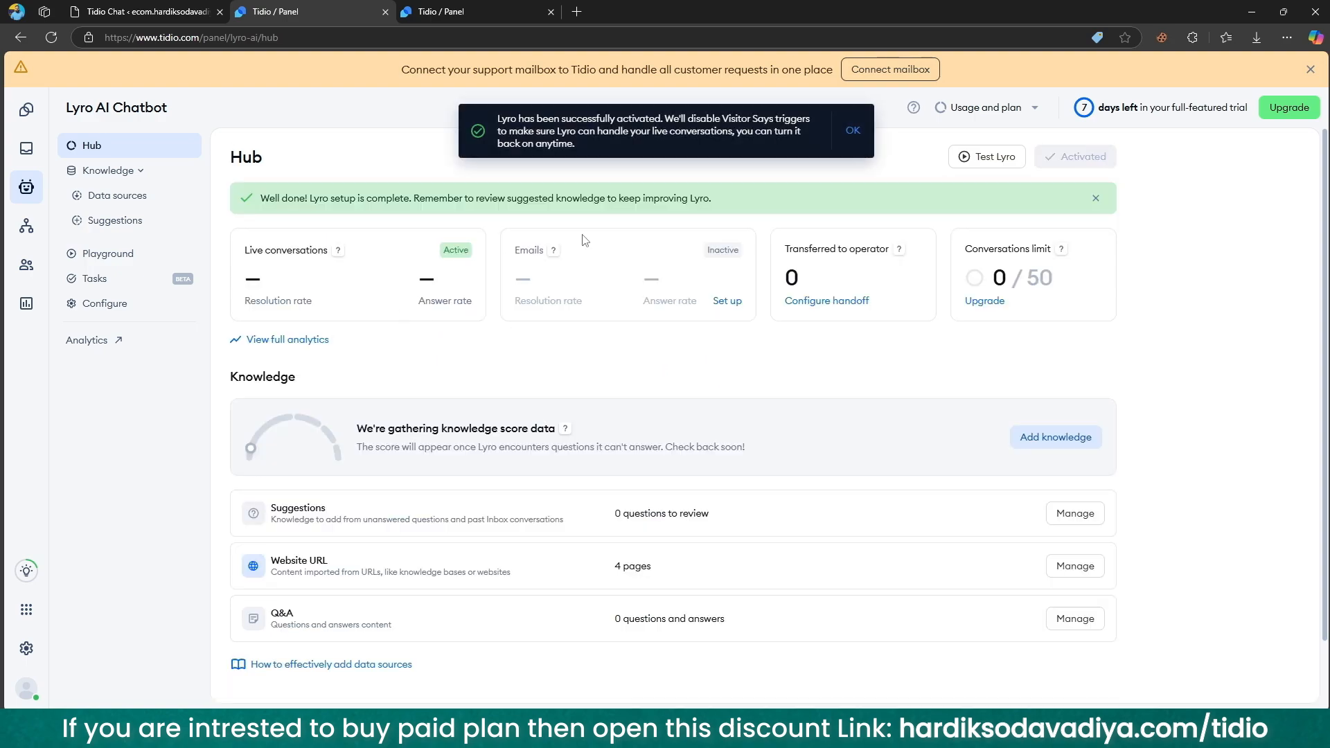
{"action": "left_click", "coordinate": [855, 133]}
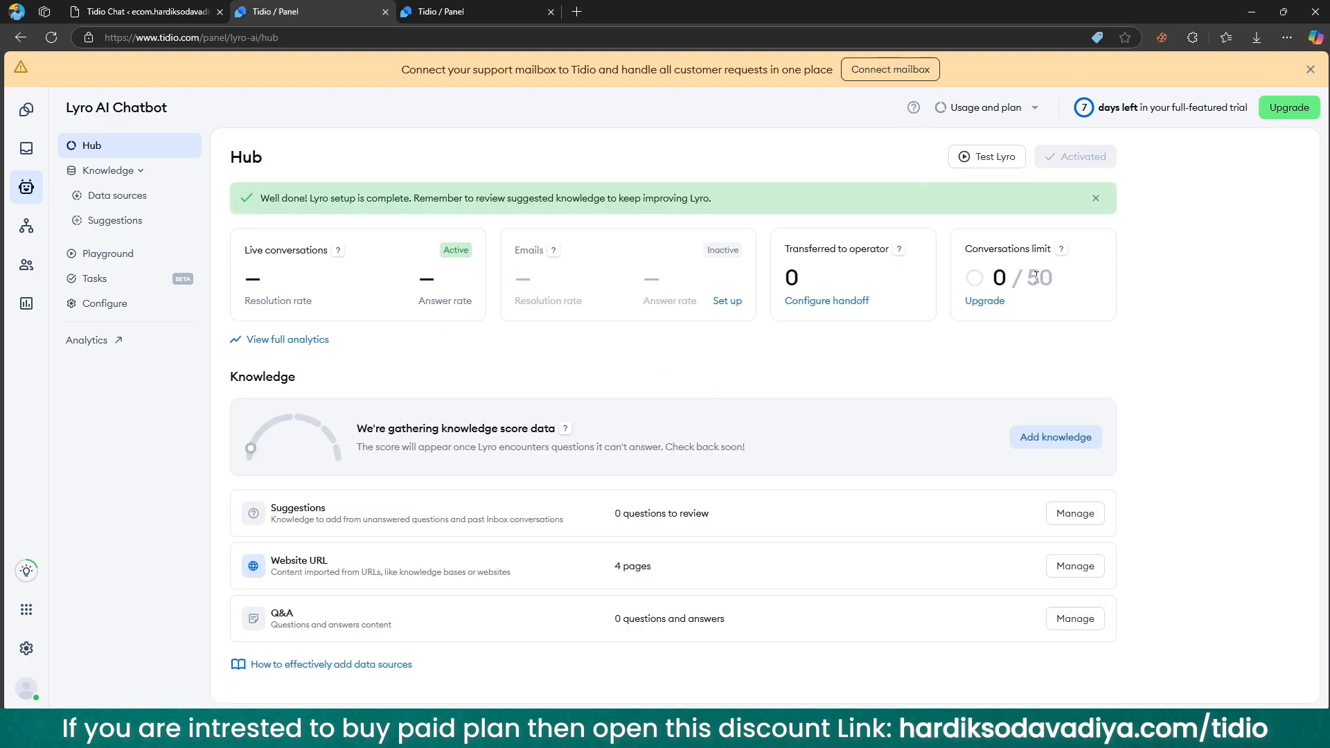
{"action": "left_click", "coordinate": [1095, 198]}
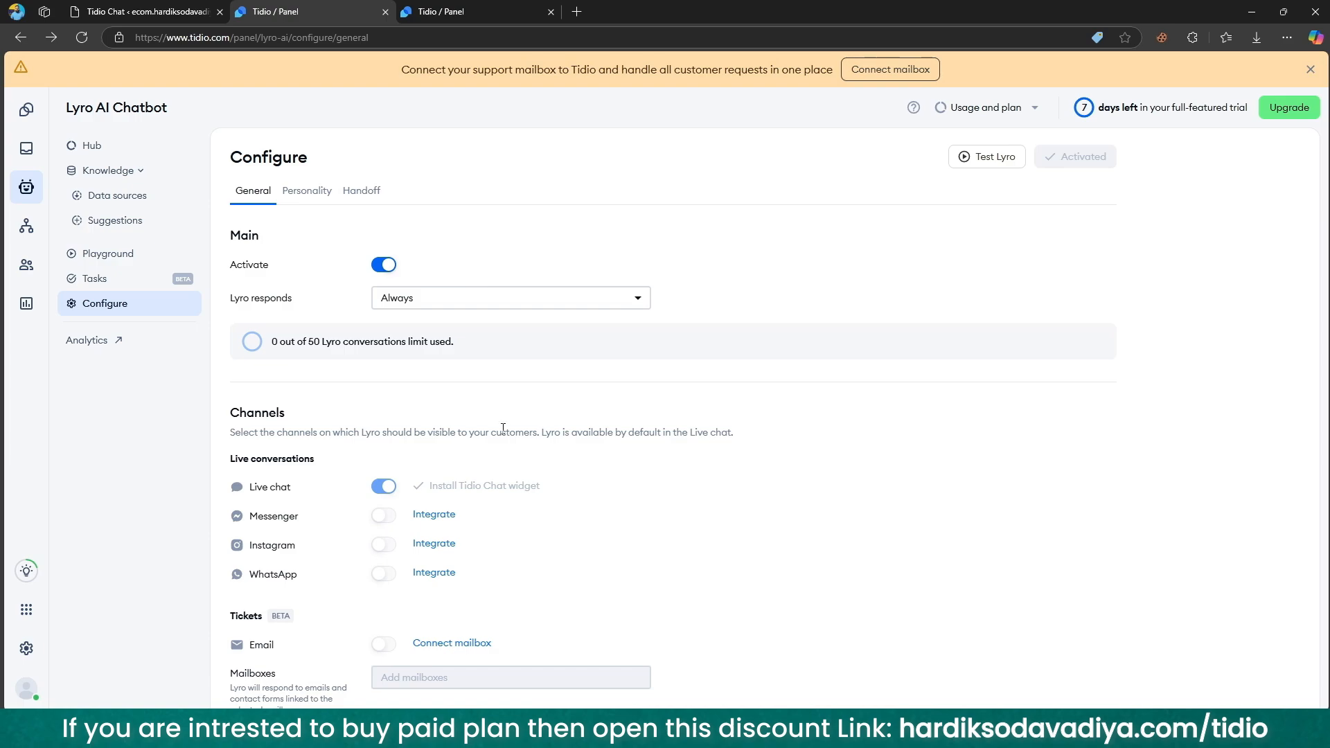
Step: Review Lyro's general configuration, including response timing, channels, ticket mailboxes and supported languages
{"action": "scroll", "coordinate": [503, 428], "scroll_direction": "down", "scroll_amount": 3}
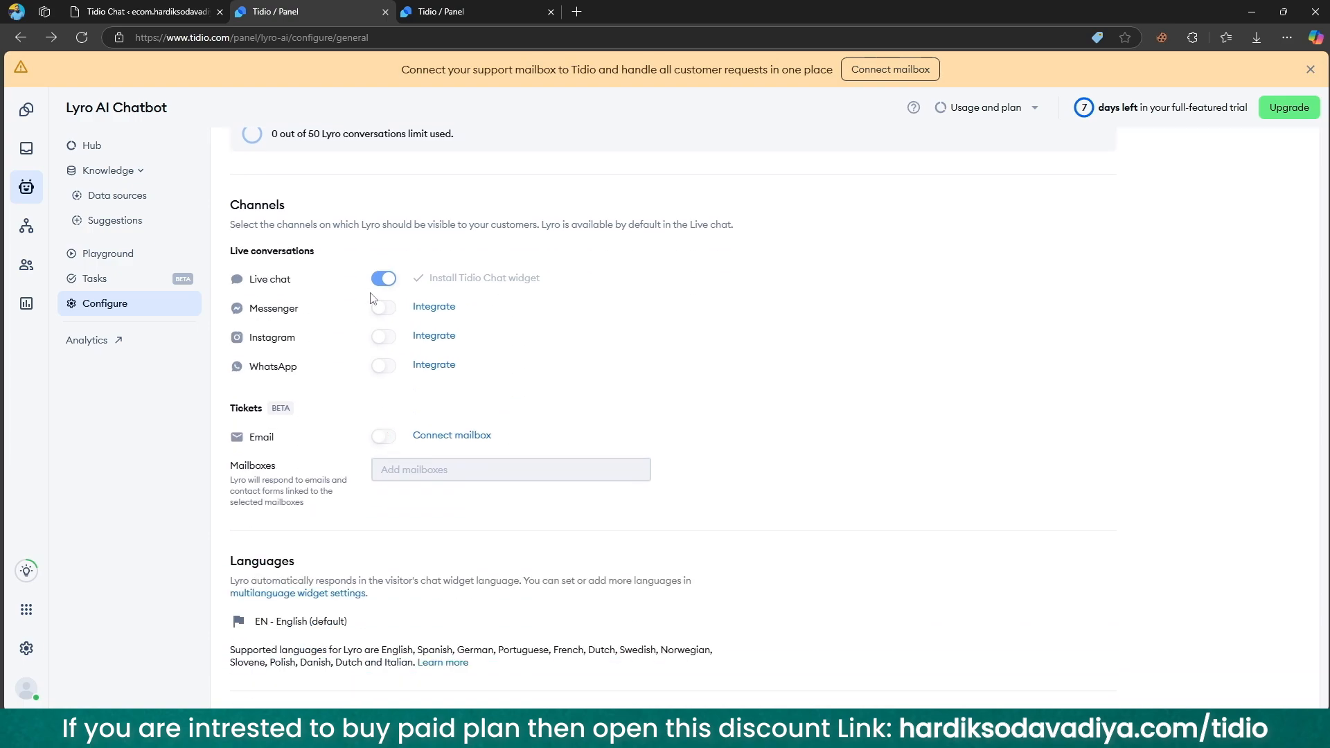
{"action": "scroll", "coordinate": [388, 356], "scroll_direction": "down", "scroll_amount": 1}
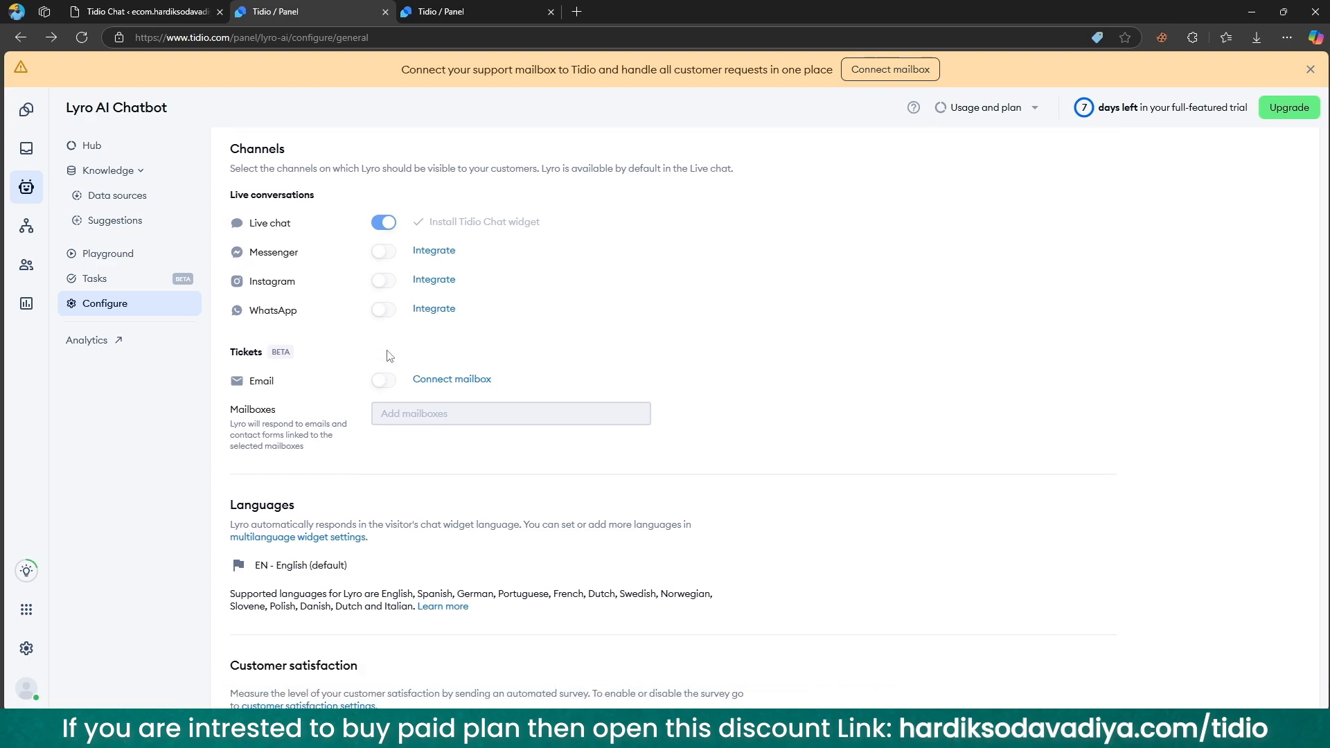
{"action": "scroll", "coordinate": [387, 356], "scroll_direction": "down", "scroll_amount": 2}
{"action": "scroll", "coordinate": [387, 356], "scroll_direction": "up", "scroll_amount": 6}
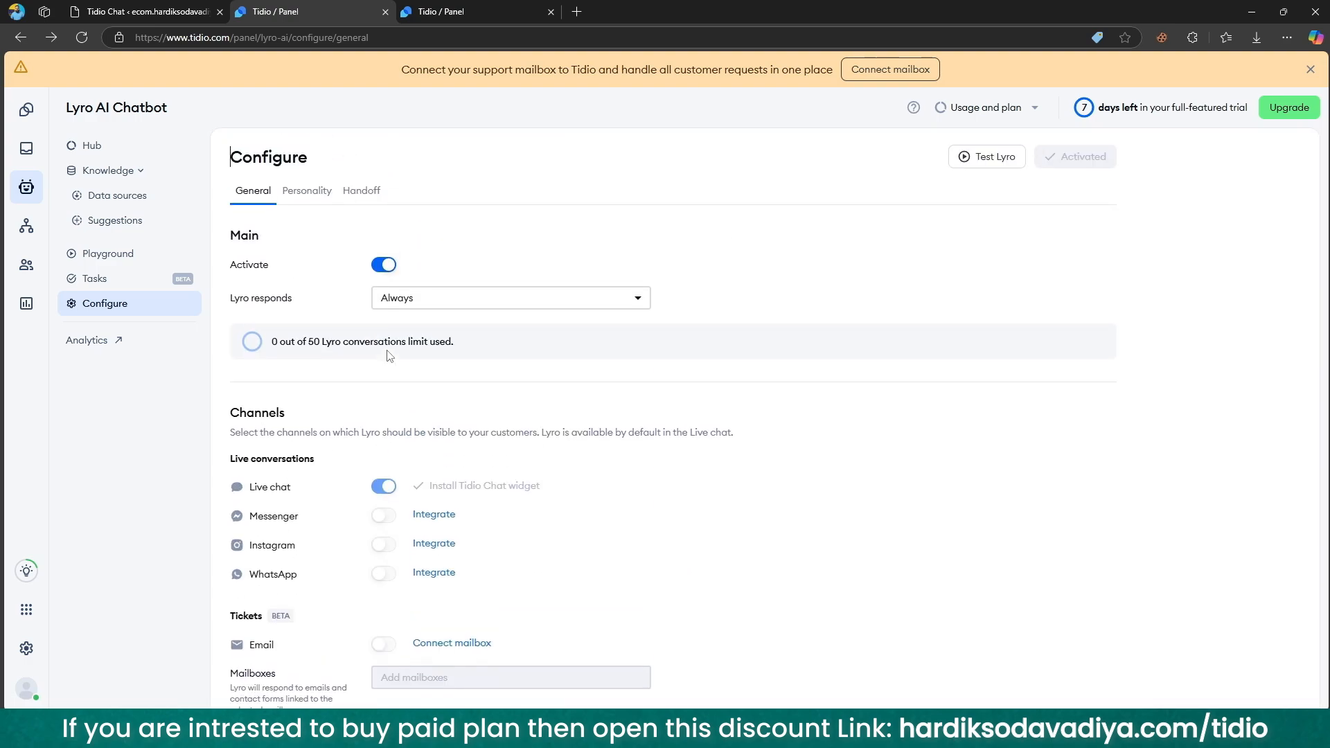
Step: Review Lyro's personality settings, including the tone-of-voice options and predefined answers, and its handoff settings
{"action": "left_click", "coordinate": [320, 191]}
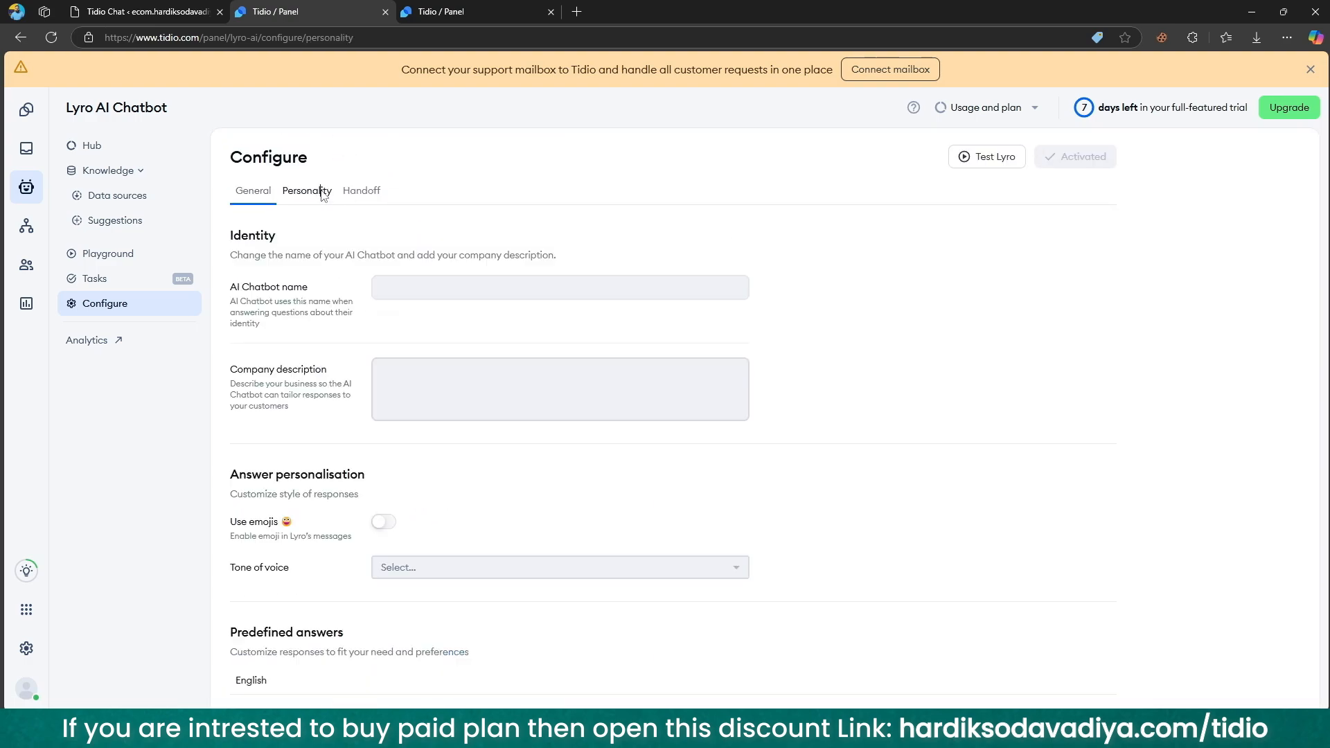
{"action": "mouse_move", "coordinate": [385, 288]}
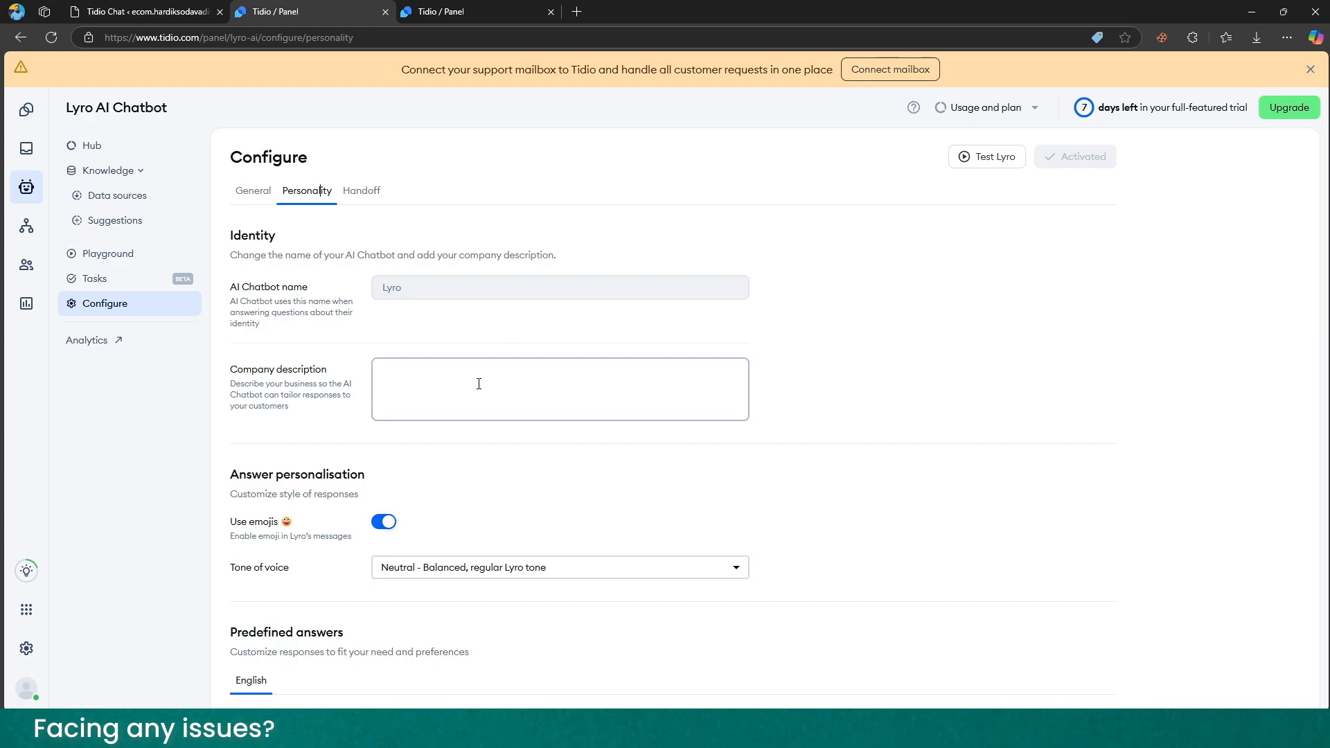
{"action": "left_click", "coordinate": [438, 570]}
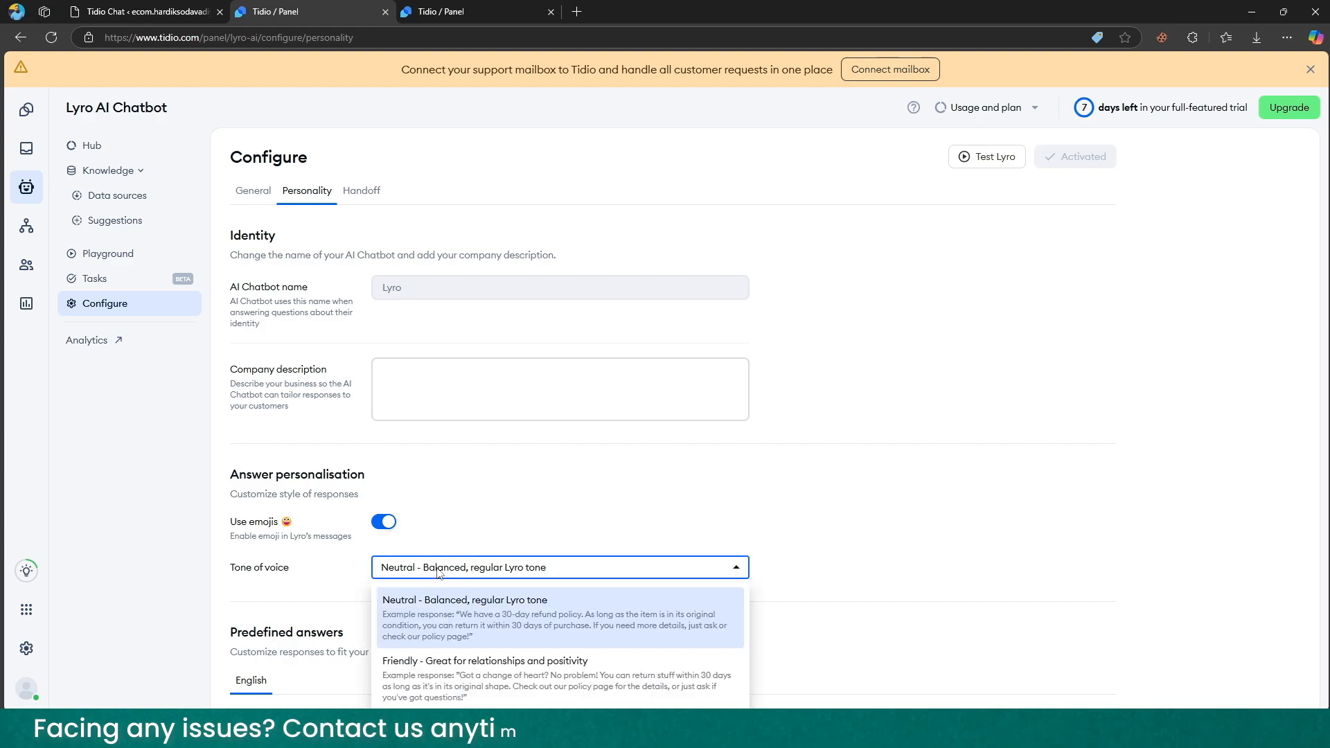
{"action": "scroll", "coordinate": [438, 569], "scroll_direction": "down", "scroll_amount": 2}
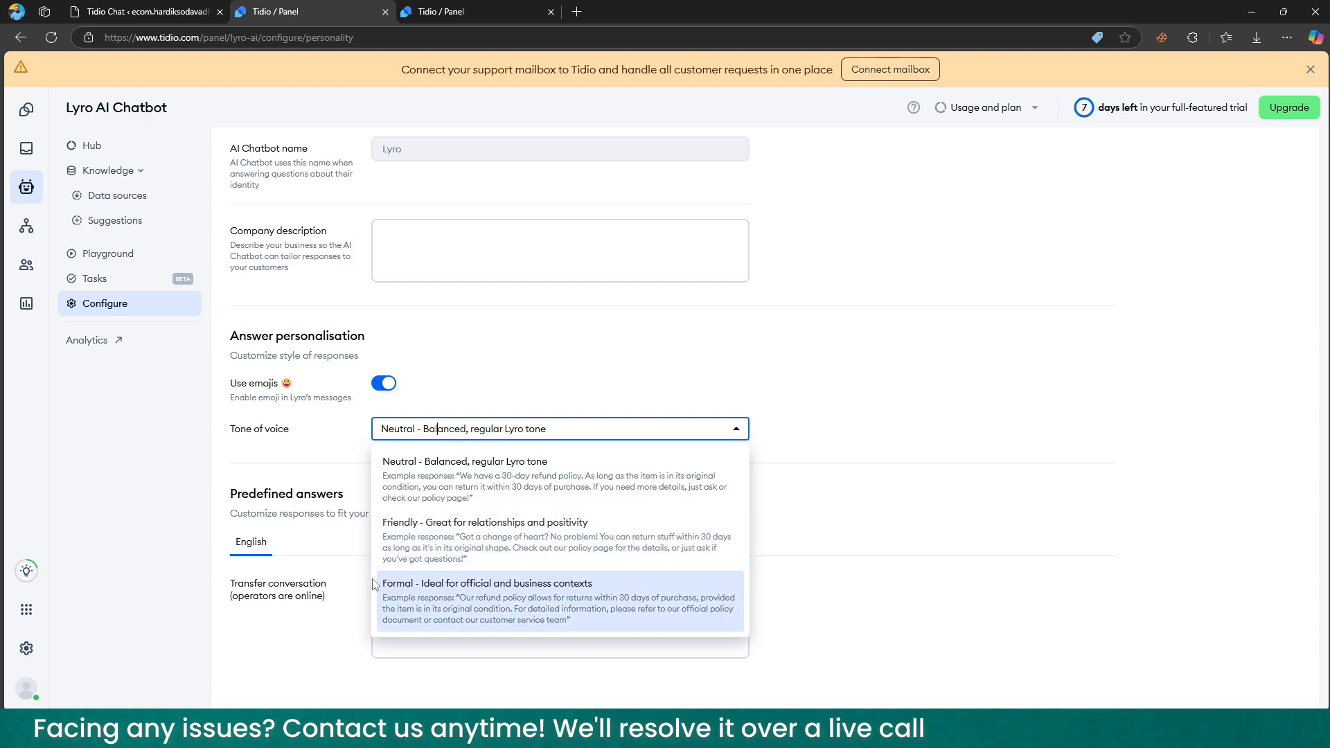
{"action": "left_click", "coordinate": [643, 332]}
{"action": "scroll", "coordinate": [584, 487], "scroll_direction": "down", "scroll_amount": 4}
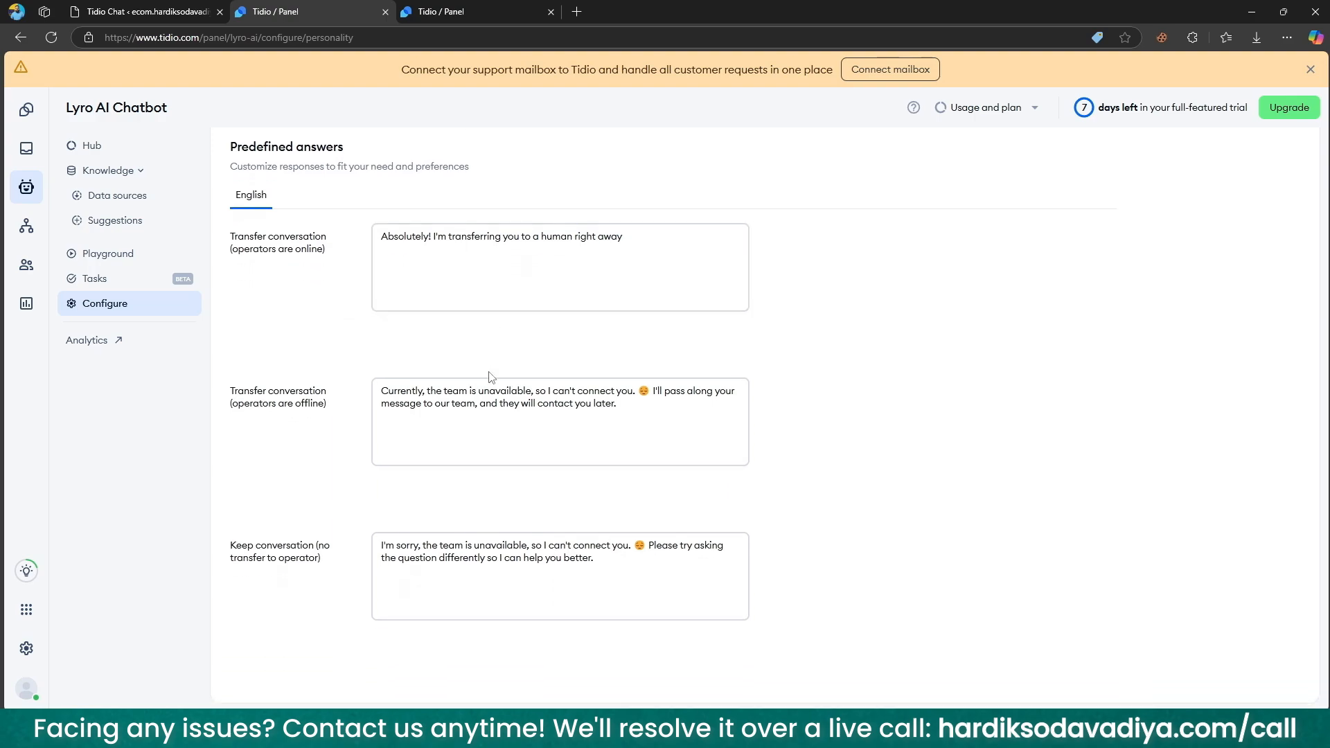
{"action": "scroll", "coordinate": [490, 372], "scroll_direction": "up", "scroll_amount": 6}
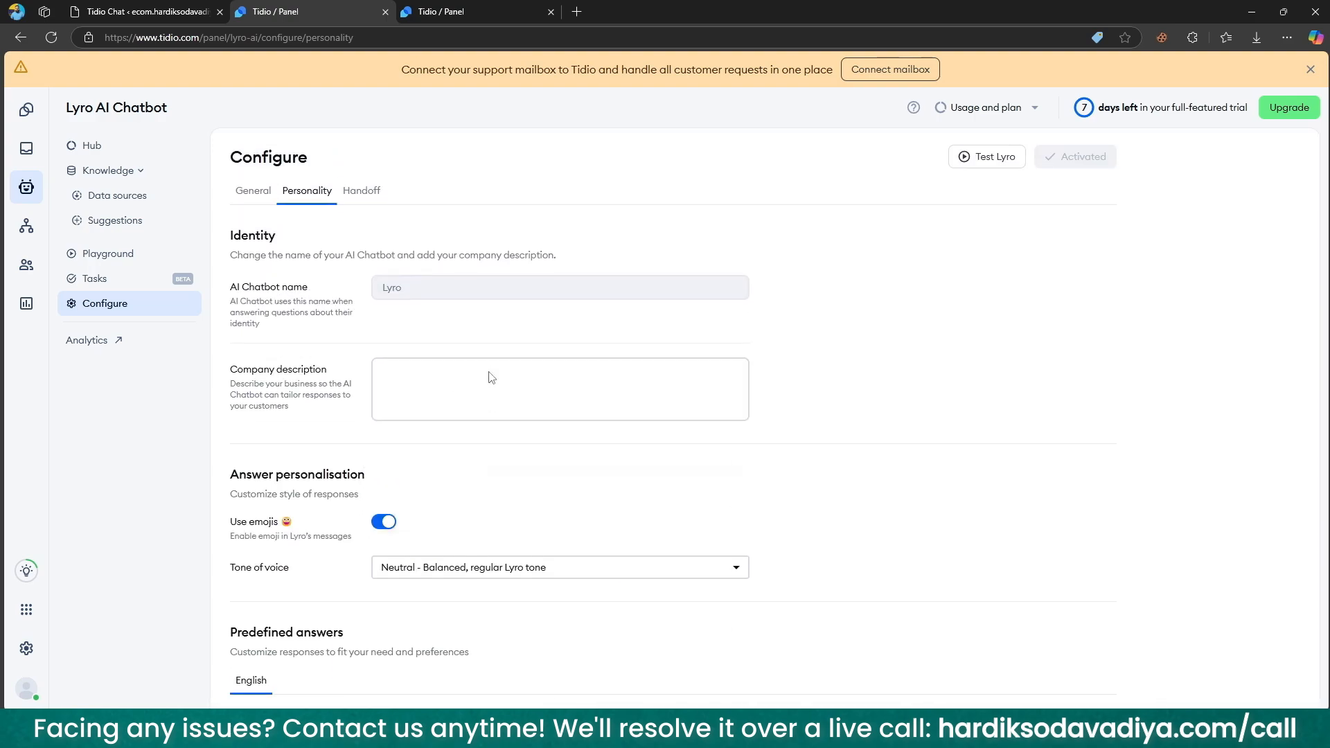
{"action": "left_click", "coordinate": [363, 191]}
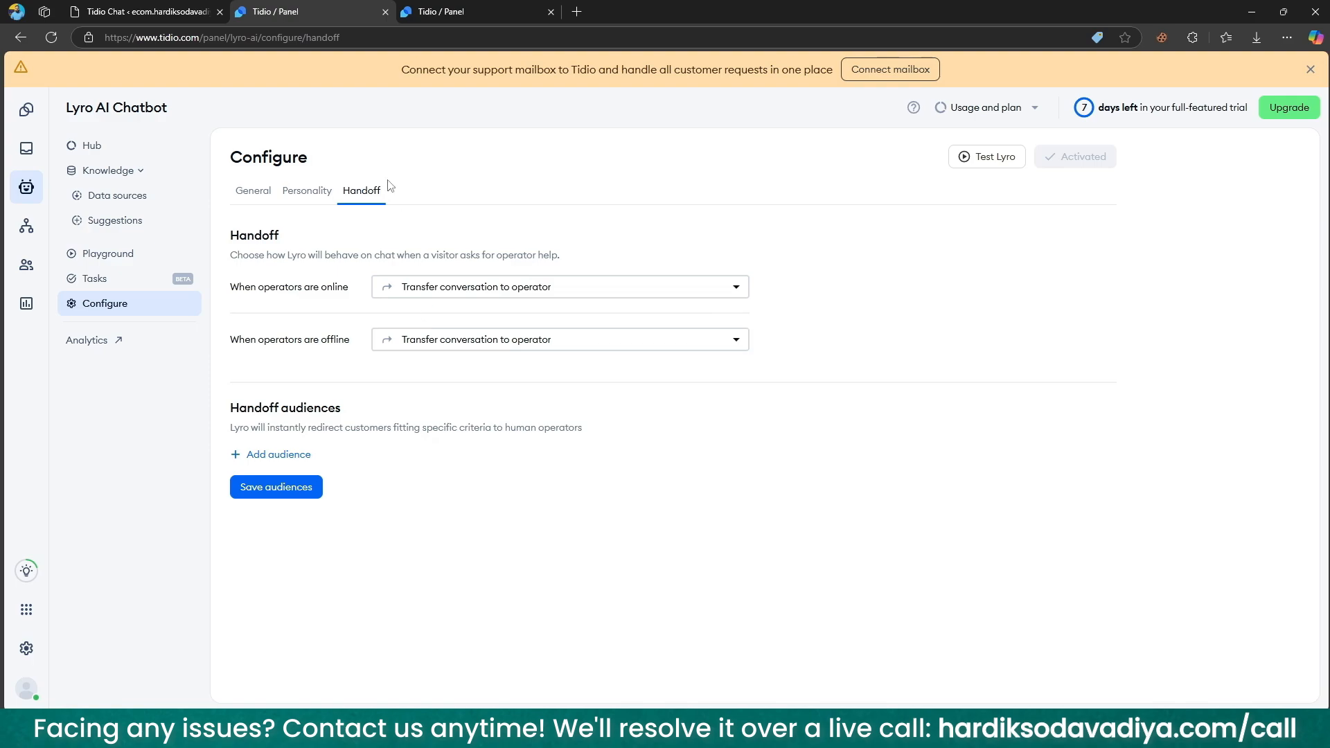
{"action": "left_click", "coordinate": [247, 191]}
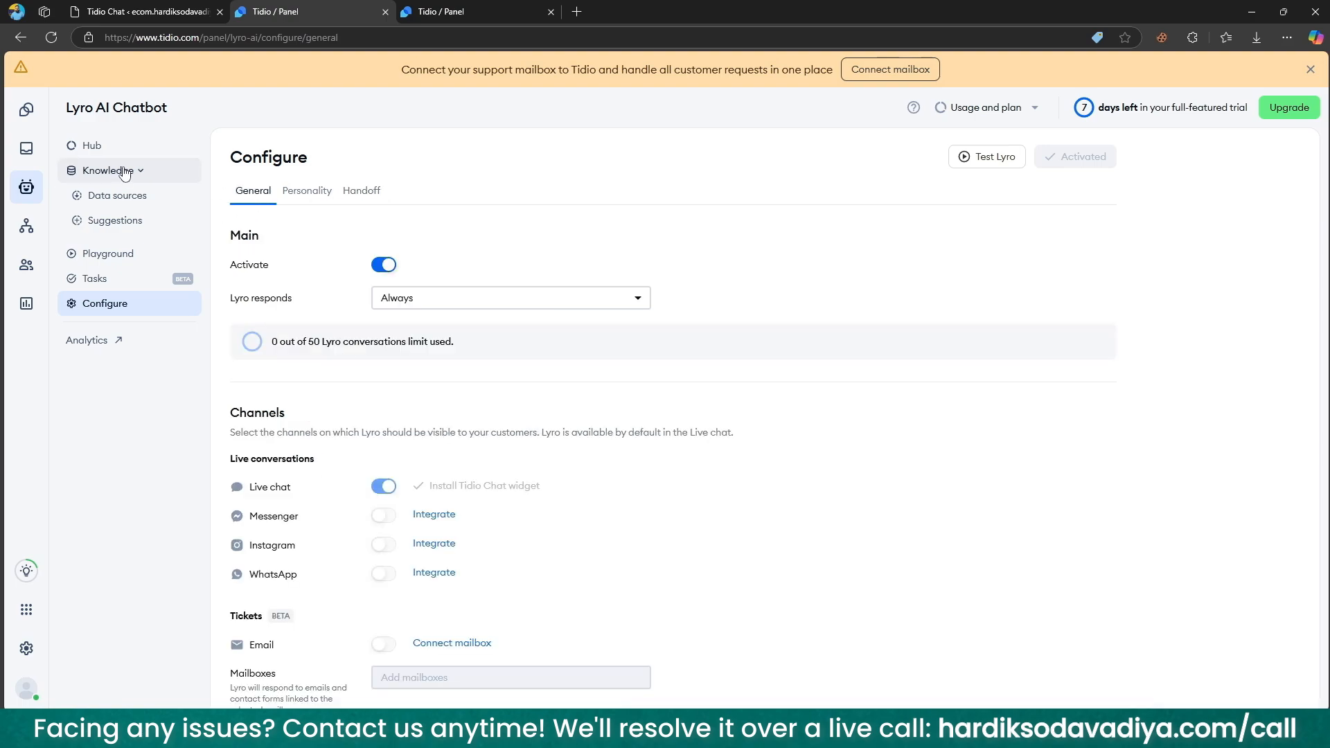
Step: Look over the Lyro Hub and the data sources, and examine the form for adding a question and answer manually
{"action": "left_click", "coordinate": [120, 142]}
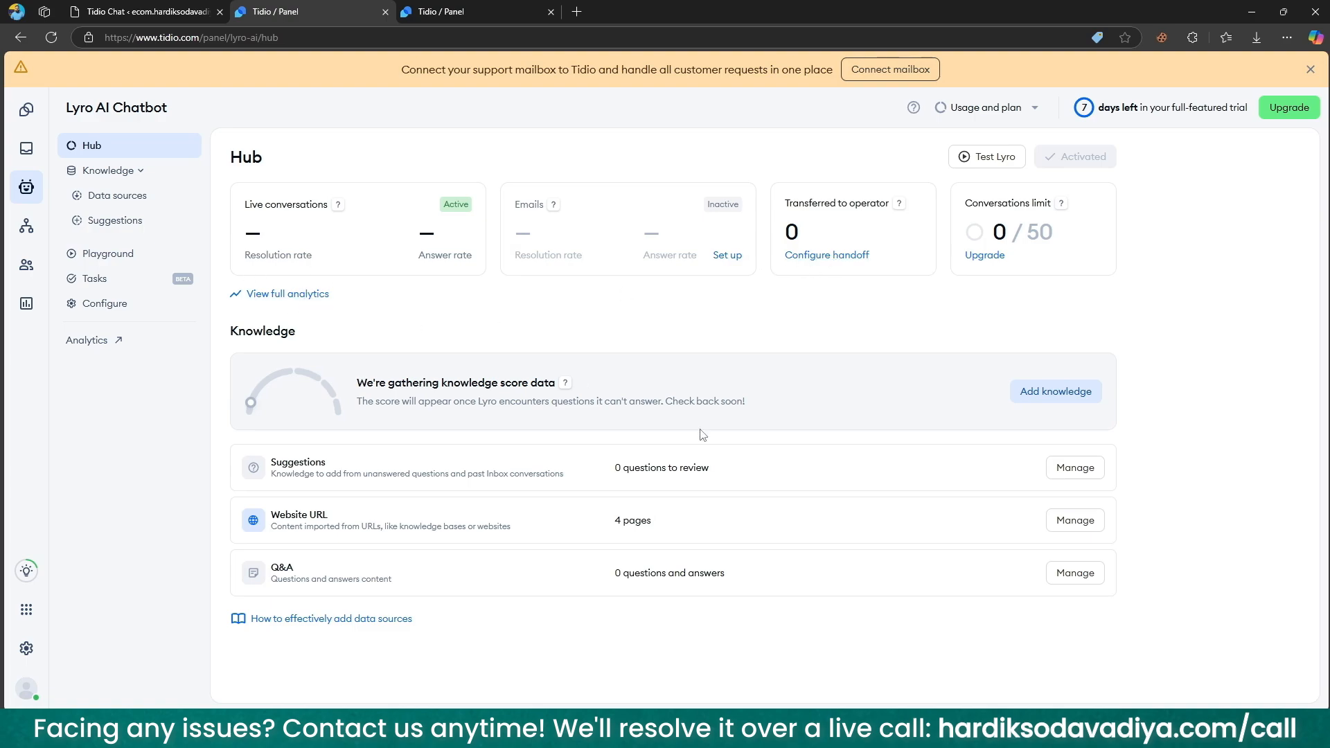
{"action": "left_click", "coordinate": [111, 196]}
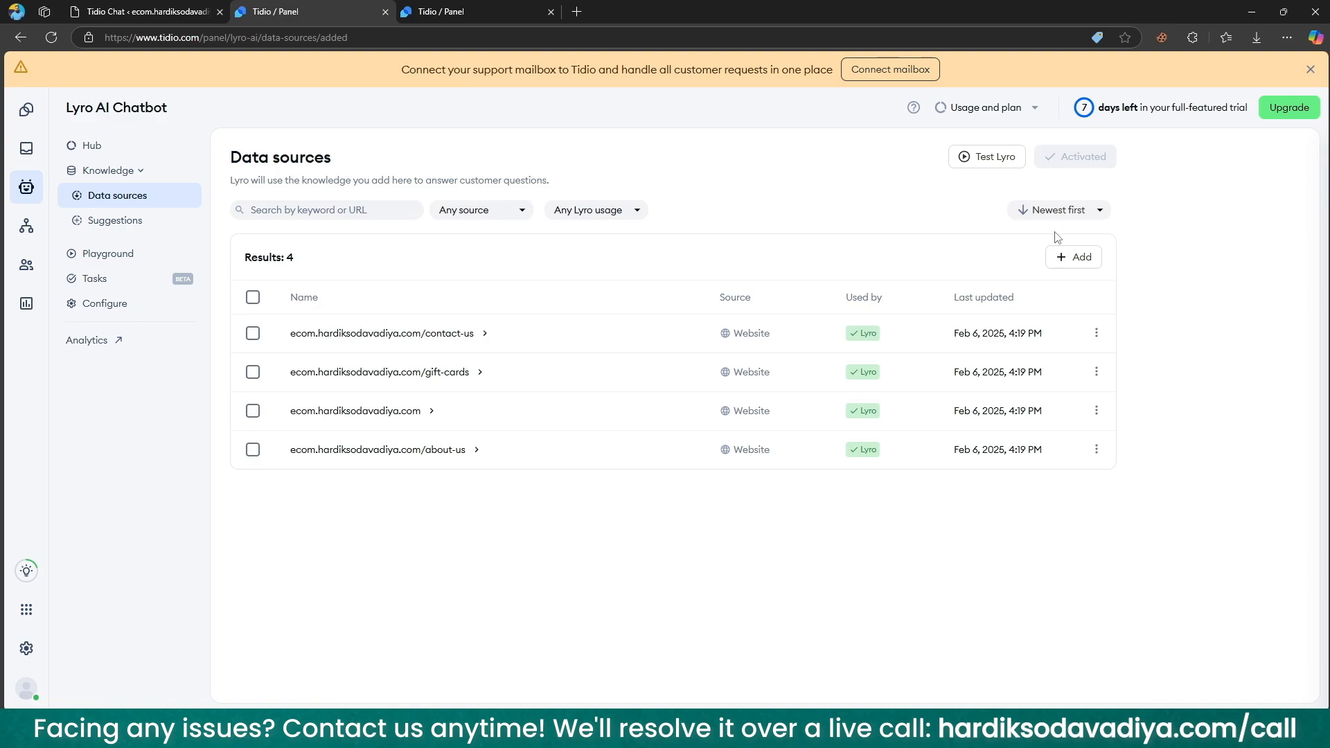
{"action": "left_click", "coordinate": [1071, 254]}
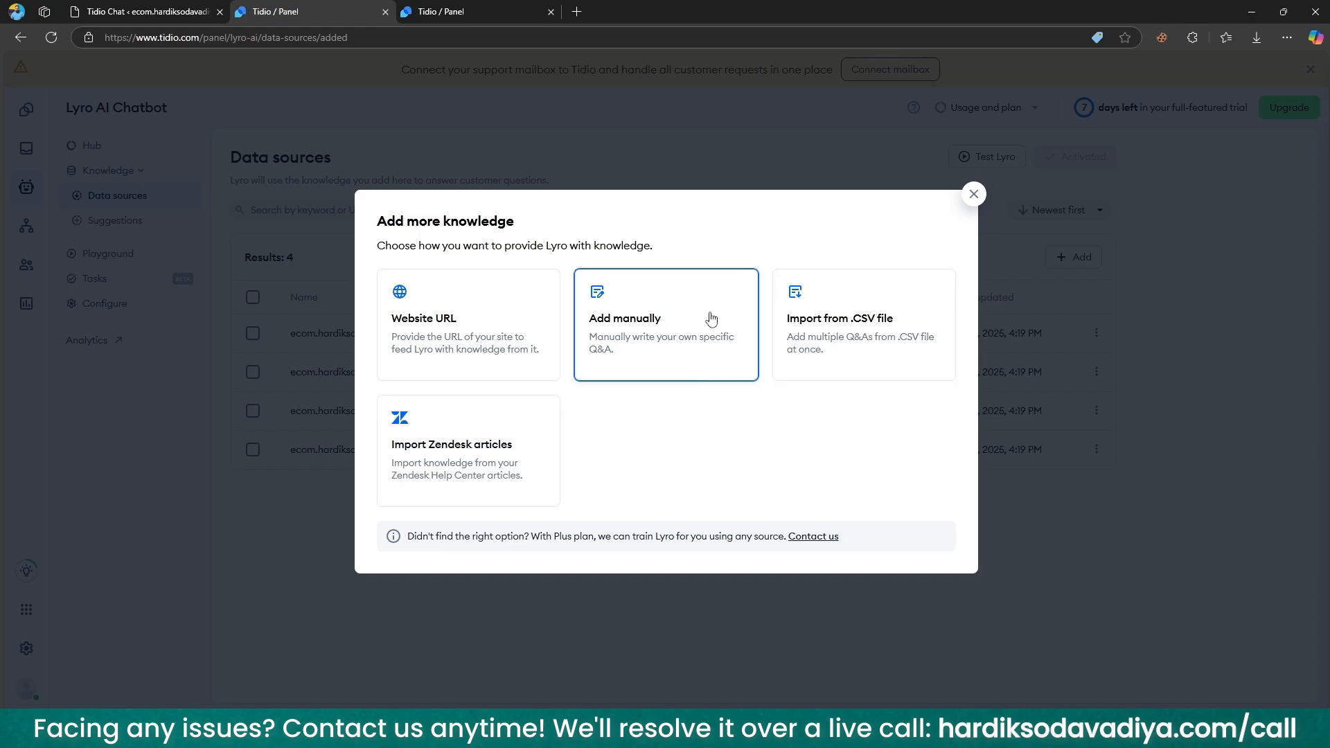
{"action": "left_click", "coordinate": [614, 307]}
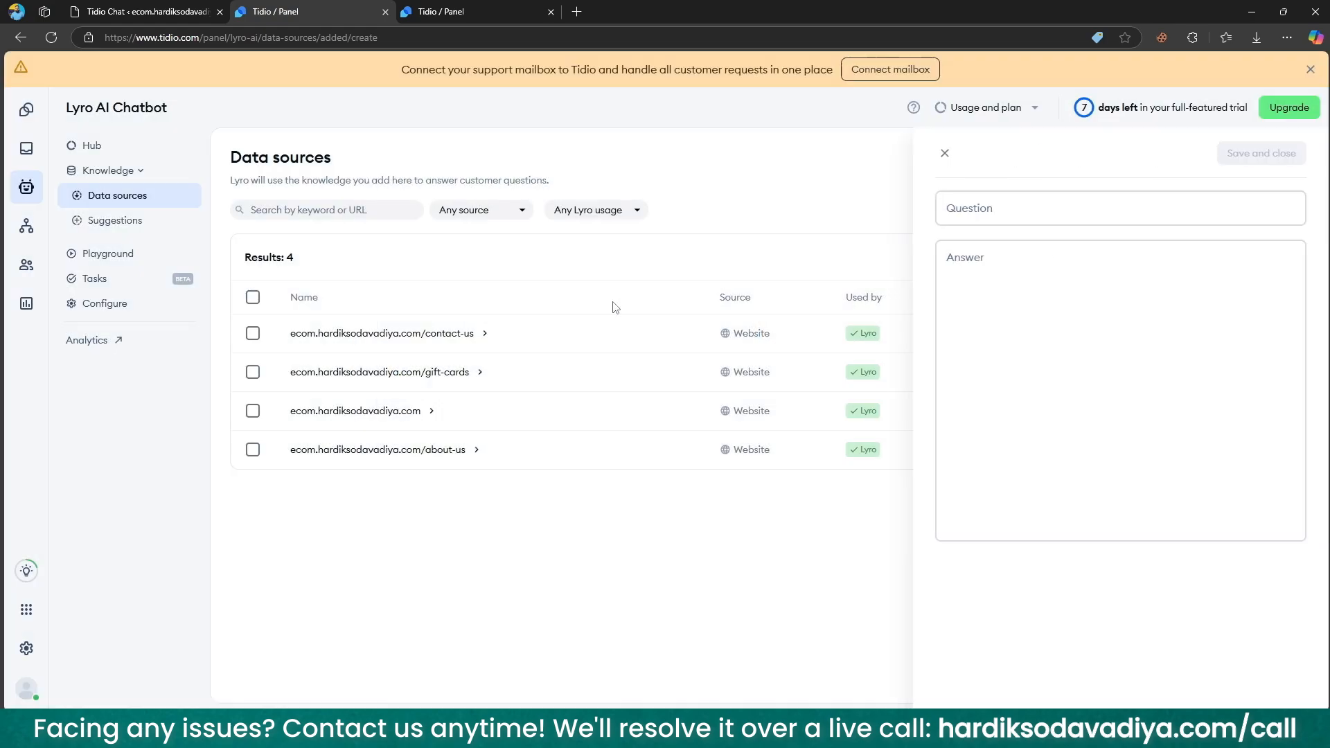
{"action": "left_click", "coordinate": [1005, 223]}
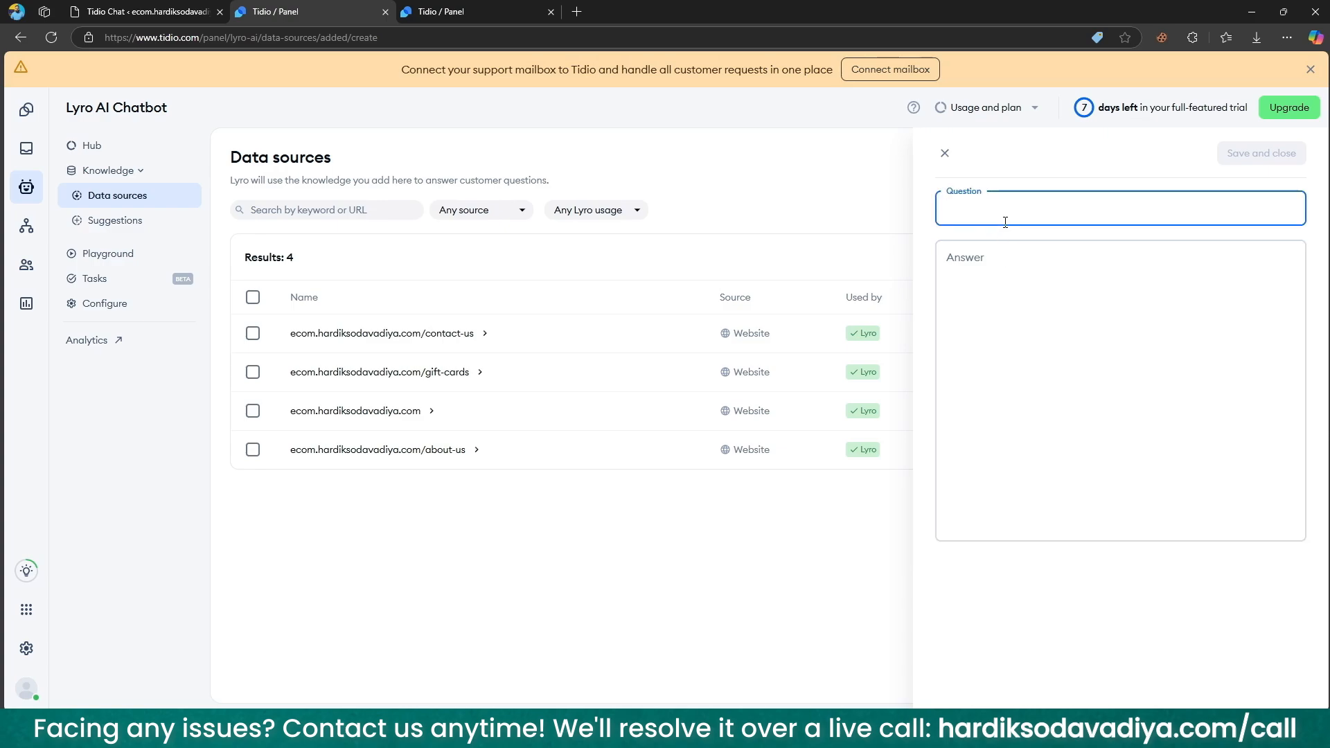
{"action": "left_click", "coordinate": [1017, 273]}
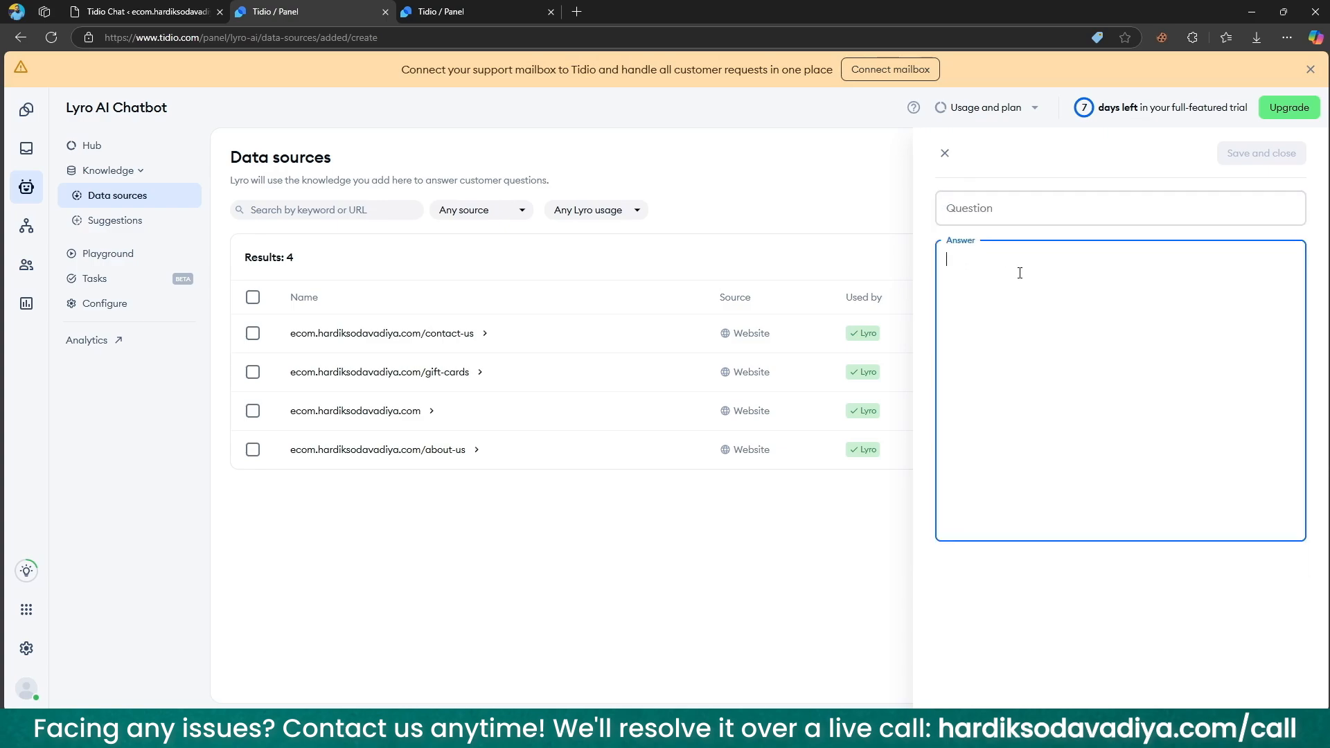
{"action": "left_click", "coordinate": [943, 154]}
Step: Examine the website URL import options with Scan single page selected, and check the knowledge suggestions
{"action": "left_click", "coordinate": [1081, 256]}
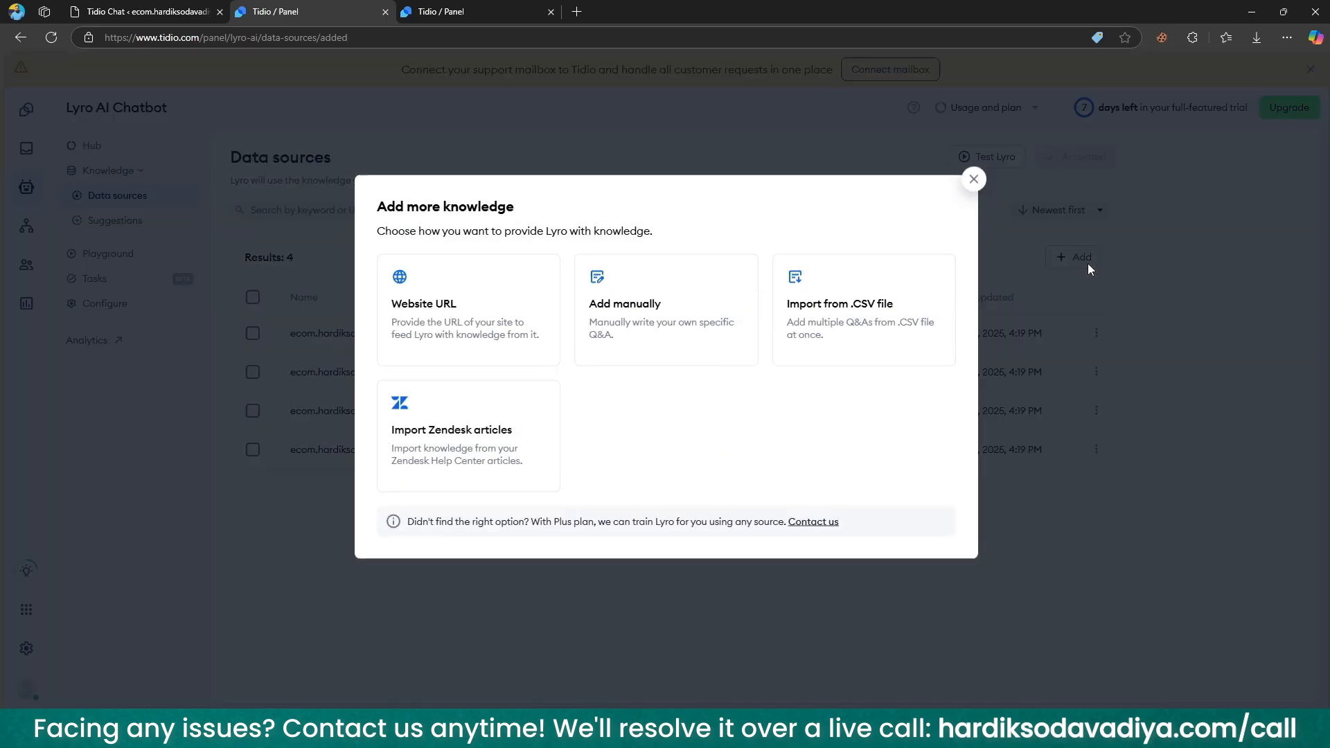
{"action": "left_click", "coordinate": [446, 296]}
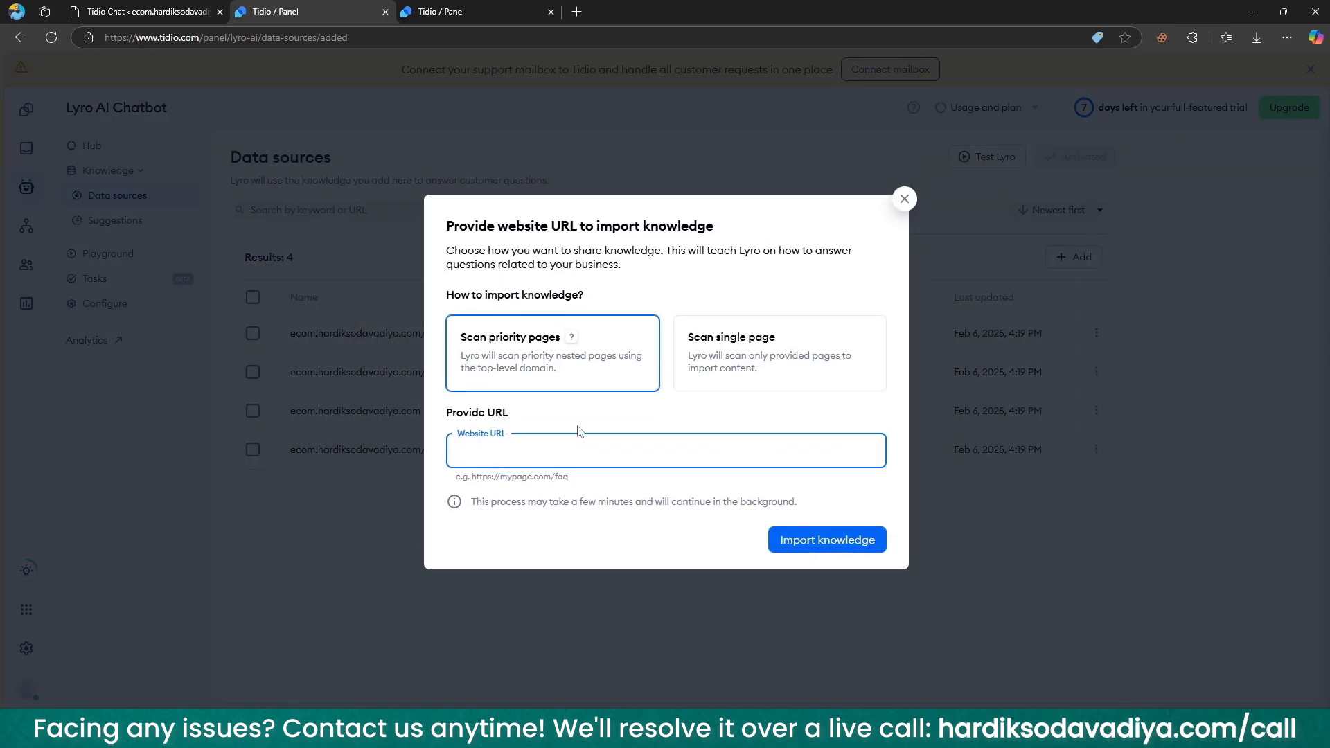
{"action": "left_click", "coordinate": [775, 343]}
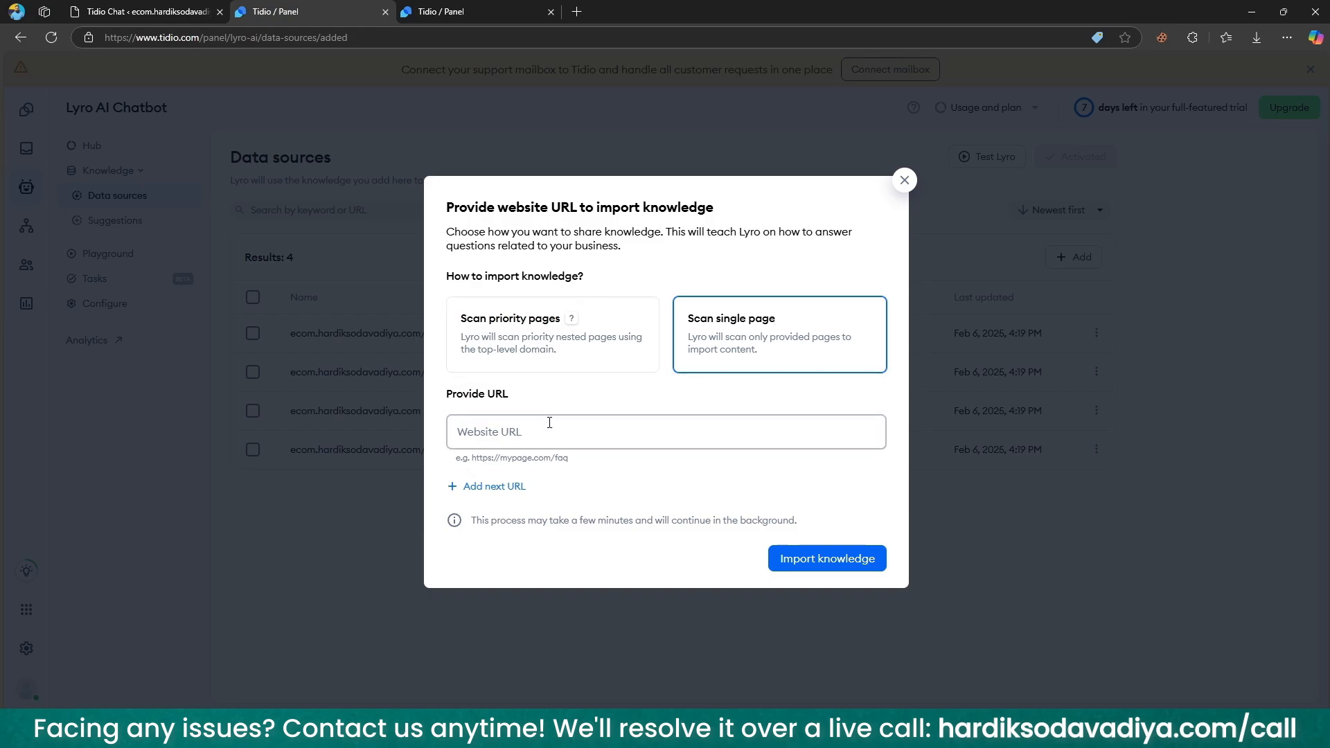
{"action": "left_click", "coordinate": [549, 423]}
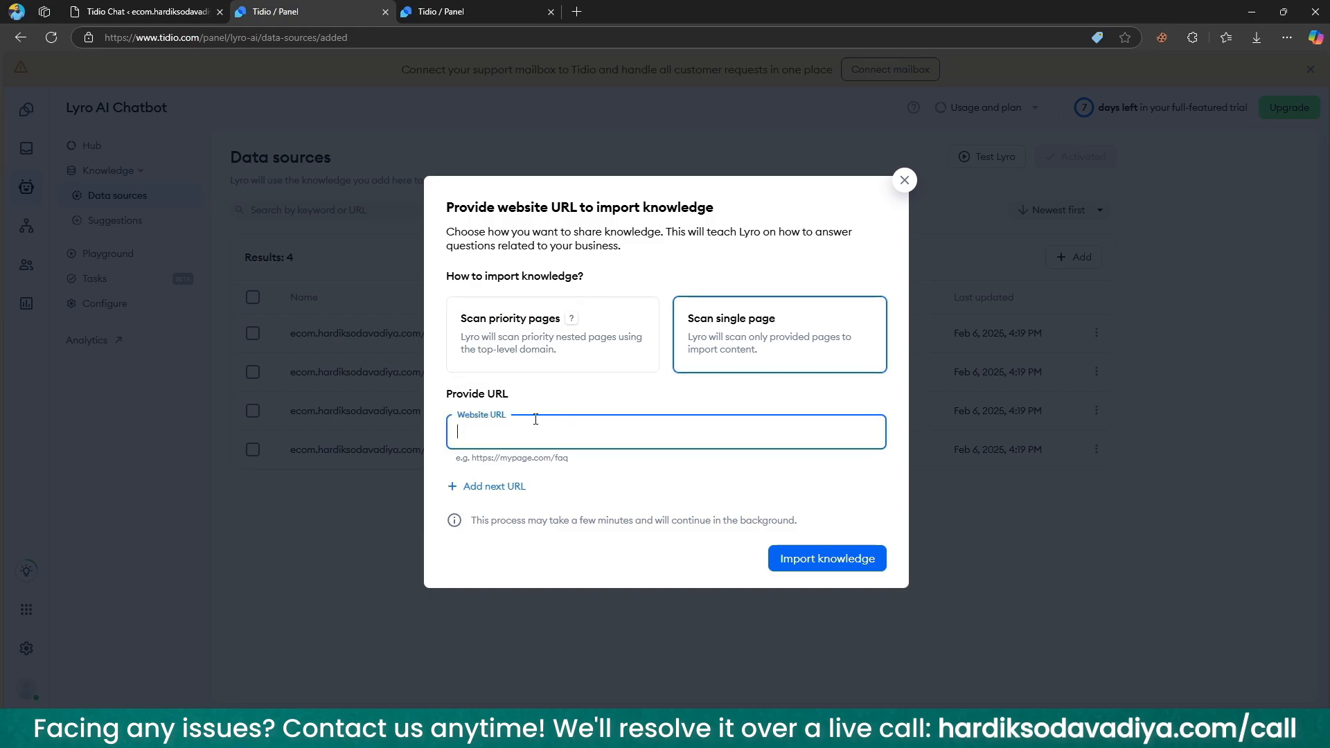
{"action": "left_click", "coordinate": [903, 179]}
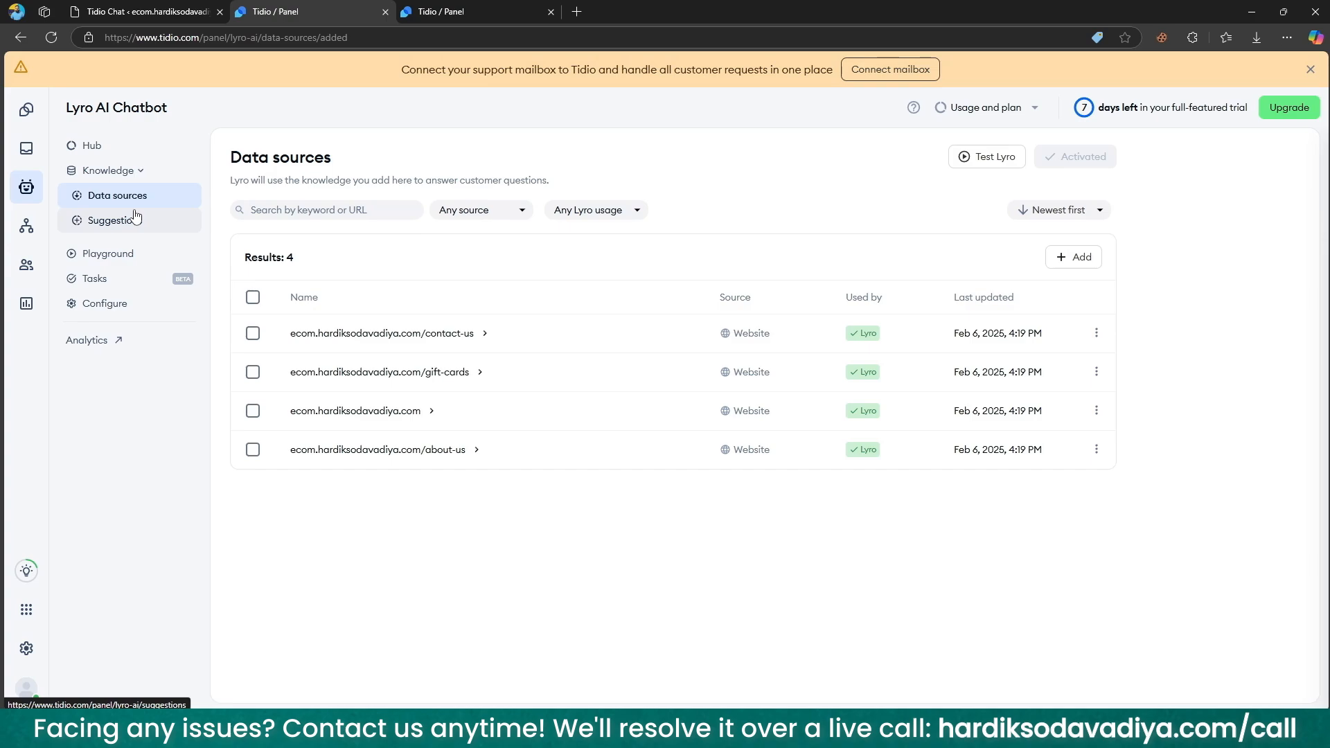
{"action": "left_click", "coordinate": [136, 218]}
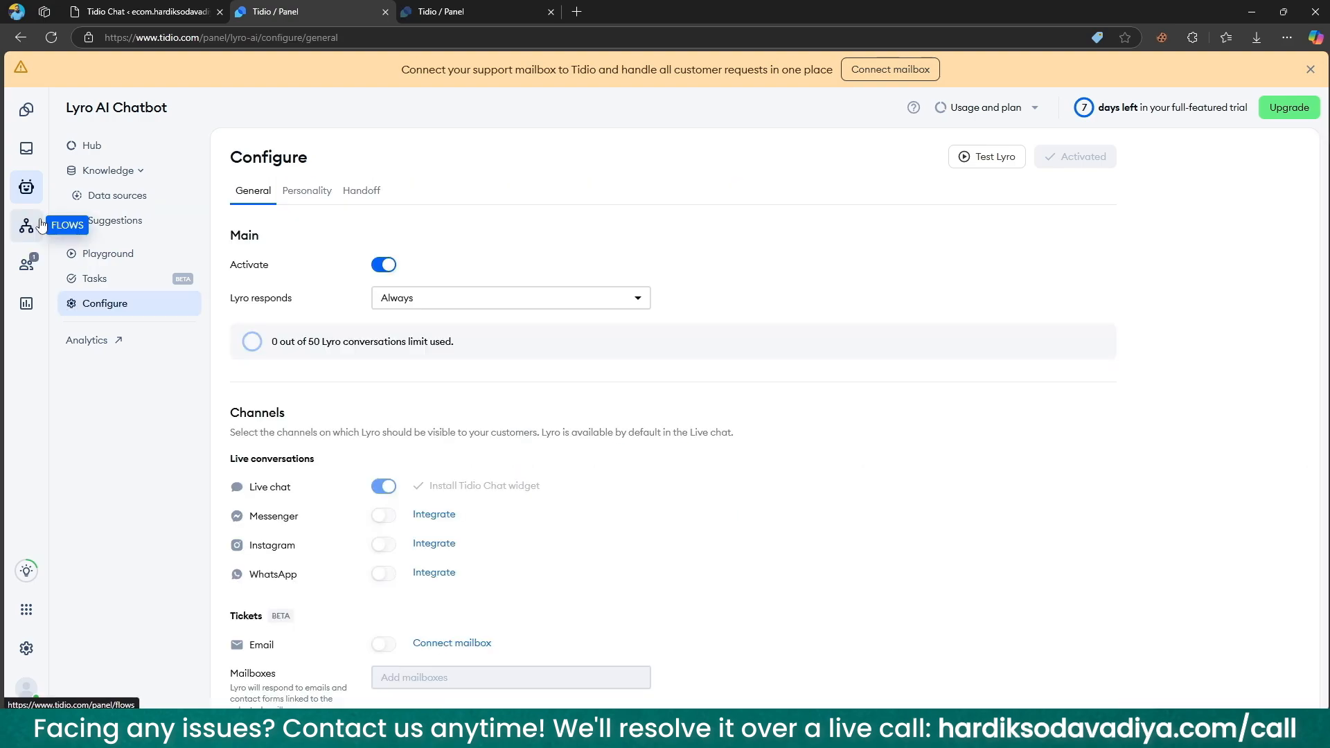
Step: Browse the support flow templates in Flows, preview Advanced Return Requests, and use the FAQ for Online Store template
{"action": "left_click", "coordinate": [26, 226]}
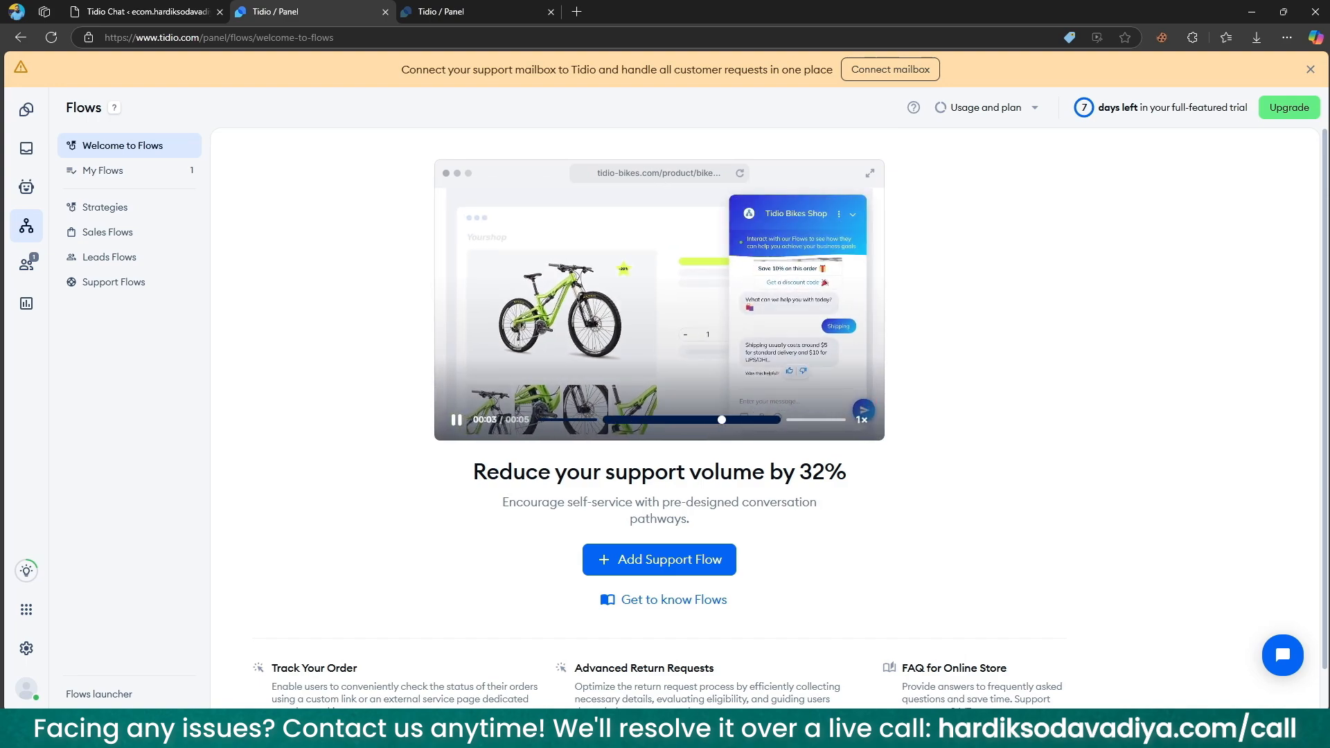
{"action": "left_click", "coordinate": [685, 575]}
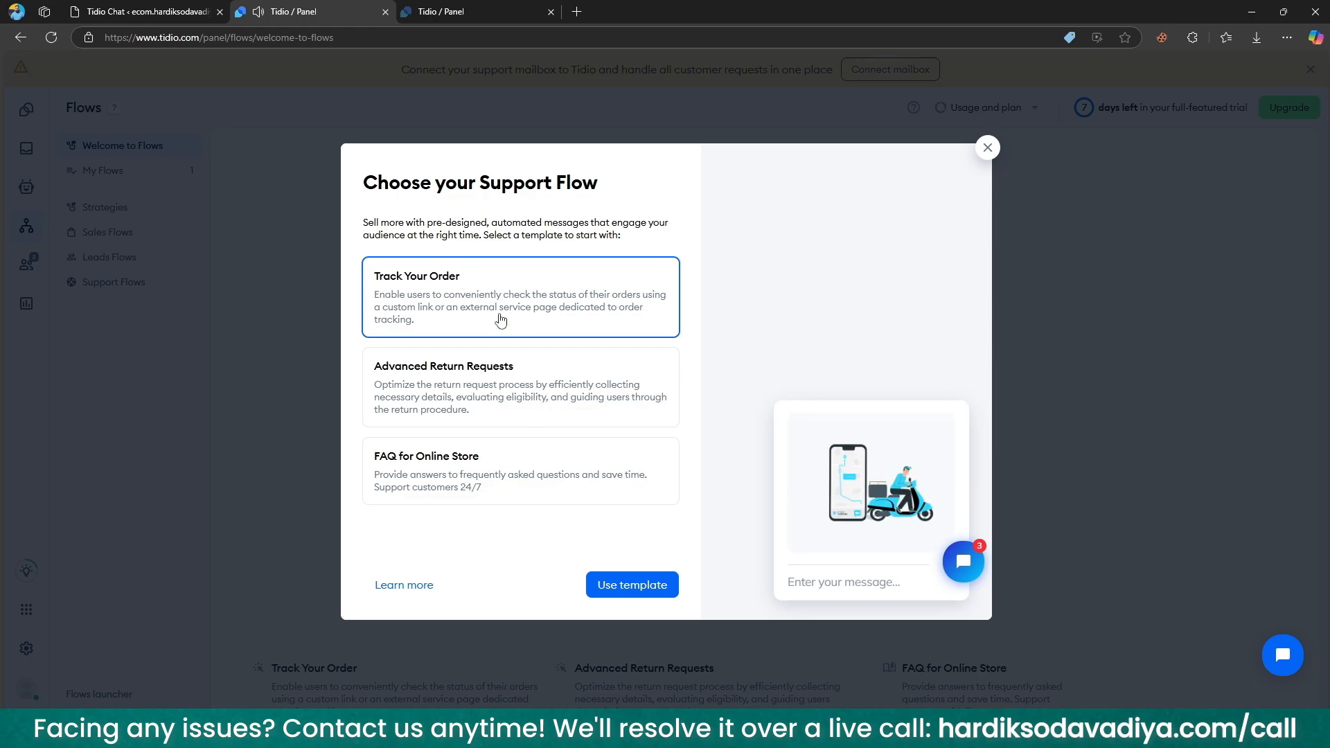
{"action": "left_click", "coordinate": [490, 382]}
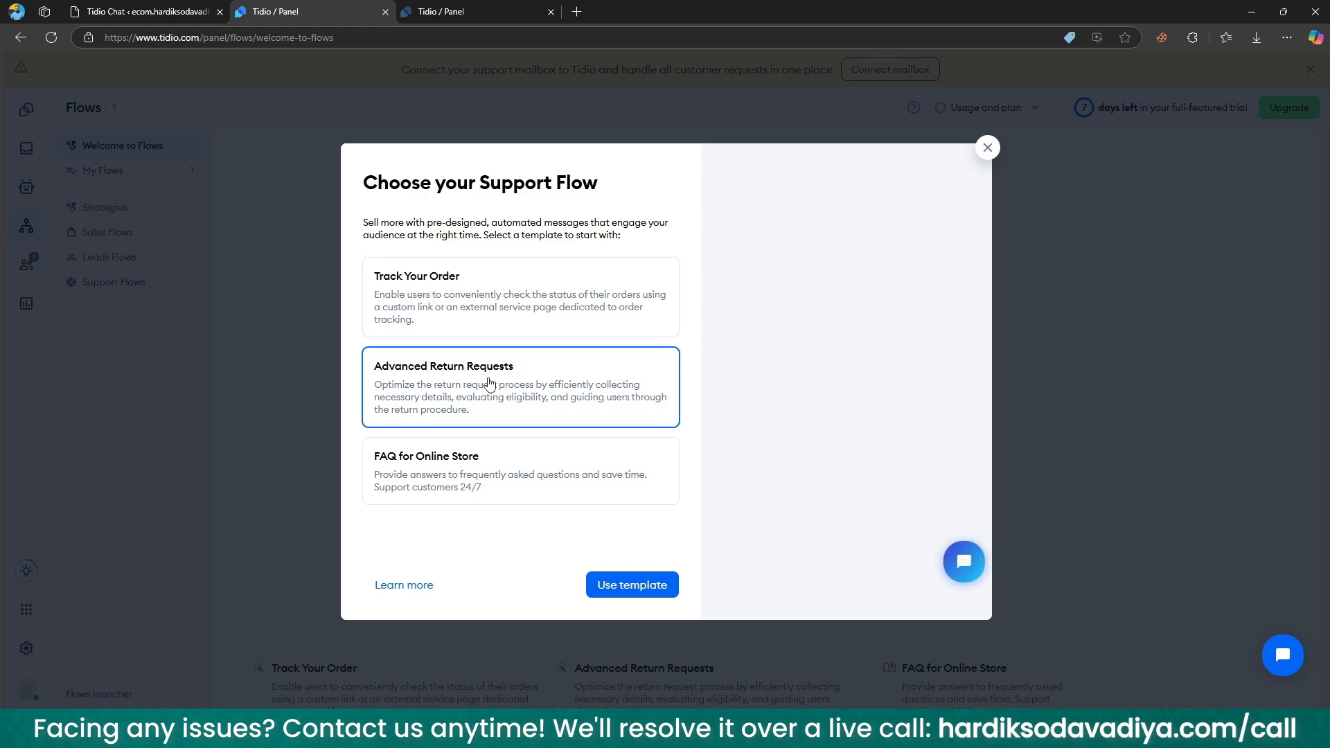
{"action": "left_click", "coordinate": [423, 489]}
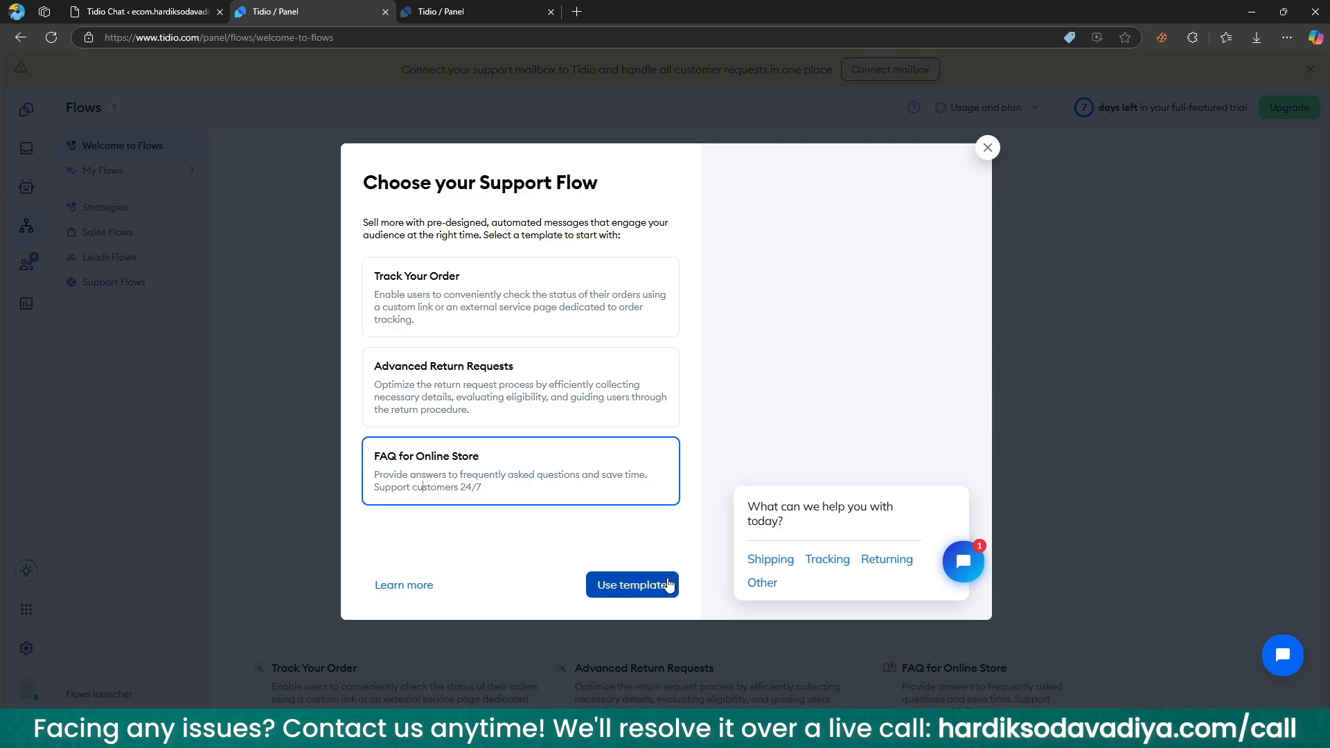
{"action": "left_click", "coordinate": [667, 584]}
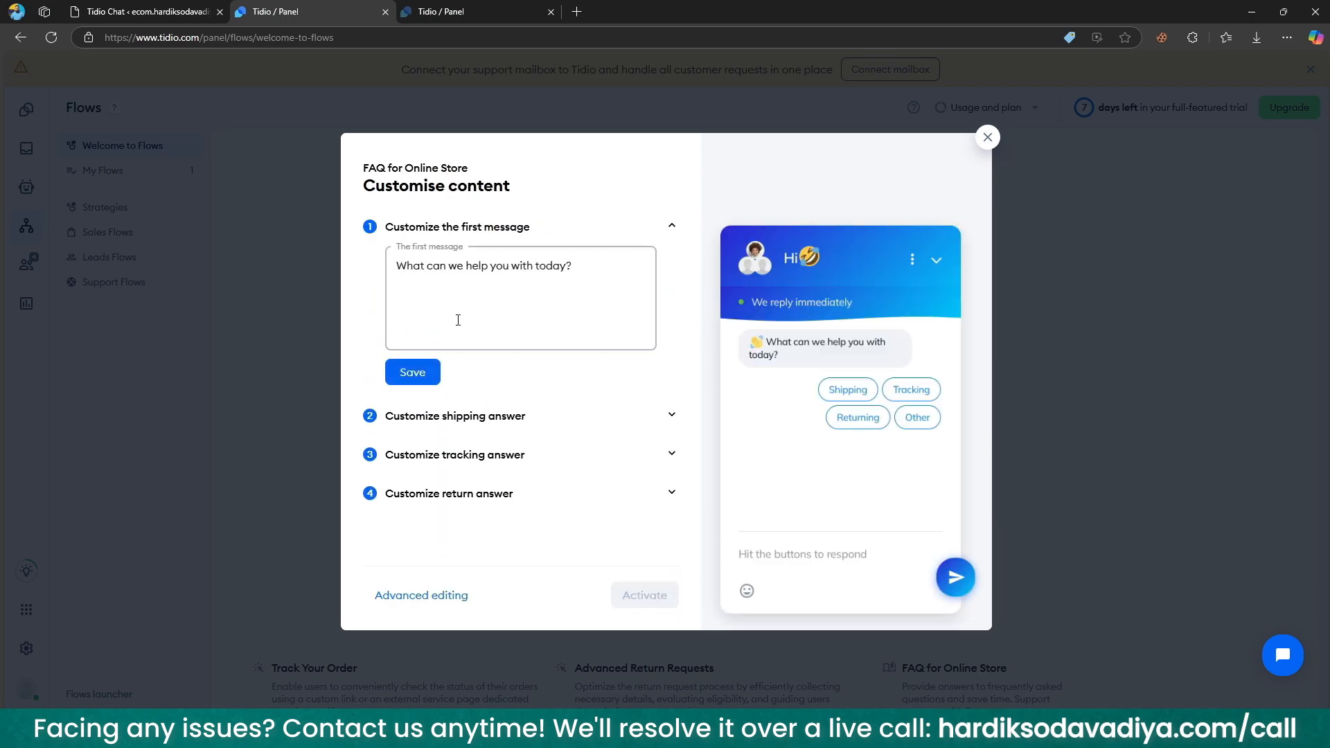
Step: Review the shipping, tracking and return answers in the FAQ for Online Store template
{"action": "left_click", "coordinate": [450, 417]}
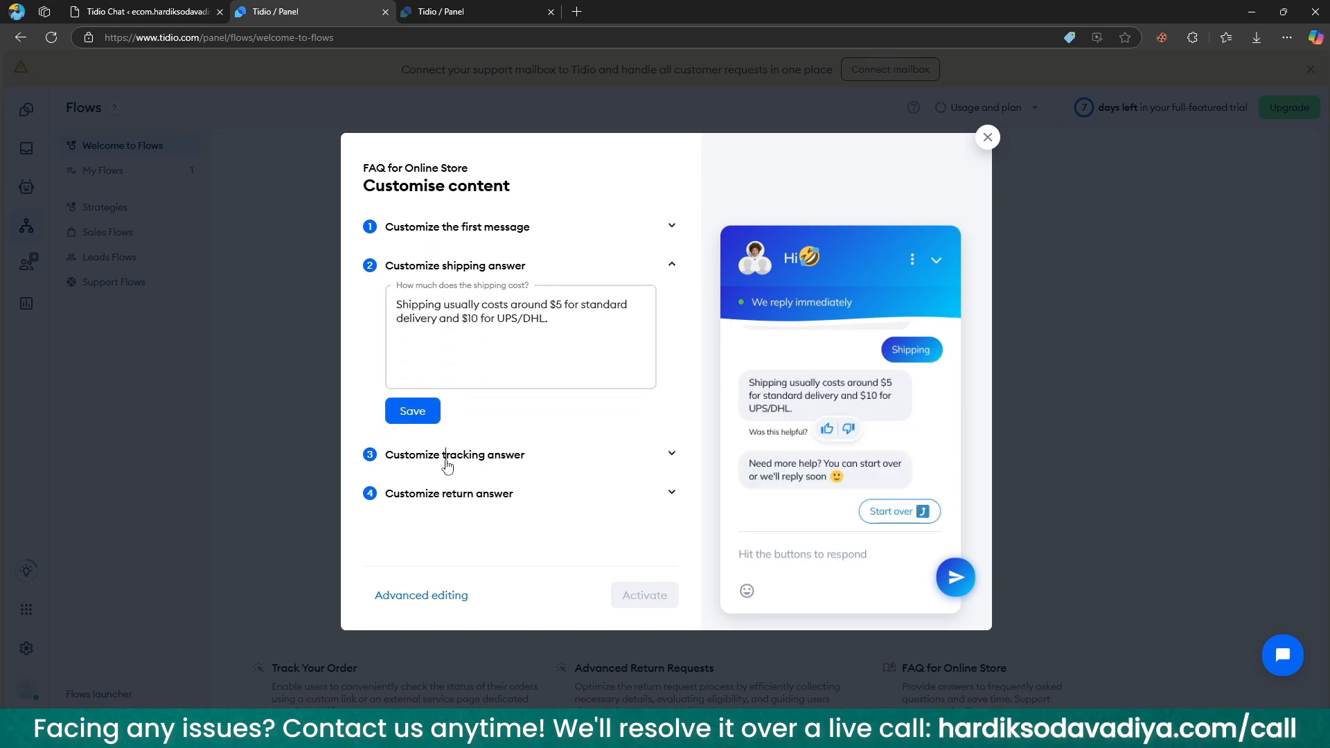
{"action": "left_click", "coordinate": [448, 461]}
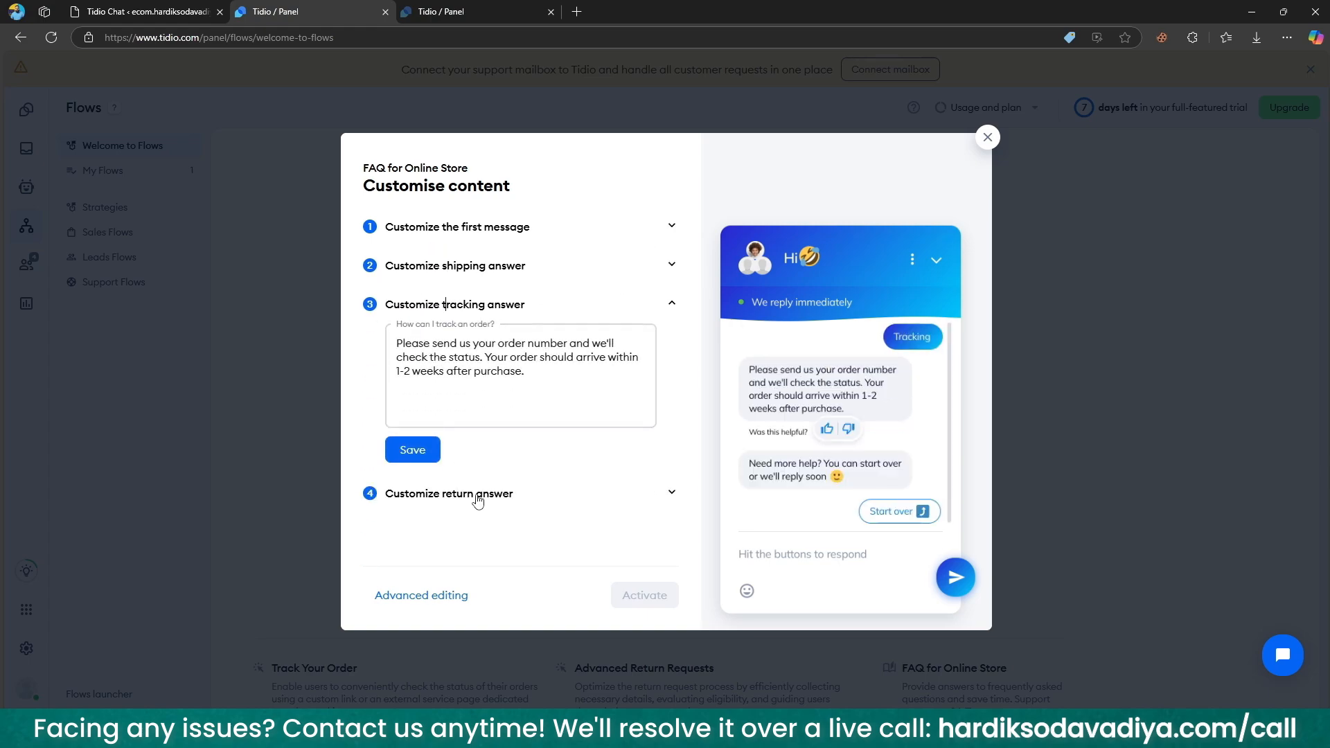
{"action": "left_click", "coordinate": [476, 494]}
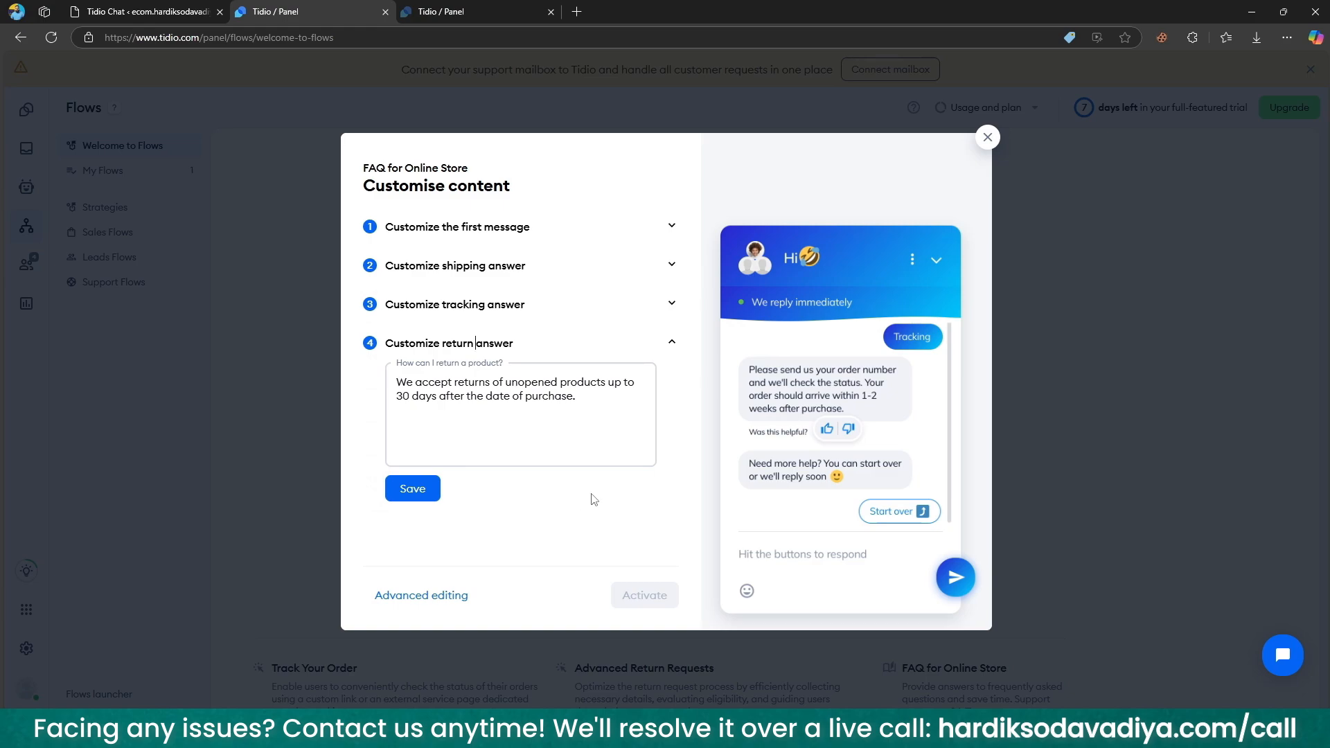
Step: Examine the FAQ for Online Store flow in advanced editing, including its "Start over" quick-reply decision, and return to the Flows overview
{"action": "left_click", "coordinate": [431, 603]}
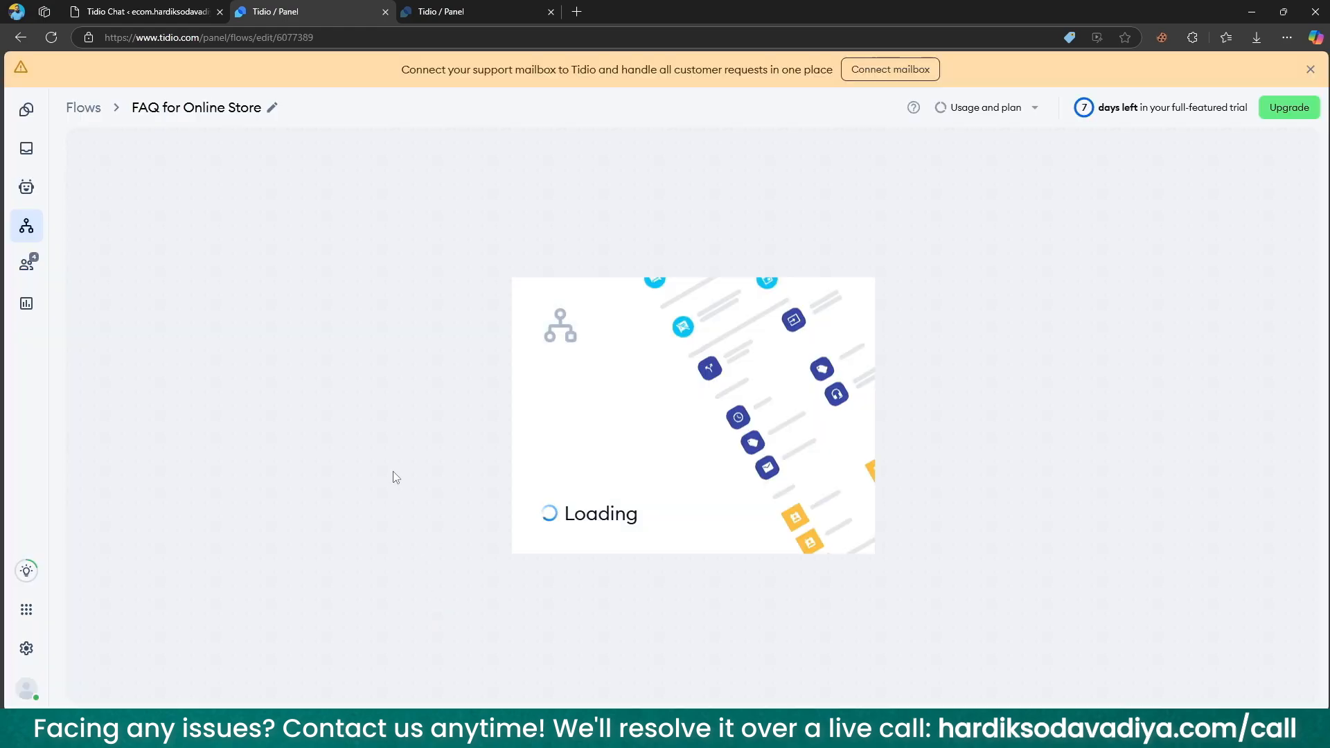
{"action": "scroll", "coordinate": [396, 478], "scroll_direction": "down", "scroll_amount": 5}
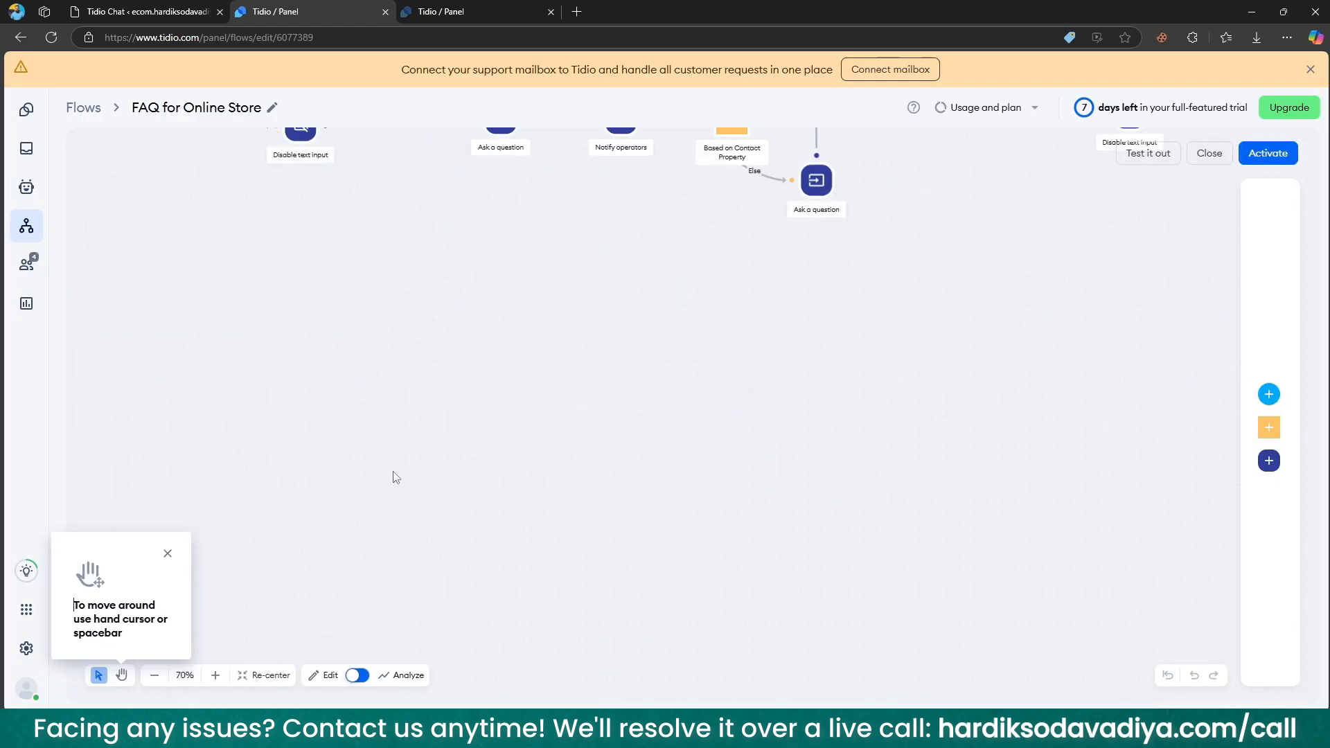
{"action": "scroll", "coordinate": [396, 477], "scroll_direction": "up", "scroll_amount": 5}
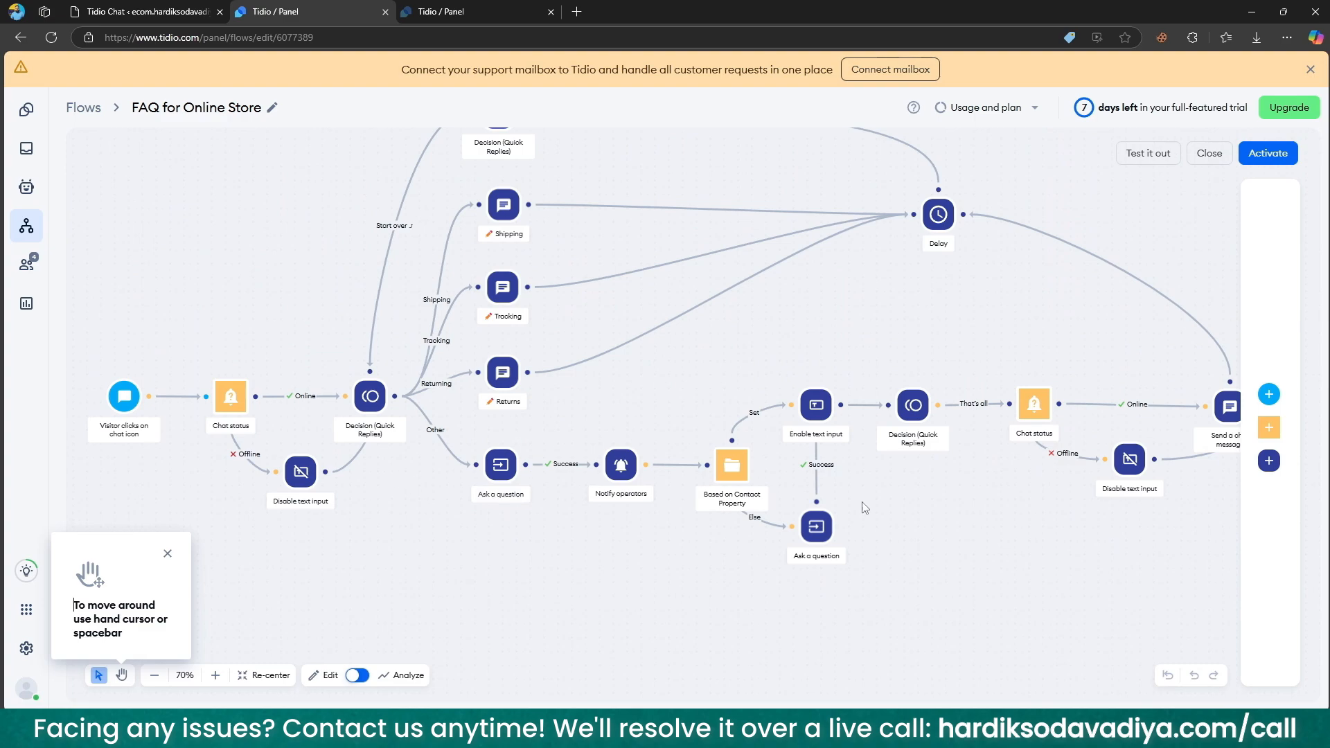
{"action": "left_click", "coordinate": [155, 674]}
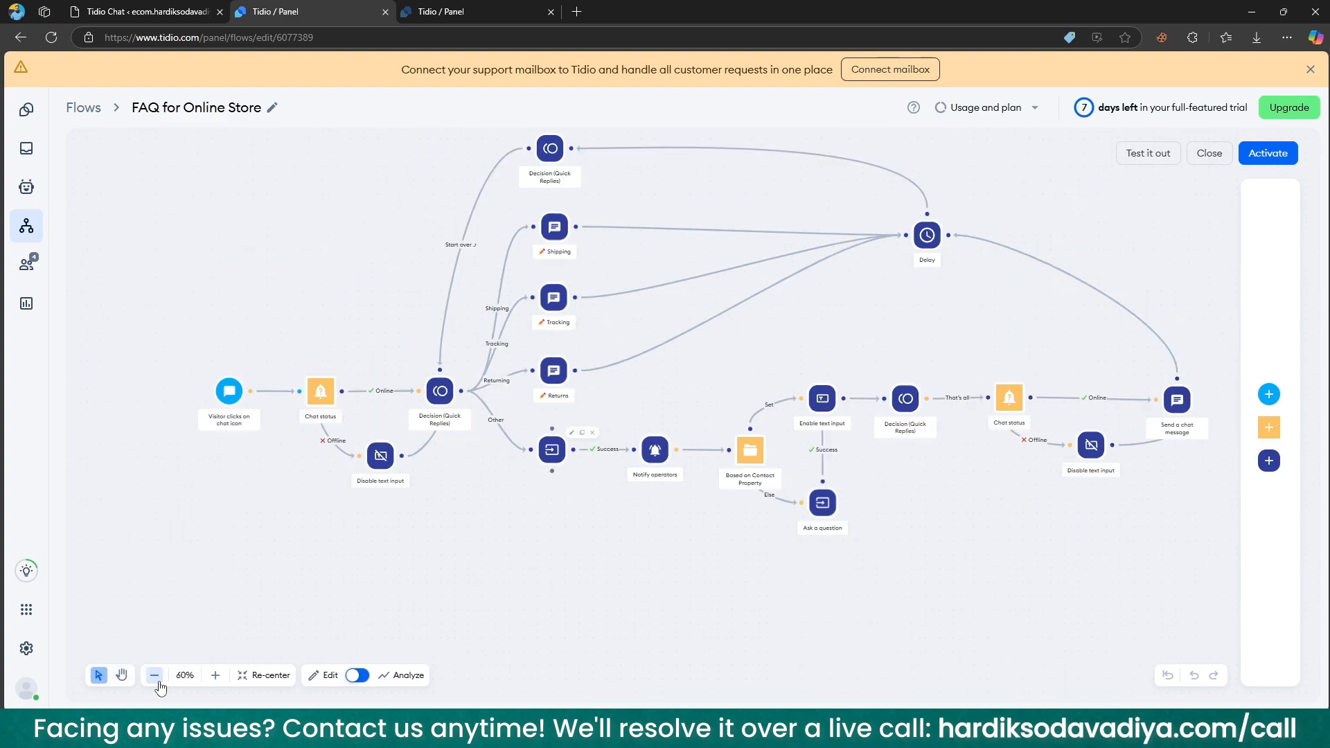
{"action": "left_click", "coordinate": [154, 674]}
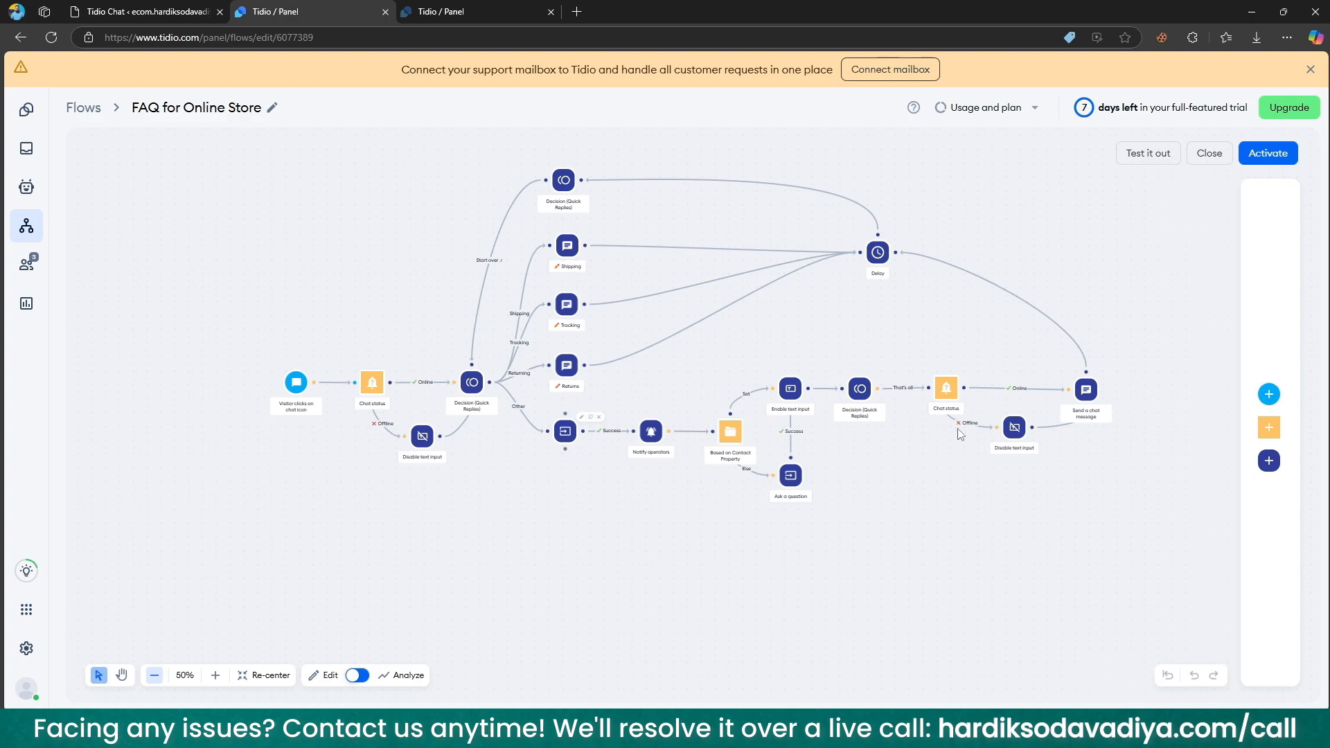
{"action": "left_click", "coordinate": [563, 180]}
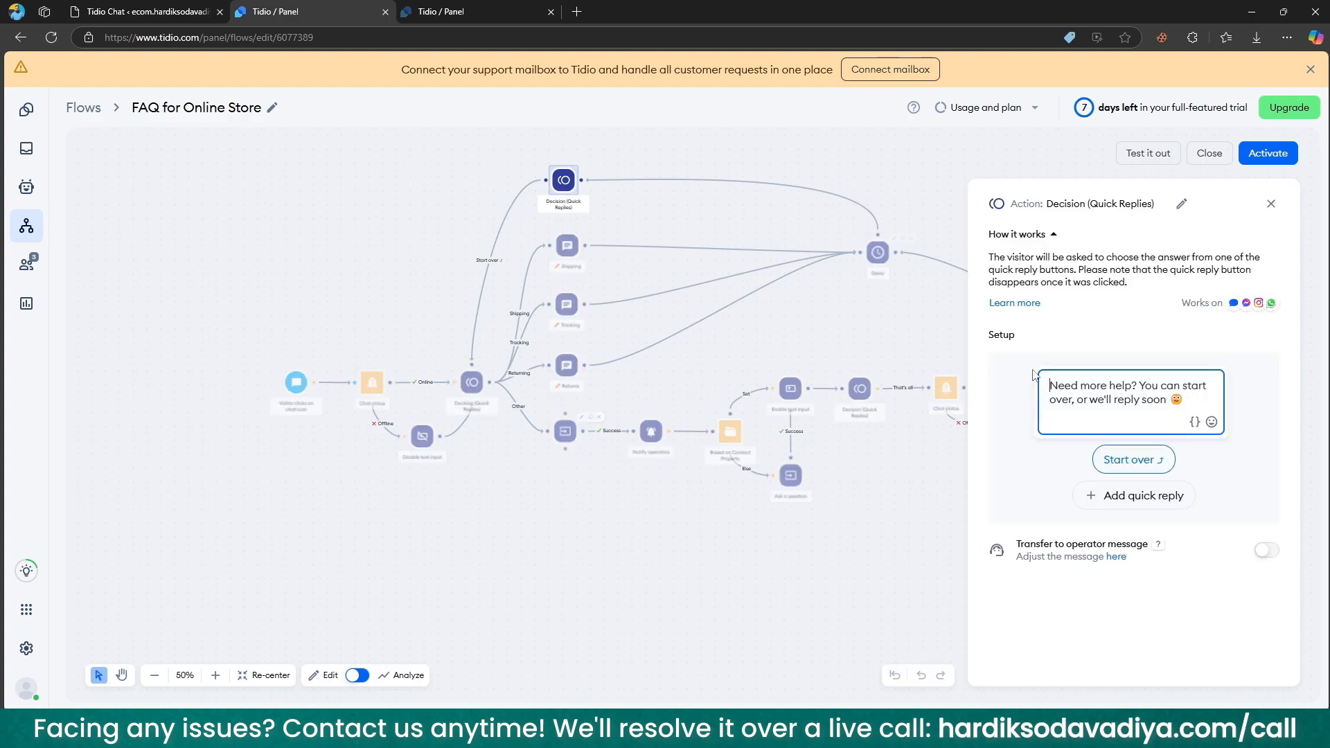
{"action": "left_click", "coordinate": [29, 224]}
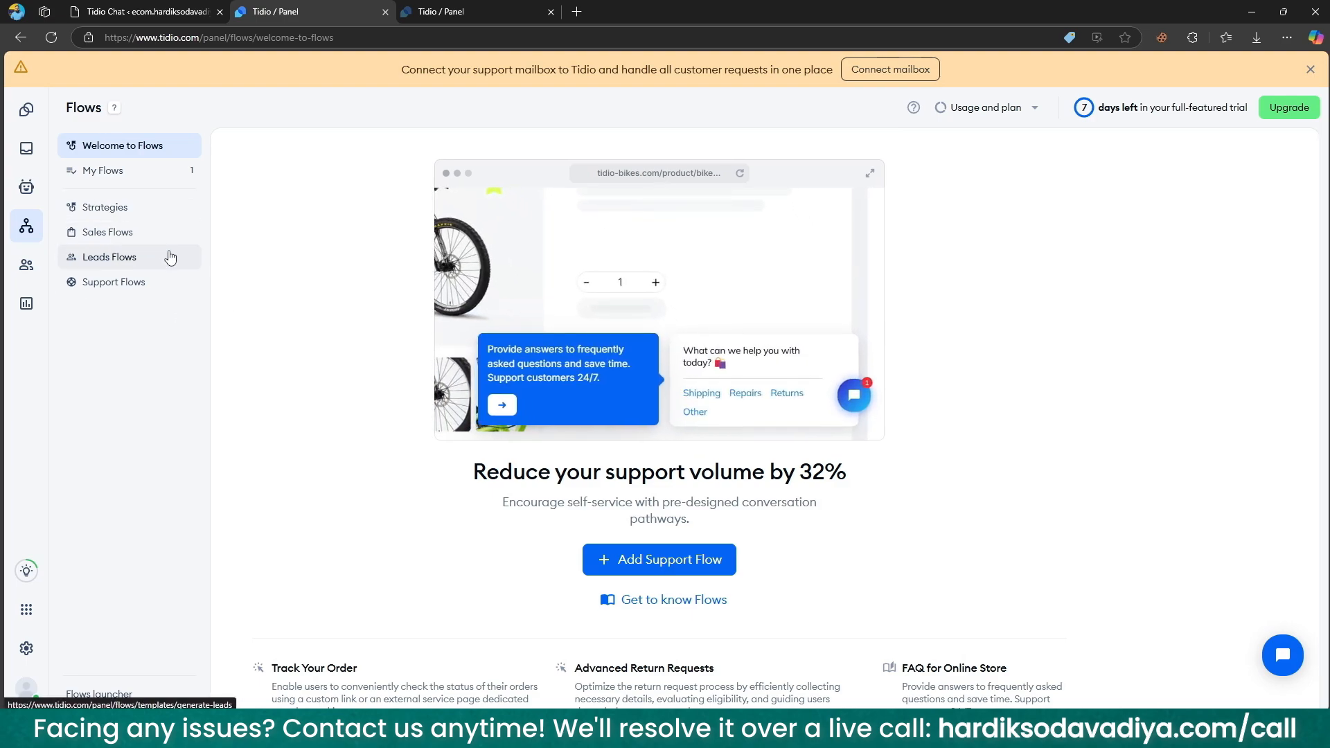
Step: View the live visitors page under Customers, open the Live Chat appearance settings, and dismiss the setup checklist
{"action": "left_click", "coordinate": [40, 266]}
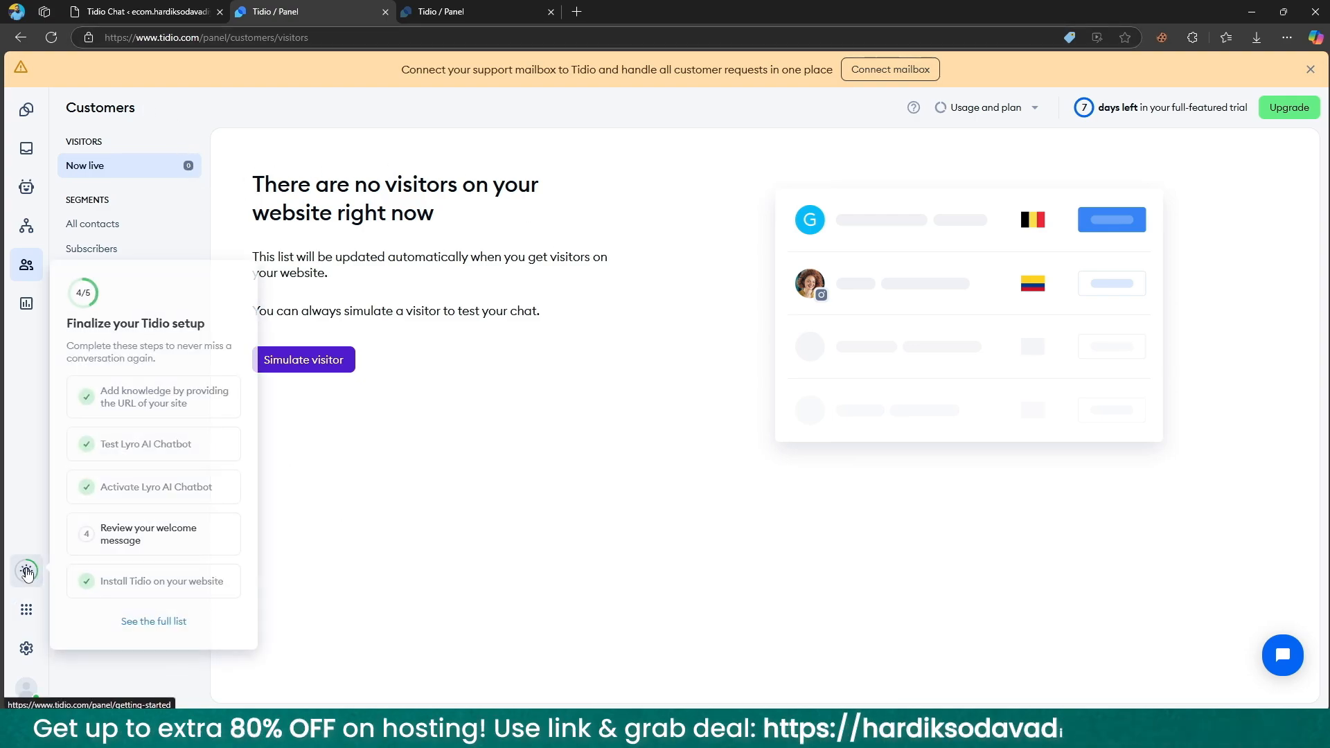
{"action": "left_click", "coordinate": [22, 651]}
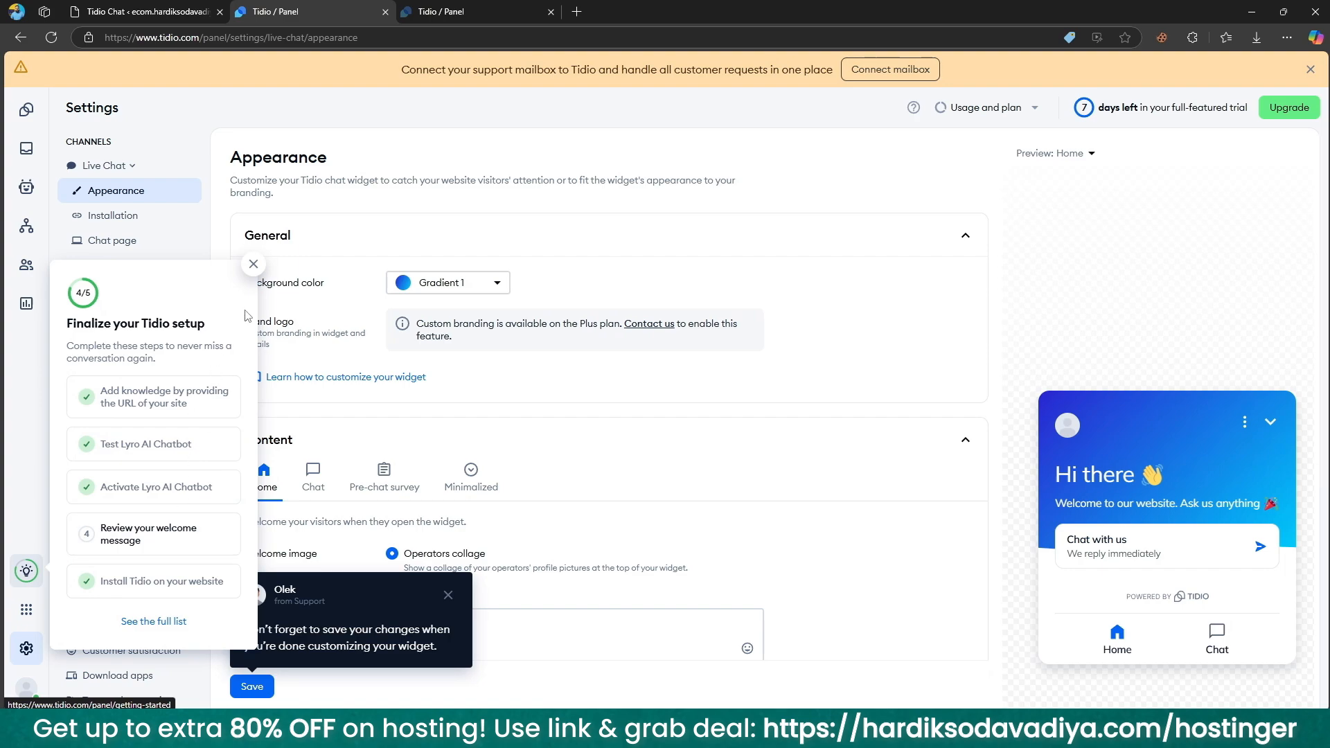
{"action": "left_click", "coordinate": [254, 264]}
Step: Try Gradient 13 as the chat widget's background color
{"action": "left_click", "coordinate": [450, 284]}
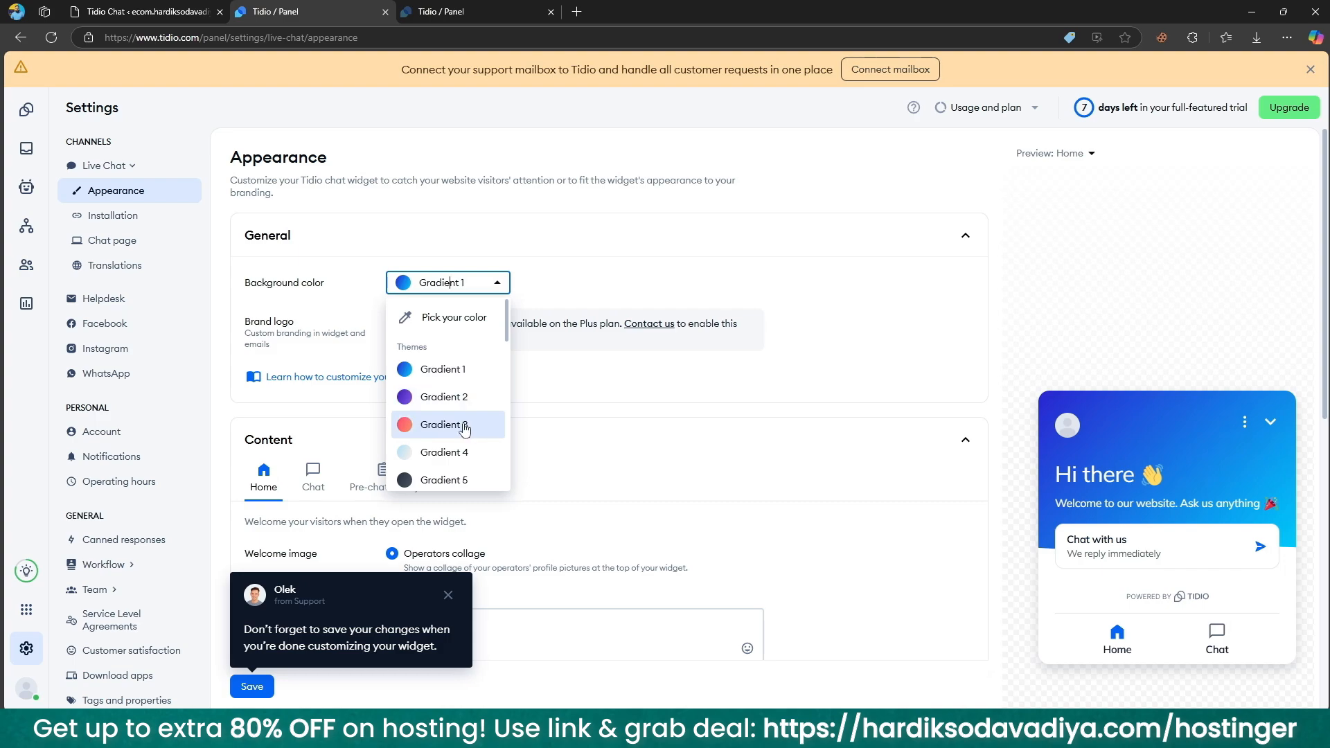
{"action": "scroll", "coordinate": [466, 426], "scroll_direction": "down", "scroll_amount": 2}
{"action": "scroll", "coordinate": [465, 429], "scroll_direction": "down", "scroll_amount": 2}
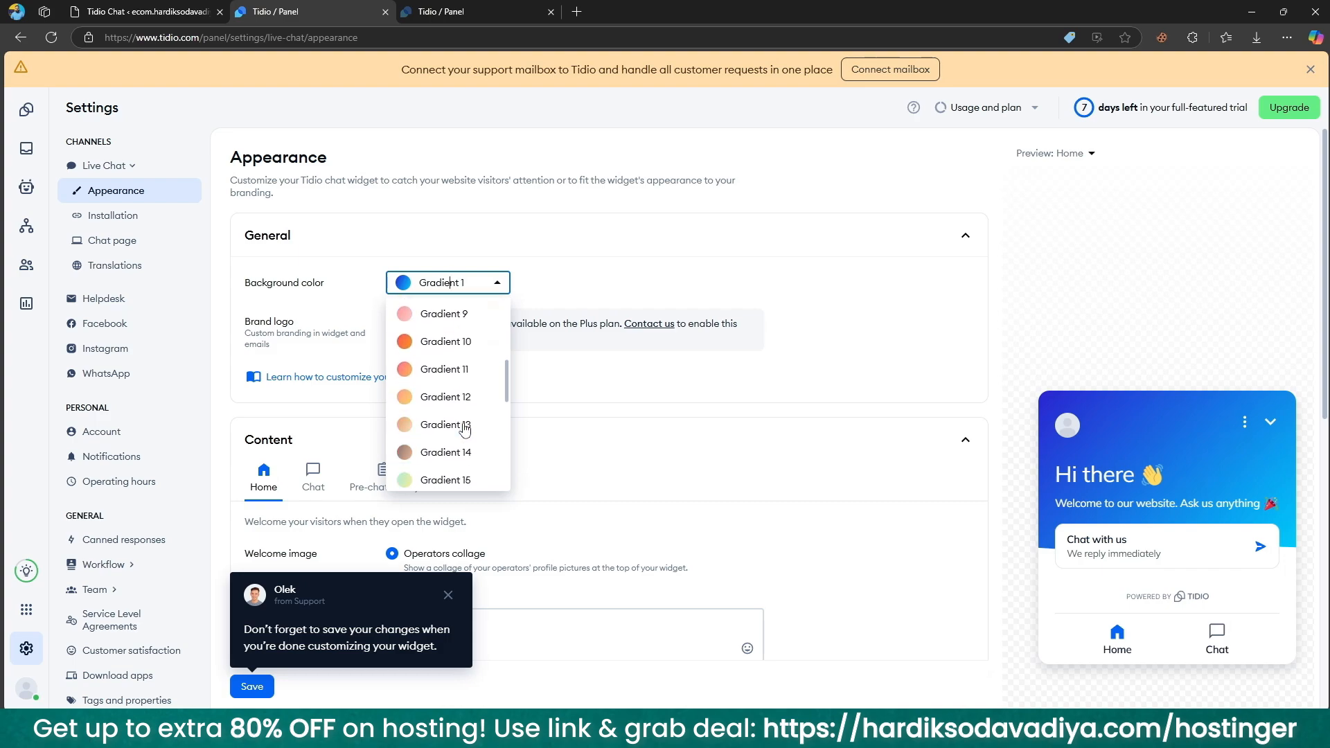
{"action": "left_click", "coordinate": [463, 426]}
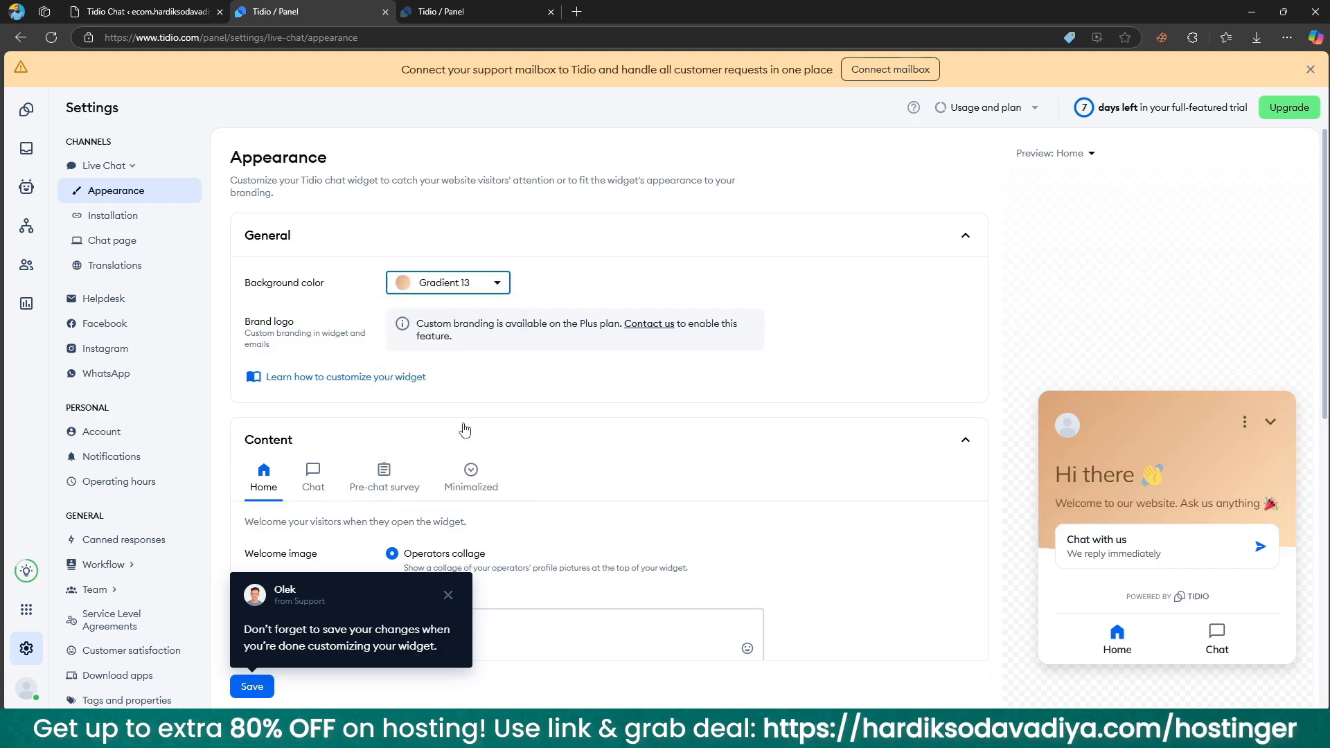
Step: Set the chat widget's background color to Gradient 2 and check the plan needed for custom branding
{"action": "left_click", "coordinate": [424, 286]}
{"action": "left_click", "coordinate": [442, 396]}
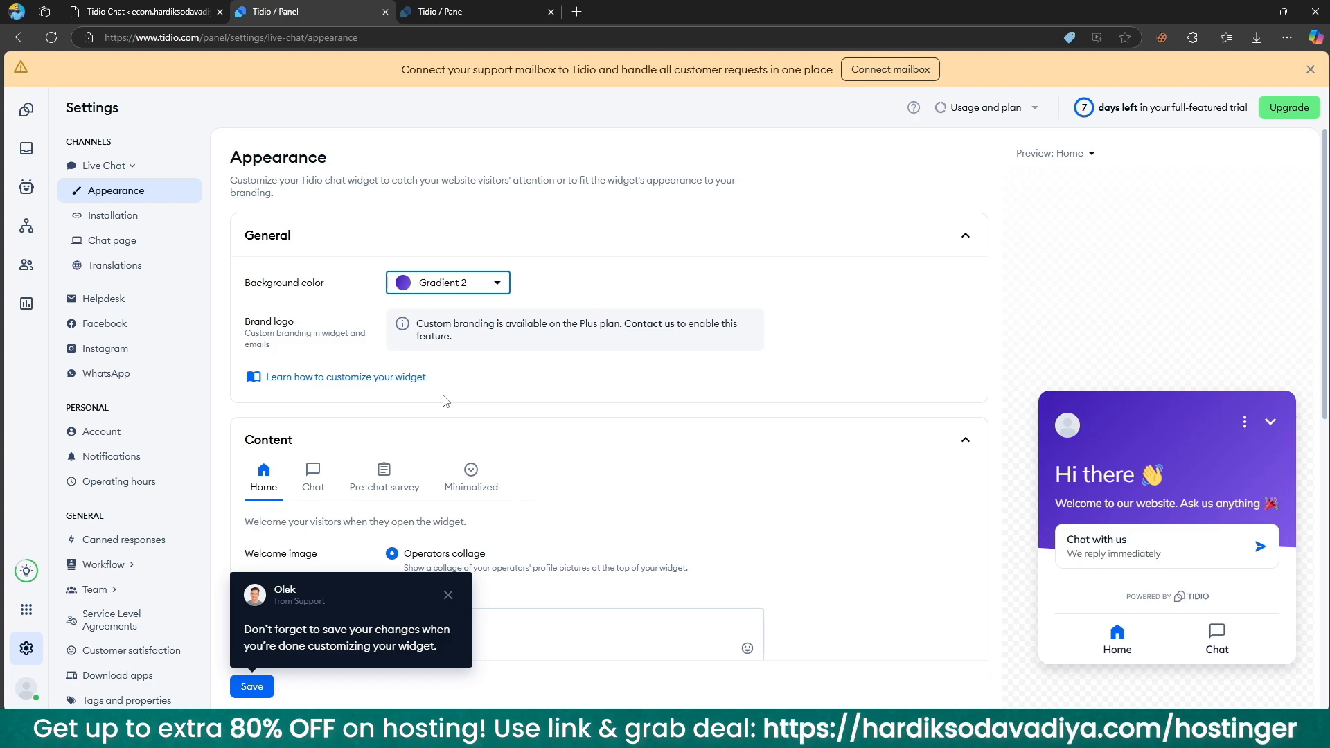
{"action": "left_click", "coordinate": [478, 400]}
{"action": "left_click_drag", "start_coordinate": [578, 324], "coordinate": [631, 327]}
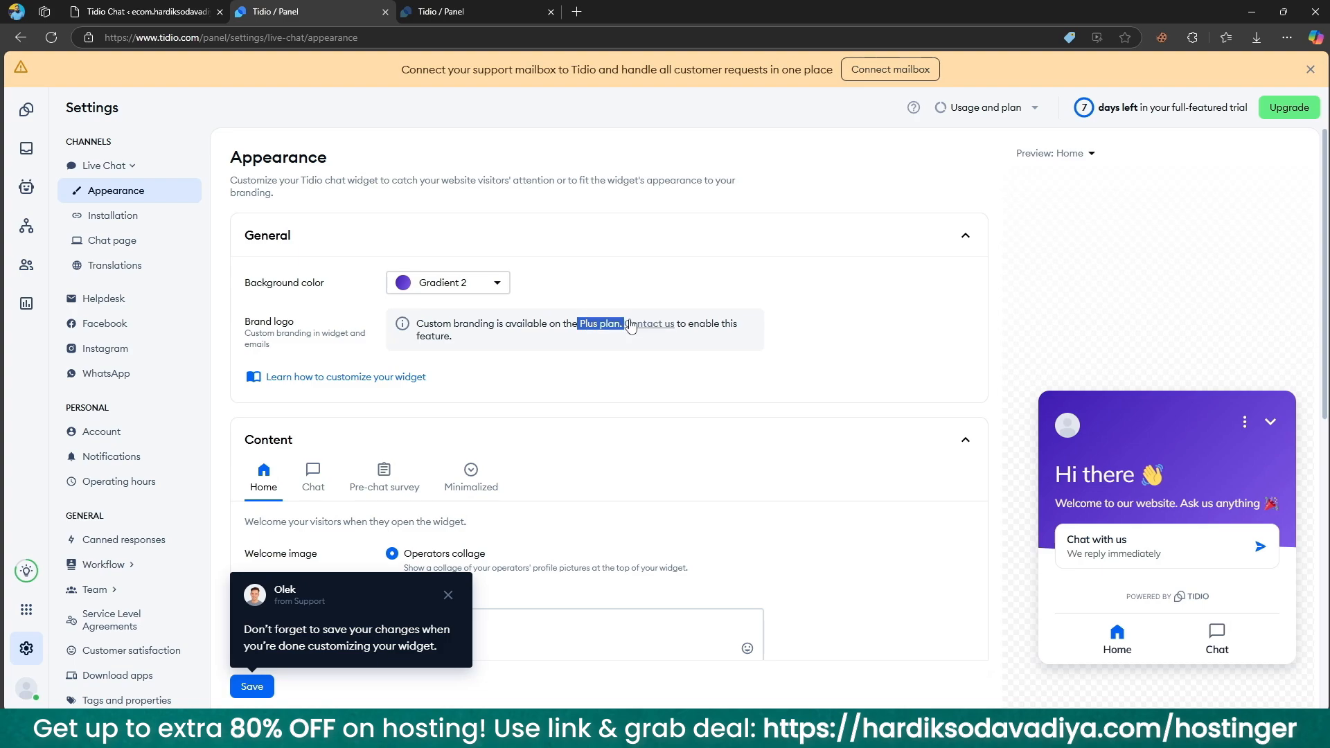
{"action": "left_click", "coordinate": [587, 379]}
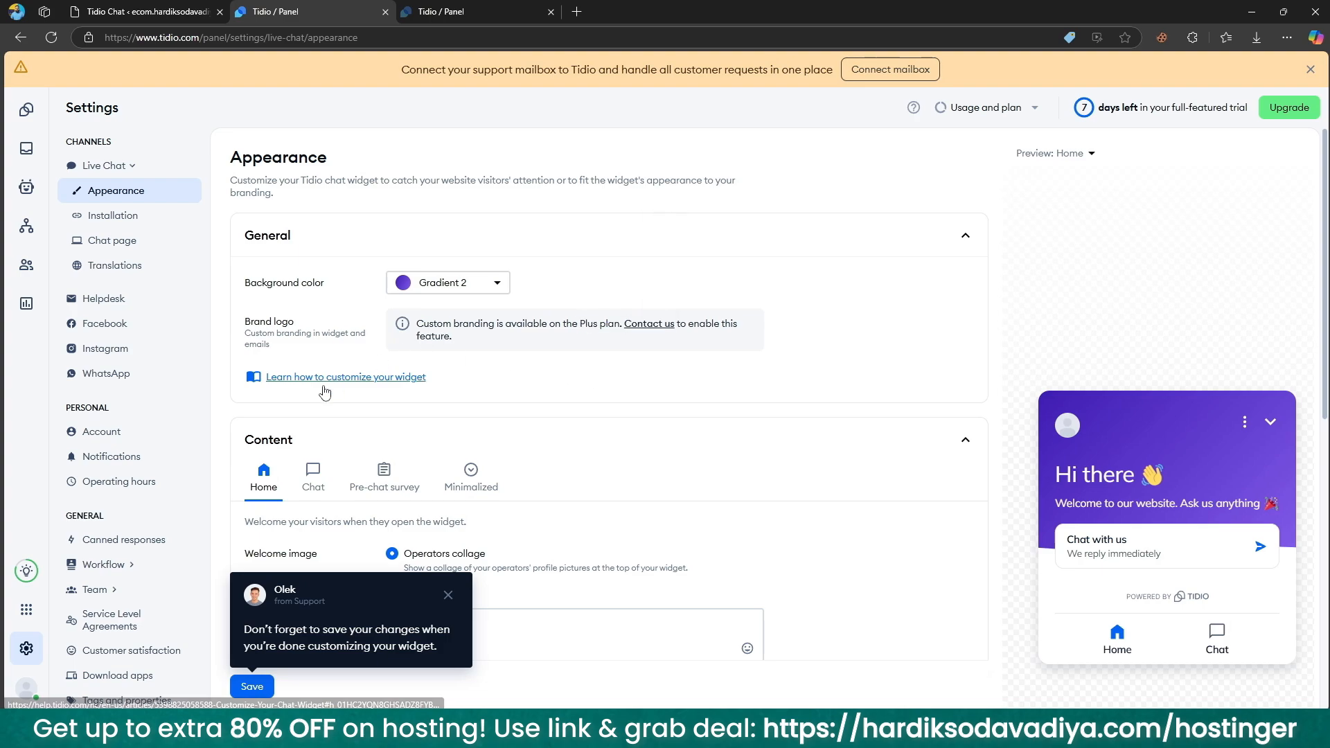
Step: Switch the widget's Home welcome image to Your logo and upload the "images" JPG file from the Ai Agent folder
{"action": "scroll", "coordinate": [325, 392], "scroll_direction": "down", "scroll_amount": 4}
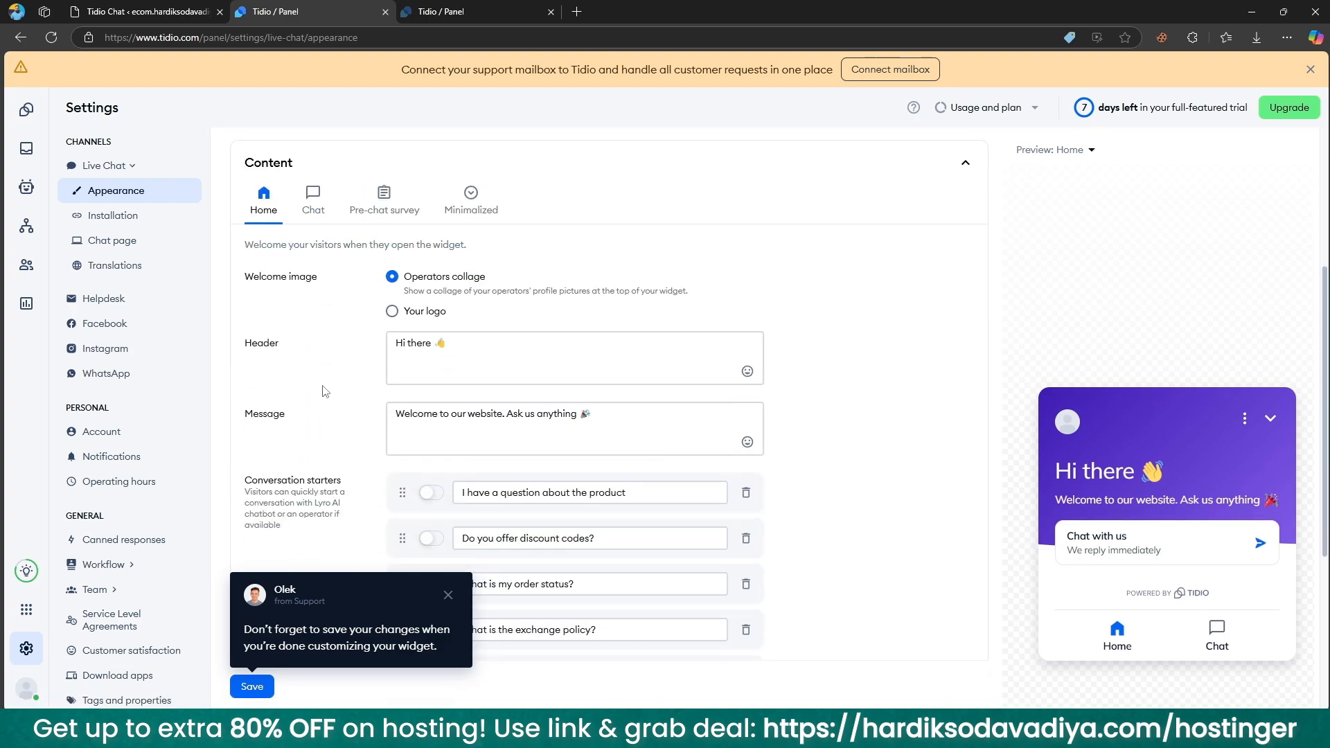
{"action": "scroll", "coordinate": [325, 391], "scroll_direction": "up", "scroll_amount": 1}
{"action": "scroll", "coordinate": [379, 381], "scroll_direction": "up", "scroll_amount": 3}
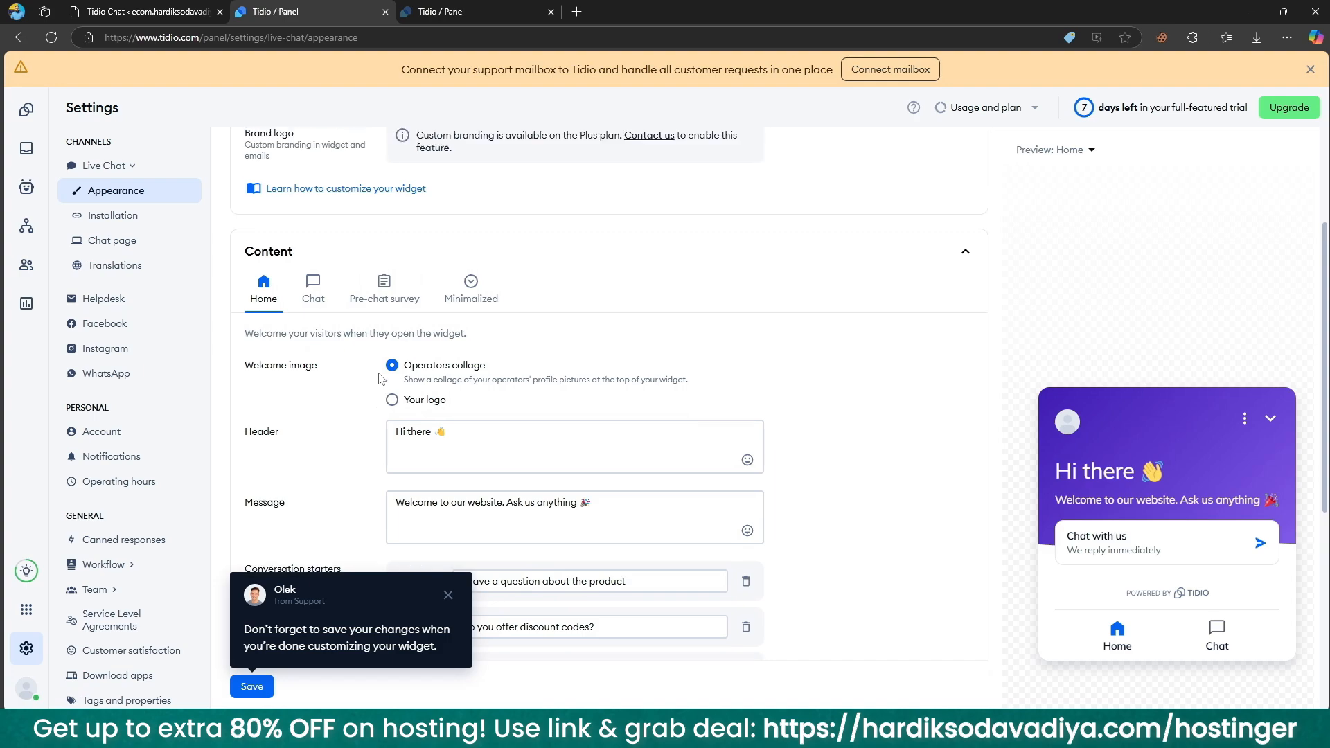
{"action": "scroll", "coordinate": [374, 417], "scroll_direction": "down", "scroll_amount": 2}
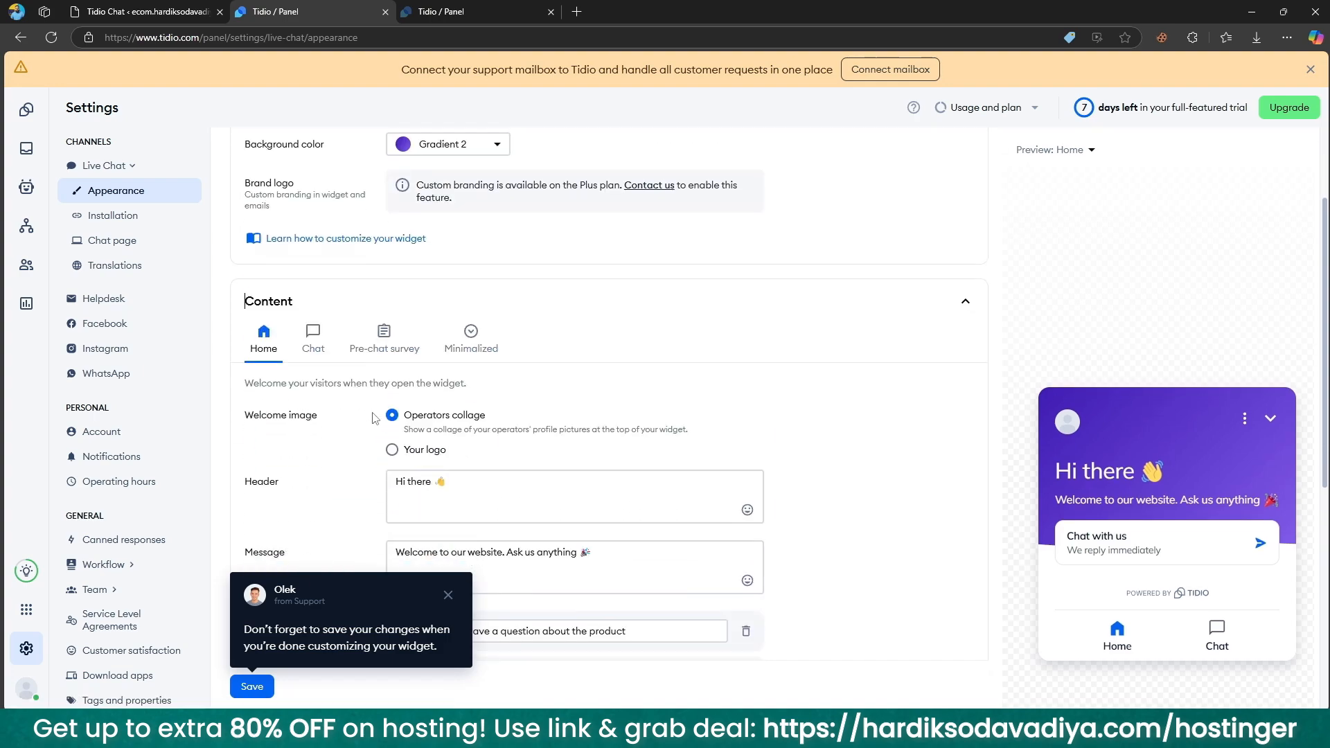
{"action": "left_click", "coordinate": [410, 457]}
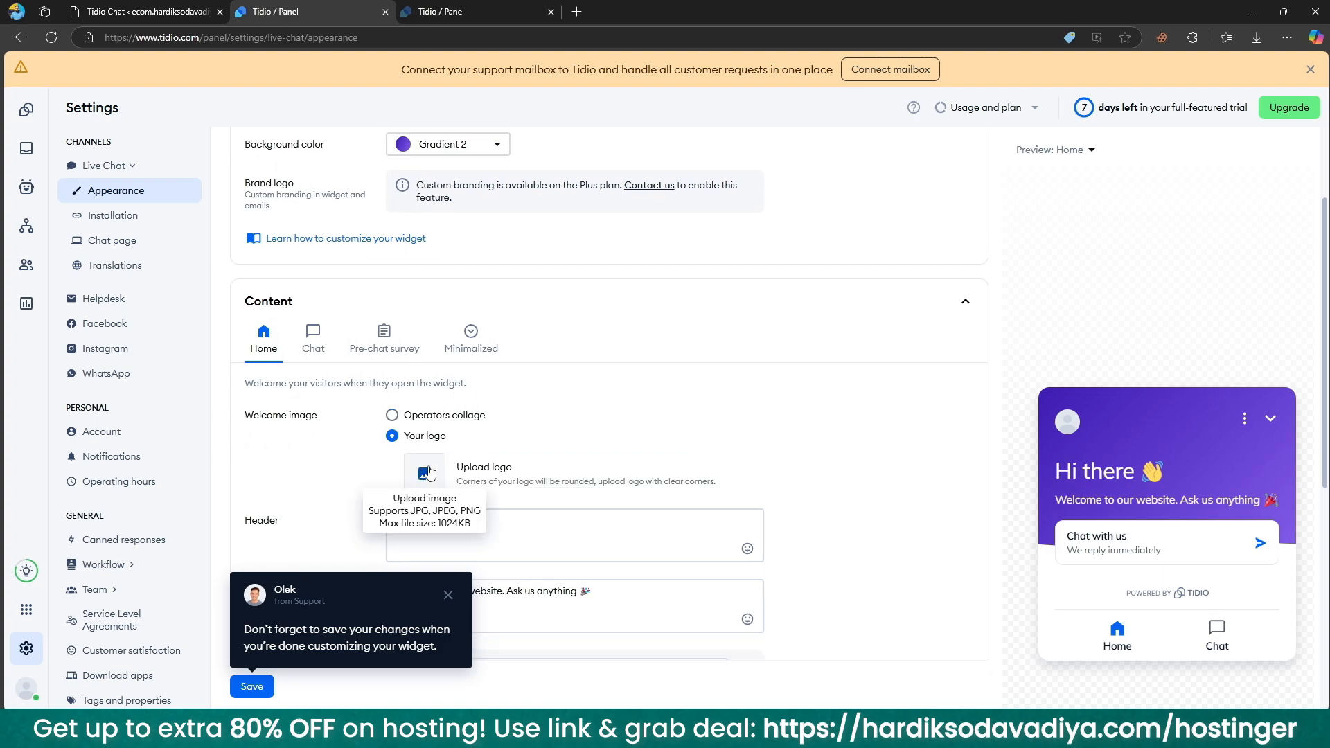
{"action": "left_click", "coordinate": [424, 473]}
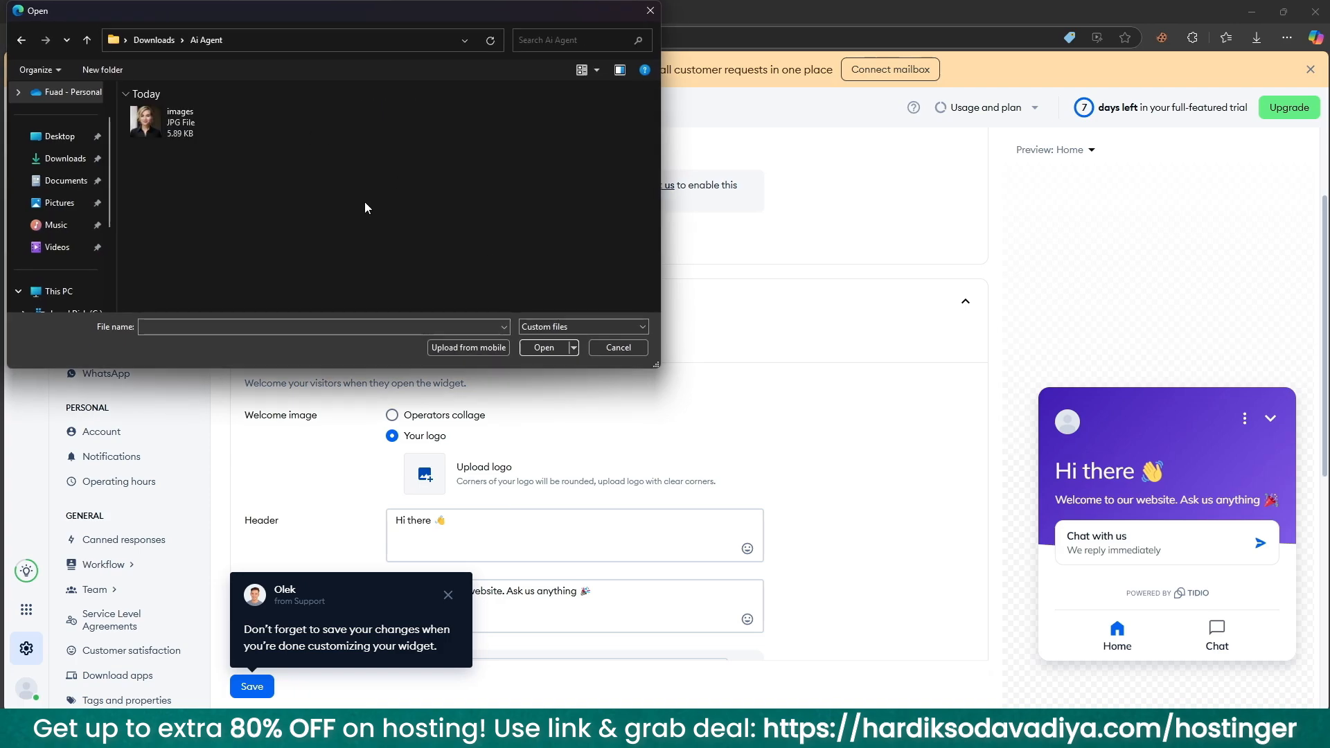
{"action": "left_click", "coordinate": [153, 121]}
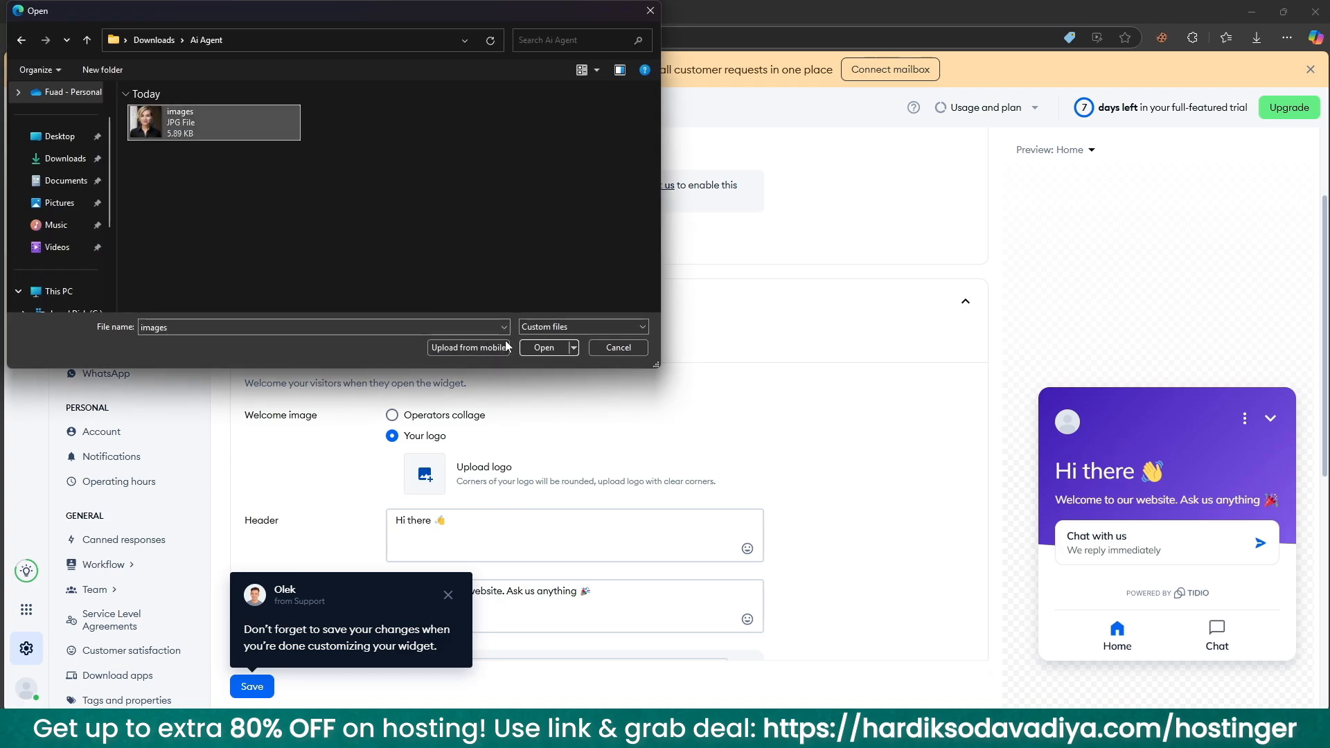
{"action": "left_click", "coordinate": [543, 347]}
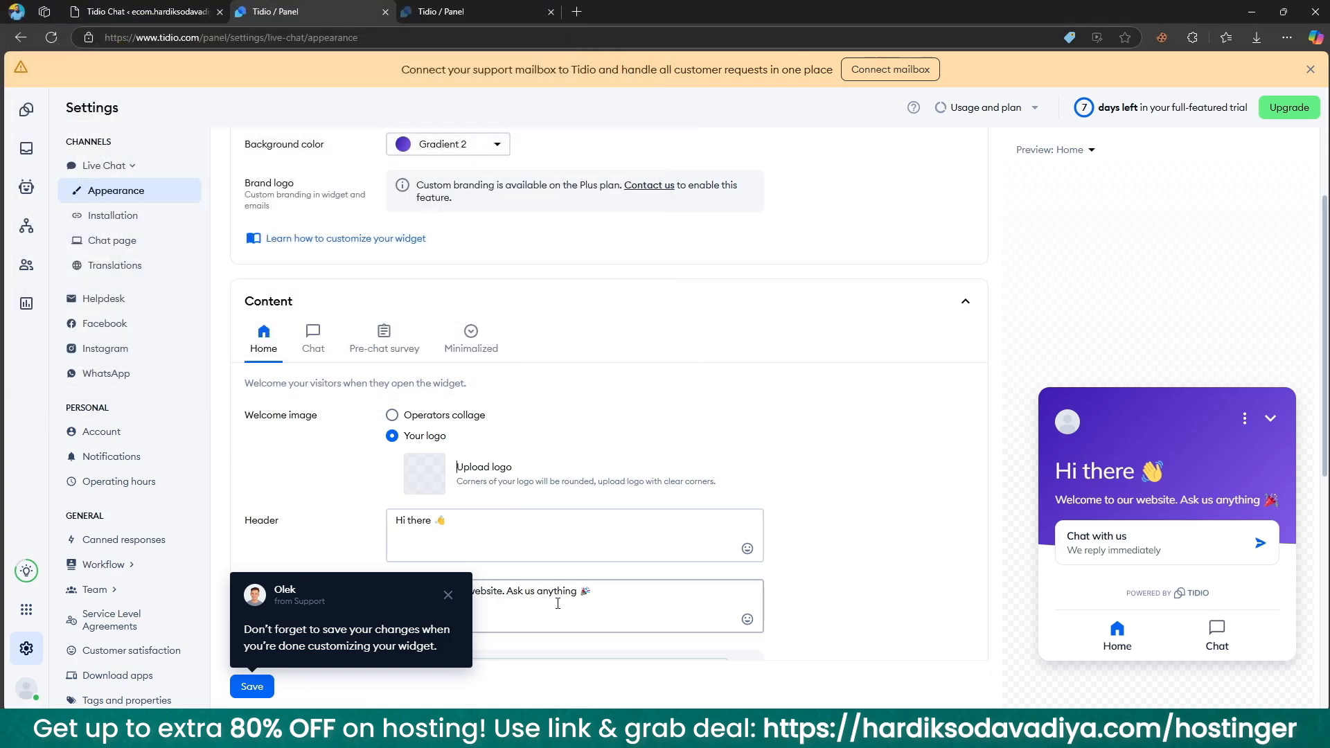
Step: Expand the Visibility and position settings, try the left desktop widget position, and restore it to the right
{"action": "scroll", "coordinate": [568, 430], "scroll_direction": "down", "scroll_amount": 2}
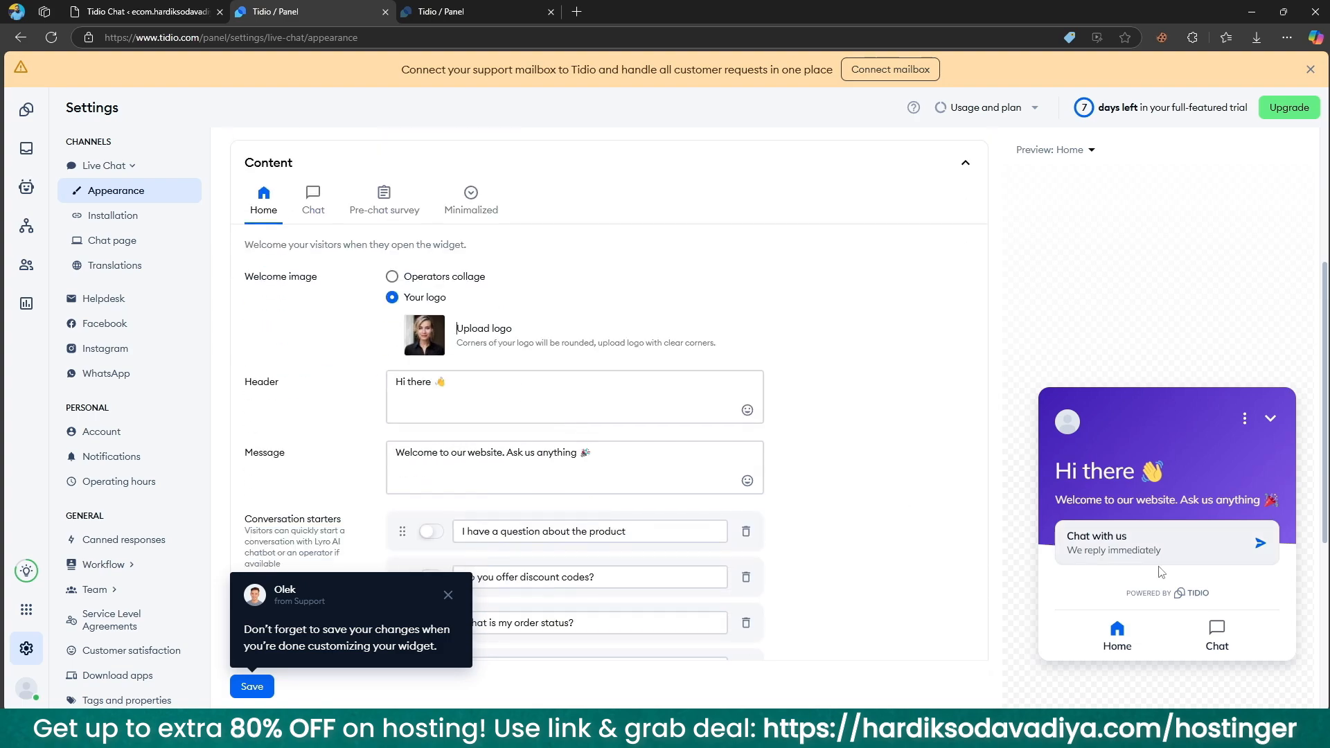
{"action": "scroll", "coordinate": [519, 450], "scroll_direction": "down", "scroll_amount": 5}
{"action": "left_click", "coordinate": [460, 475]}
{"action": "scroll", "coordinate": [461, 477], "scroll_direction": "down", "scroll_amount": 3}
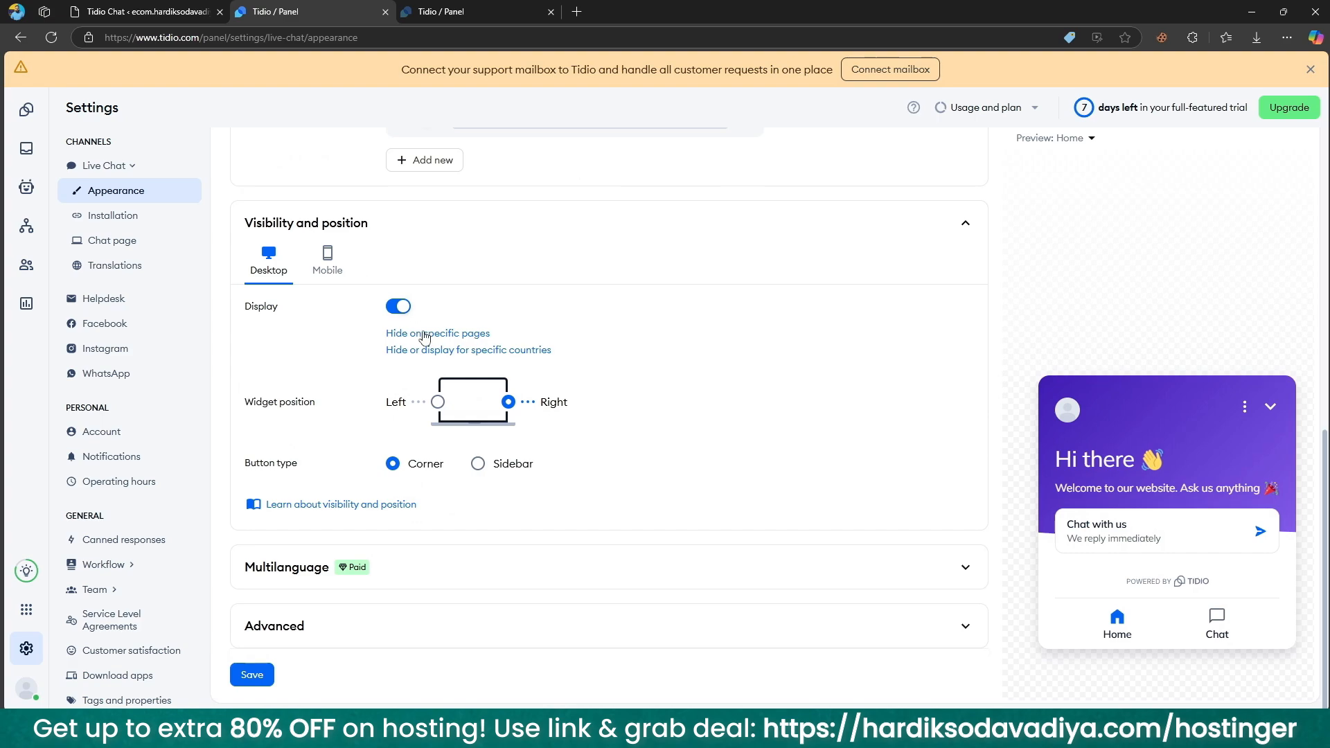
{"action": "left_click", "coordinate": [438, 403]}
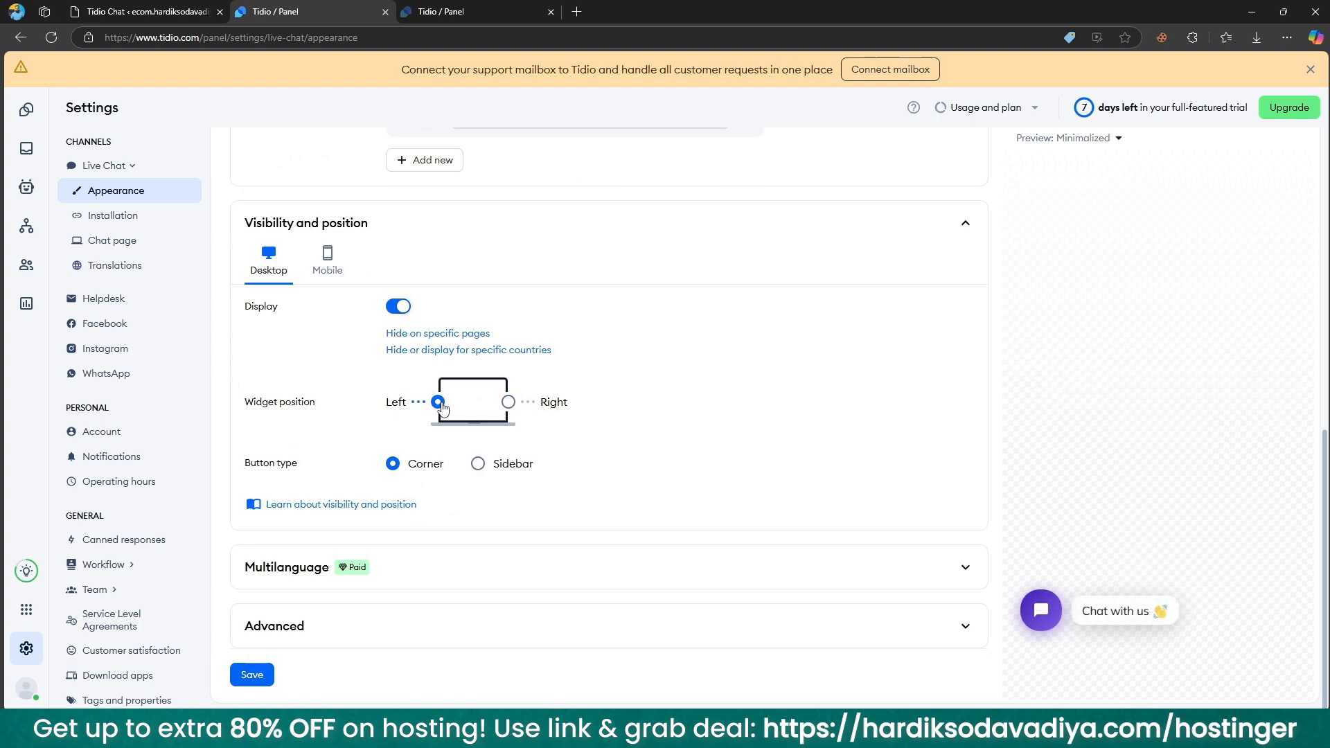
{"action": "left_click", "coordinate": [508, 401]}
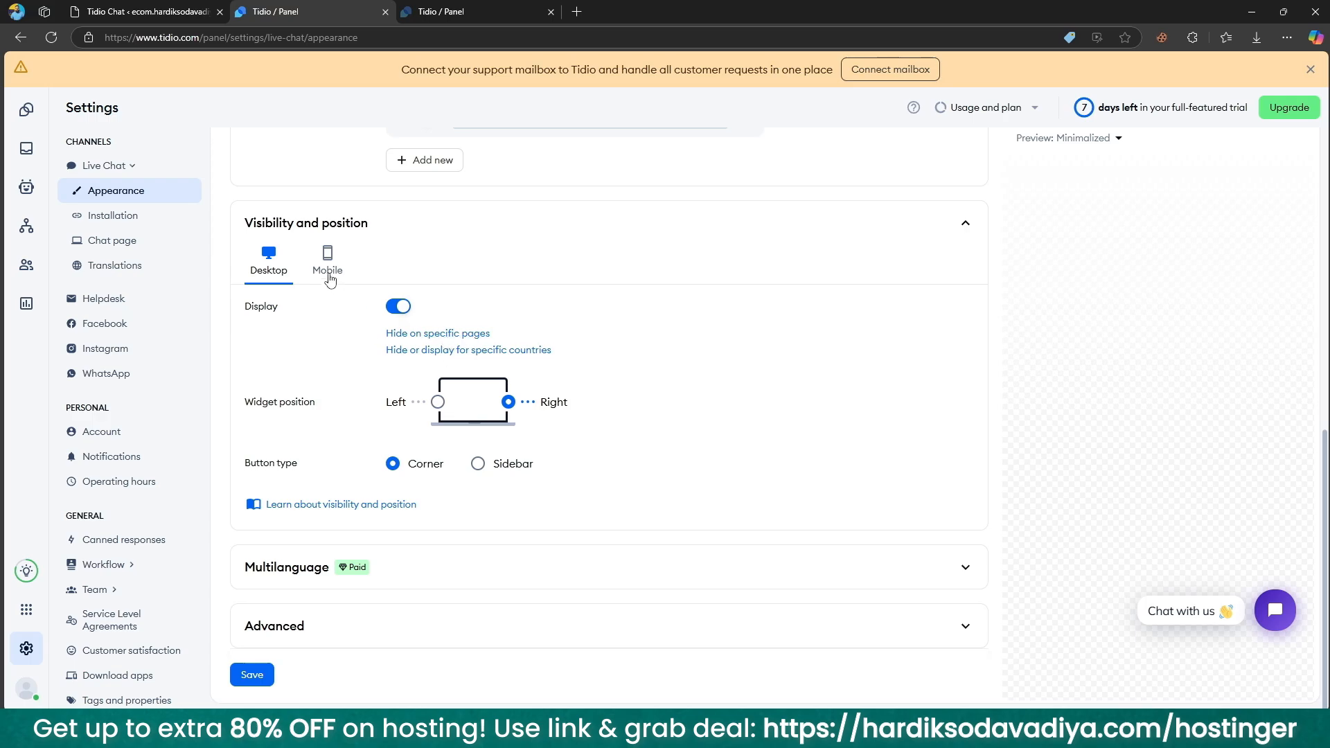
Step: Compare the desktop and mobile visibility settings, turning the widget's mobile display off and back on
{"action": "left_click", "coordinate": [326, 265]}
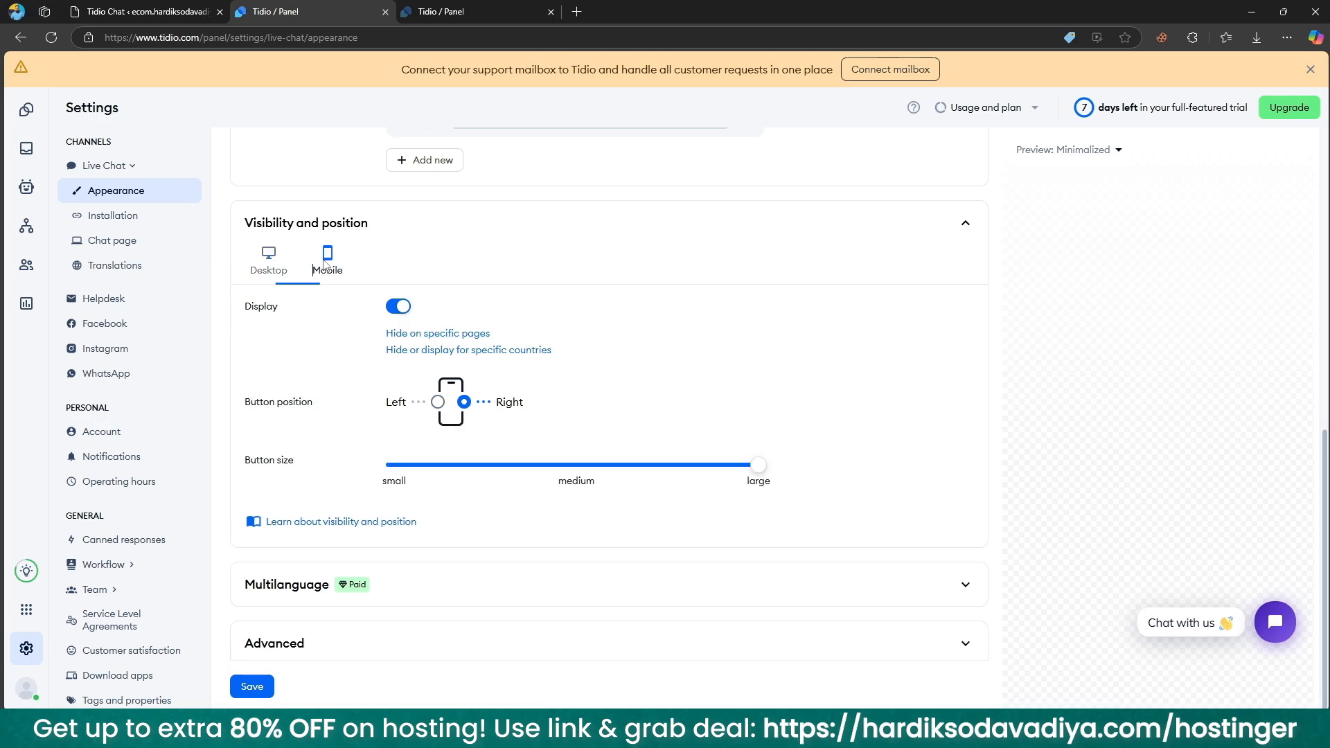
{"action": "left_click", "coordinate": [278, 263]}
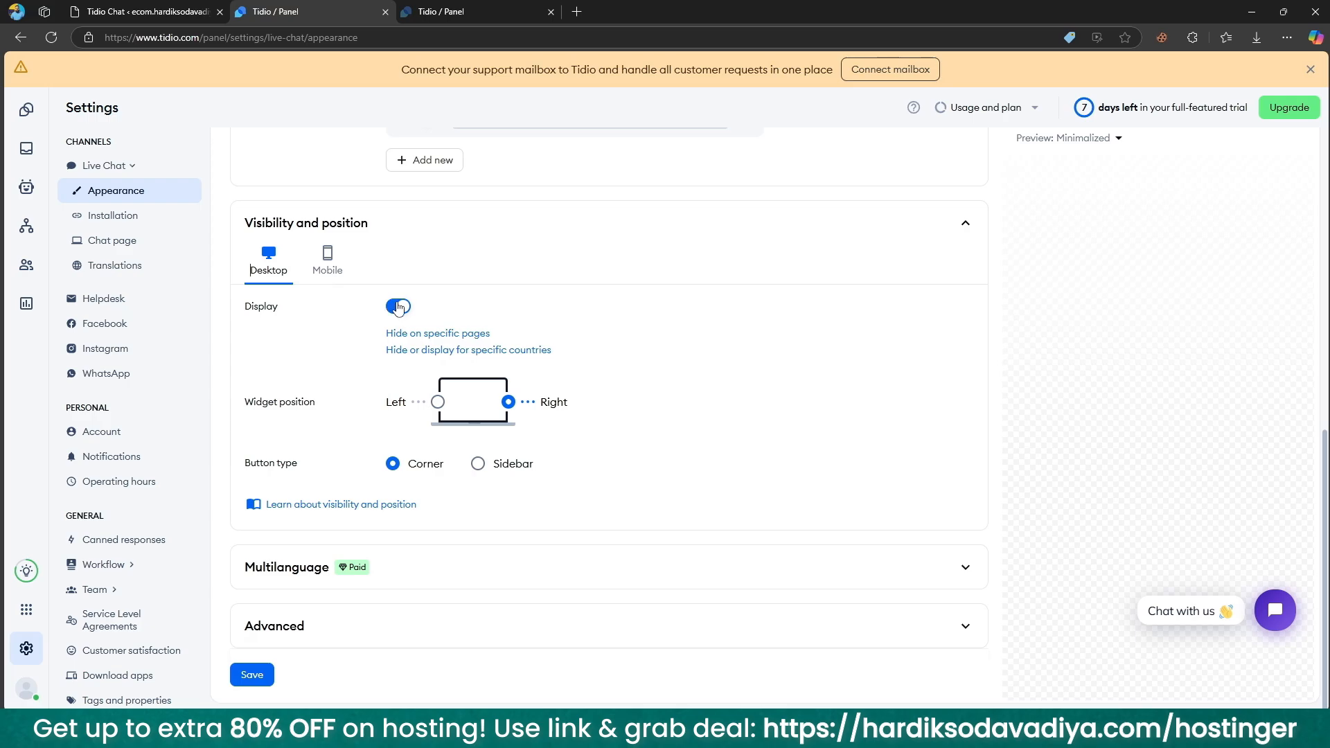
{"action": "left_click", "coordinate": [346, 272]}
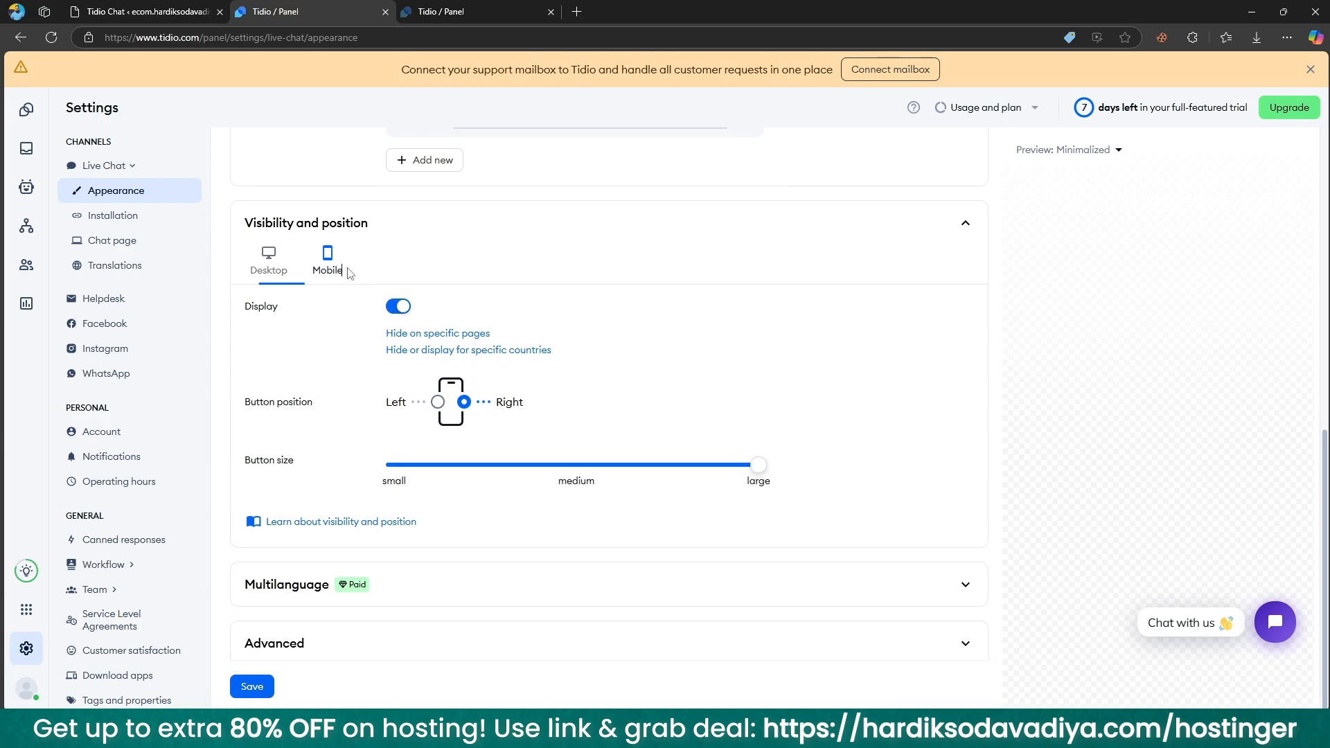
{"action": "left_click", "coordinate": [401, 308]}
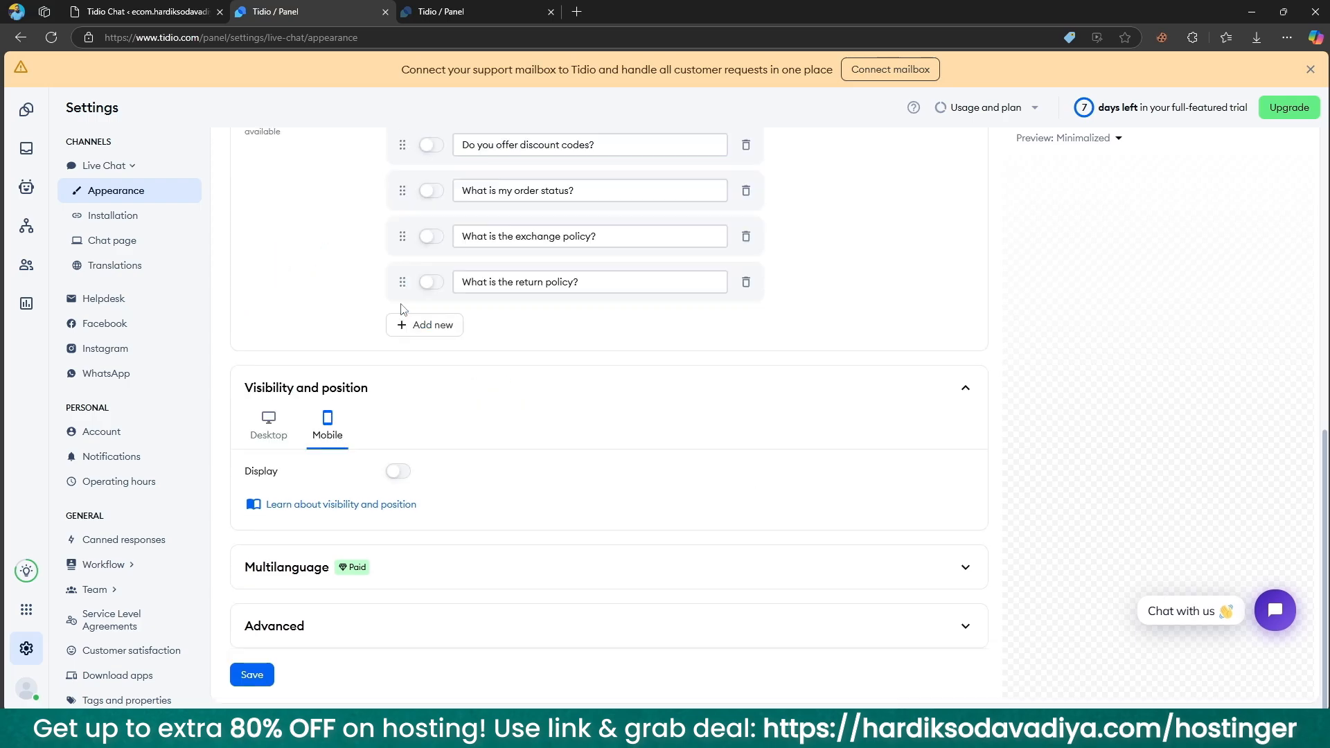
{"action": "left_click", "coordinate": [400, 476]}
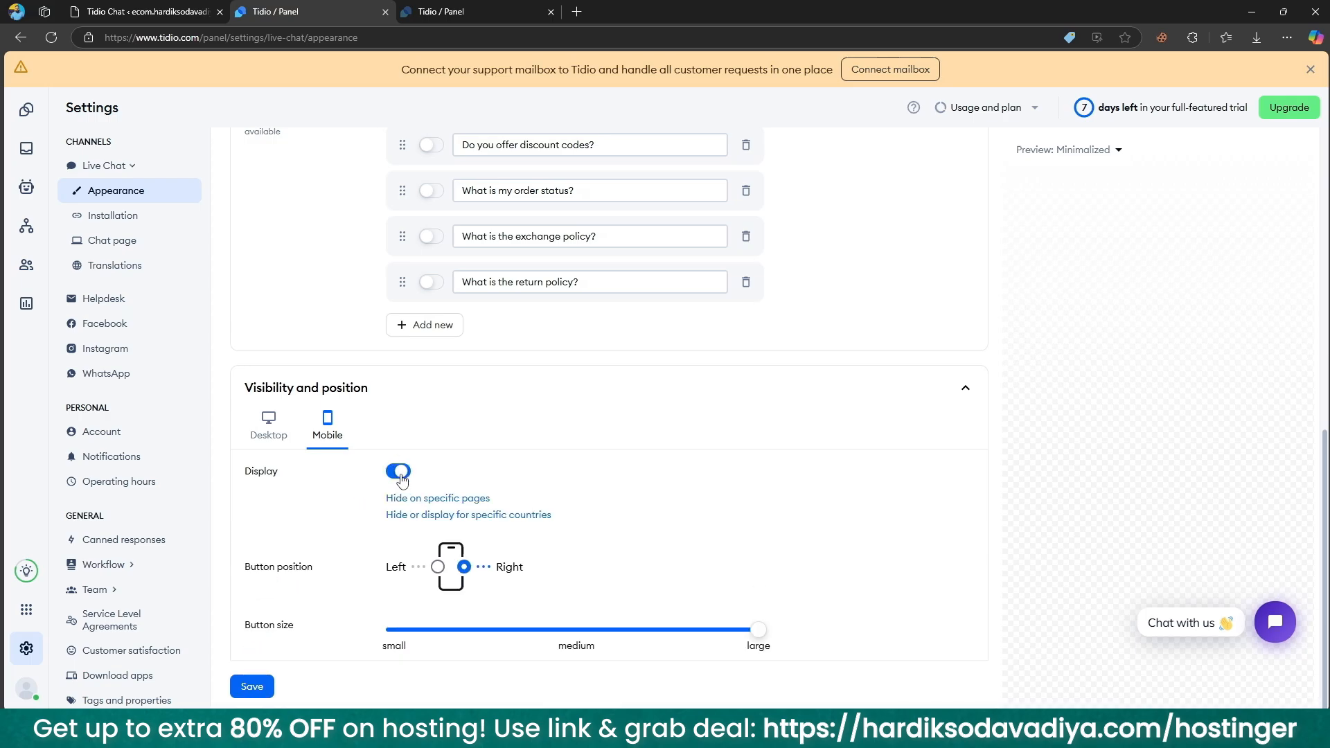
Step: Set the desktop widget's button type to Sidebar and review its color, label and position options
{"action": "scroll", "coordinate": [403, 481], "scroll_direction": "down", "scroll_amount": 3}
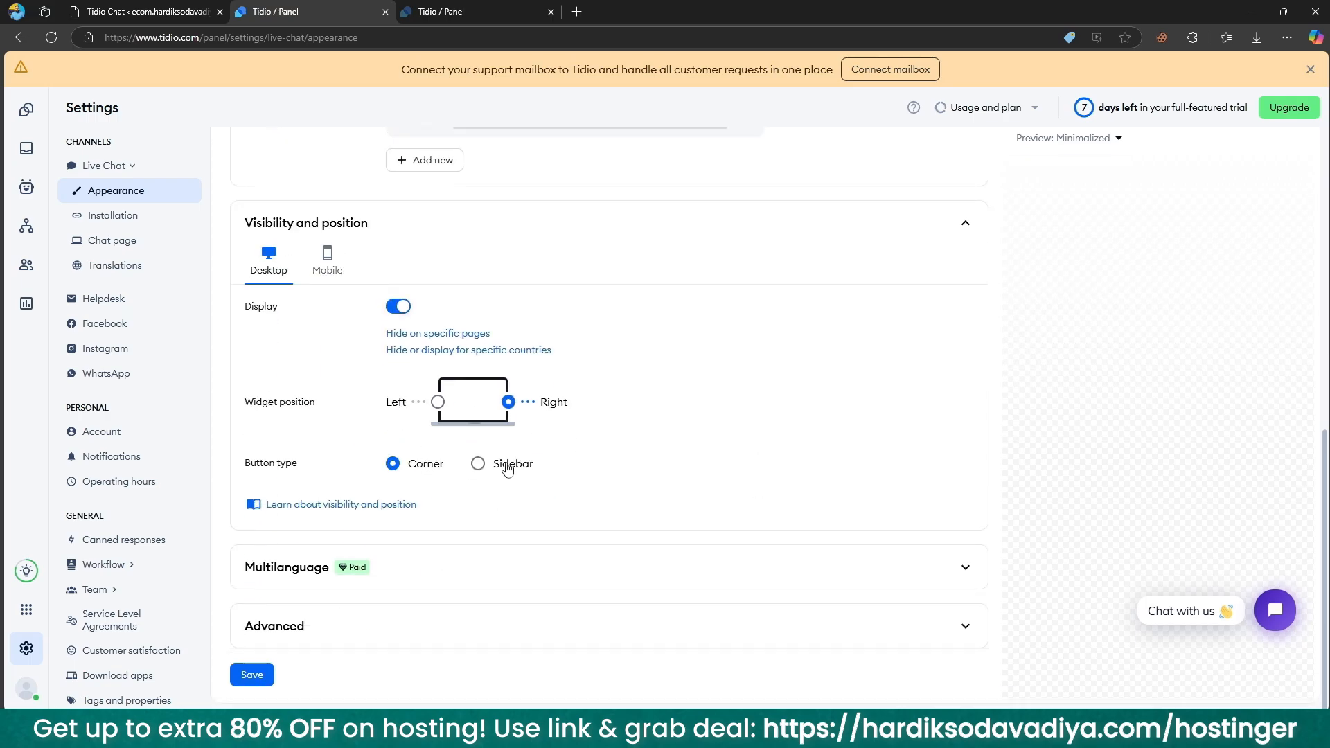
{"action": "left_click", "coordinate": [508, 469]}
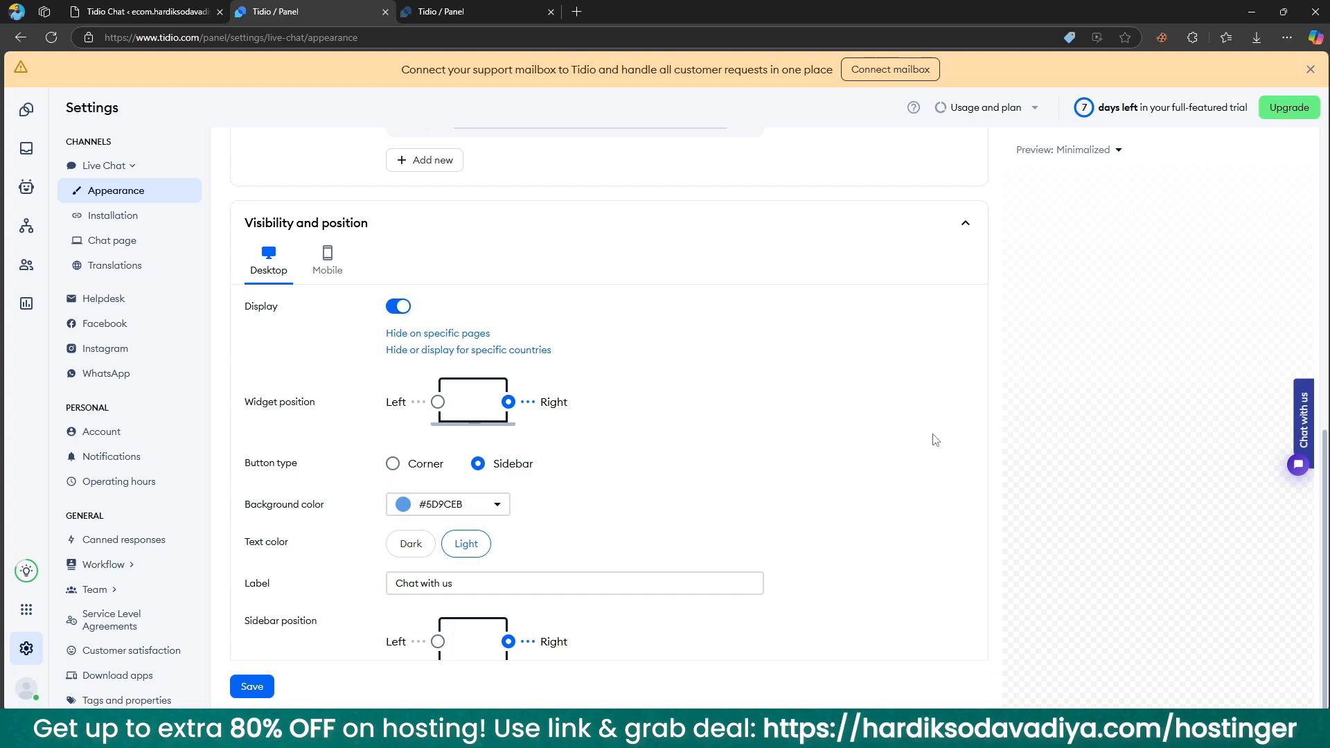
{"action": "scroll", "coordinate": [501, 471], "scroll_direction": "down", "scroll_amount": 2}
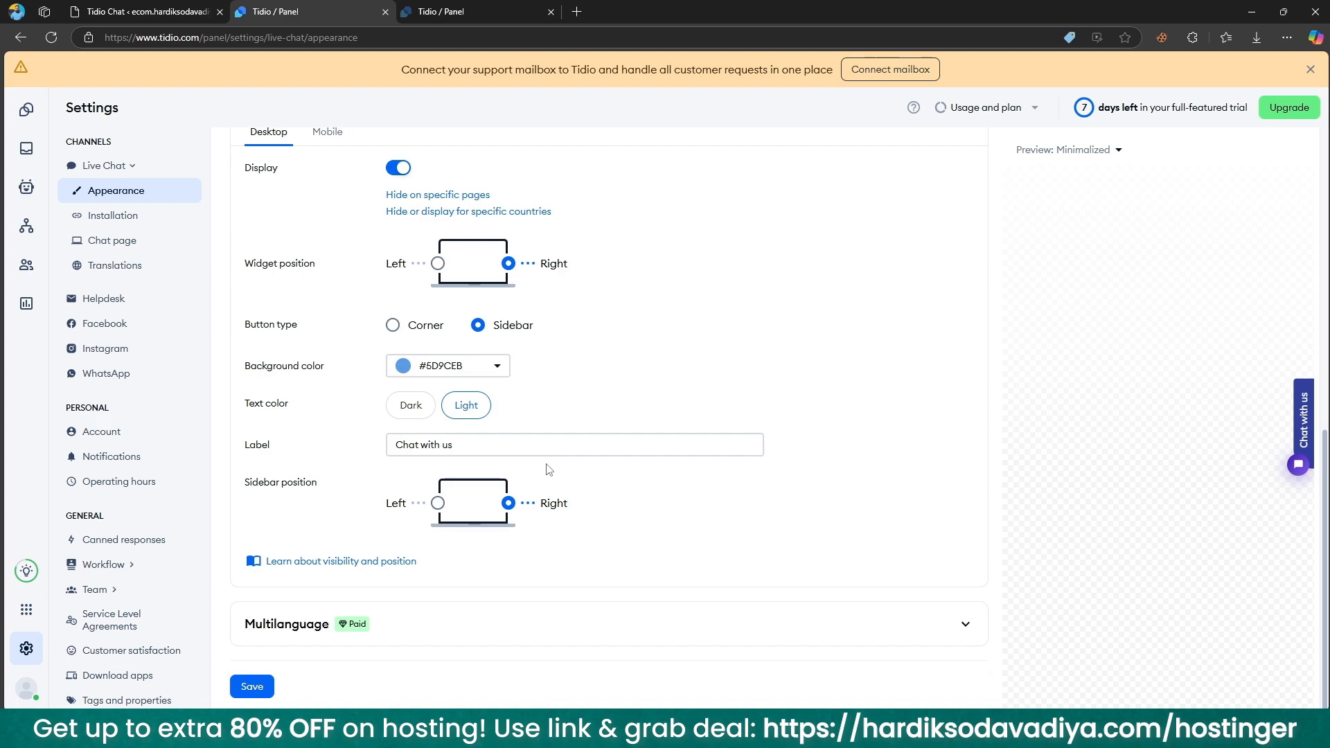
{"action": "scroll", "coordinate": [473, 533], "scroll_direction": "down", "scroll_amount": 1}
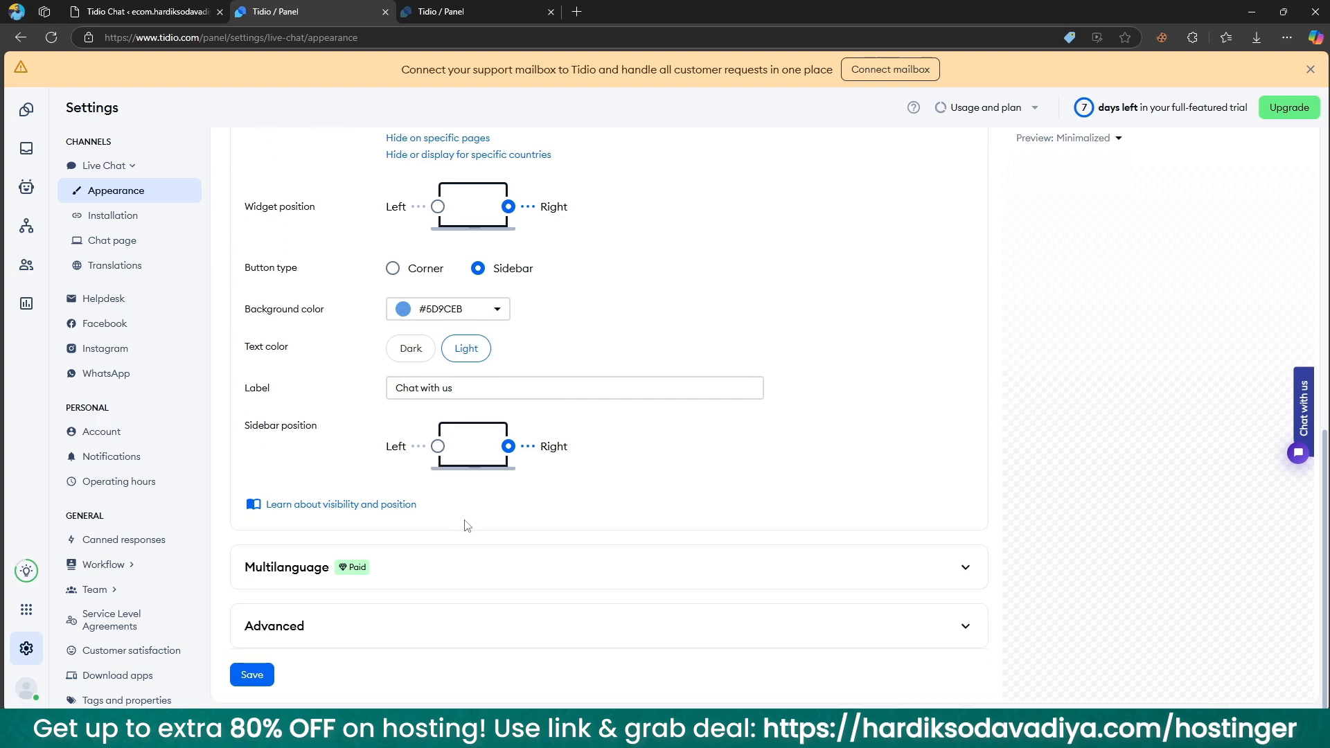
Step: Expand and examine the Multilanguage and Advanced widget settings, and look back over the Appearance page
{"action": "left_click", "coordinate": [479, 554]}
{"action": "scroll", "coordinate": [479, 555], "scroll_direction": "down", "scroll_amount": 4}
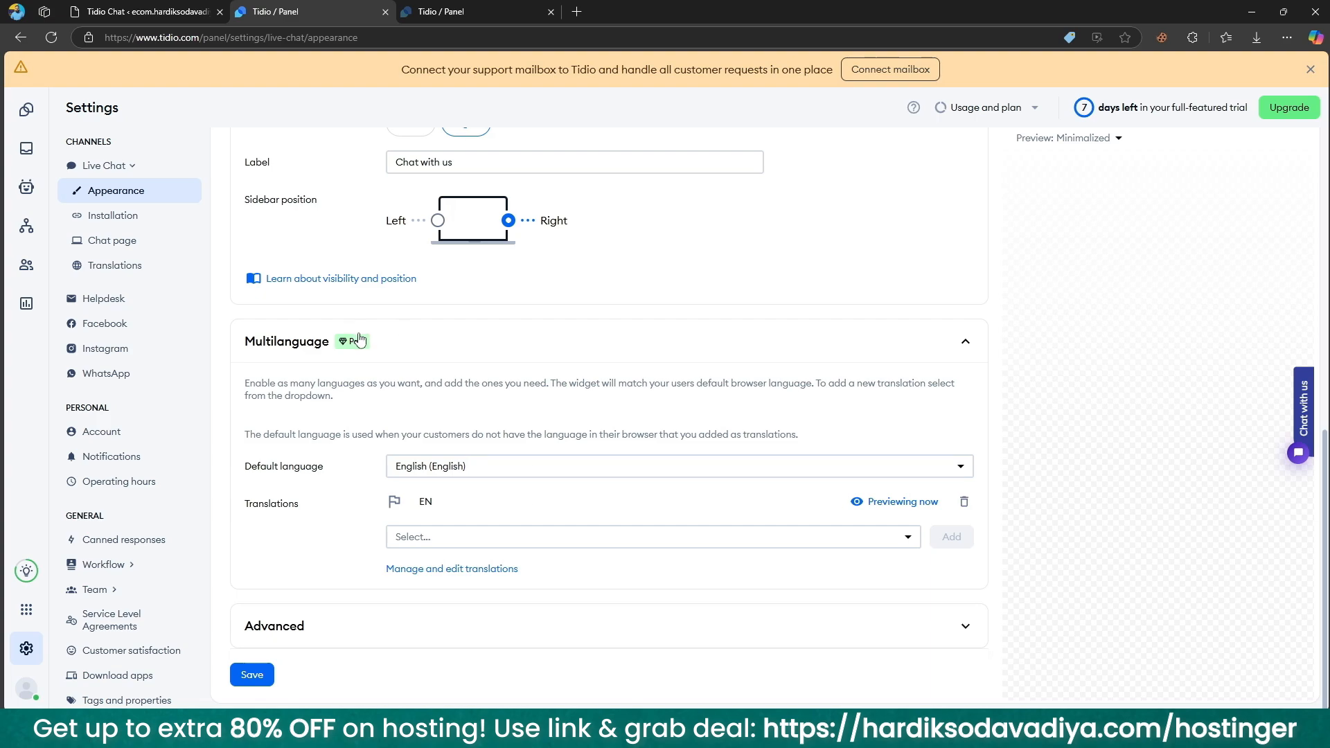
{"action": "left_click", "coordinate": [454, 639]}
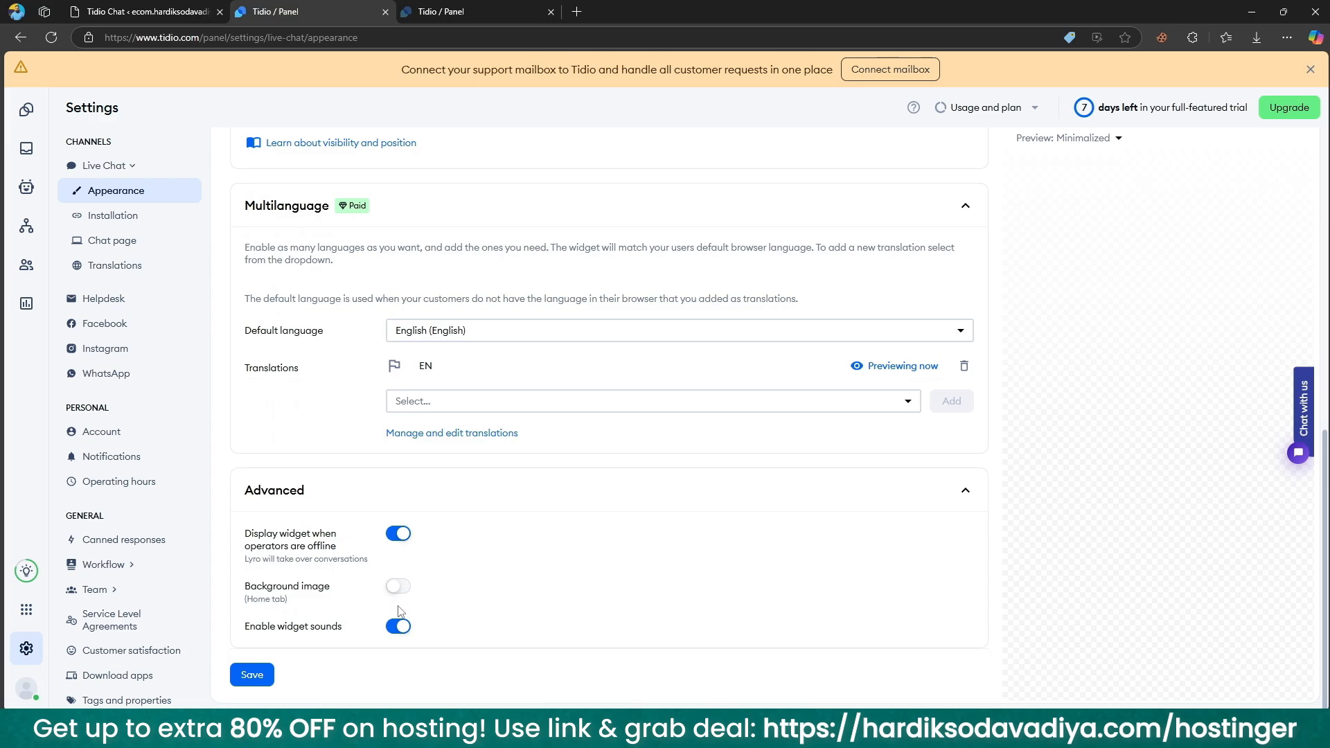
{"action": "scroll", "coordinate": [333, 639], "scroll_direction": "up", "scroll_amount": 15}
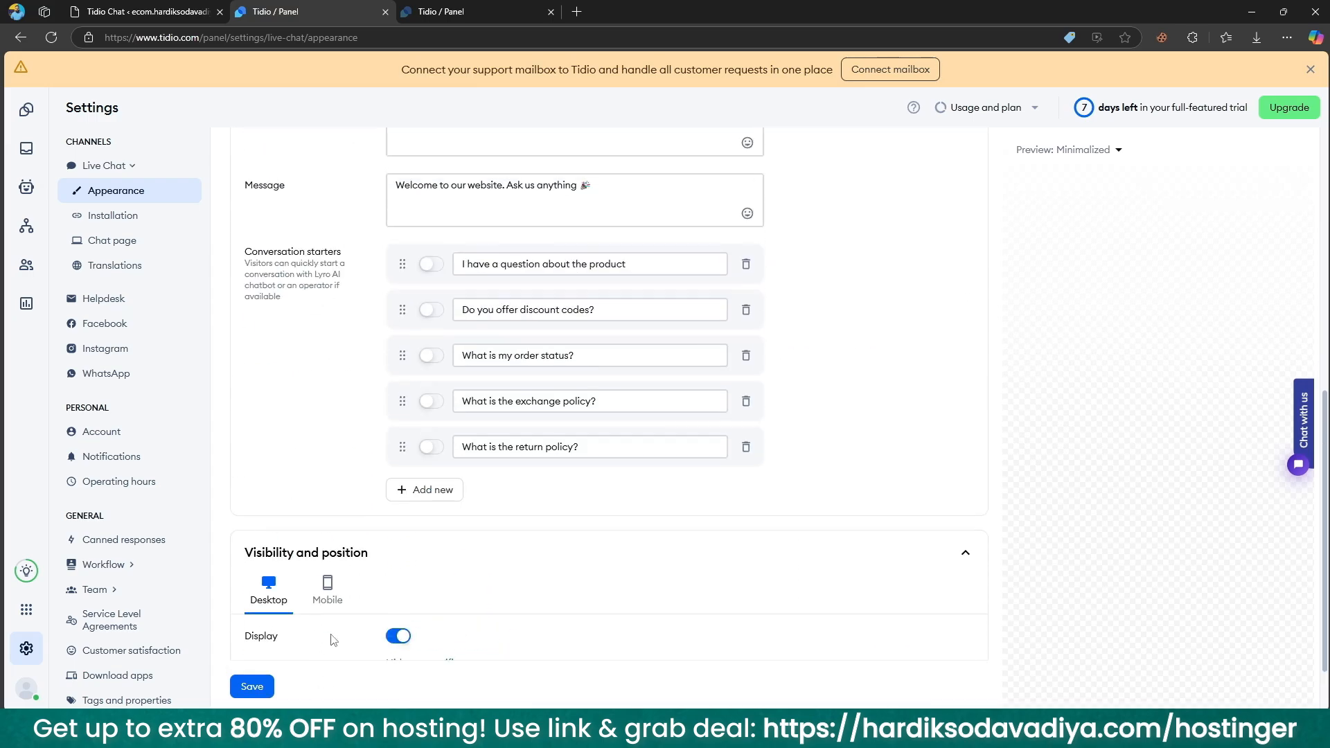
{"action": "scroll", "coordinate": [331, 639], "scroll_direction": "up", "scroll_amount": 10}
{"action": "scroll", "coordinate": [333, 639], "scroll_direction": "down", "scroll_amount": 2}
{"action": "scroll", "coordinate": [288, 569], "scroll_direction": "up", "scroll_amount": 2}
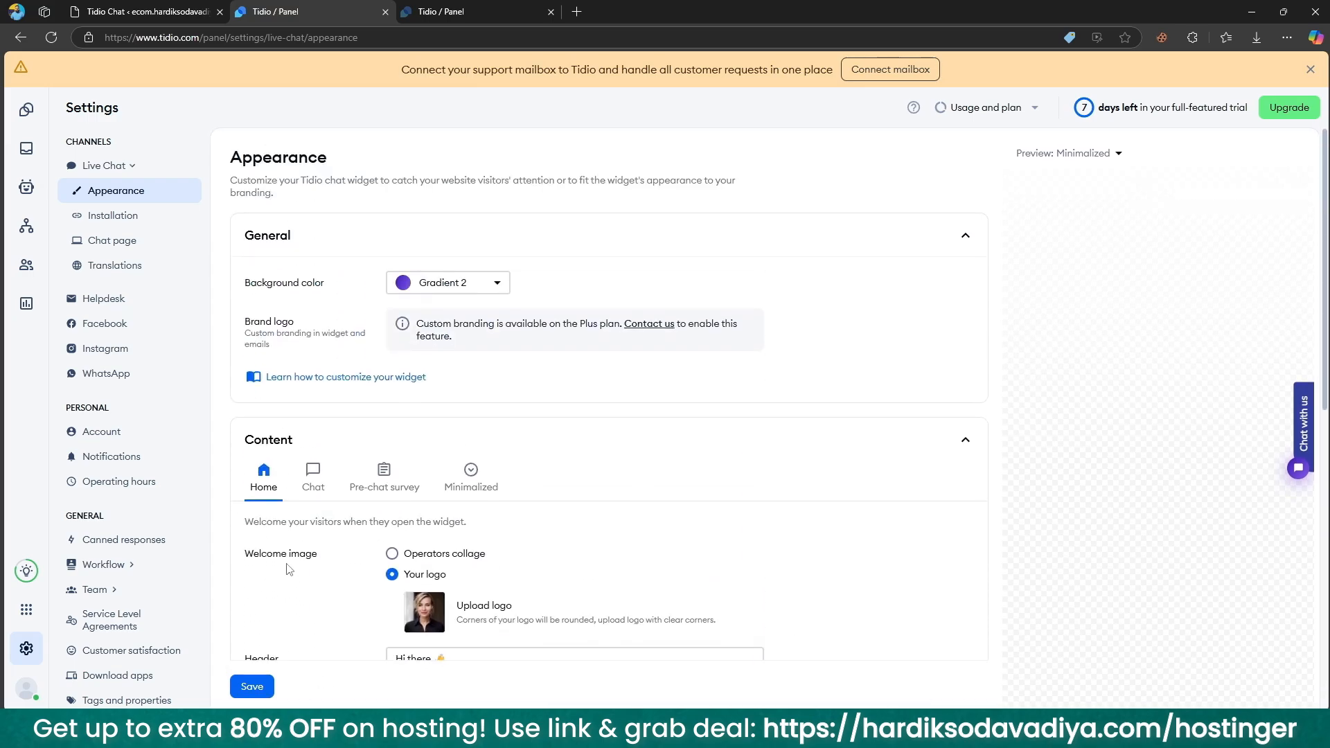
Step: Check the Live Chat installation status and examine the Chat page appearance settings
{"action": "left_click", "coordinate": [143, 216]}
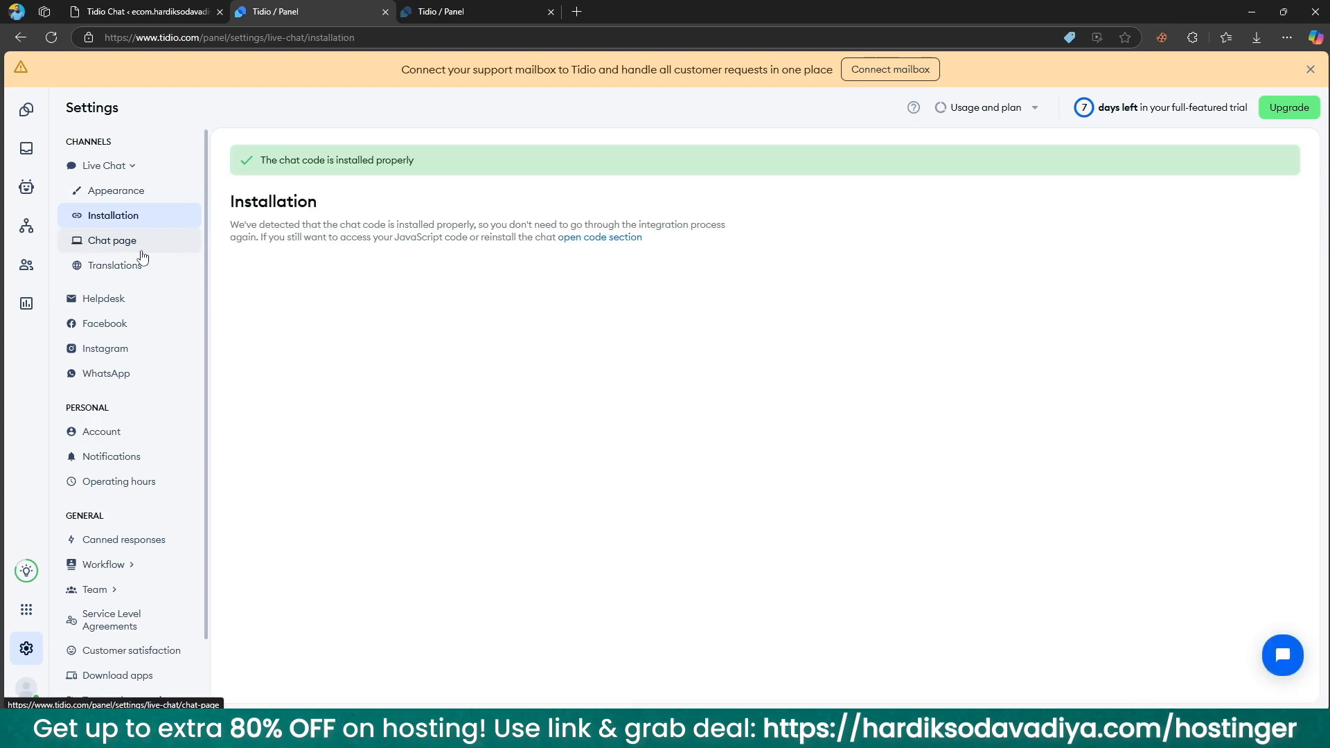
{"action": "left_click", "coordinate": [142, 252]}
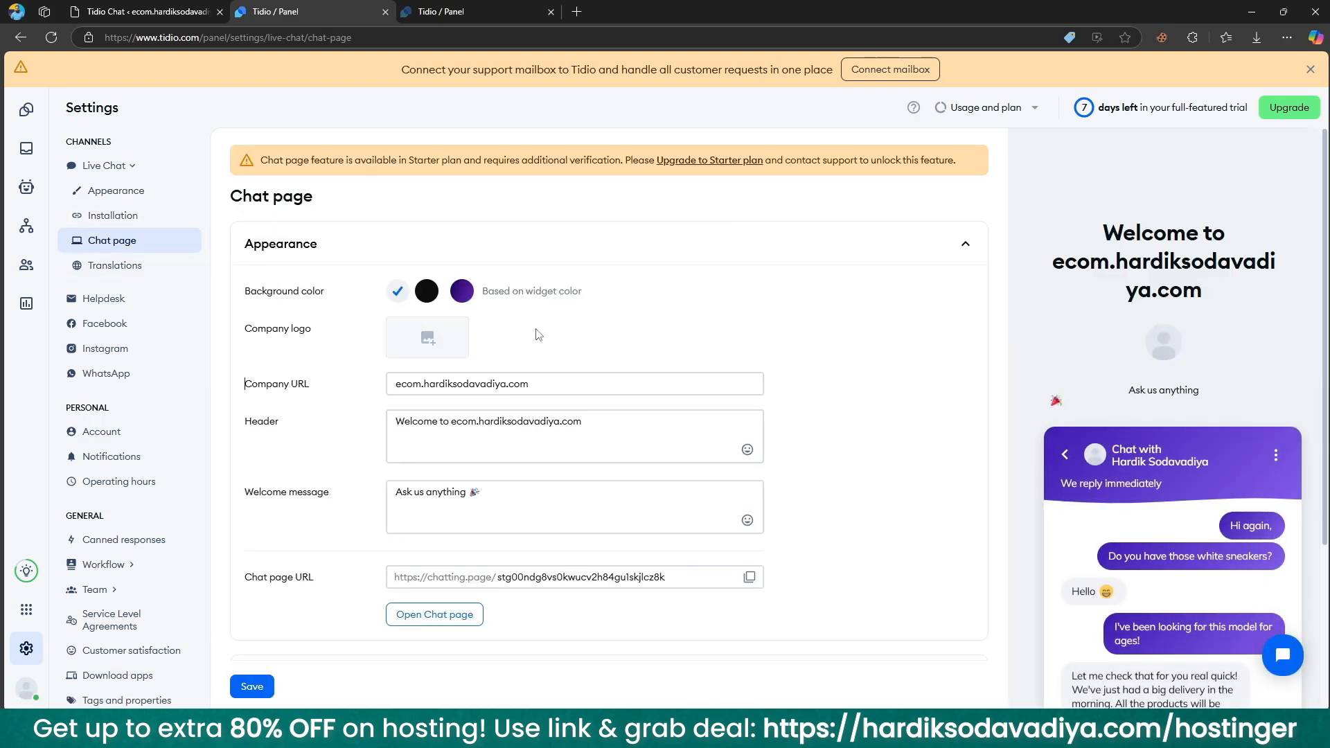
{"action": "scroll", "coordinate": [539, 335], "scroll_direction": "down", "scroll_amount": 1}
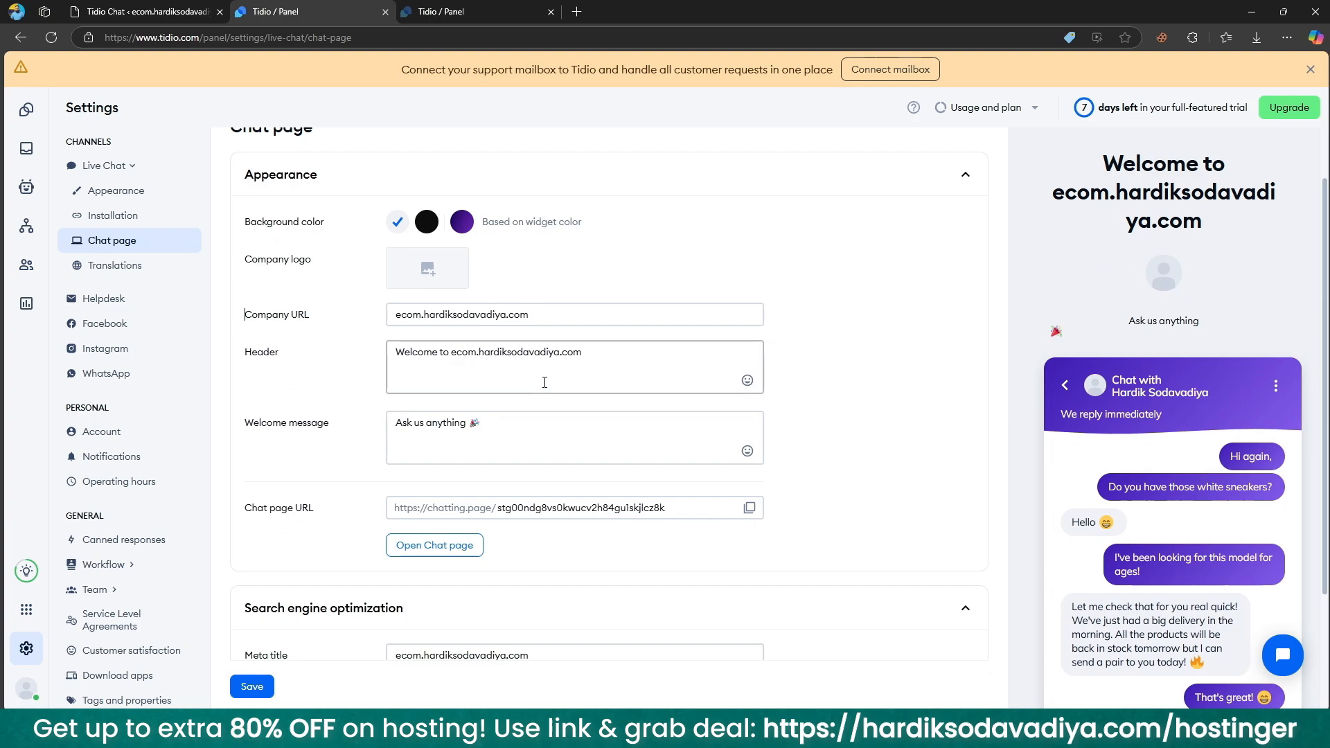
Step: Review the remaining Chat page settings and the Translations, Helpdesk, Facebook and Instagram channel pages
{"action": "scroll", "coordinate": [558, 446], "scroll_direction": "down", "scroll_amount": 1}
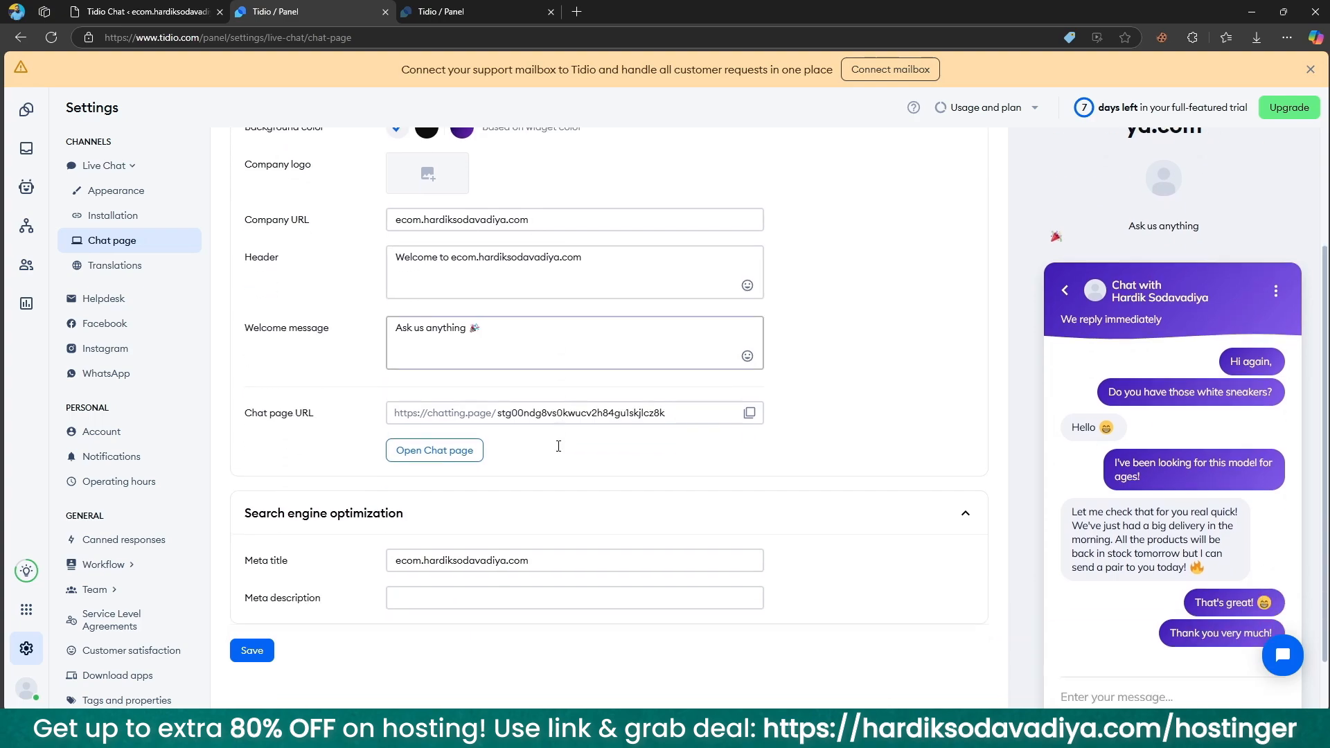
{"action": "scroll", "coordinate": [558, 446], "scroll_direction": "up", "scroll_amount": 3}
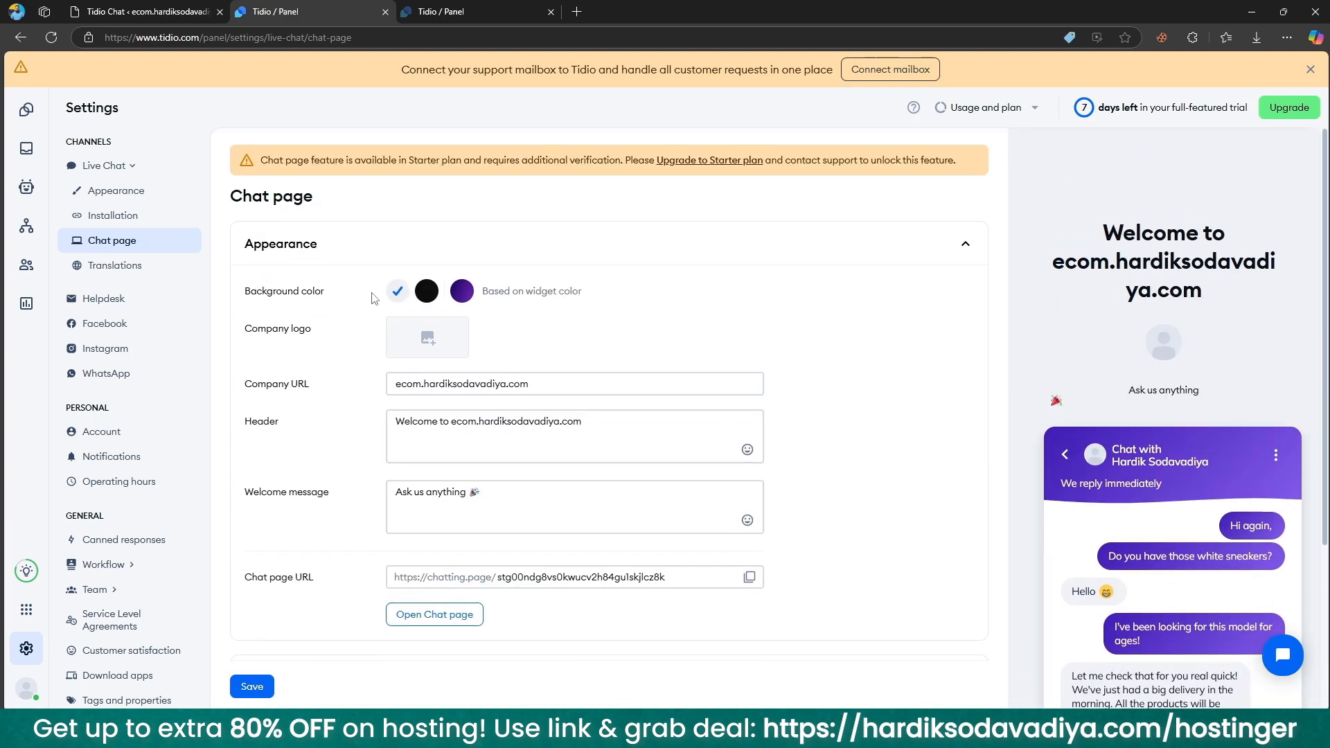
{"action": "left_click", "coordinate": [130, 263]}
{"action": "left_click", "coordinate": [167, 299]}
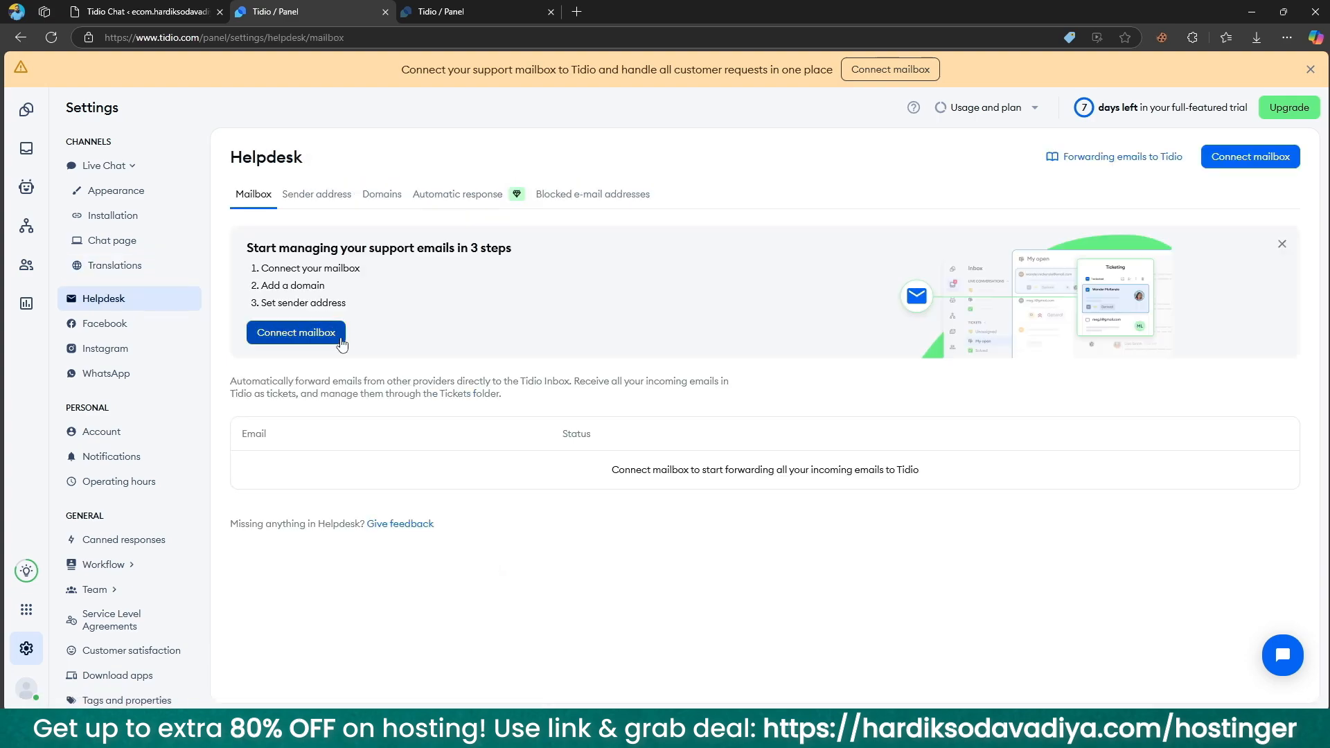
{"action": "left_click", "coordinate": [157, 331]}
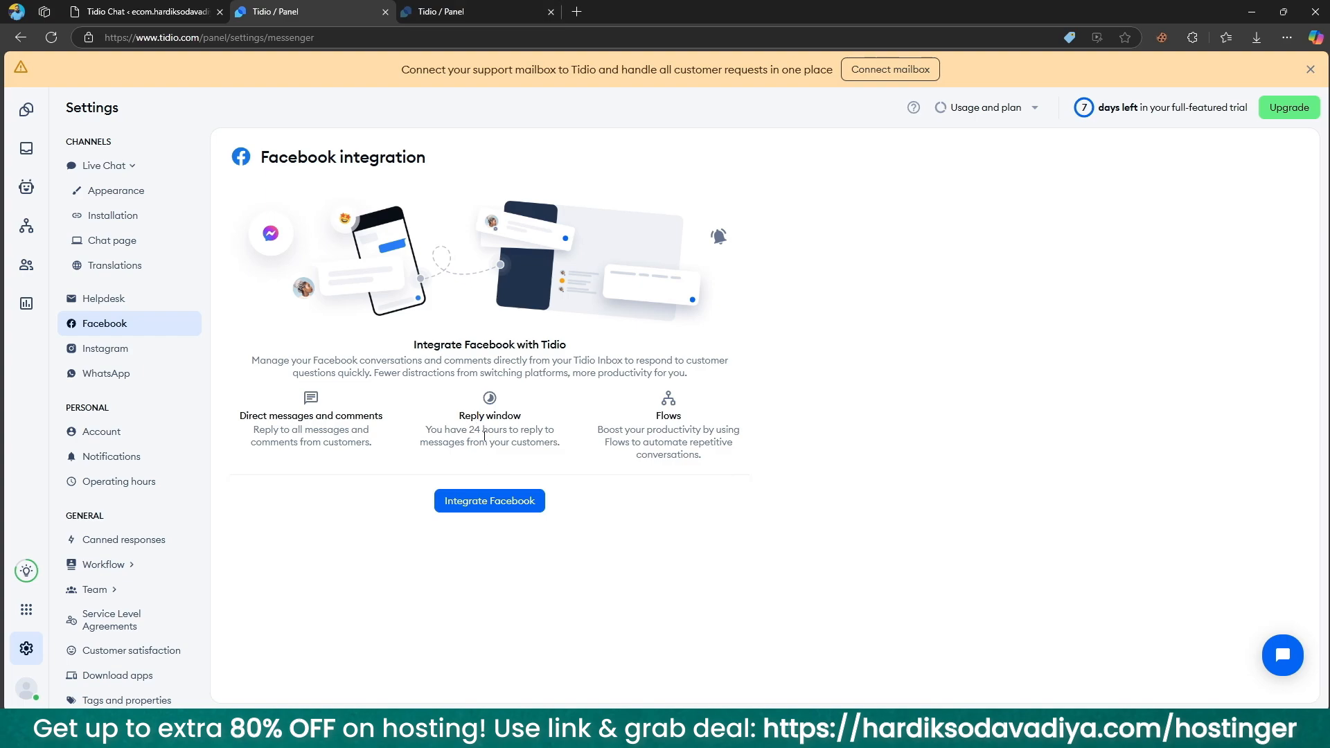
{"action": "left_click", "coordinate": [138, 349]}
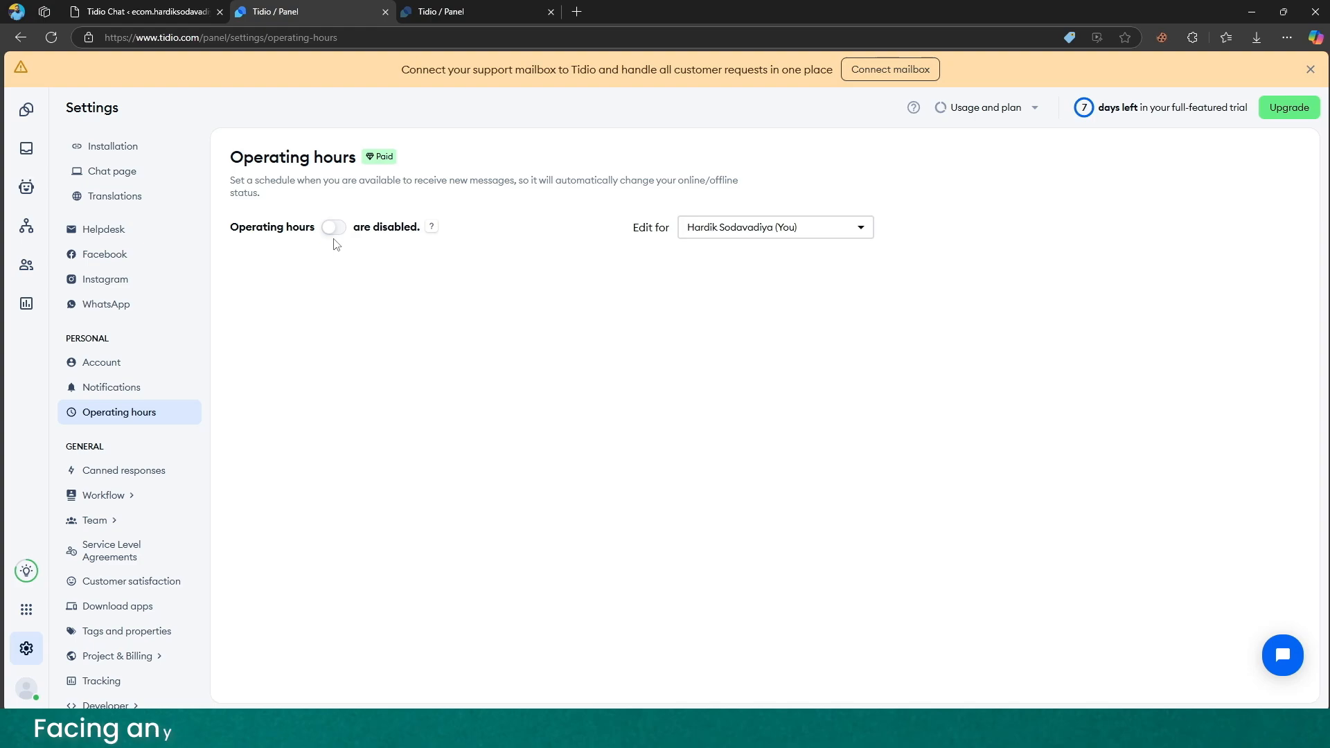
Step: Check the Operating hours settings and the personal notification preferences
{"action": "left_click", "coordinate": [698, 227]}
{"action": "left_click", "coordinate": [579, 237]}
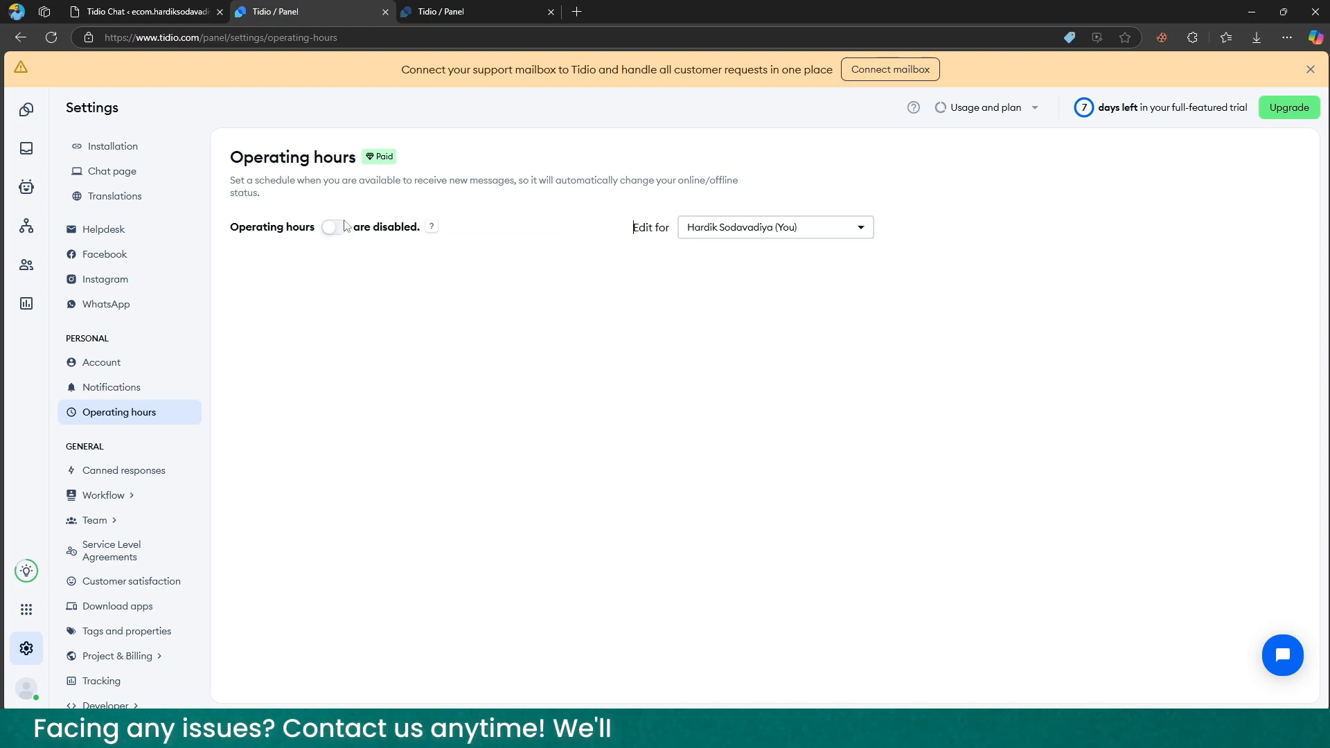
{"action": "left_click", "coordinate": [86, 388]}
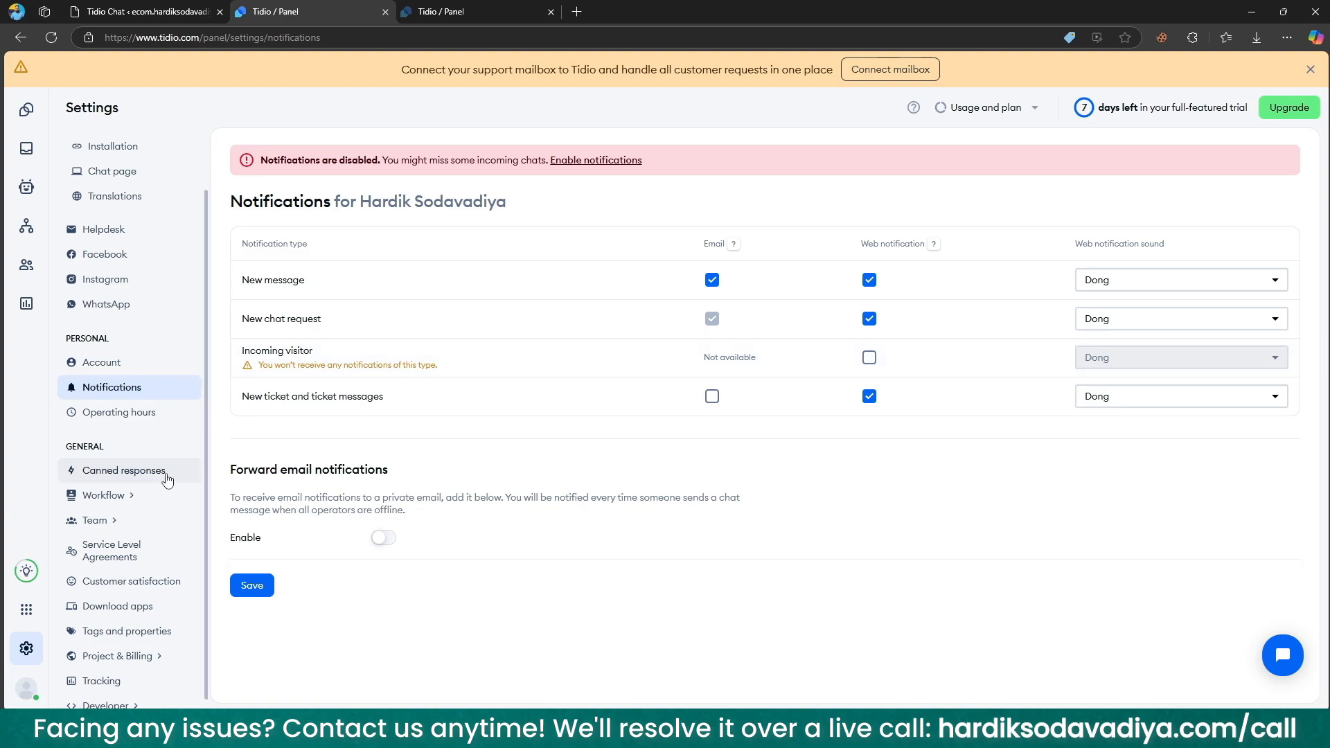
Step: Review the canned responses, the customer satisfaction surveys for live conversations and tickets, and the downloadable apps
{"action": "scroll", "coordinate": [164, 476], "scroll_direction": "down", "scroll_amount": 1}
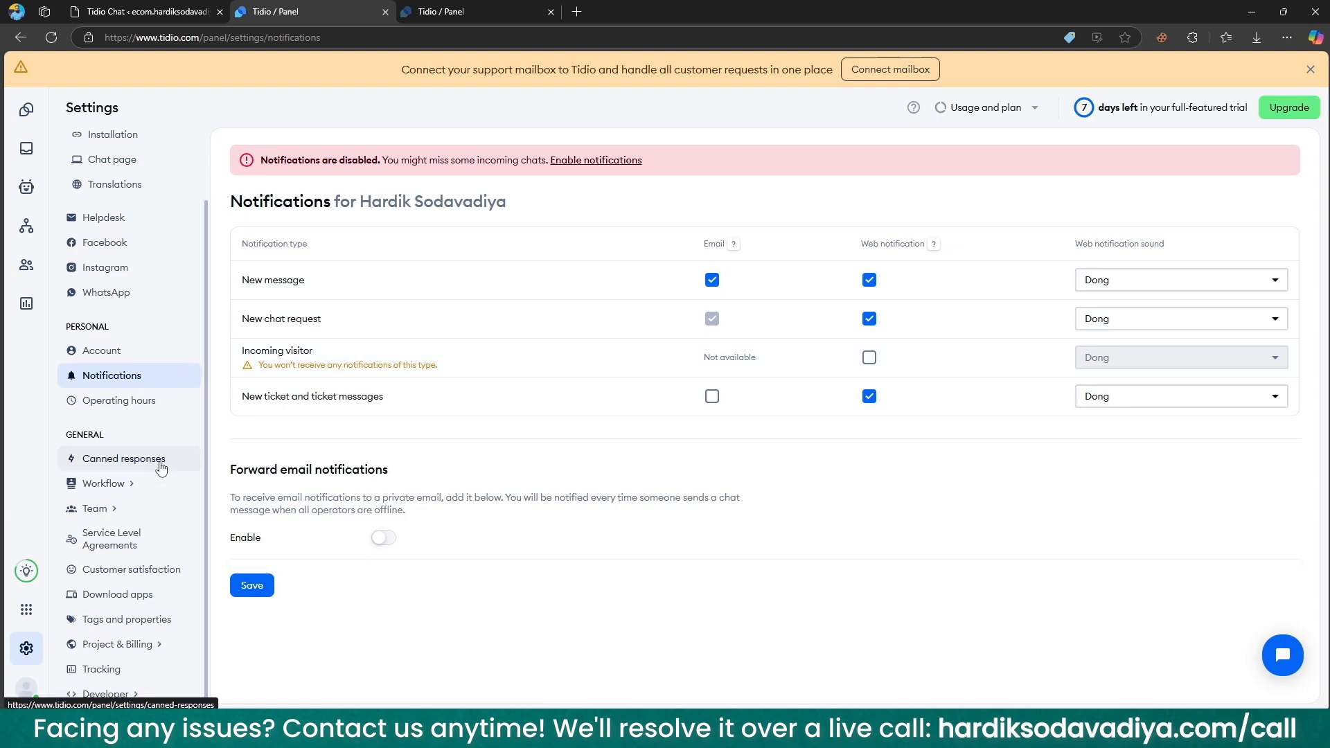
{"action": "left_click", "coordinate": [162, 467]}
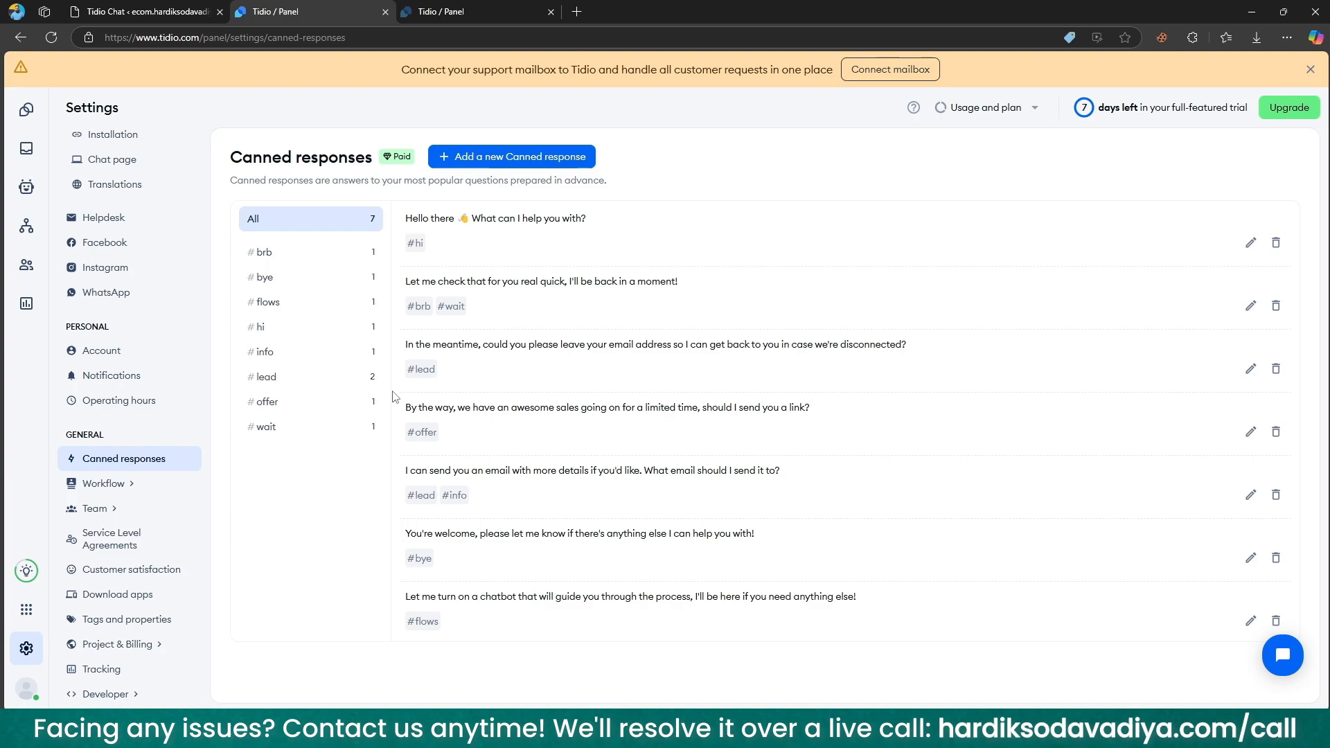
{"action": "left_click", "coordinate": [138, 565]}
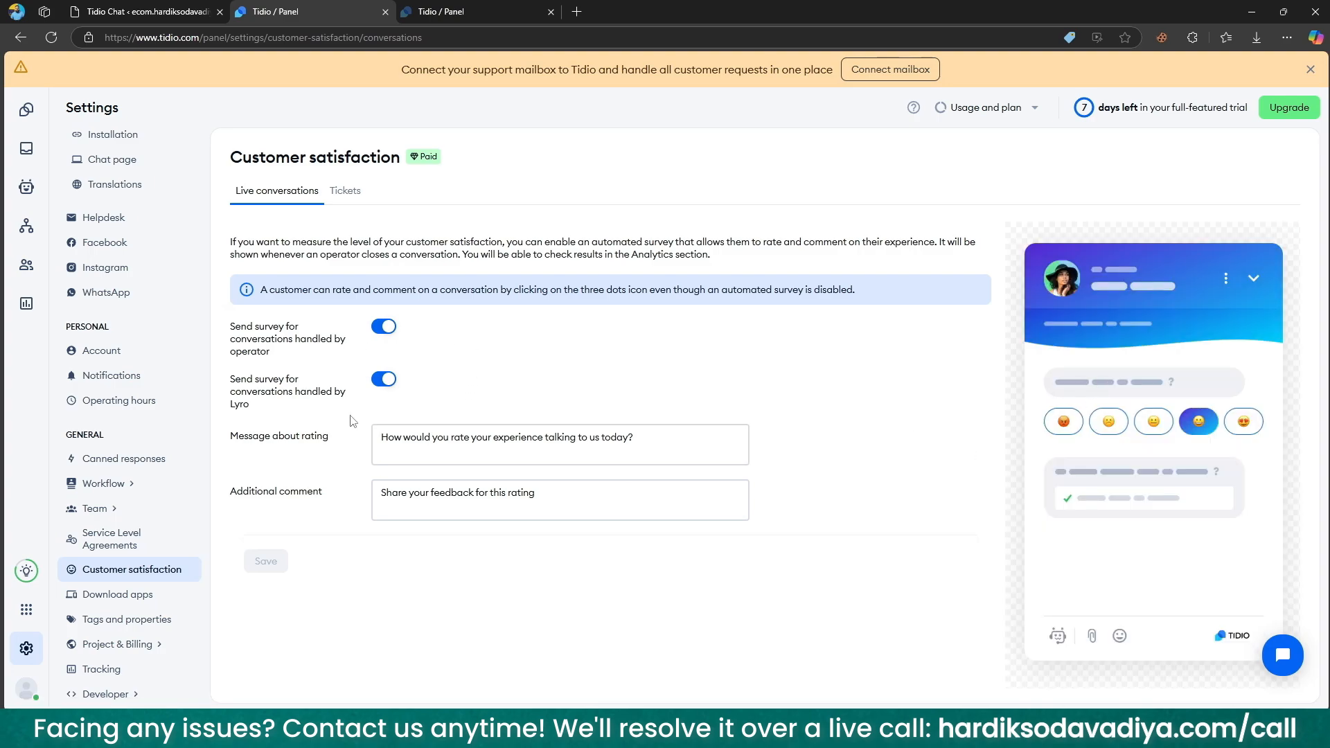
{"action": "left_click", "coordinate": [352, 196]}
{"action": "left_click", "coordinate": [308, 193]}
{"action": "left_click", "coordinate": [124, 597]}
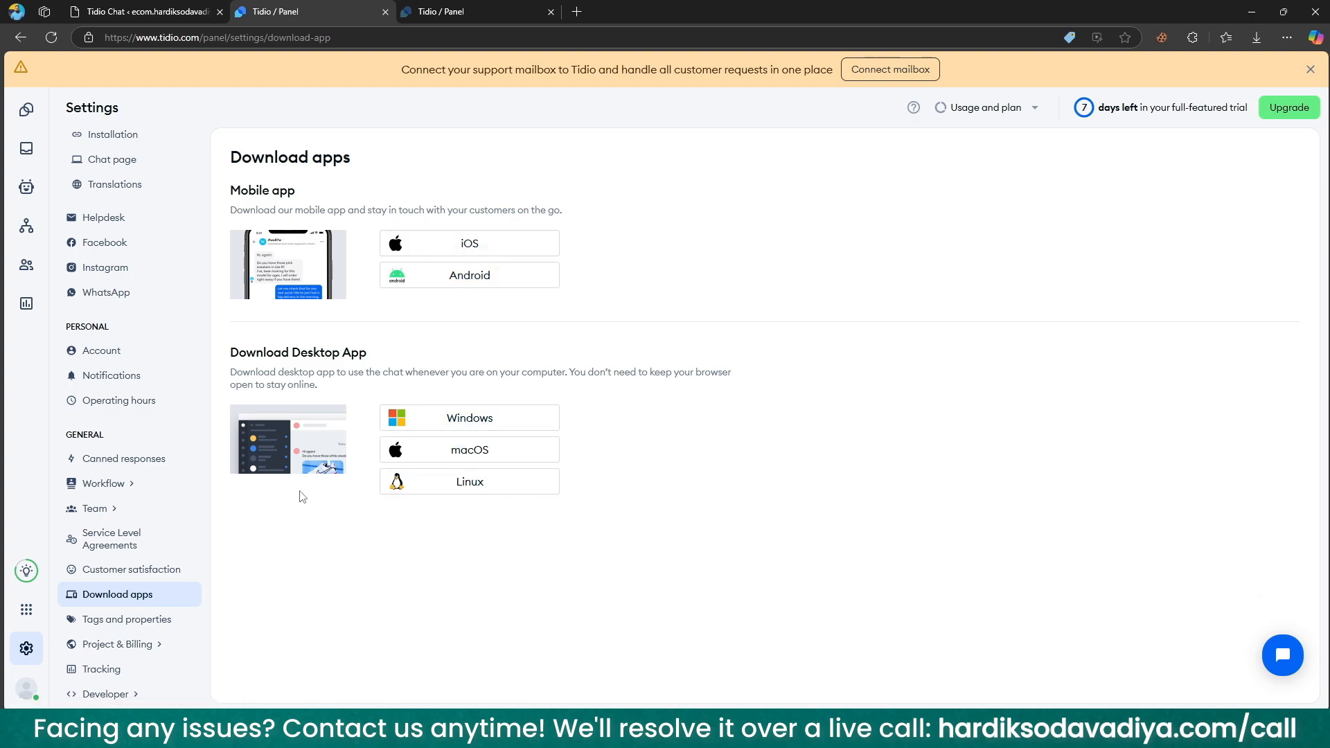
{"action": "left_click", "coordinate": [383, 38]}
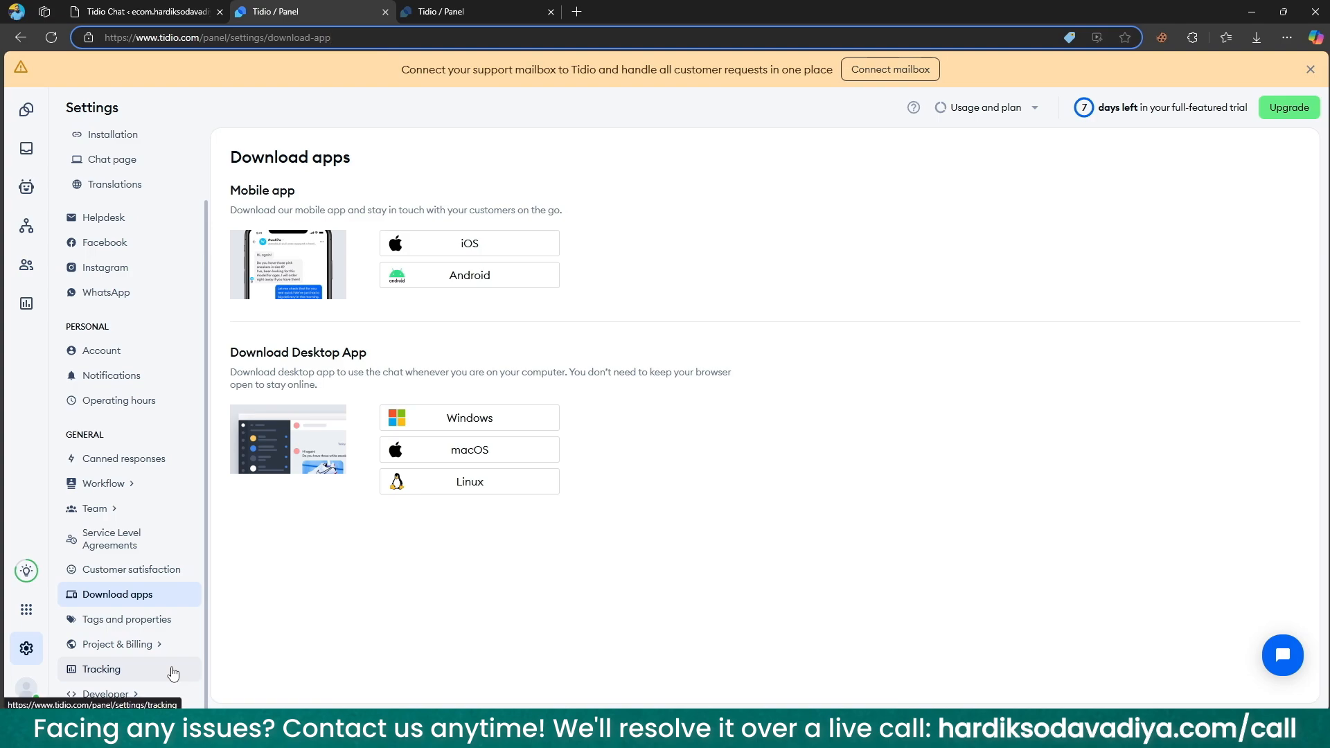
{"action": "scroll", "coordinate": [134, 430], "scroll_direction": "up", "scroll_amount": 2}
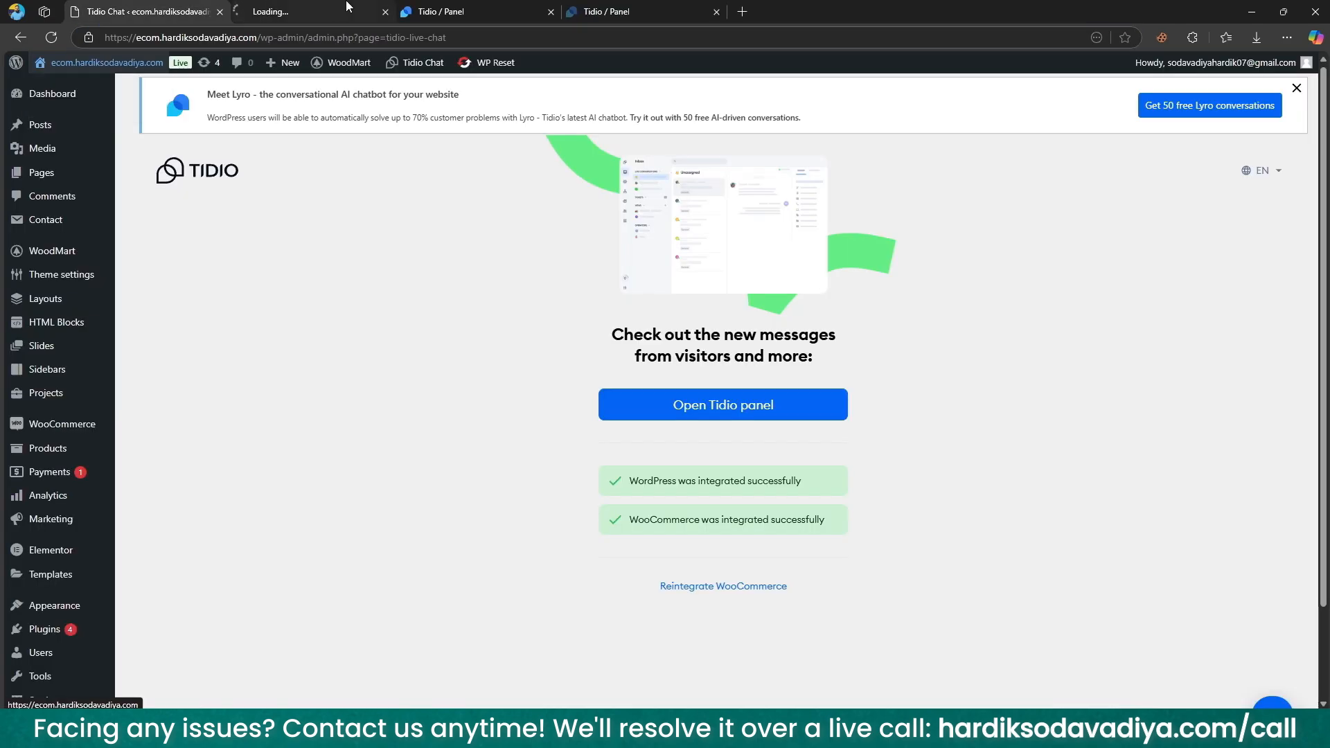
Step: Open the storefront in an InPrivate window beside the main browser window and dismiss its newsletter popup
{"action": "left_click", "coordinate": [349, 7]}
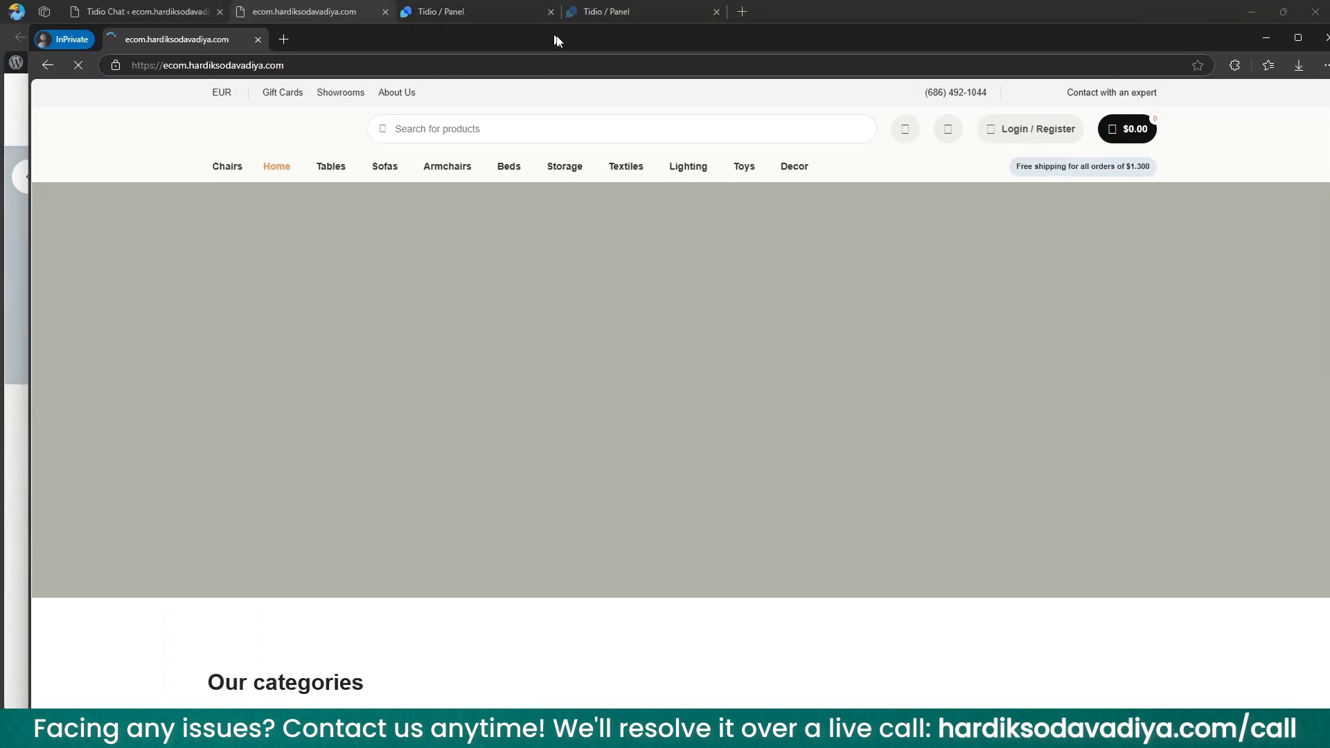
{"action": "left_click_drag", "start_coordinate": [796, 10], "coordinate": [552, 36]}
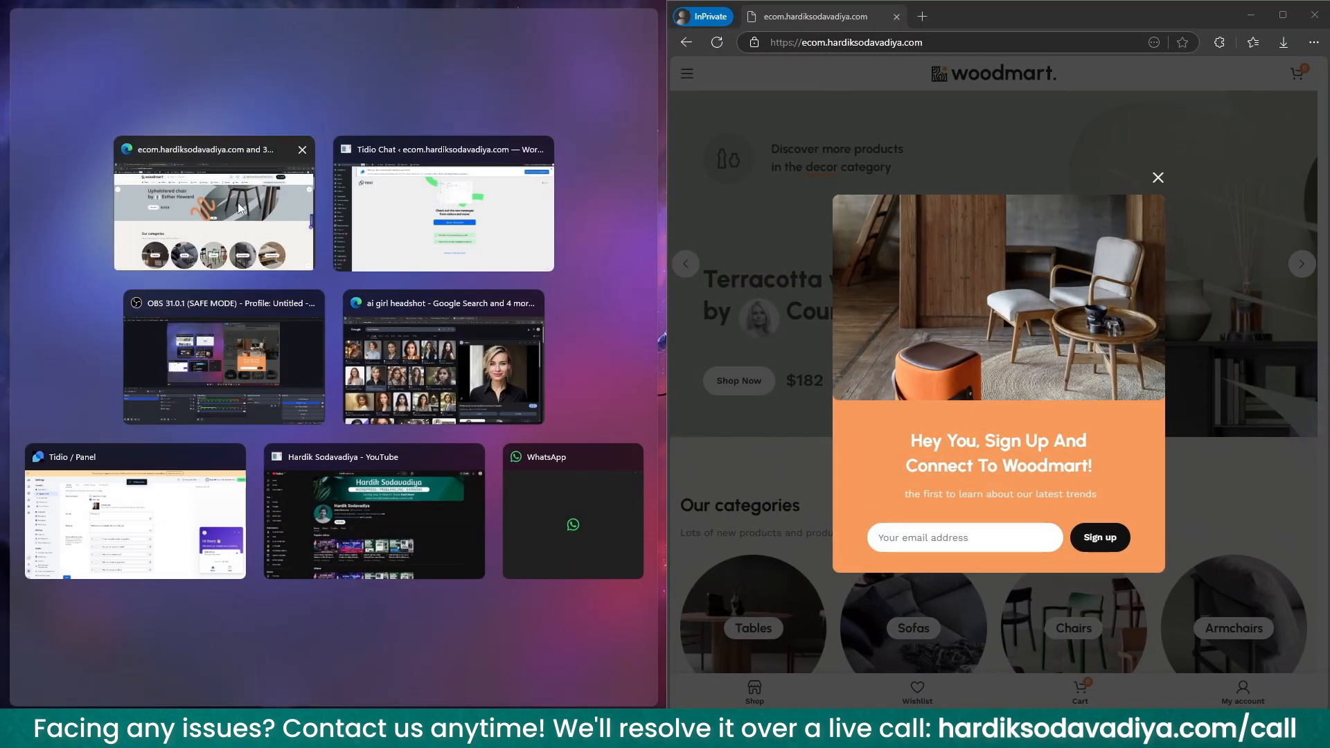
{"action": "left_click", "coordinate": [214, 238]}
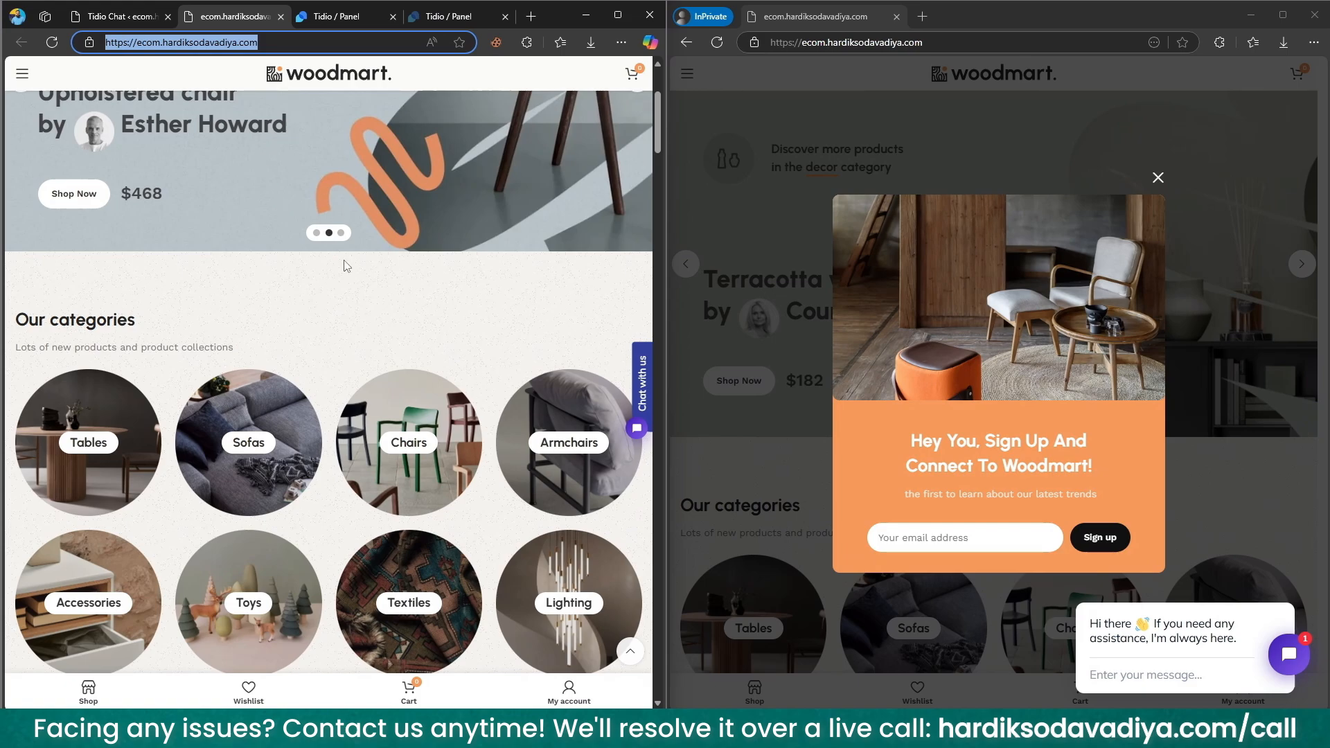
{"action": "scroll", "coordinate": [346, 267], "scroll_direction": "up", "scroll_amount": 3}
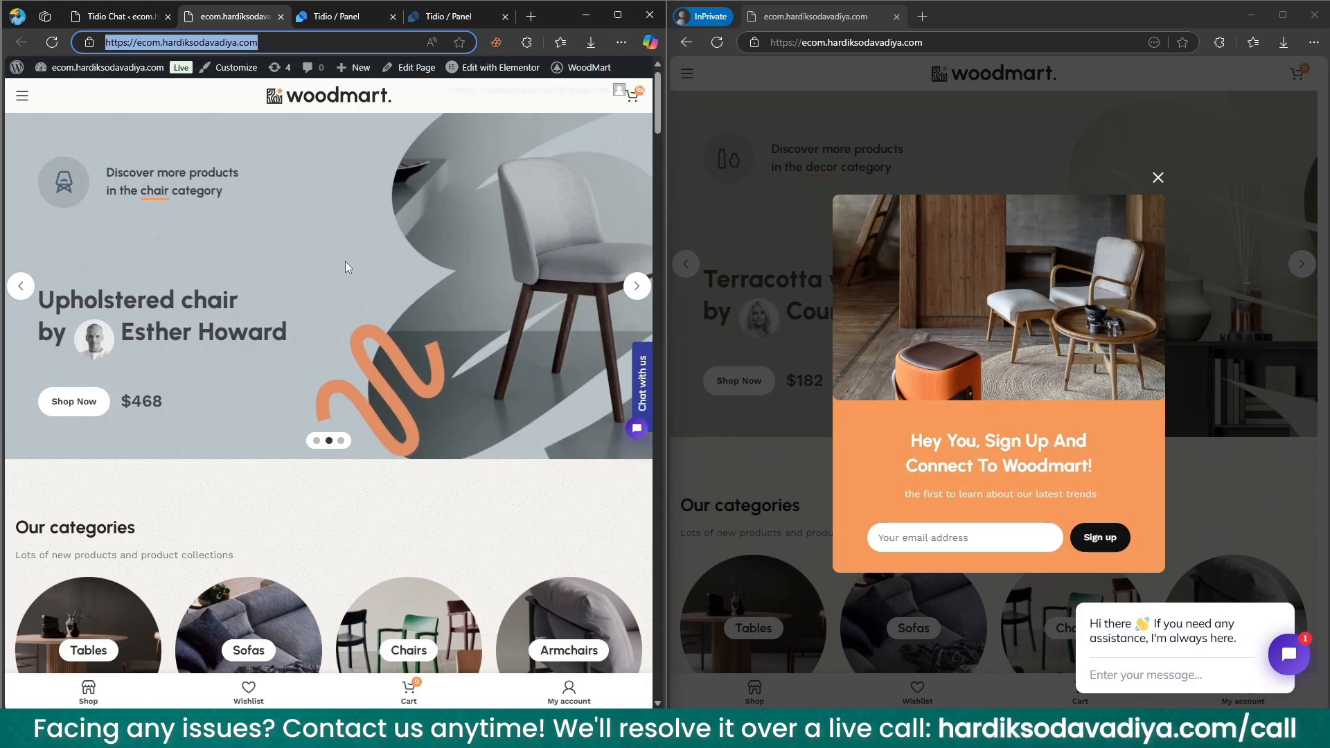
{"action": "left_click", "coordinate": [1157, 177]}
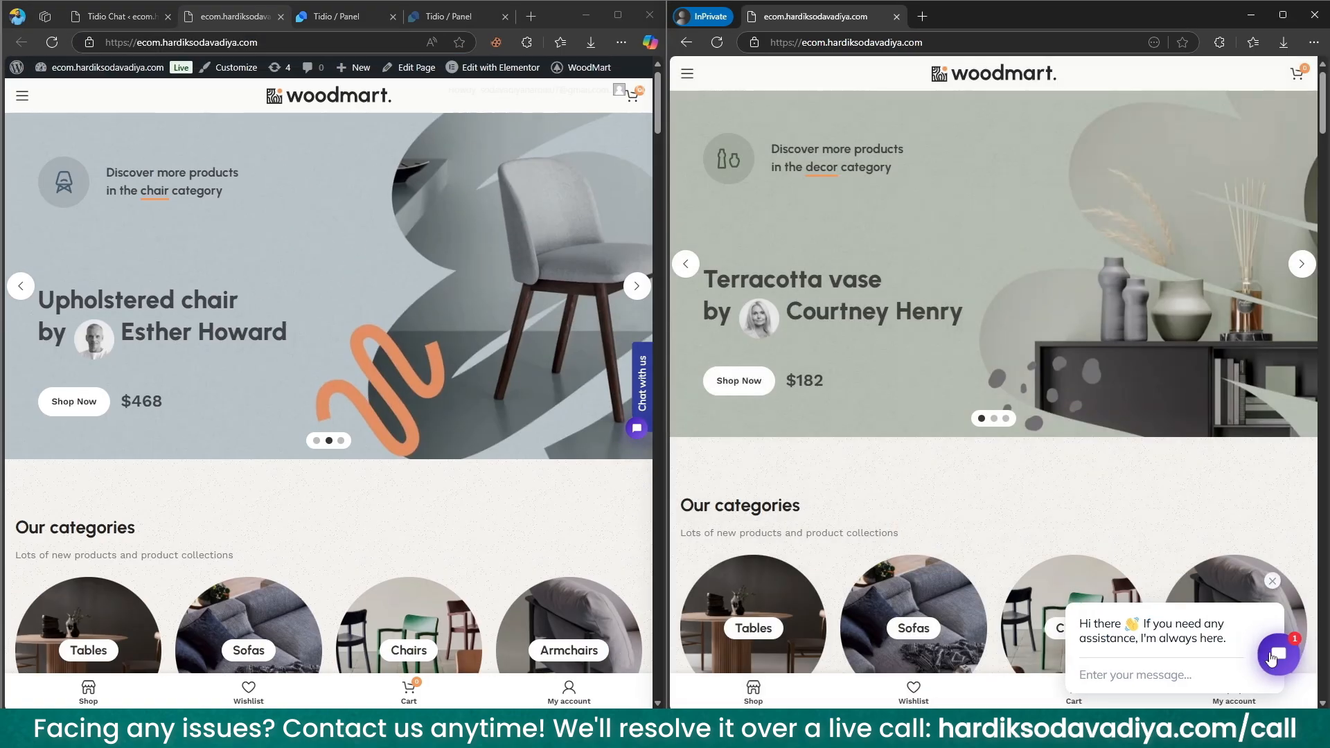
Step: Send "Hello There" through the storefront's chat widget and submit the visitor's email without the newsletter sign-up
{"action": "left_click", "coordinate": [1192, 682]}
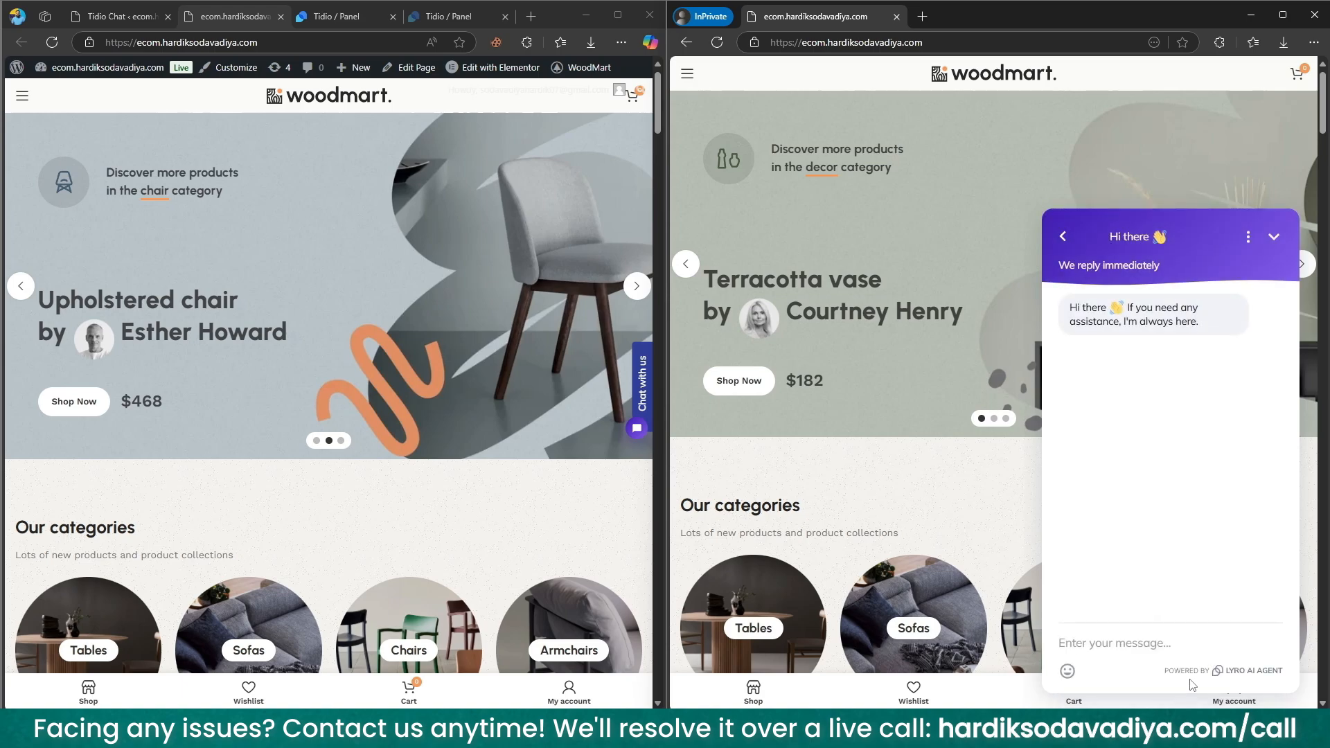
{"action": "type", "text": "Hello There"}
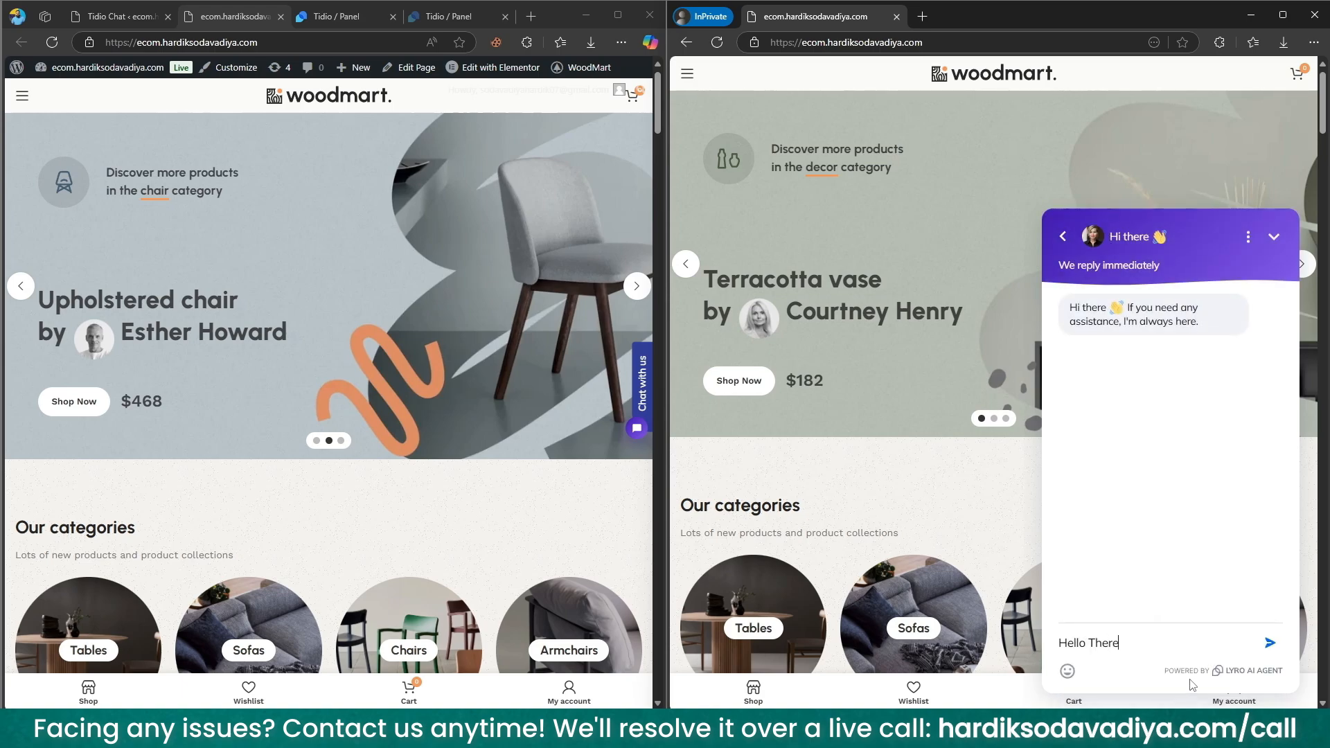
{"action": "key", "text": "Return"}
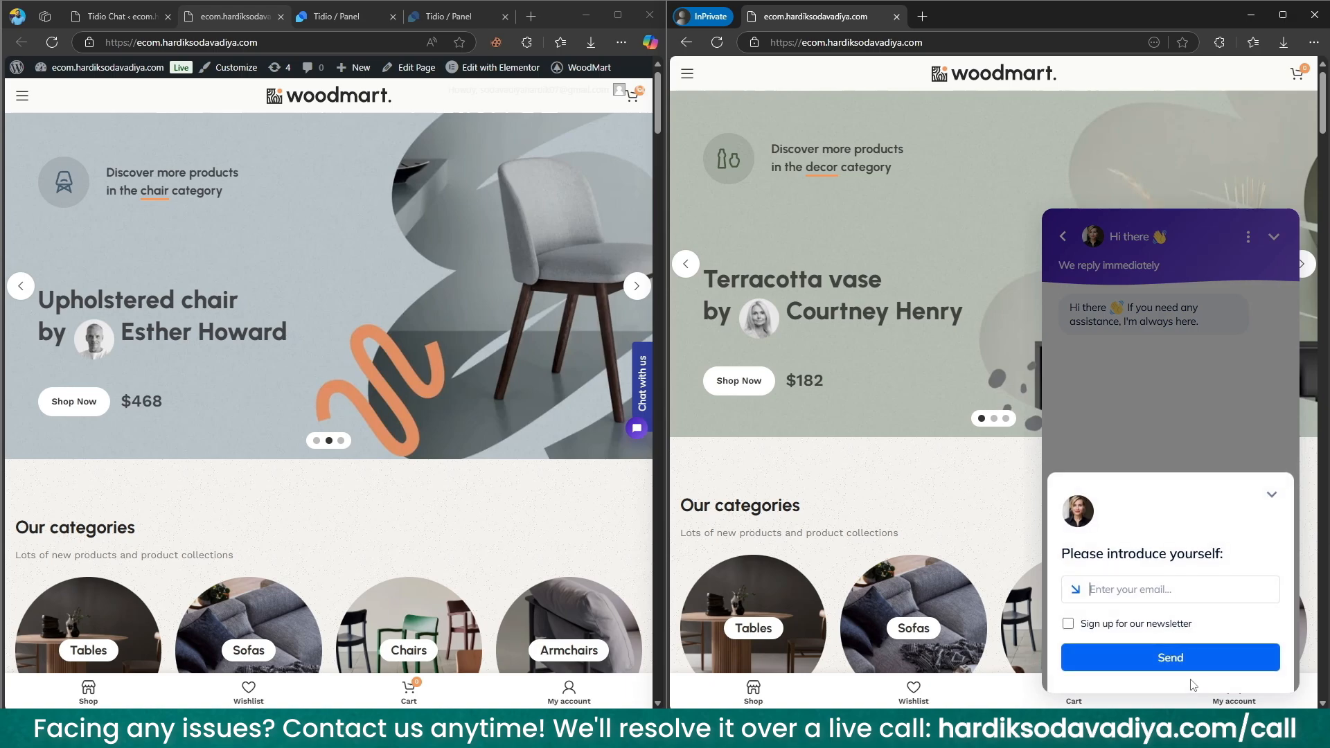
{"action": "left_click", "coordinate": [1185, 585]}
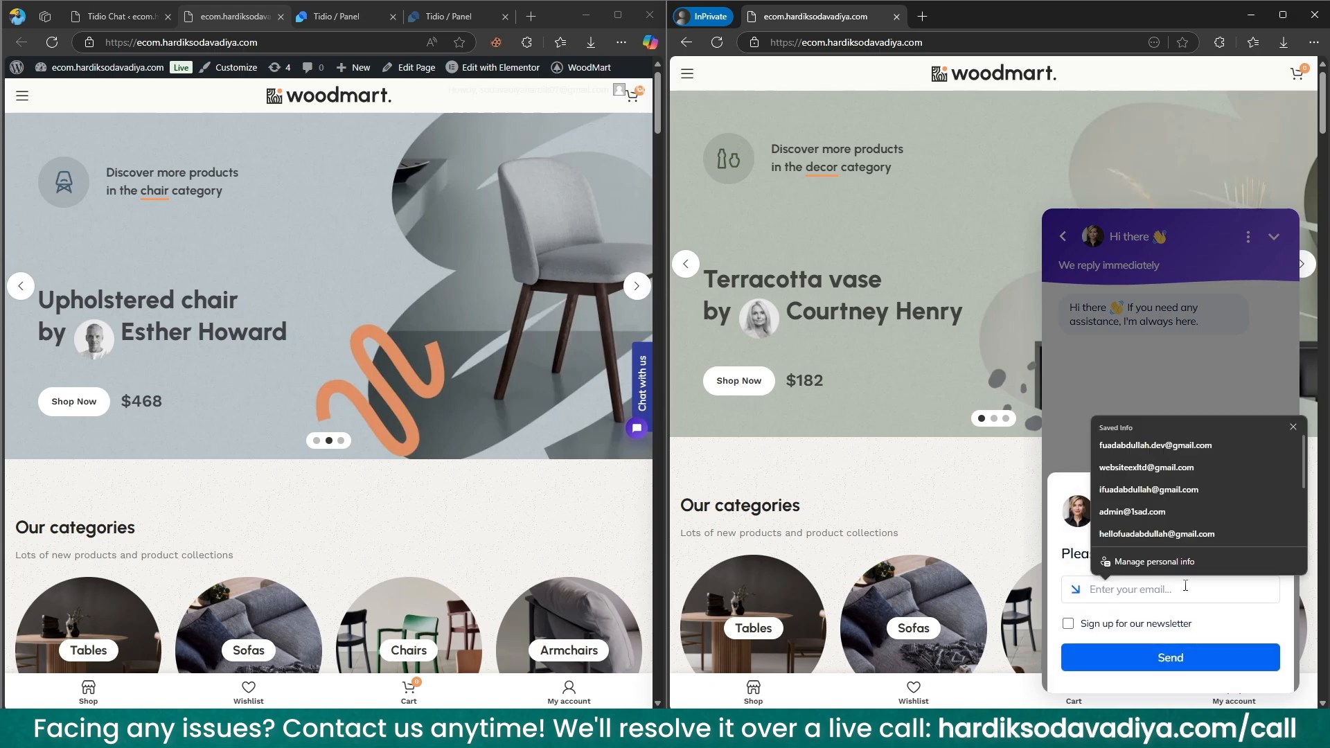
{"action": "left_click", "coordinate": [1167, 513]}
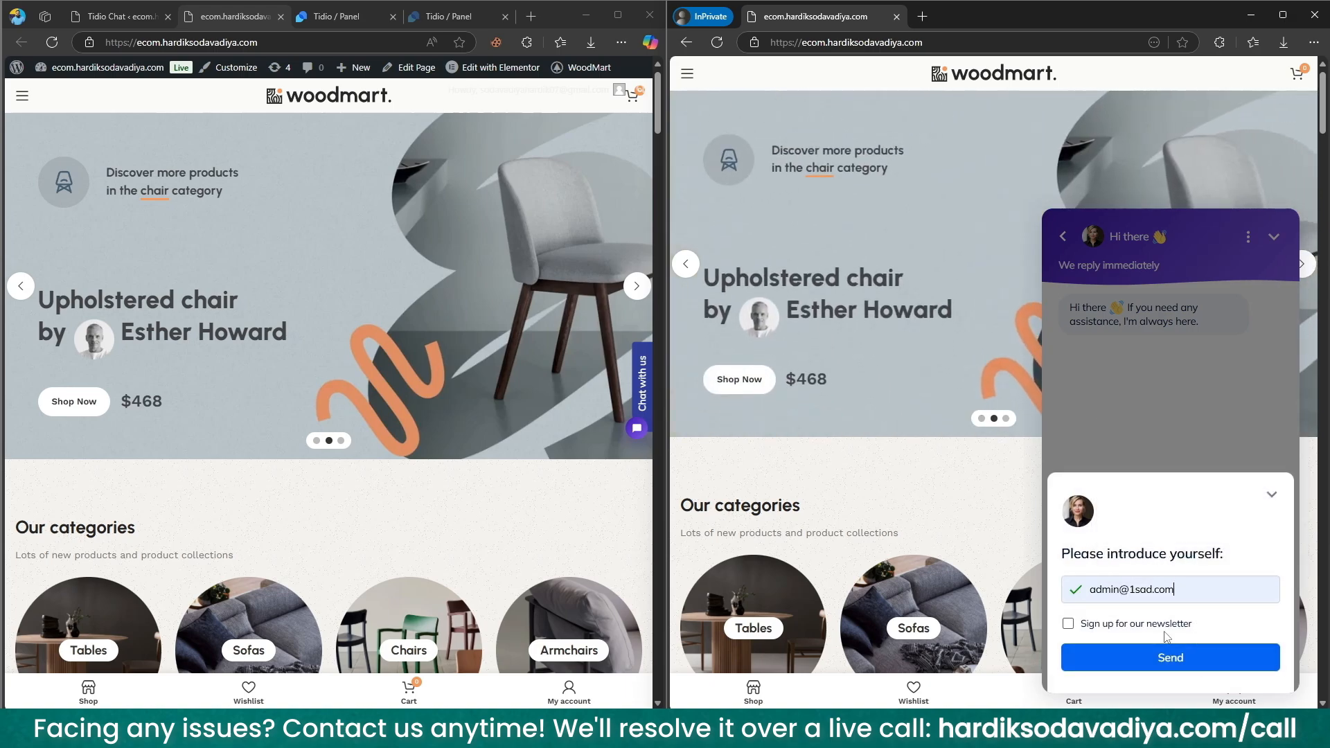
{"action": "left_click", "coordinate": [1162, 661]}
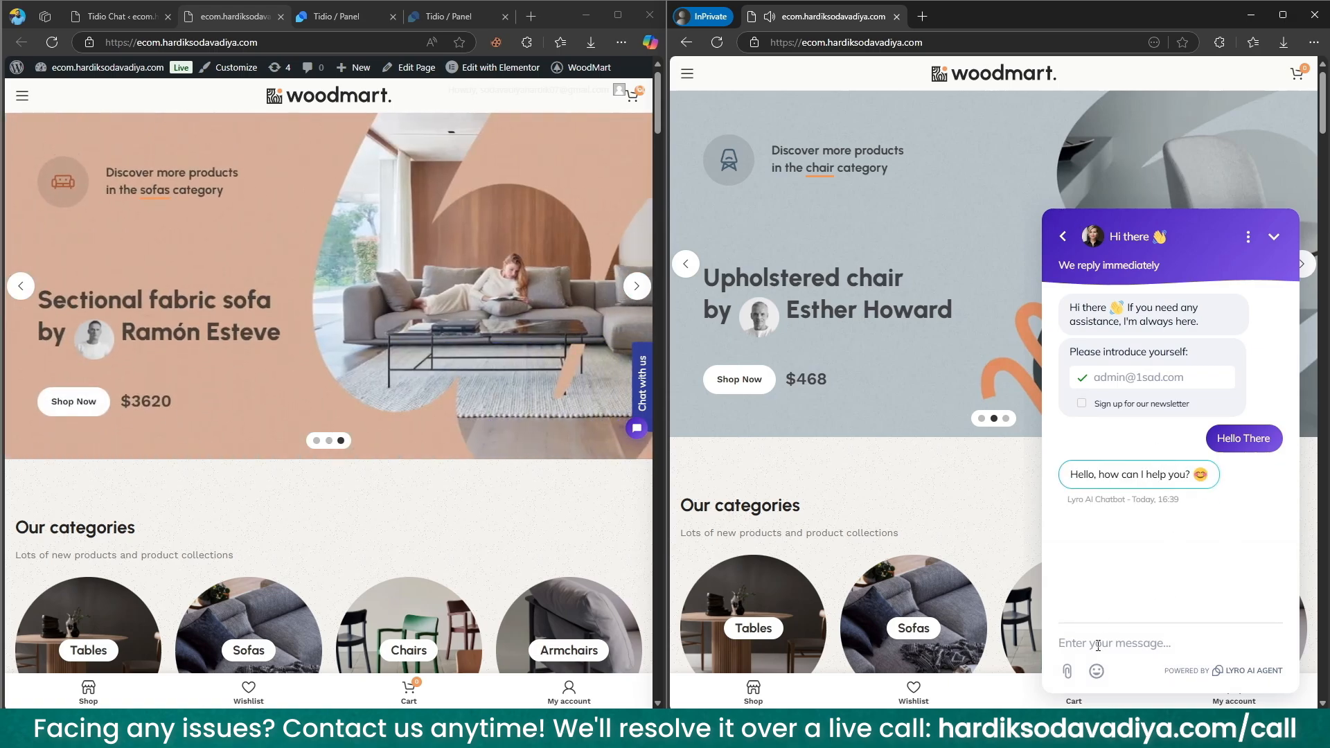
Step: Browse the storefront's Weekly Bestsellers and brand sections for something to ask the chatbot about
{"action": "scroll", "coordinate": [809, 445], "scroll_direction": "down", "scroll_amount": 10}
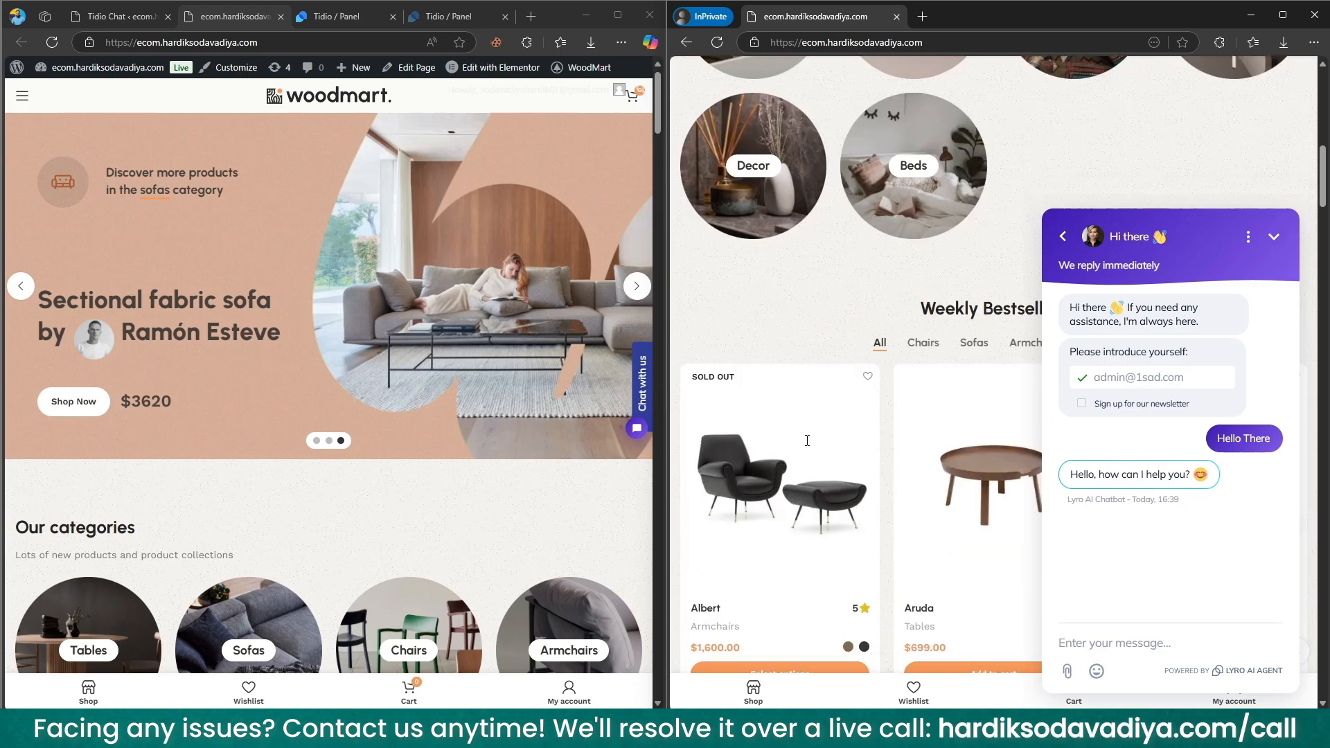
{"action": "scroll", "coordinate": [816, 446], "scroll_direction": "up", "scroll_amount": 2}
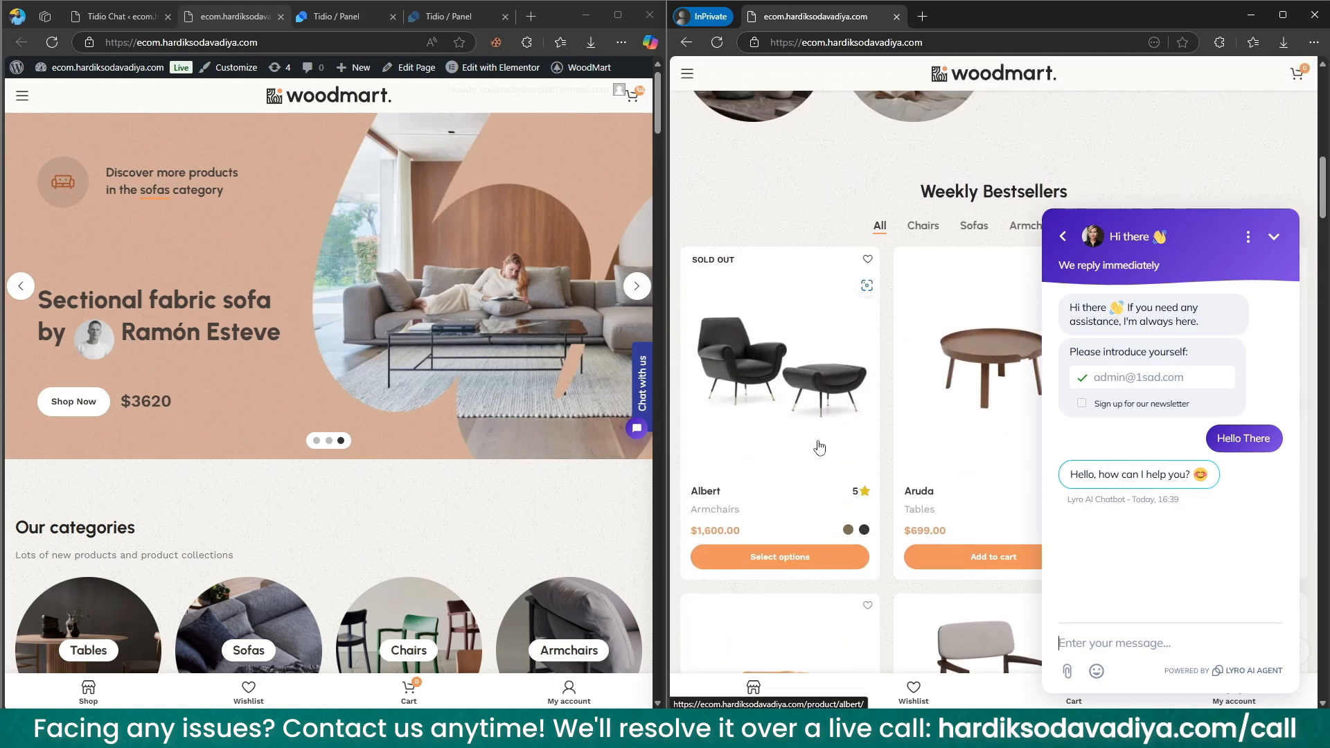
{"action": "scroll", "coordinate": [819, 447], "scroll_direction": "down", "scroll_amount": 6}
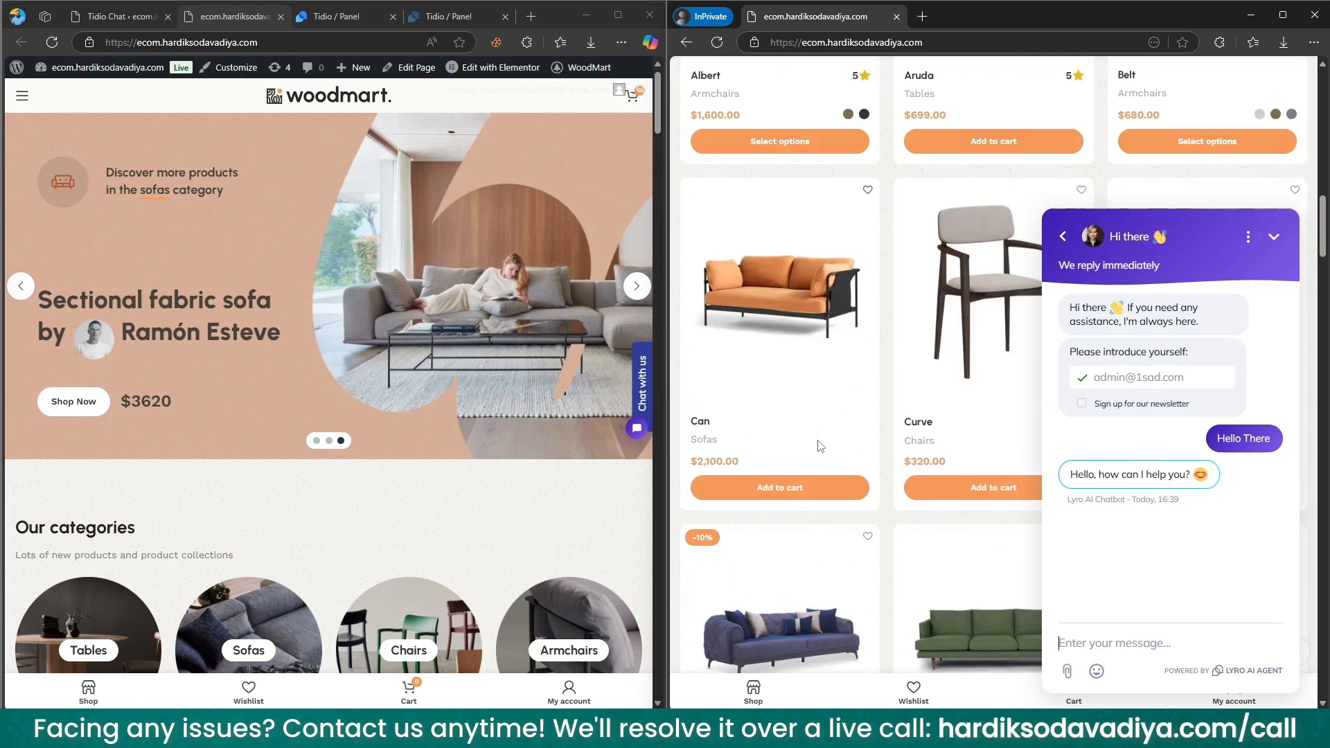
{"action": "scroll", "coordinate": [820, 445], "scroll_direction": "down", "scroll_amount": 5}
{"action": "scroll", "coordinate": [819, 446], "scroll_direction": "down", "scroll_amount": 10}
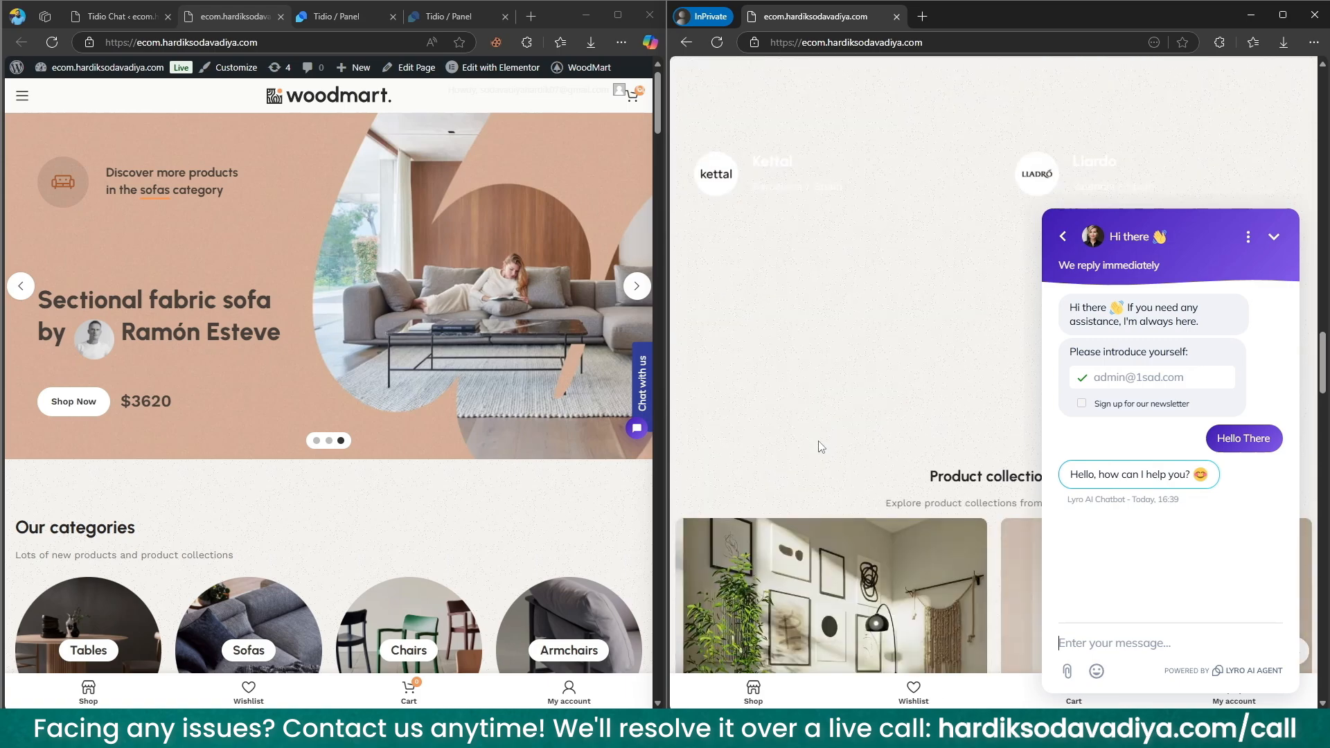
{"action": "scroll", "coordinate": [819, 446], "scroll_direction": "up", "scroll_amount": 12}
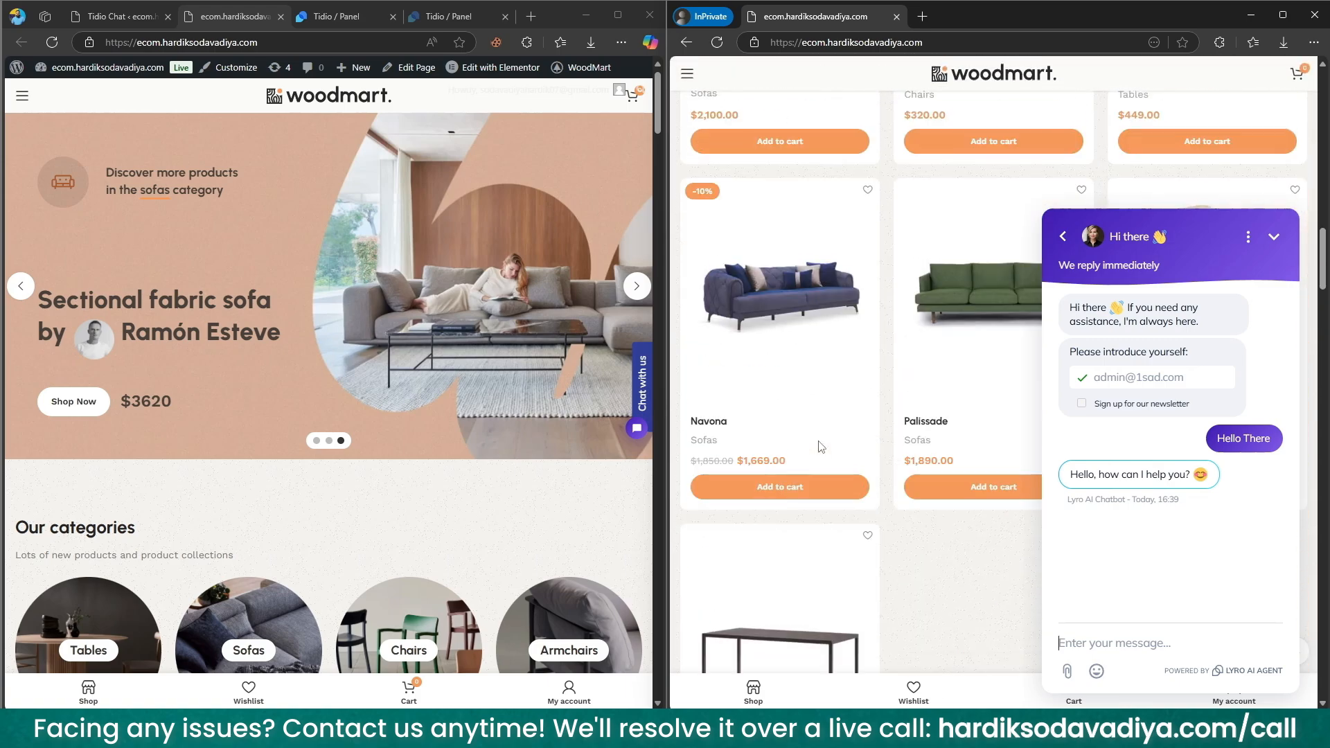
{"action": "scroll", "coordinate": [820, 446], "scroll_direction": "up", "scroll_amount": 8}
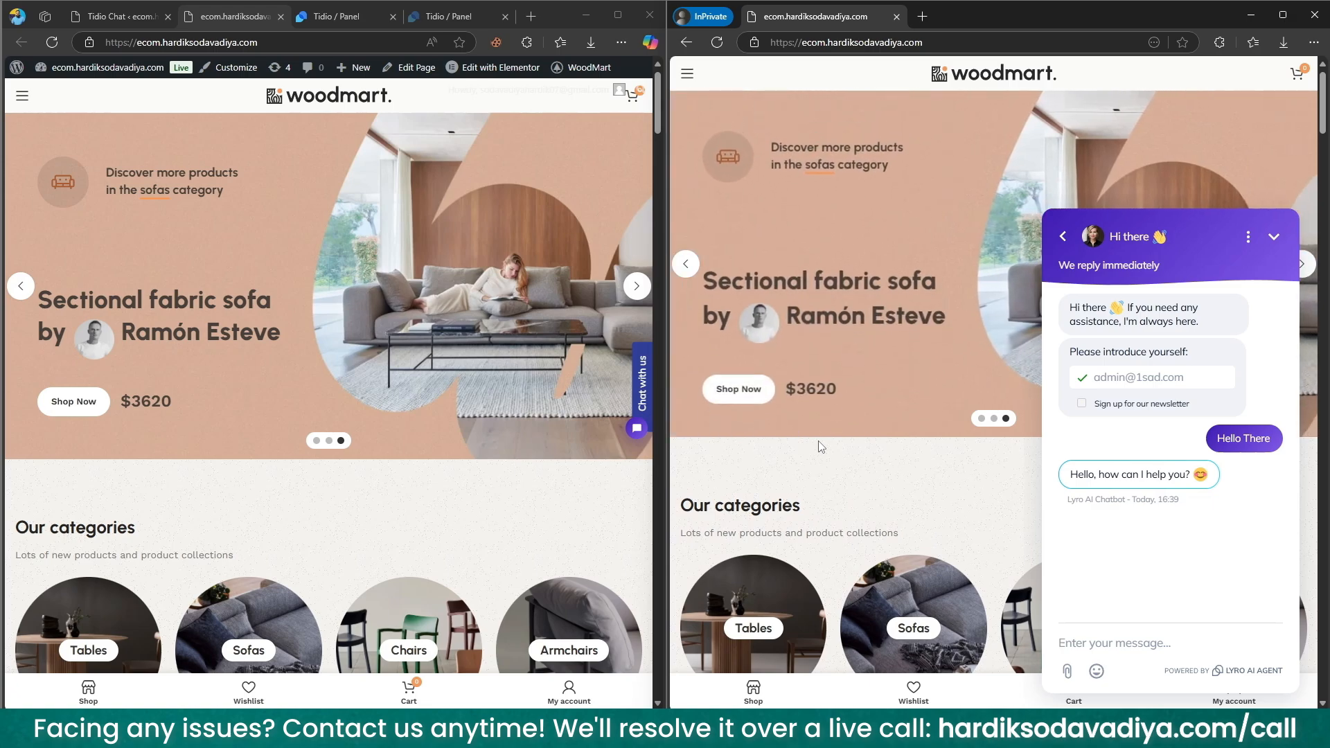
Step: Begin a chat message to the Lyro chatbot with "i want to know more about"
{"action": "key", "text": "super+h"}
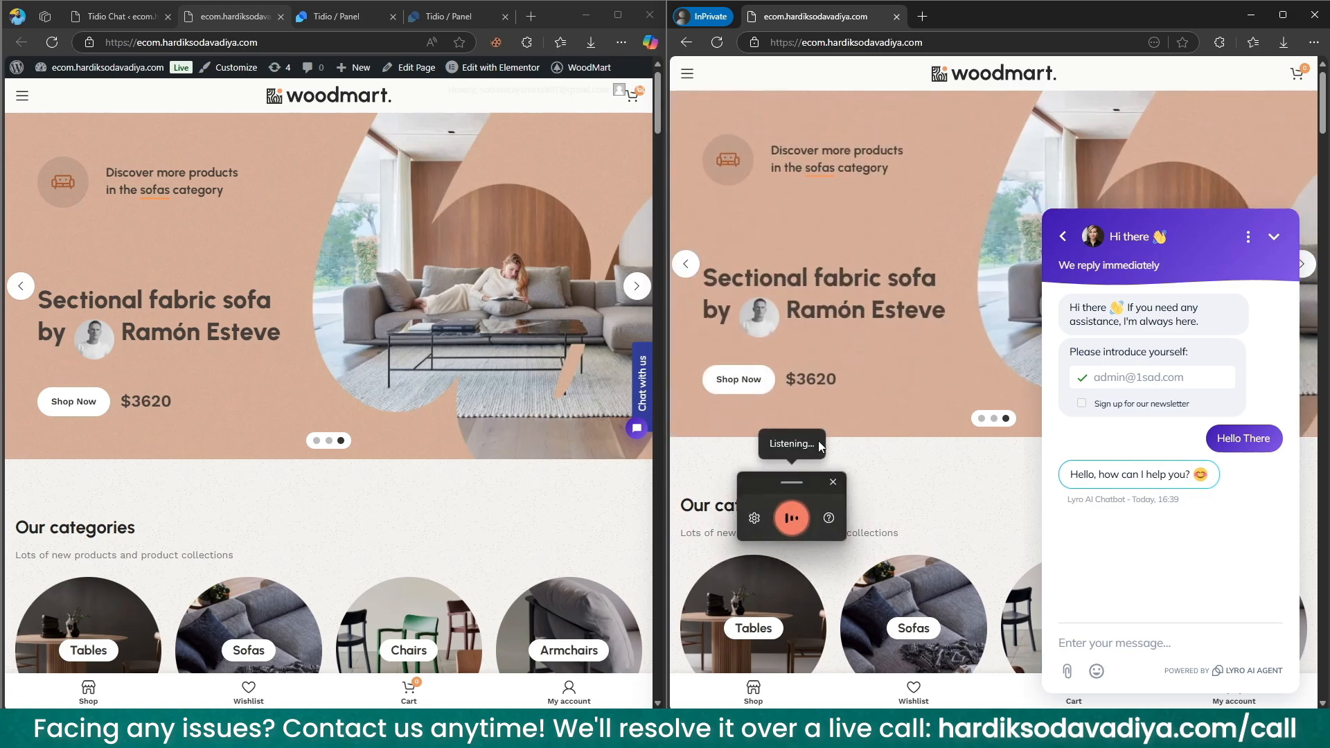
{"action": "key", "text": "Escape"}
{"action": "type", "text": "i"}
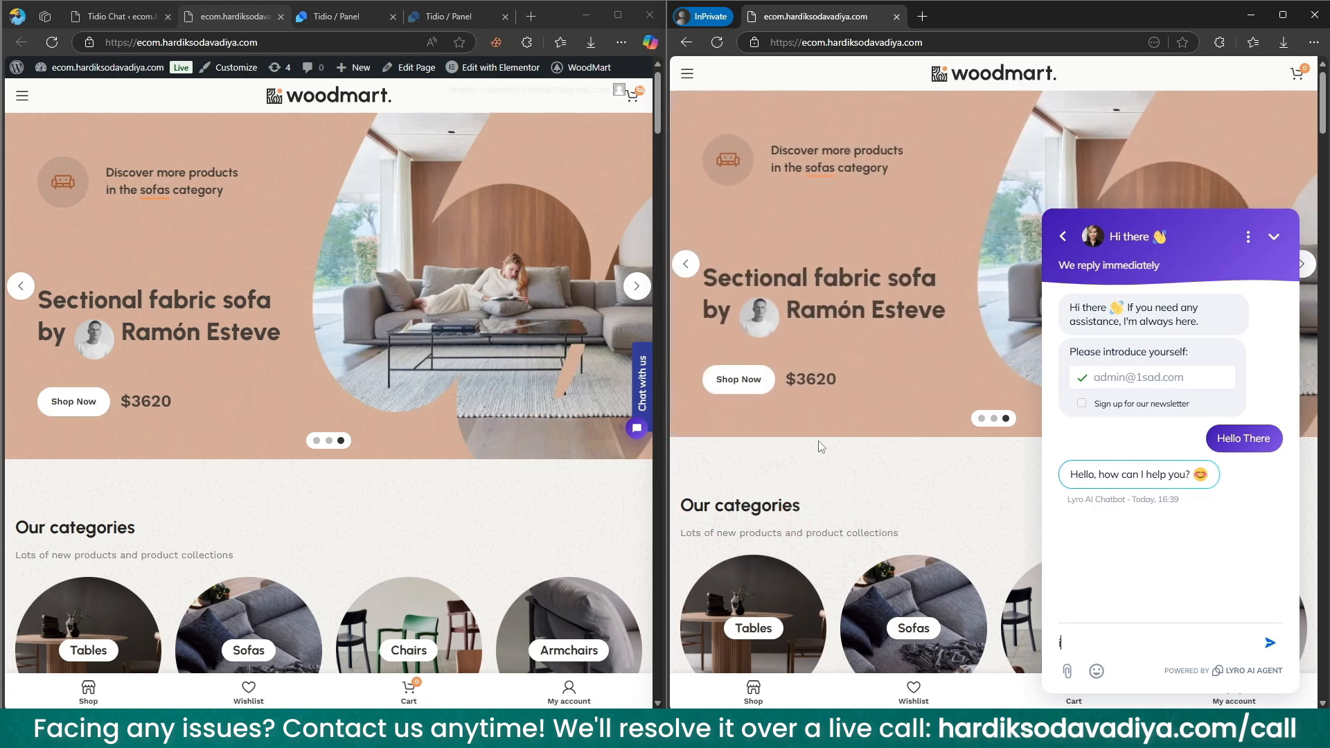
{"action": "type", "text": " want to kn"}
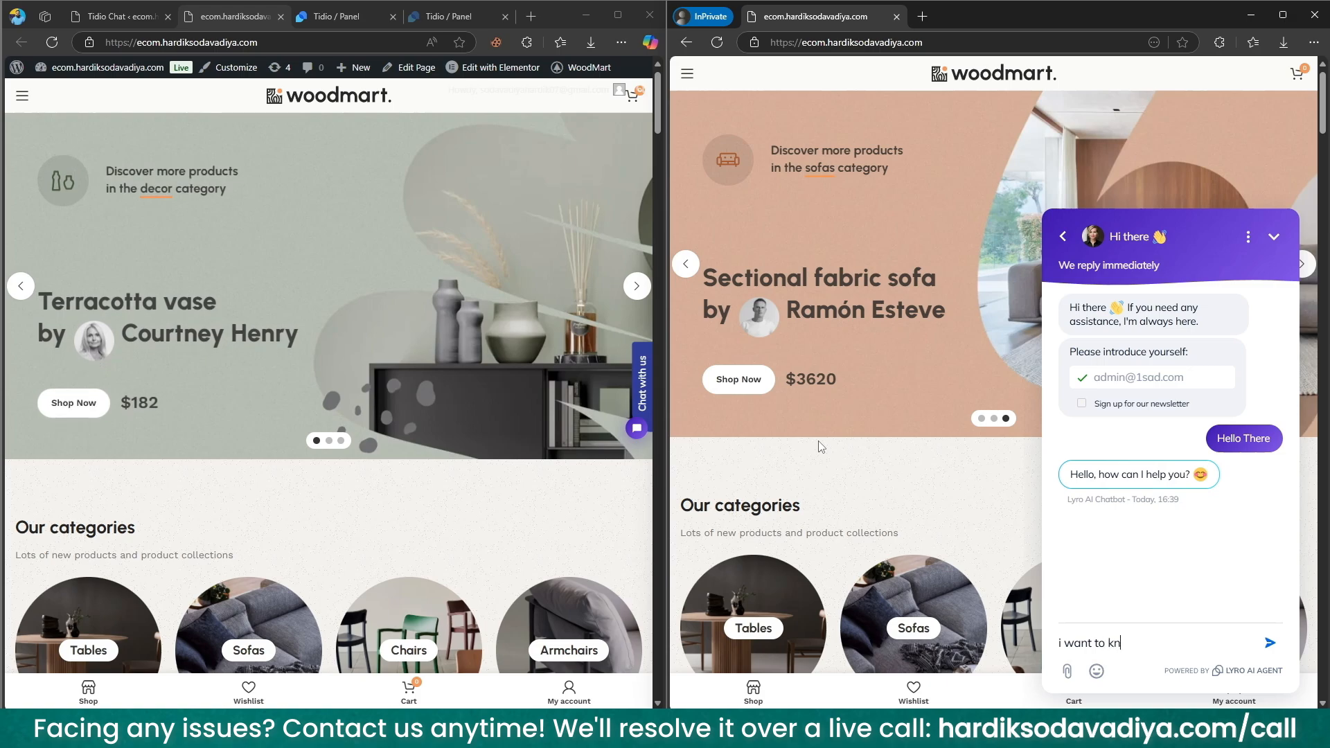
{"action": "type", "text": "ow more abot"}
{"action": "key", "text": "BackSpace"}
{"action": "key", "text": "BackSpace"}
{"action": "key", "text": "BackSpace"}
Step: Check the brand's spelling in the storefront's brand section and send "i want to know more about kettal" to the Lyro chatbot
{"action": "scroll", "coordinate": [272, 276], "scroll_direction": "down", "scroll_amount": 15}
{"action": "scroll", "coordinate": [255, 318], "scroll_direction": "down", "scroll_amount": 10}
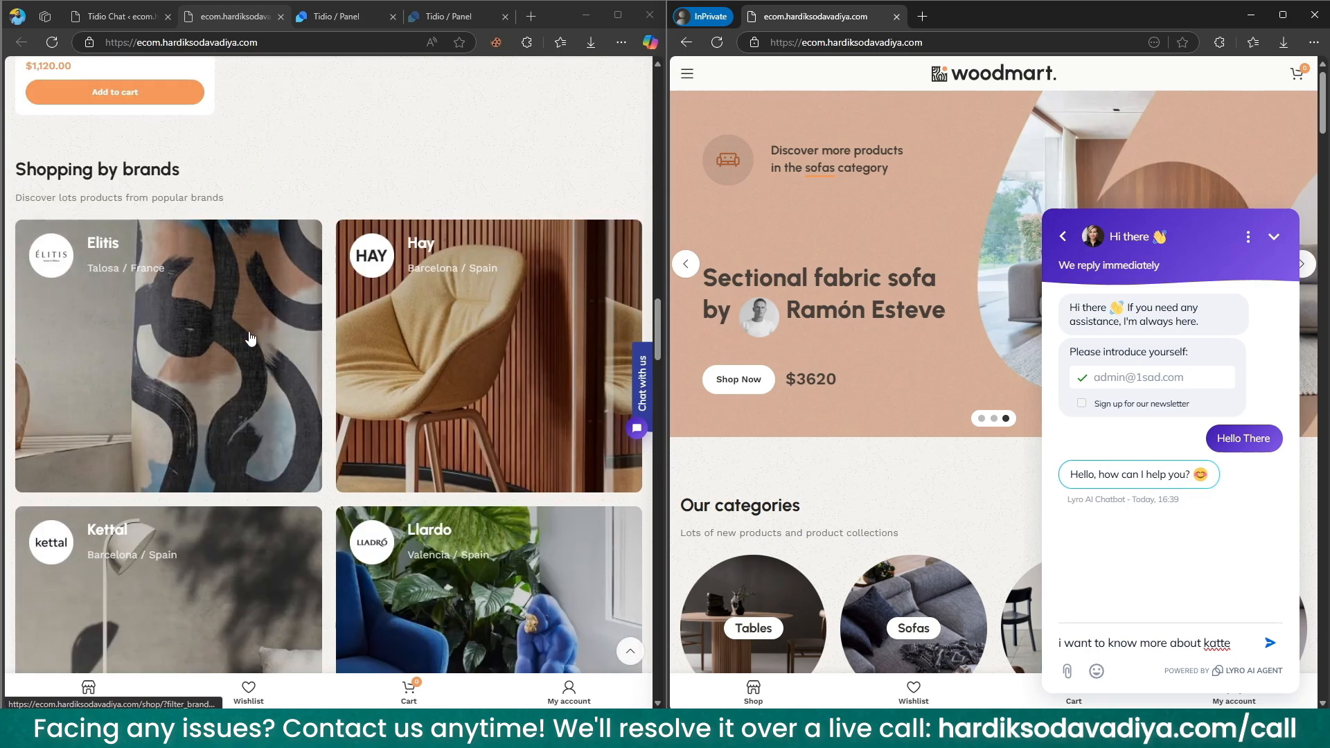
{"action": "key", "text": "BackSpace"}
{"action": "key", "text": "BackSpace"}
{"action": "key", "text": "BackSpace"}
{"action": "key", "text": "BackSpace"}
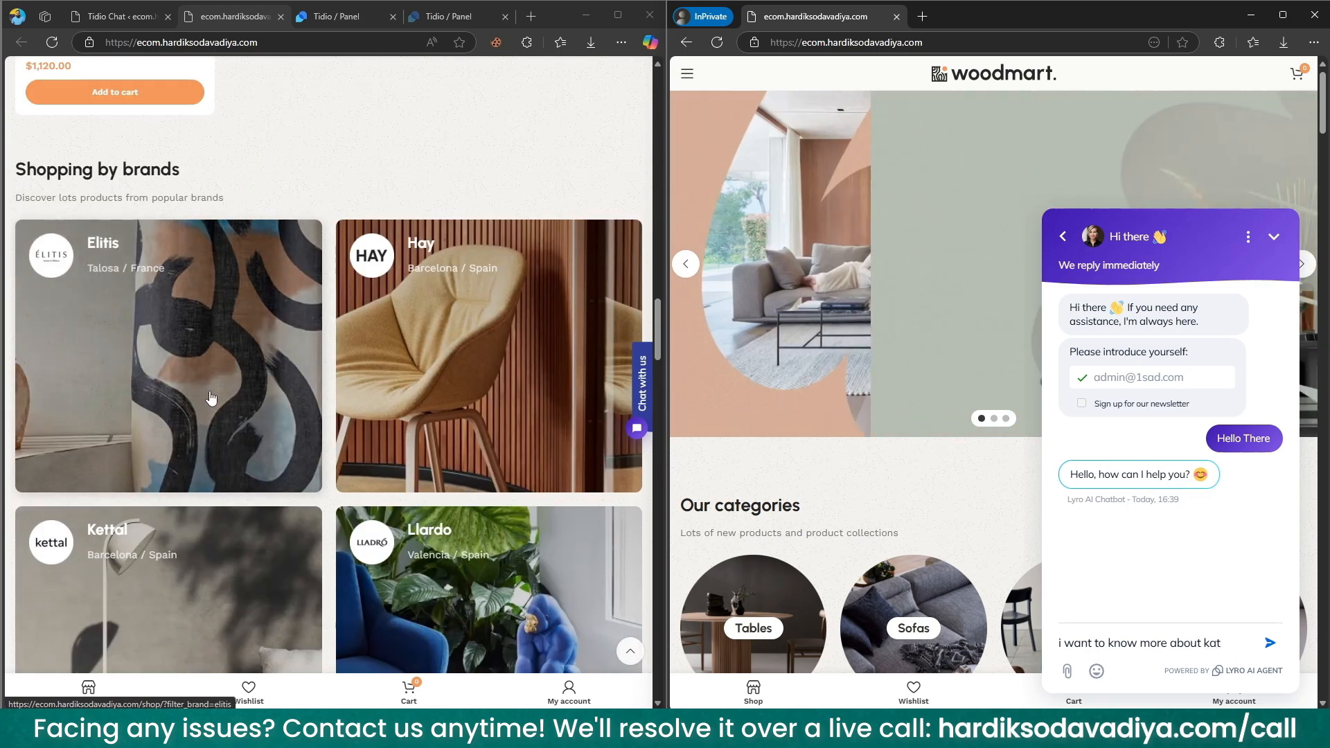
{"action": "type", "text": "ett"}
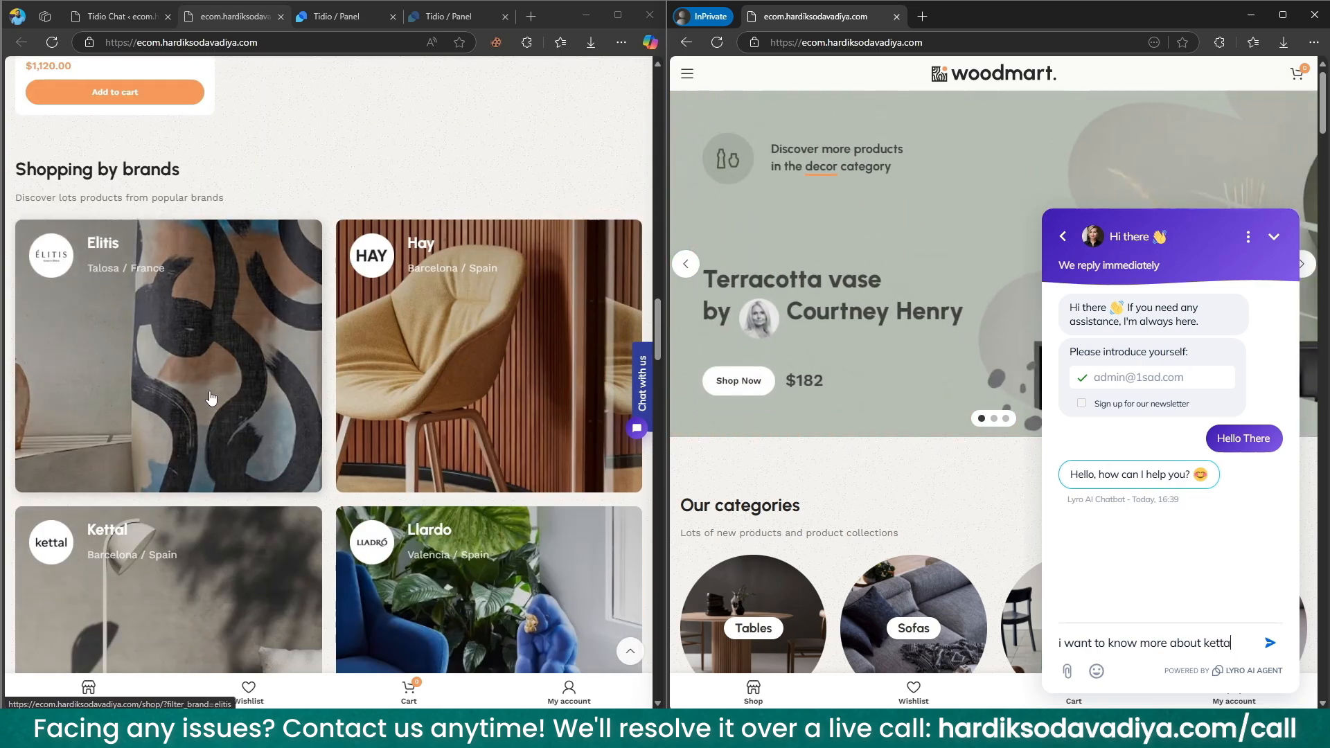
{"action": "type", "text": "al"}
{"action": "key", "text": "Return"}
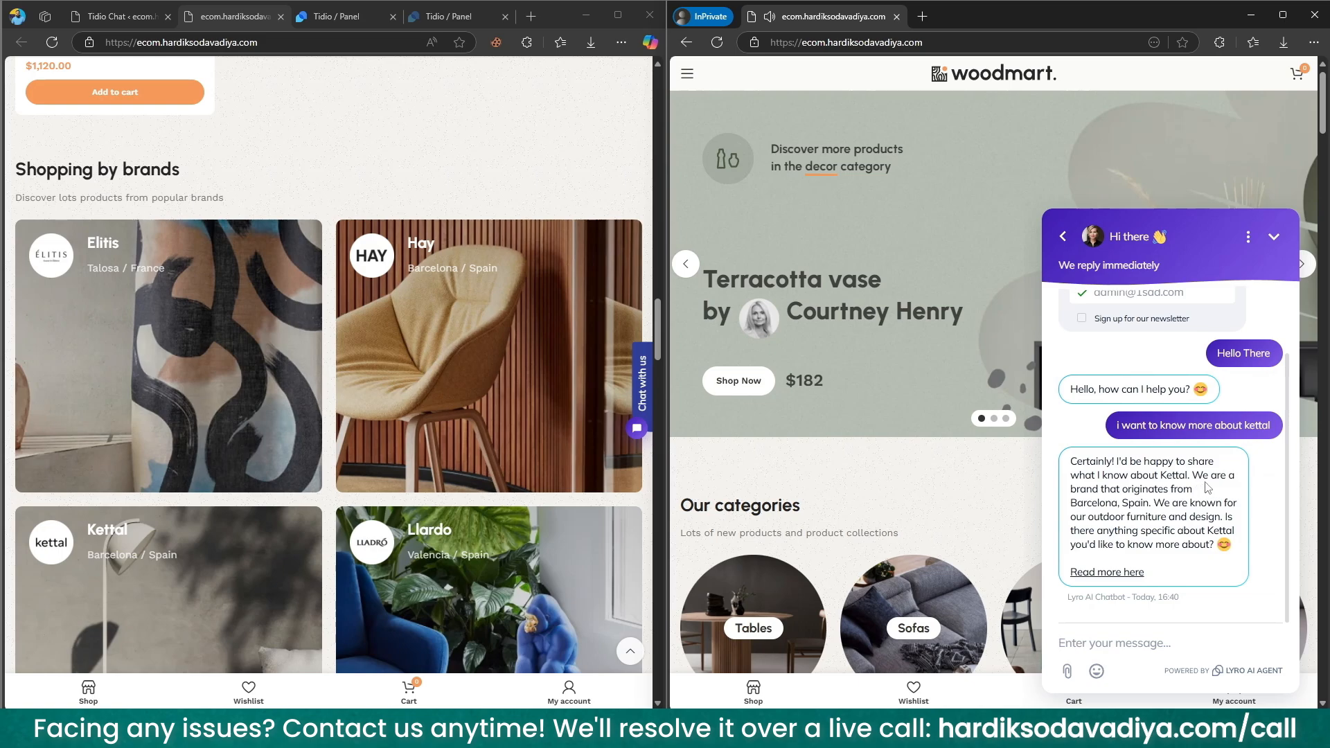
Step: Review Lyro's reply about Kettal in the visitor chat and return the main window's storefront to its opening banner
{"action": "left_click_drag", "start_coordinate": [1137, 493], "coordinate": [1274, 497]}
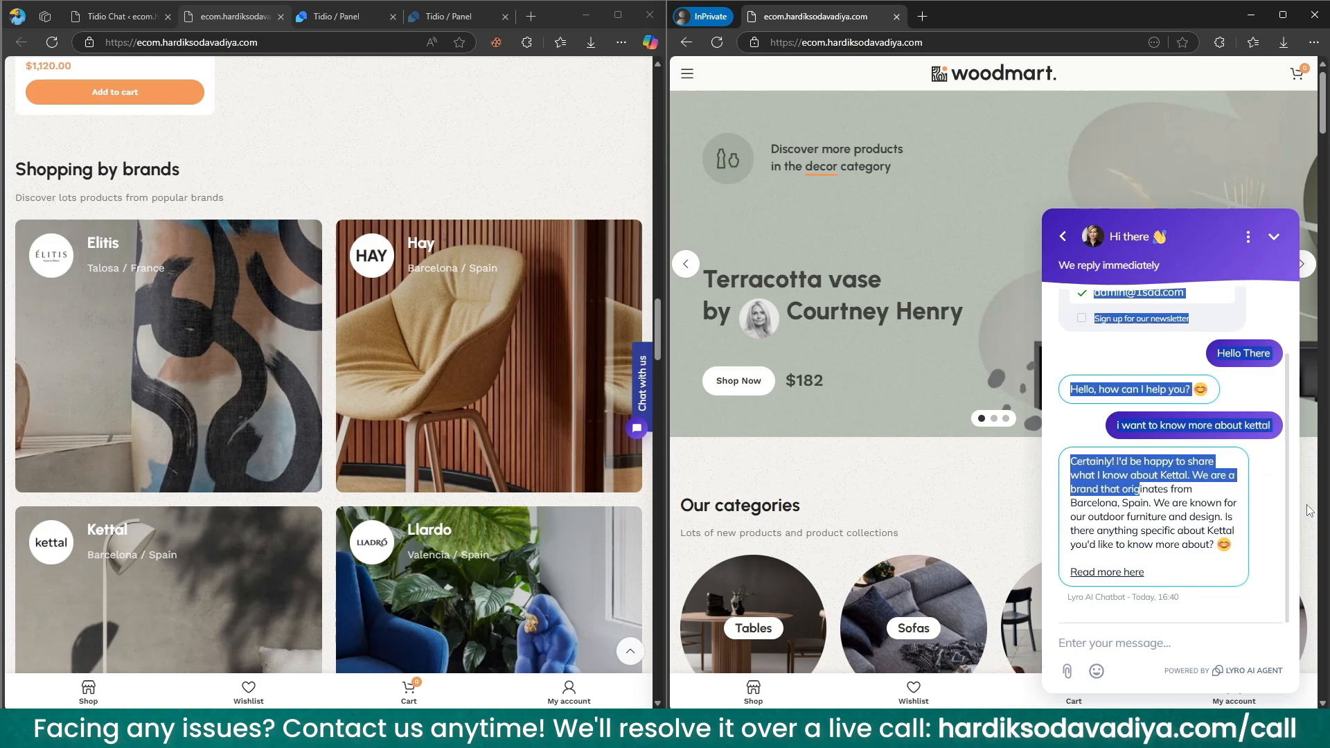
{"action": "left_click", "coordinate": [1226, 520]}
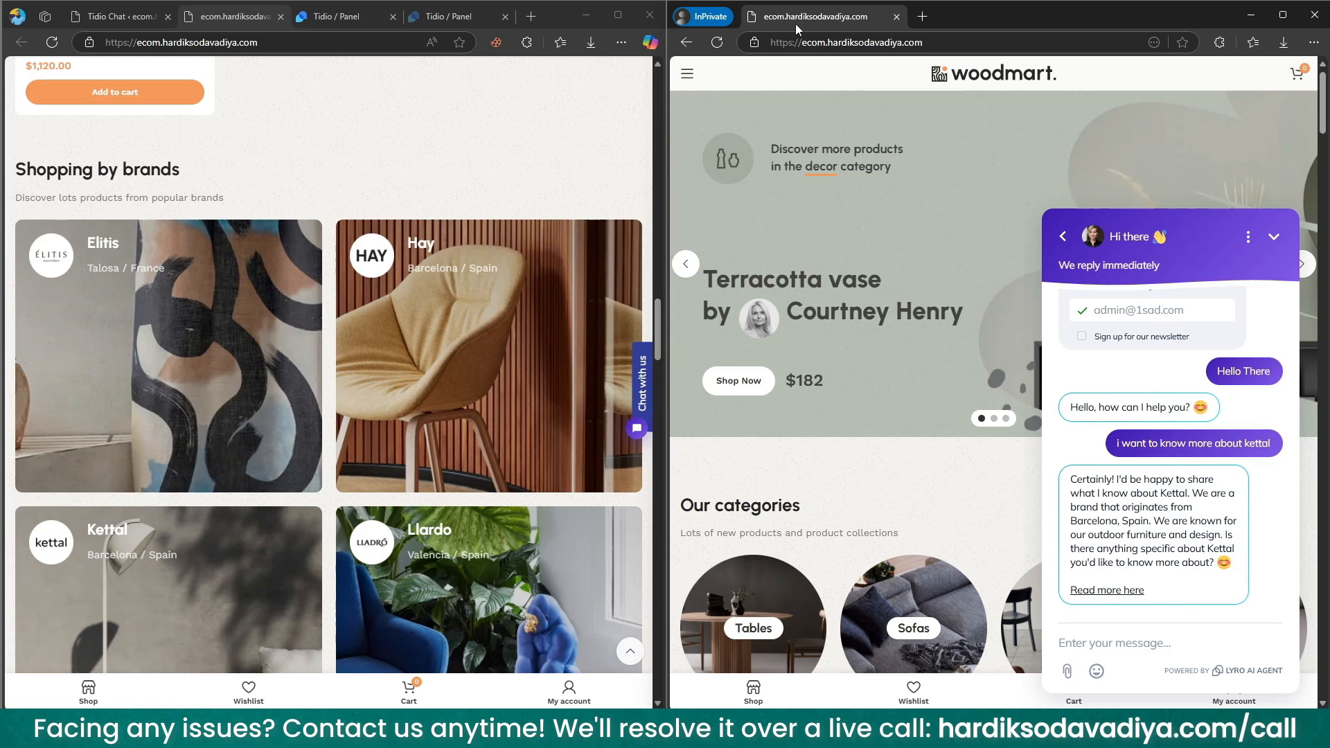
{"action": "scroll", "coordinate": [466, 448], "scroll_direction": "up", "scroll_amount": 10}
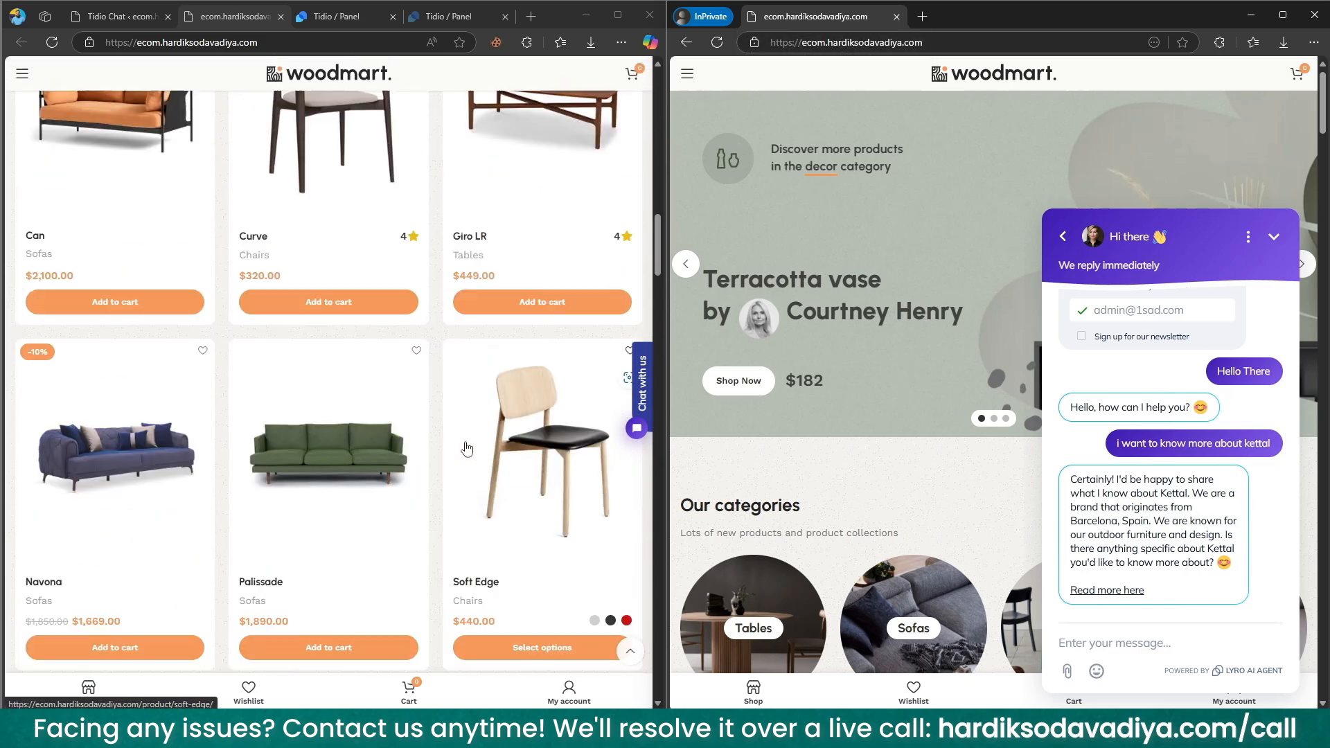
{"action": "scroll", "coordinate": [466, 448], "scroll_direction": "up", "scroll_amount": 10}
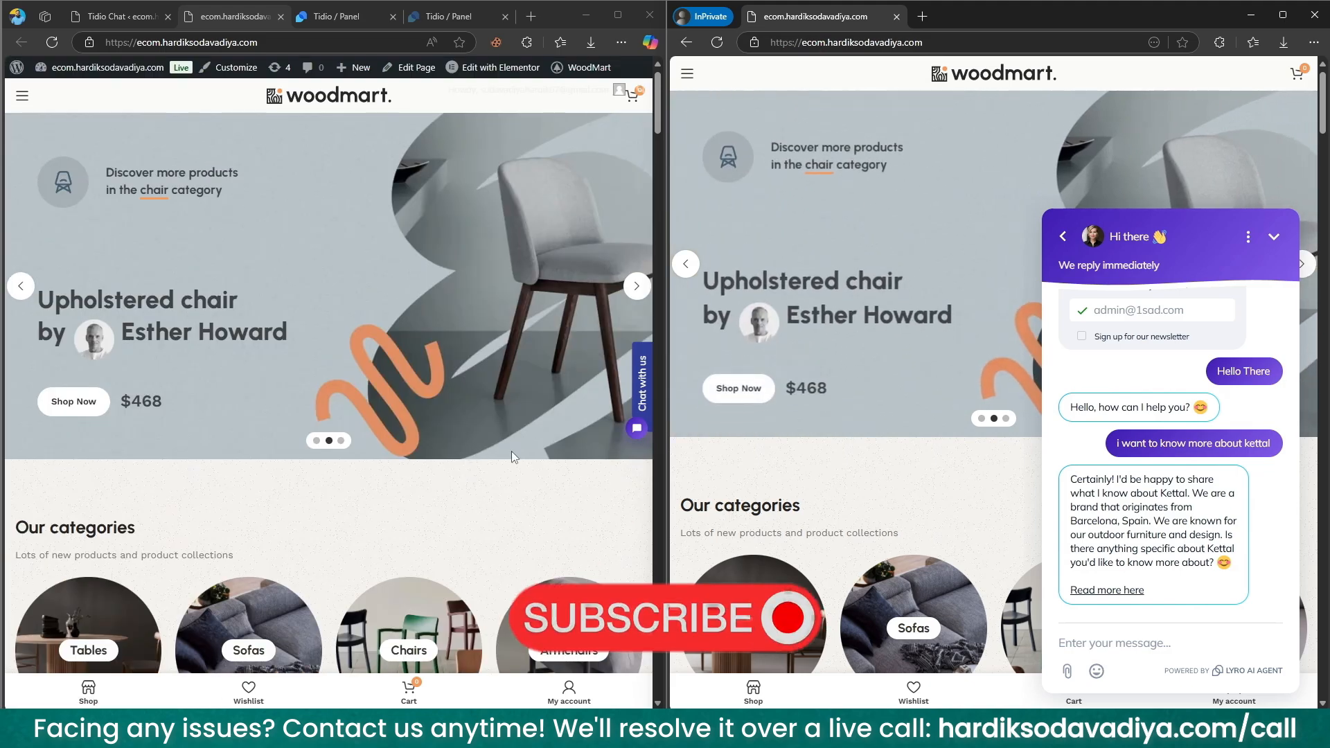